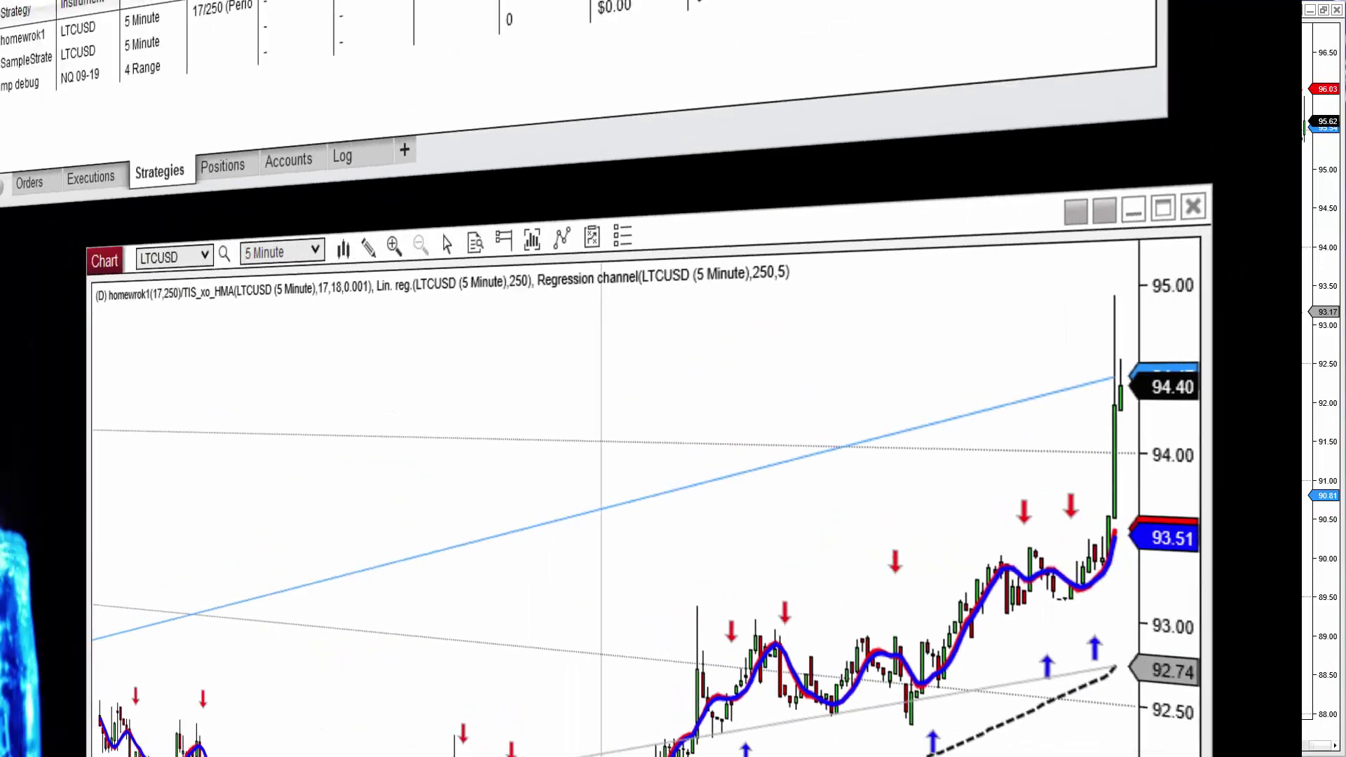
Add a new Coinbase data connection named My Coinbase
left_click(659, 80)
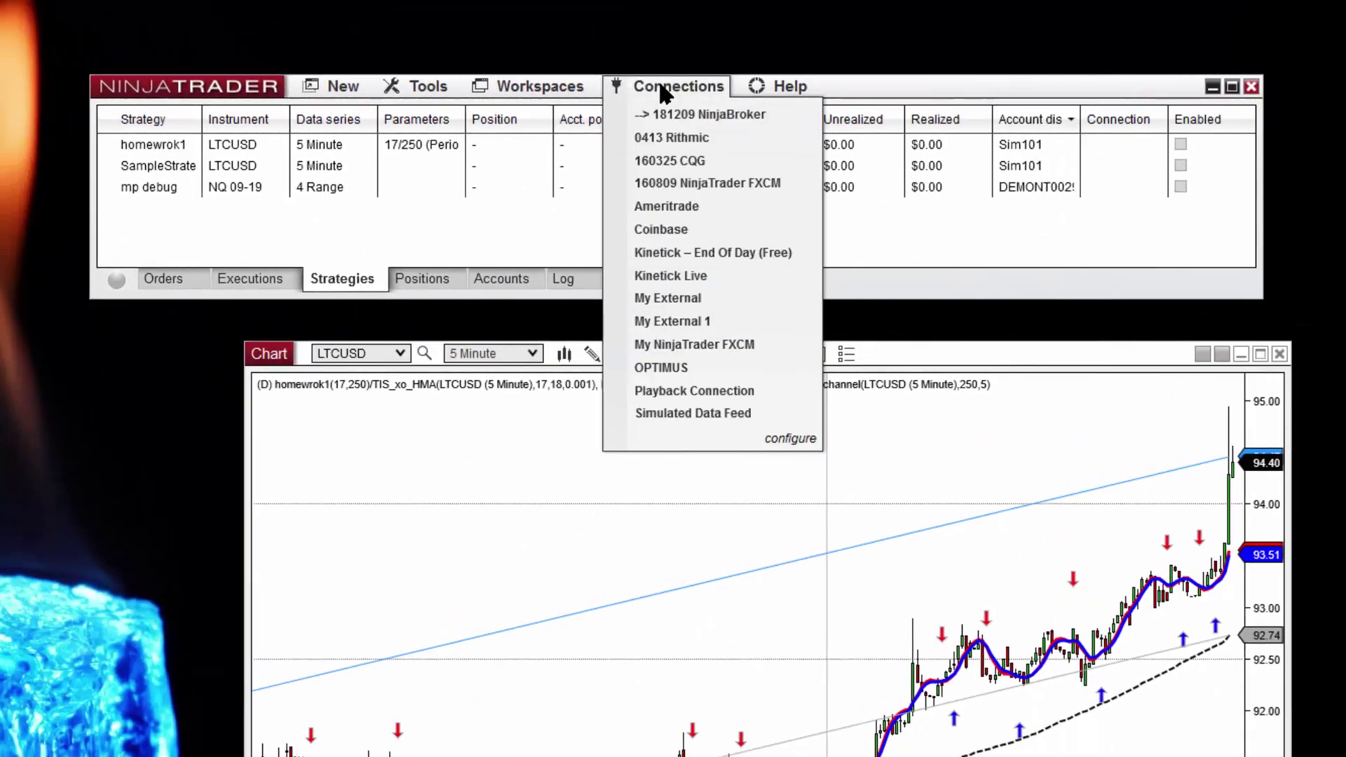
left_click(790, 440)
left_click_drag(772, 2, 0, 191)
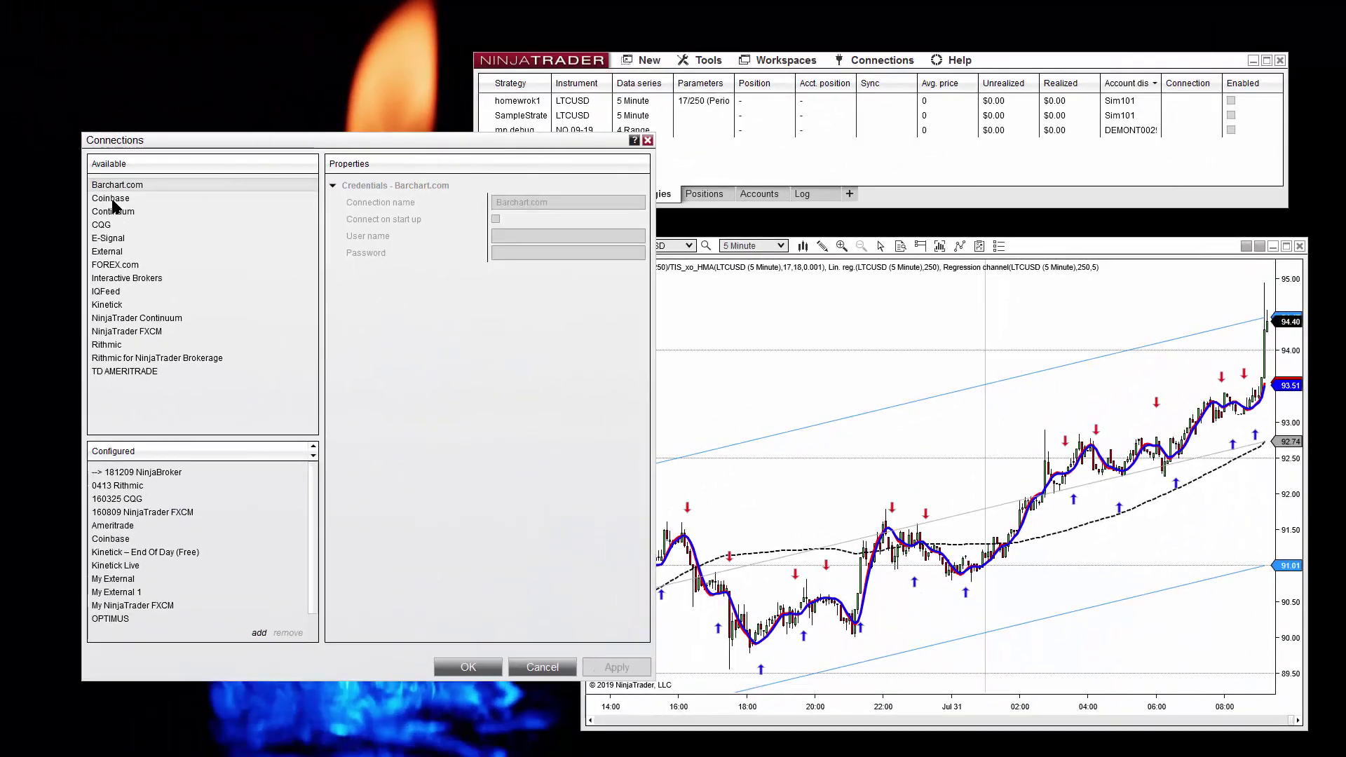
left_click(112, 199)
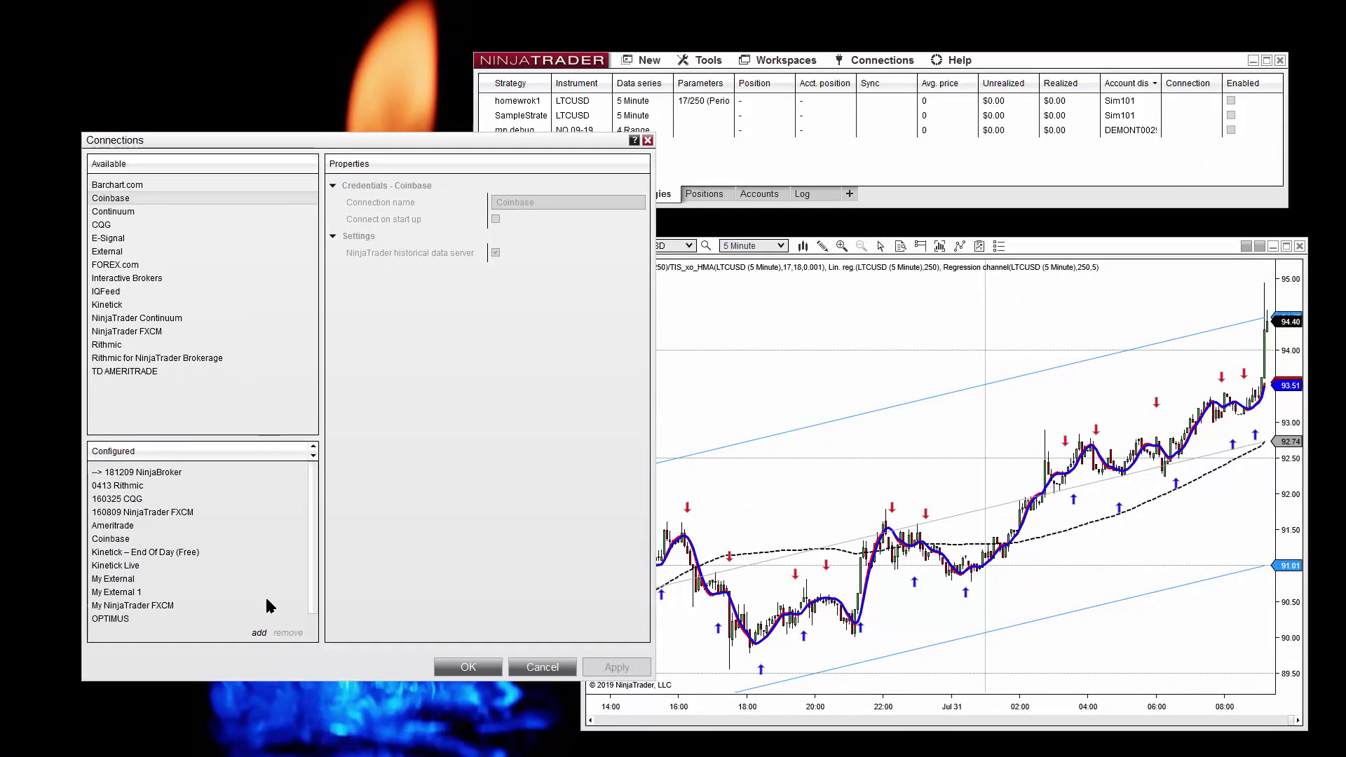
left_click(259, 633)
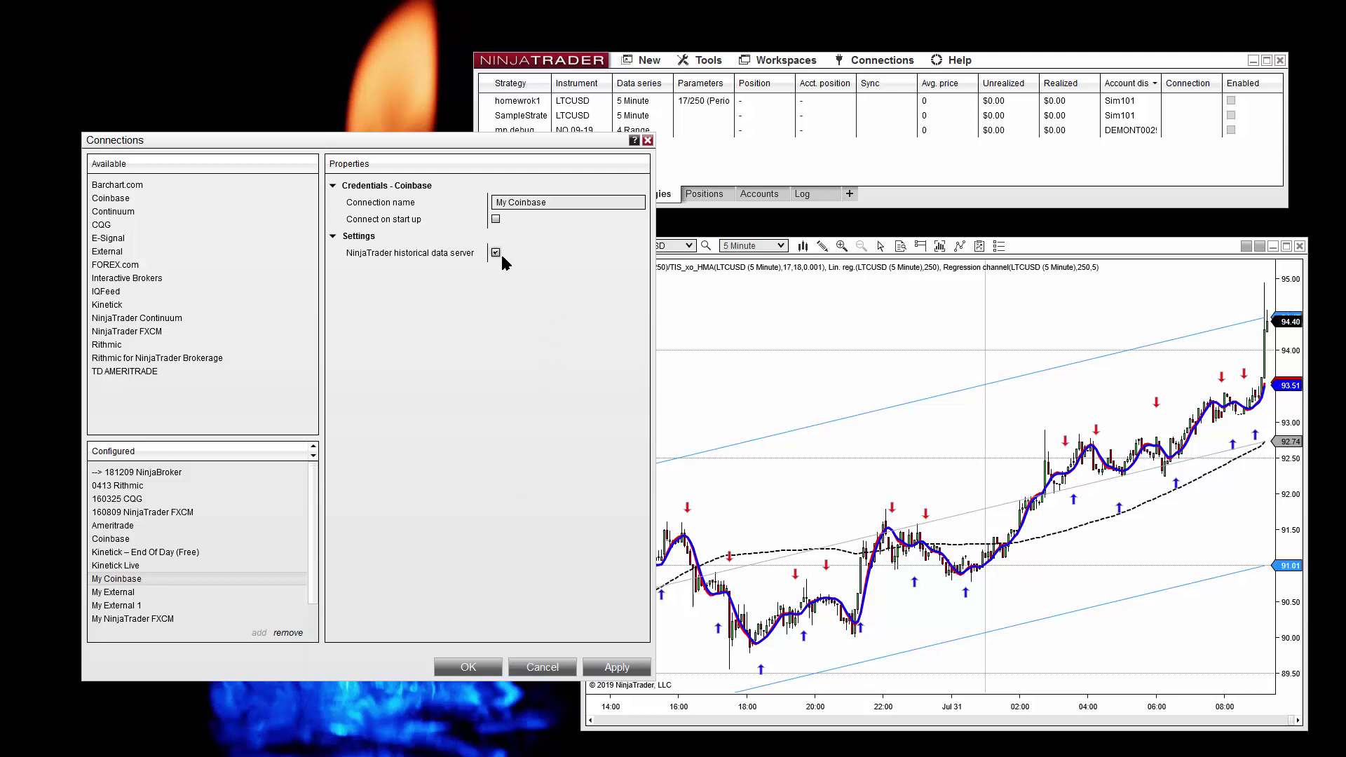
left_click(468, 668)
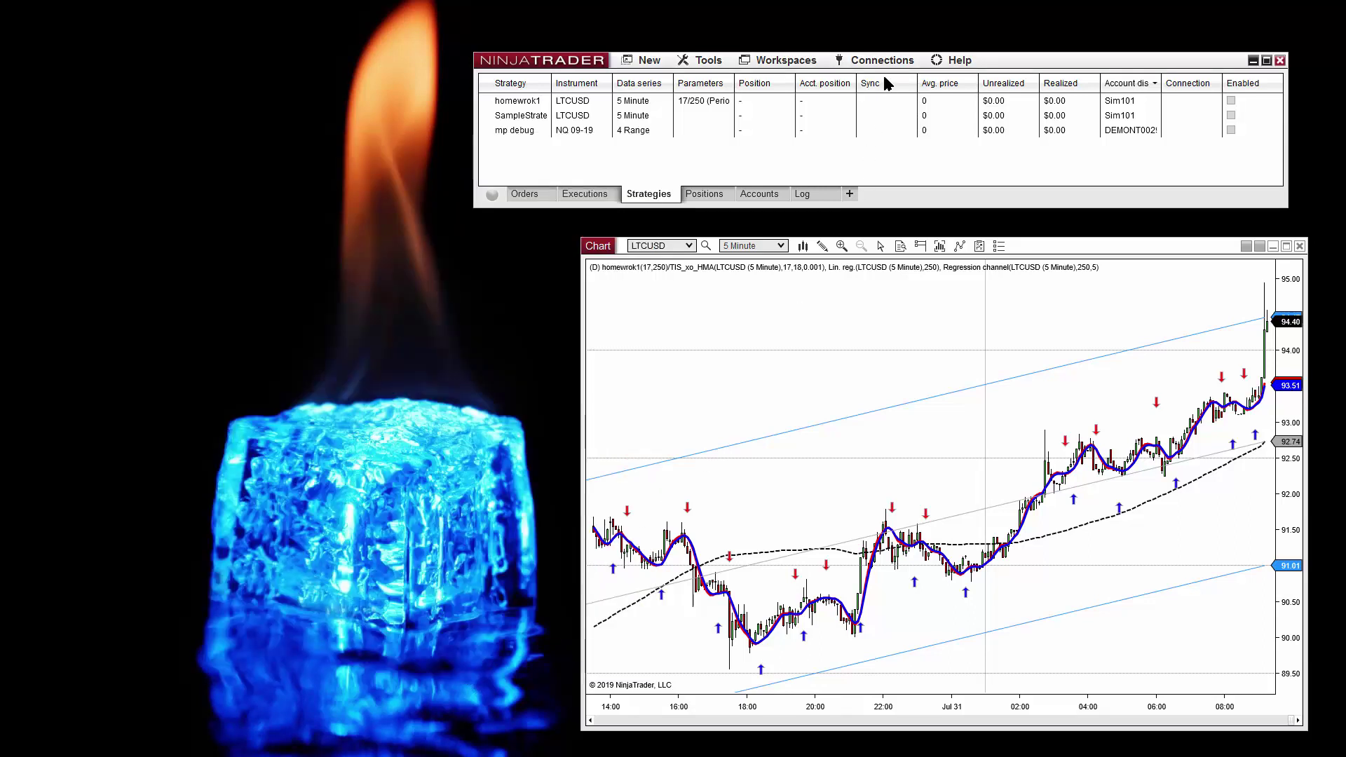
Connect to the My Coinbase data feed
left_click(883, 66)
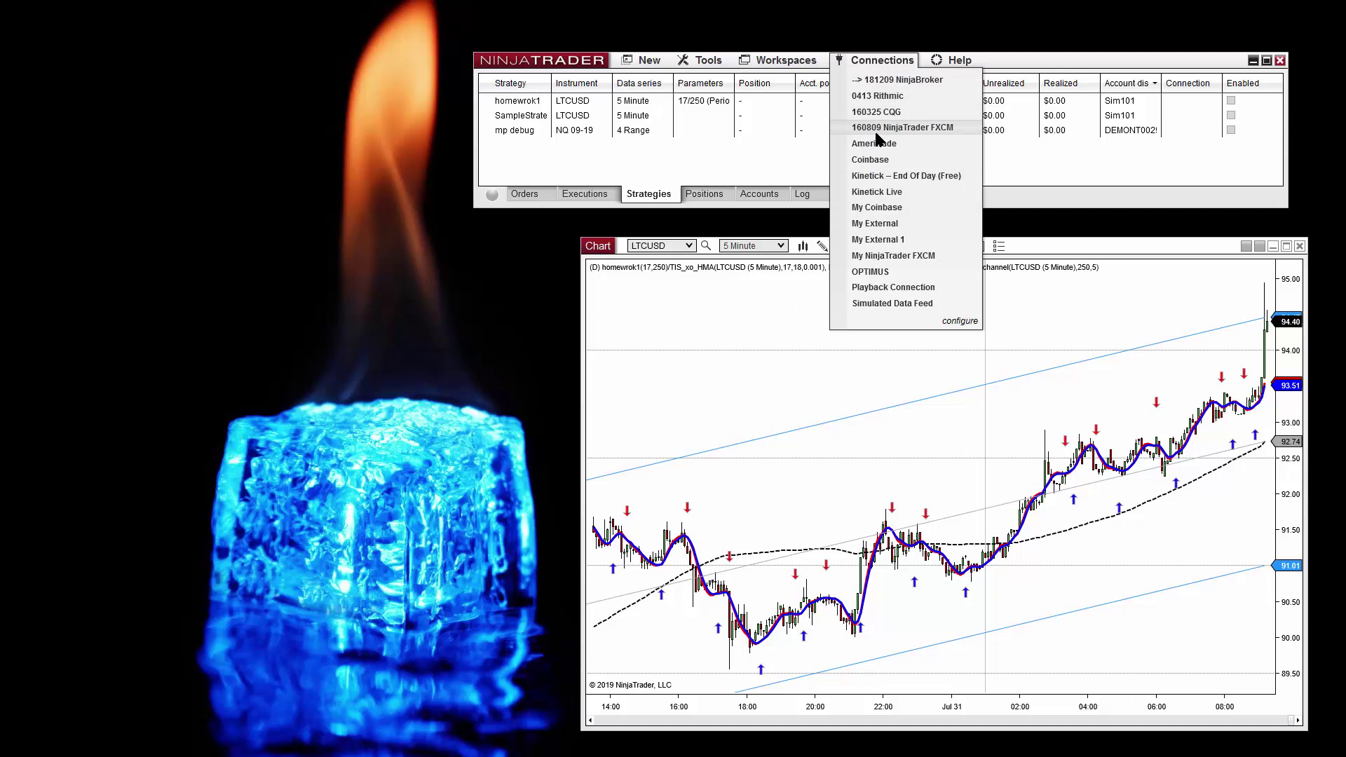
left_click(888, 208)
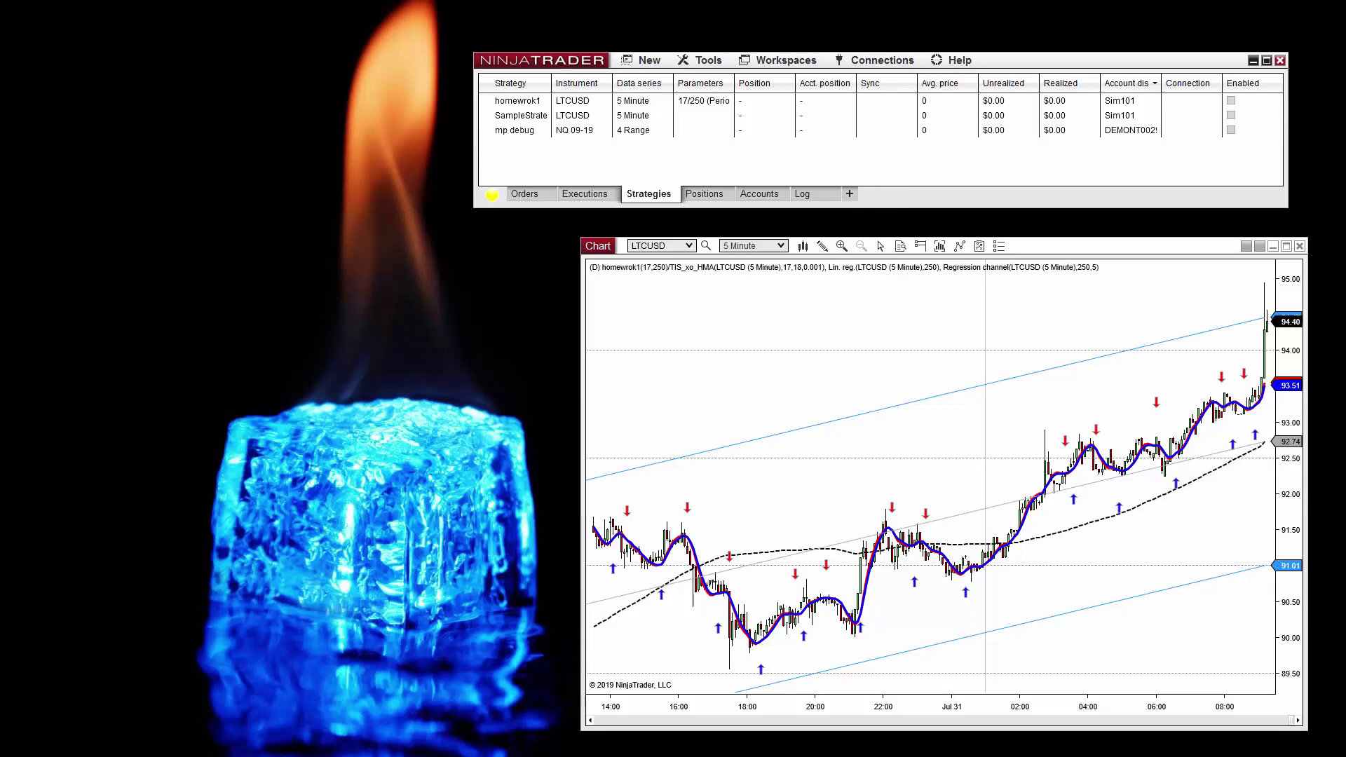
mouse_move(493, 196)
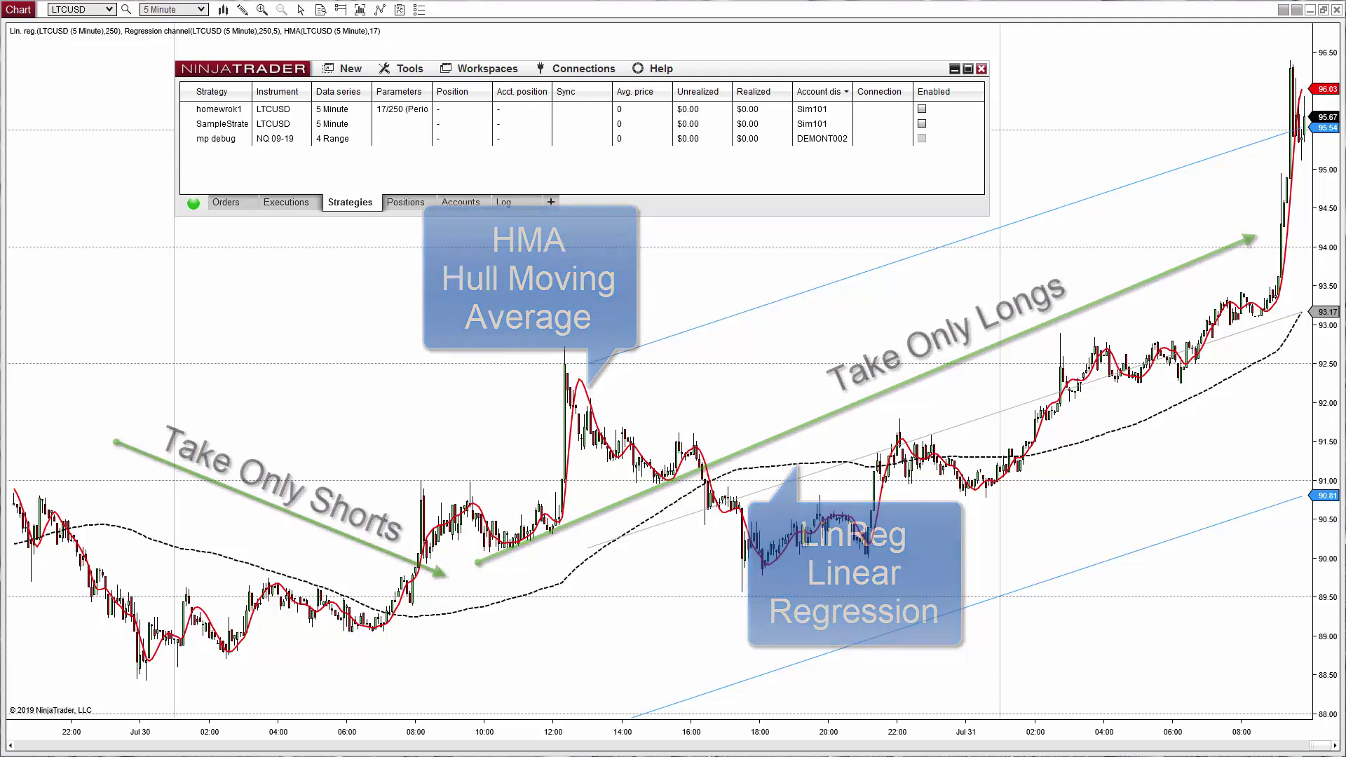
Launch the Strategy Builder, name the strategy homework, and advance to Inputs and Variables
left_click(350, 70)
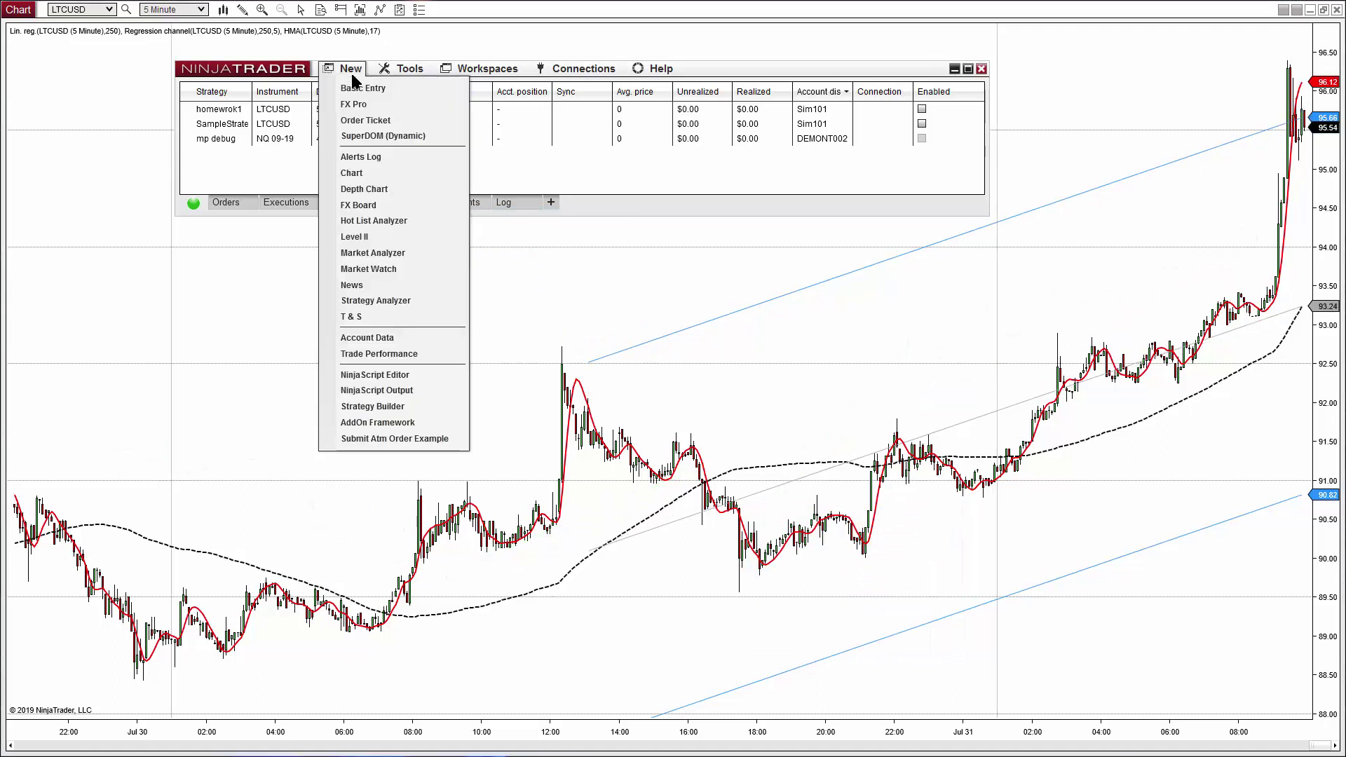
left_click(384, 410)
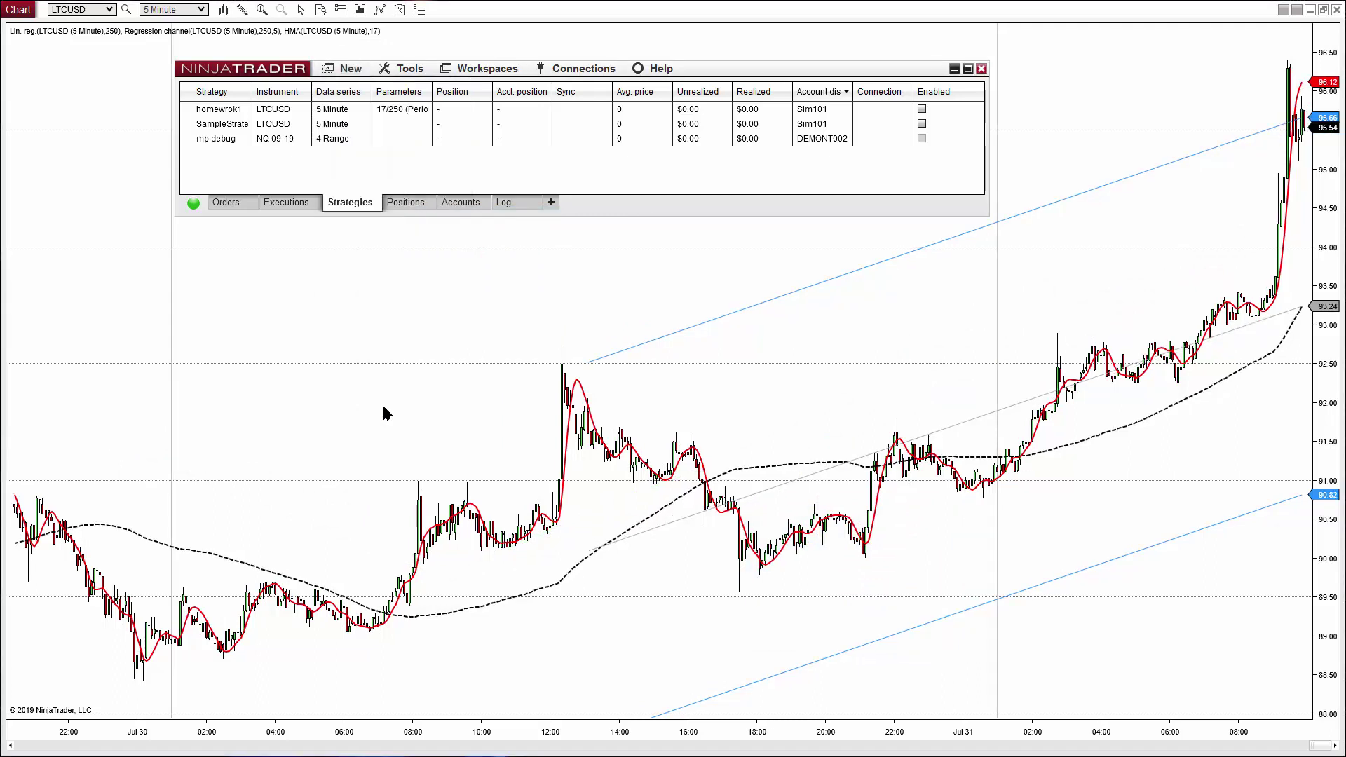
left_click(753, 623)
type("homework")
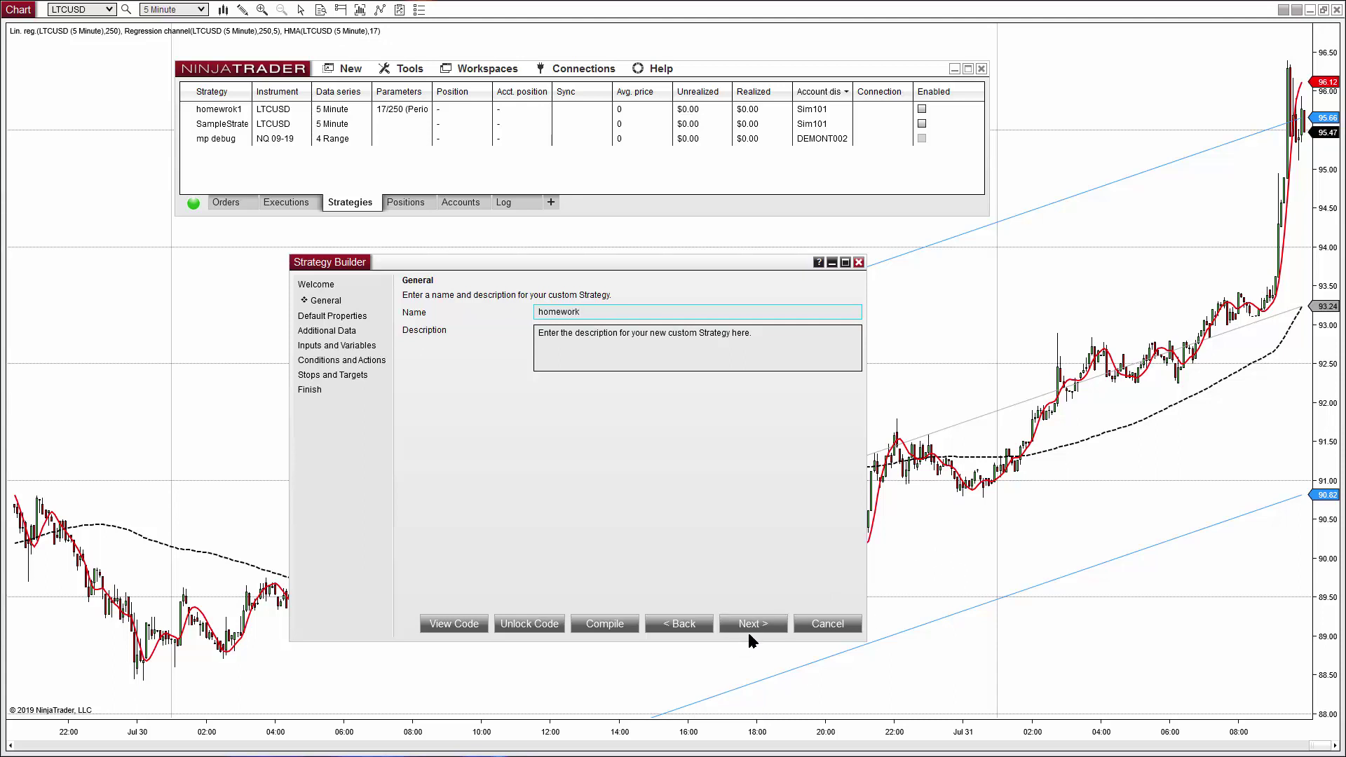
left_click(752, 625)
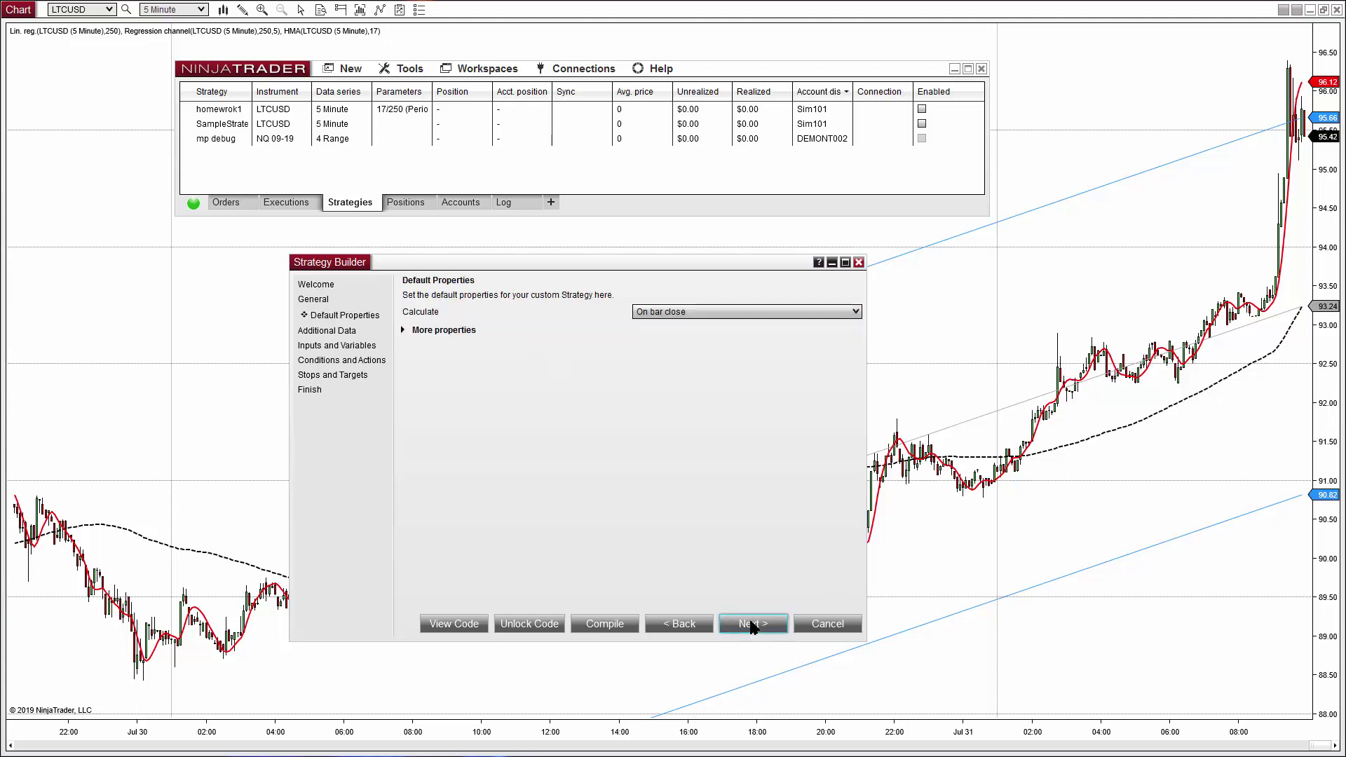
left_click(752, 624)
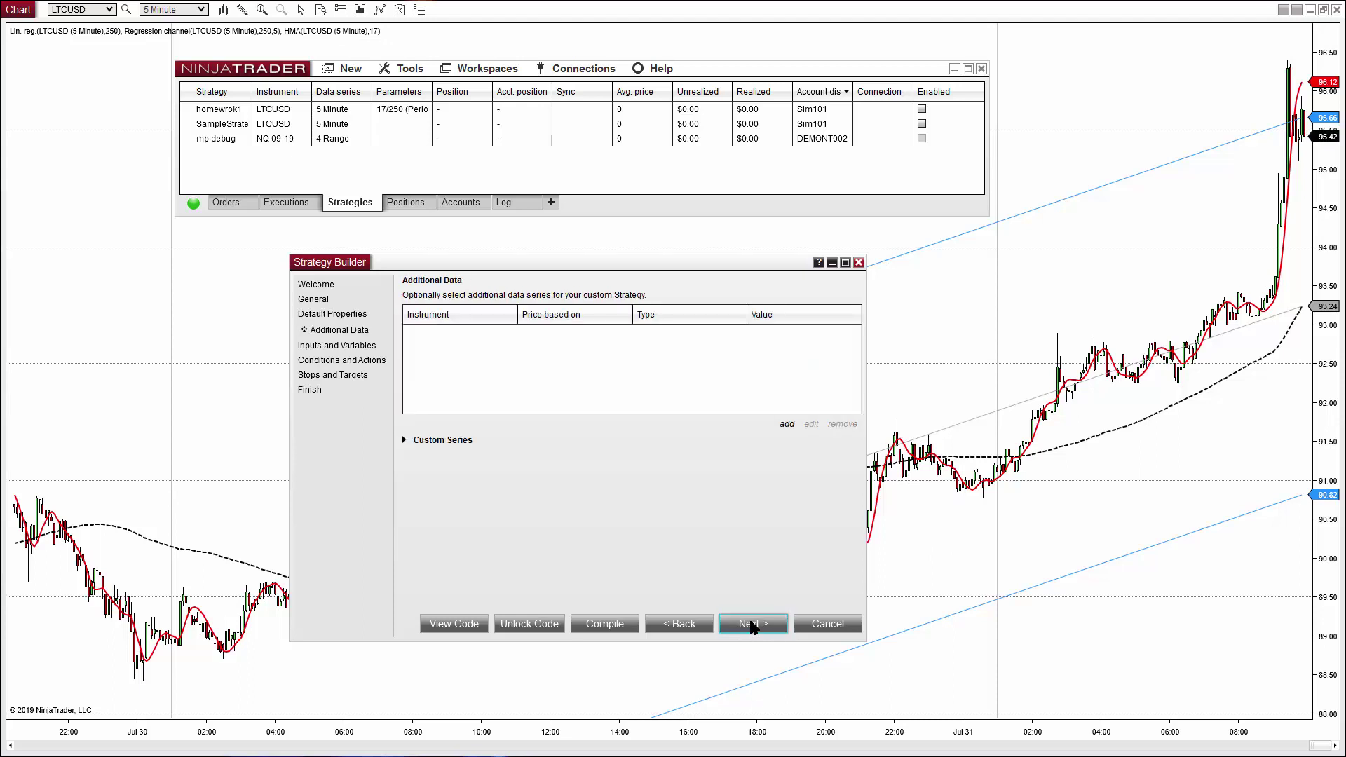
left_click(751, 625)
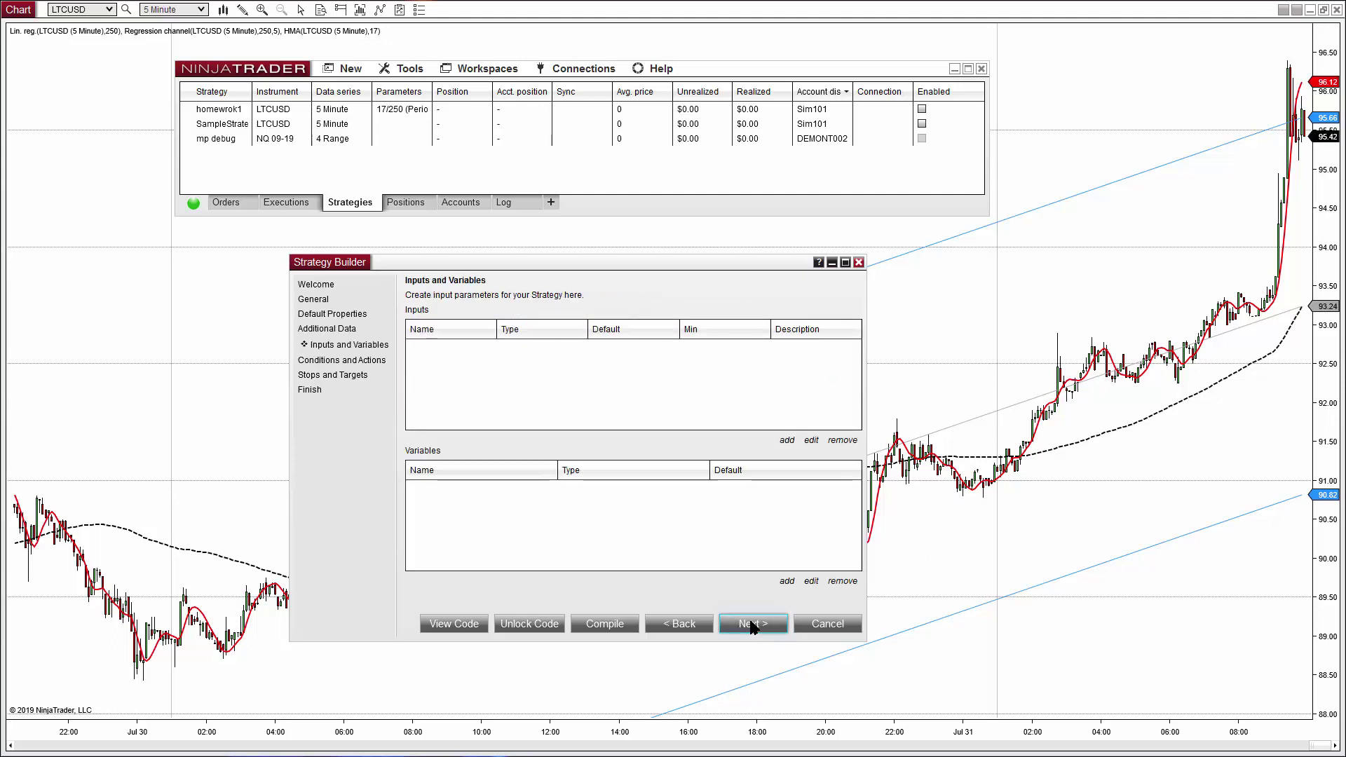
Add inputs Period_HMA with default 17 and Period_LinReg with default 250
left_click(786, 441)
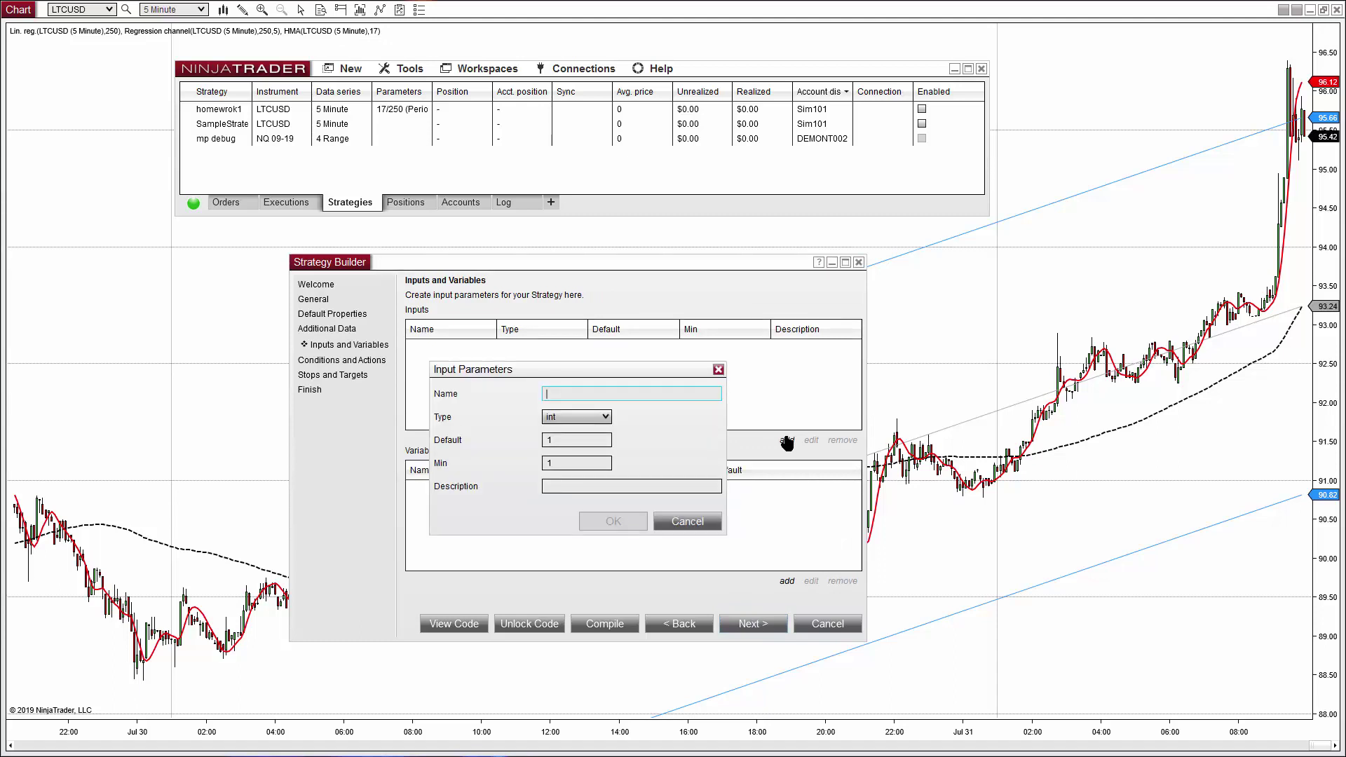
type("Period")
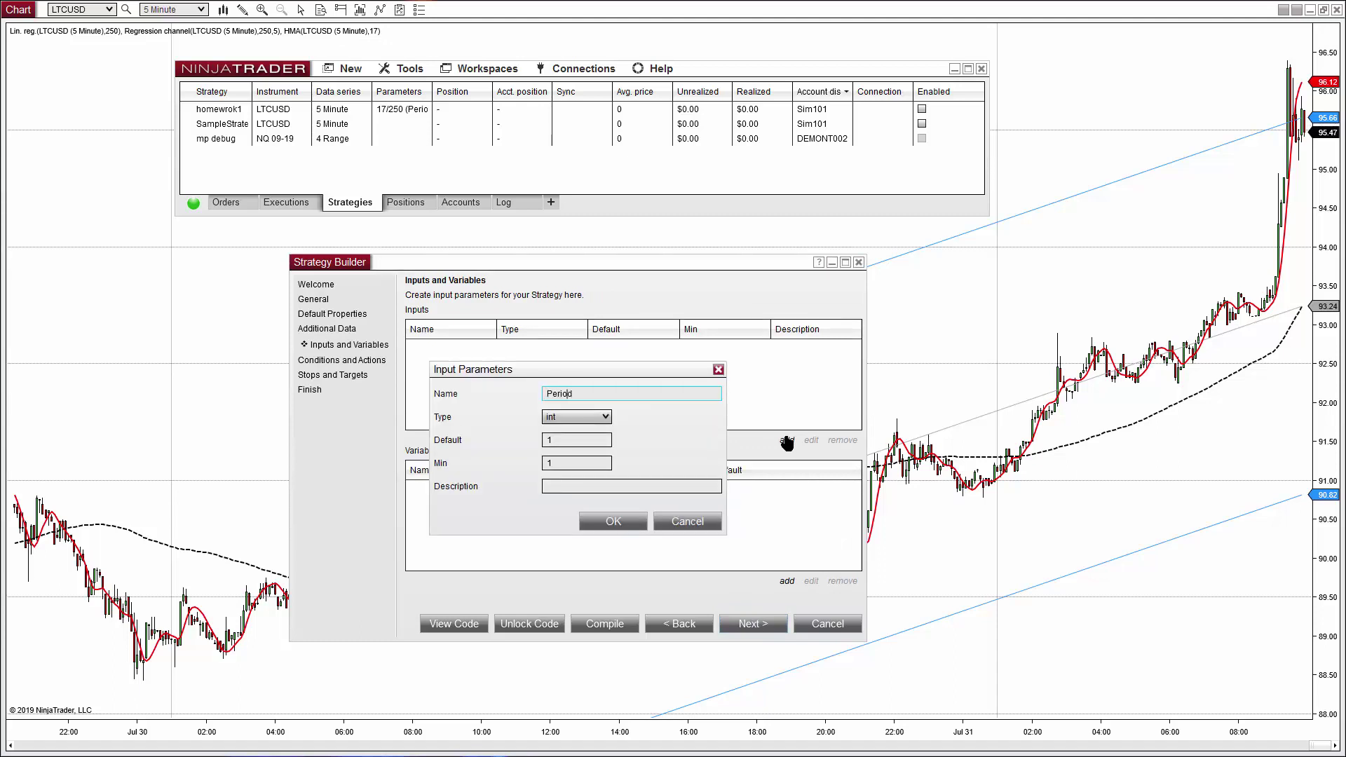
type("_HMA")
left_click(576, 441)
type("7")
left_click(623, 523)
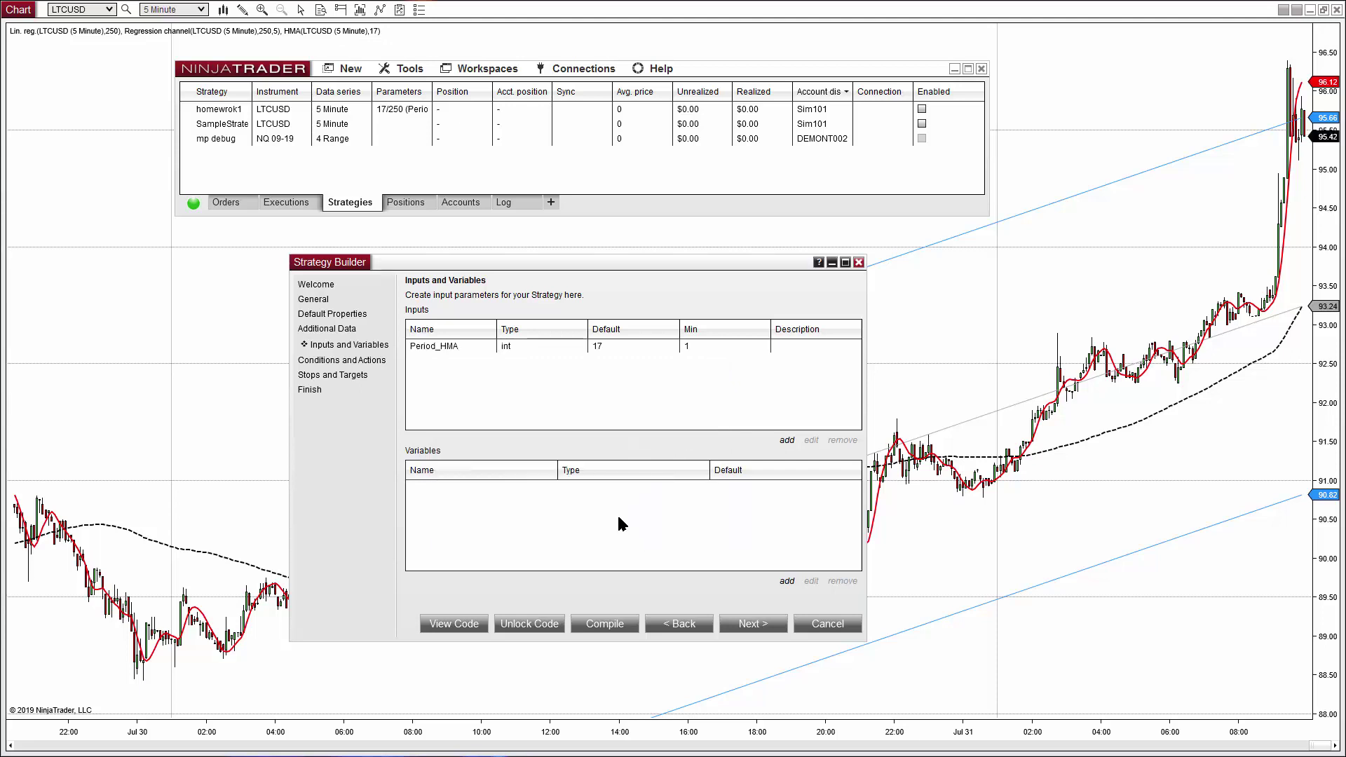
left_click(787, 441)
type("Period_")
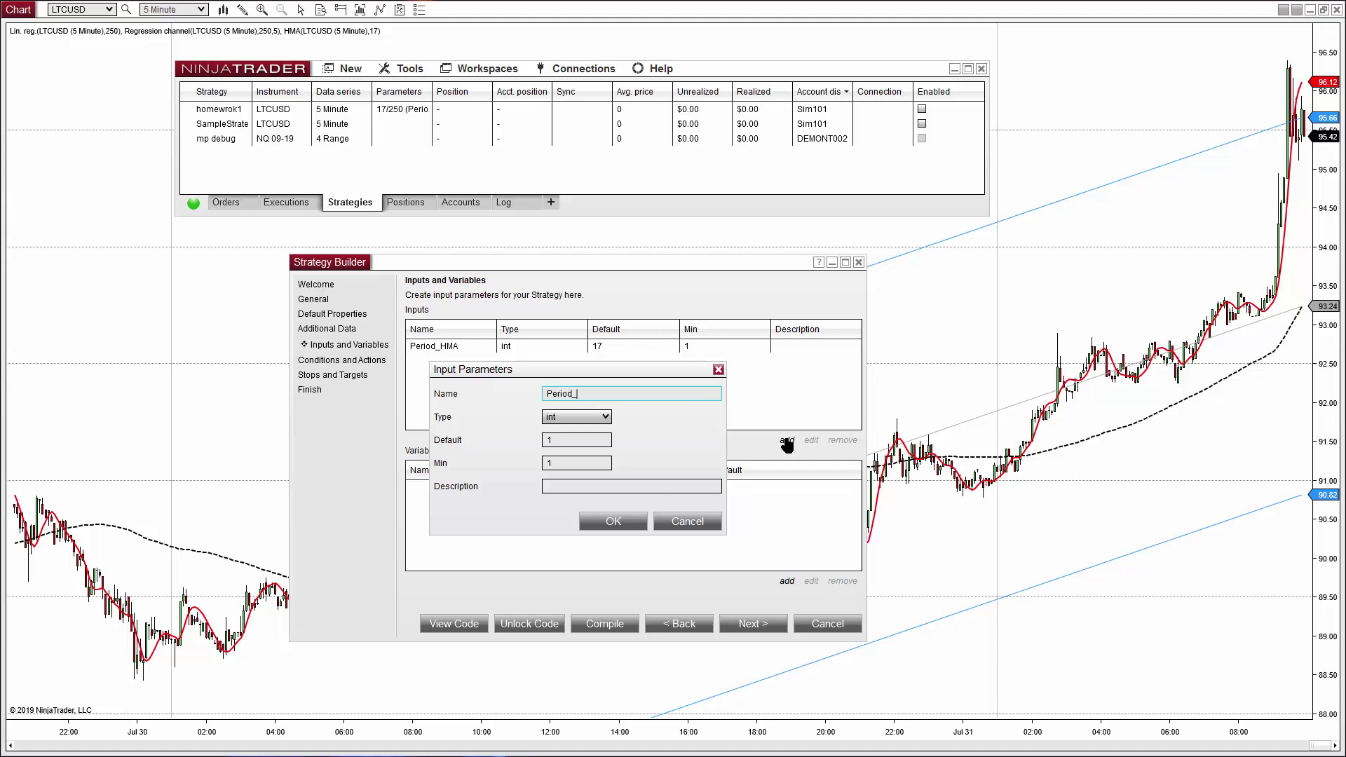
type("LinReg")
left_click(575, 440)
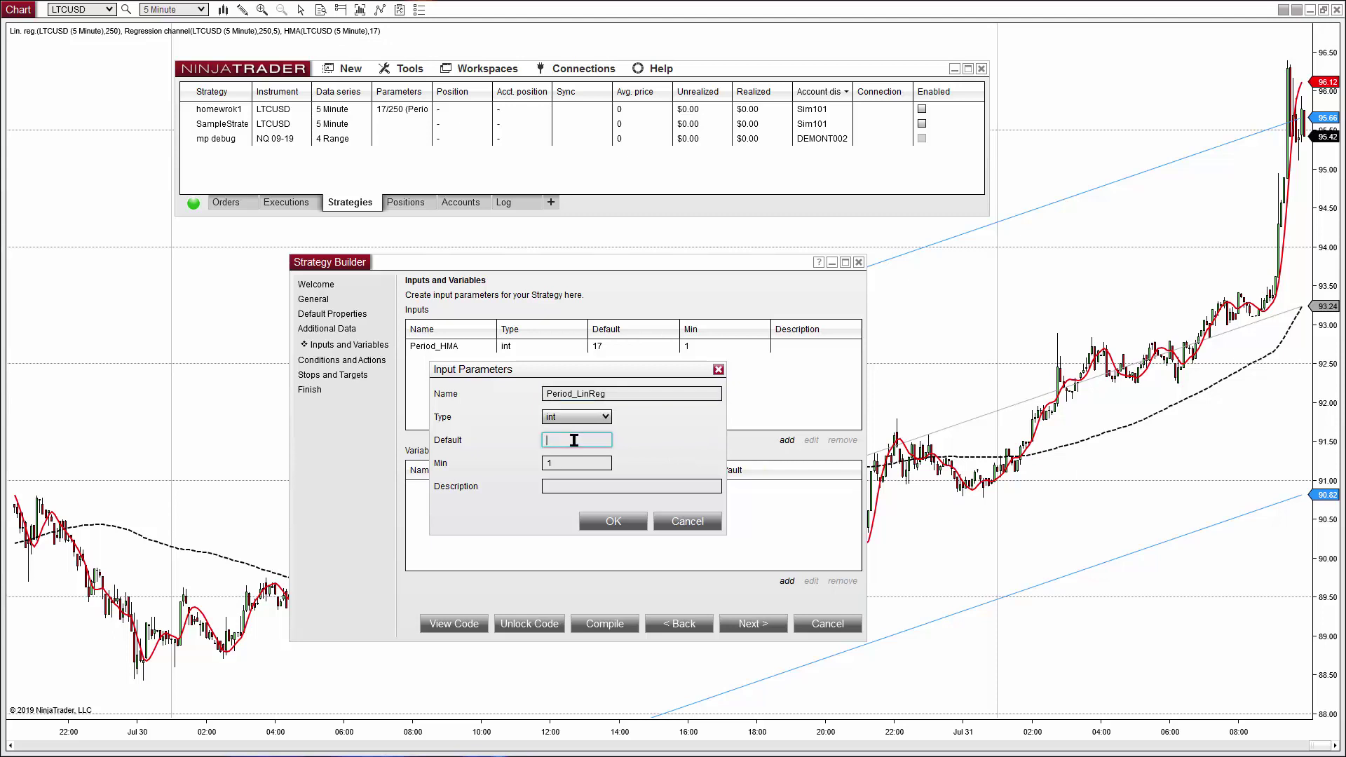
key("BackSpace")
type("250")
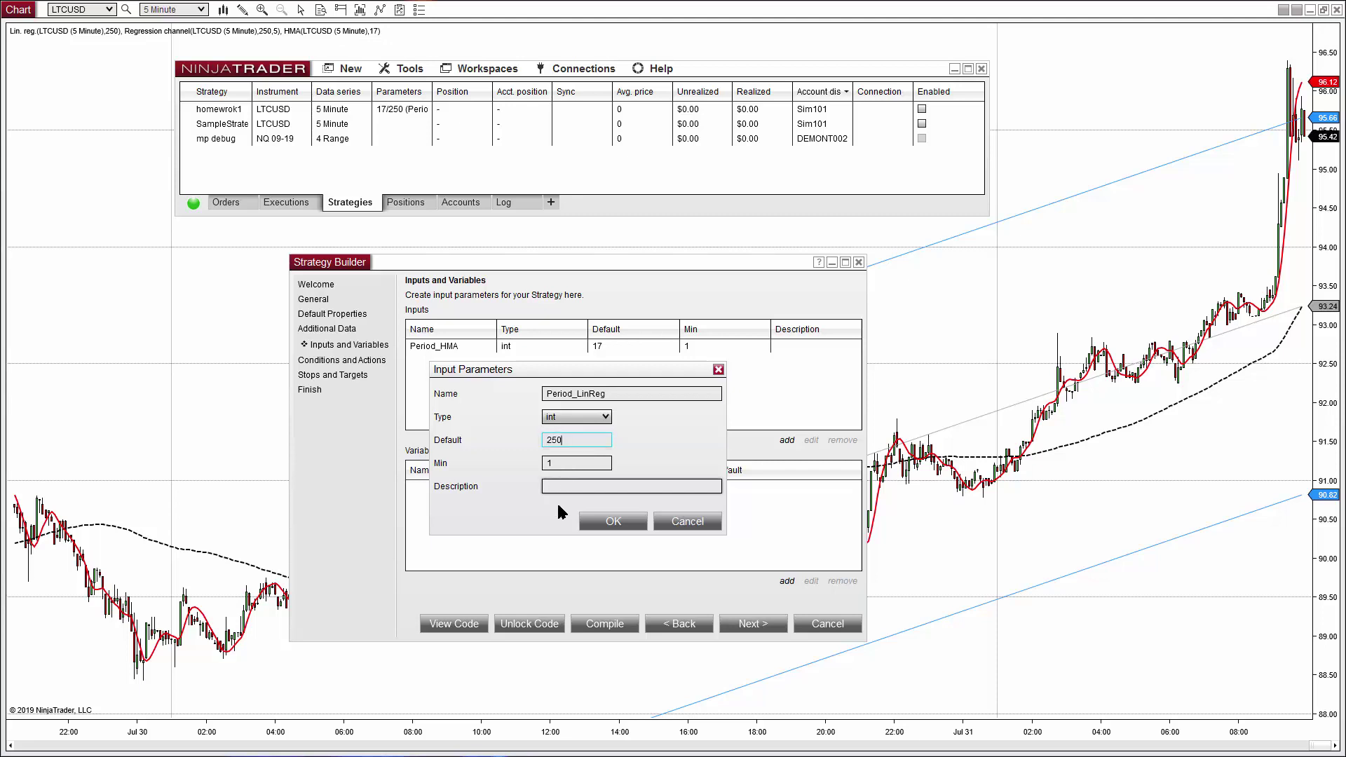
left_click(626, 524)
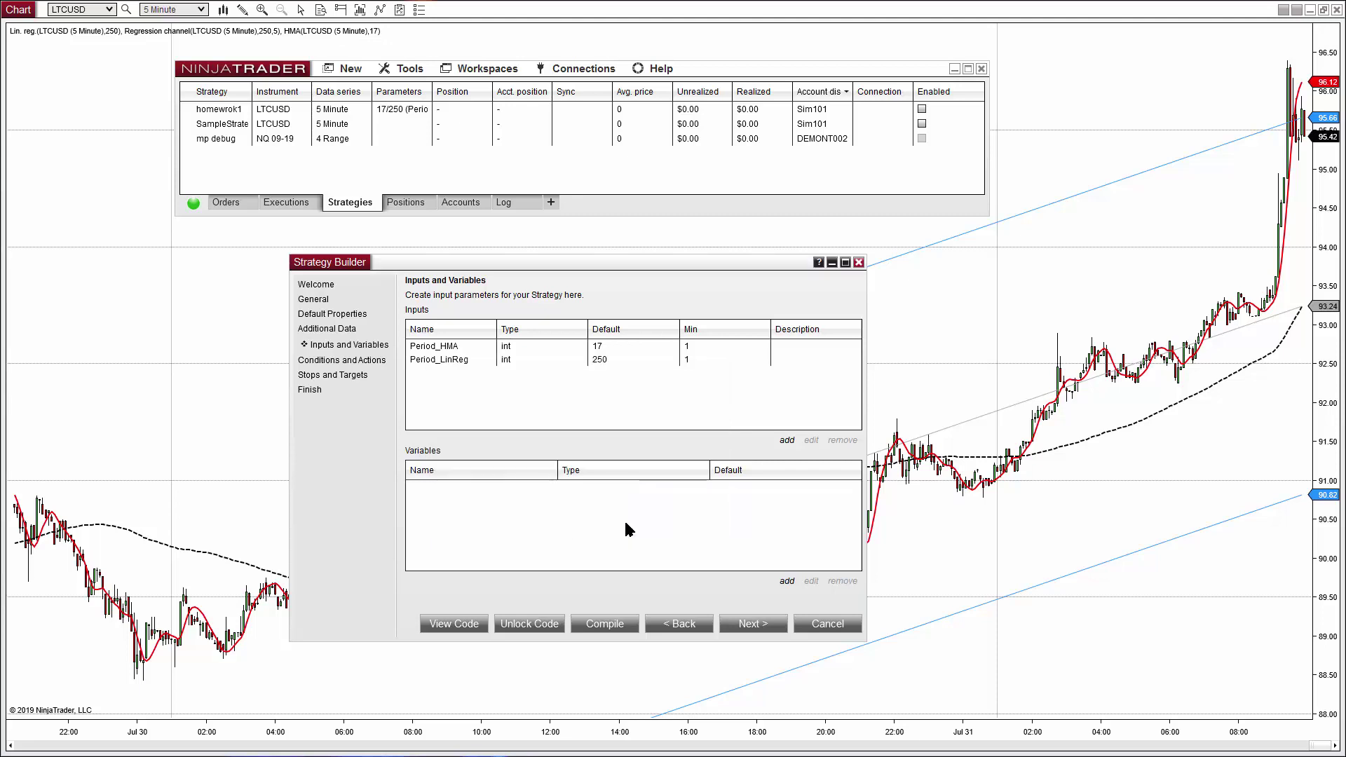
Add inputs Target and Stop, each with default 100
left_click(787, 441)
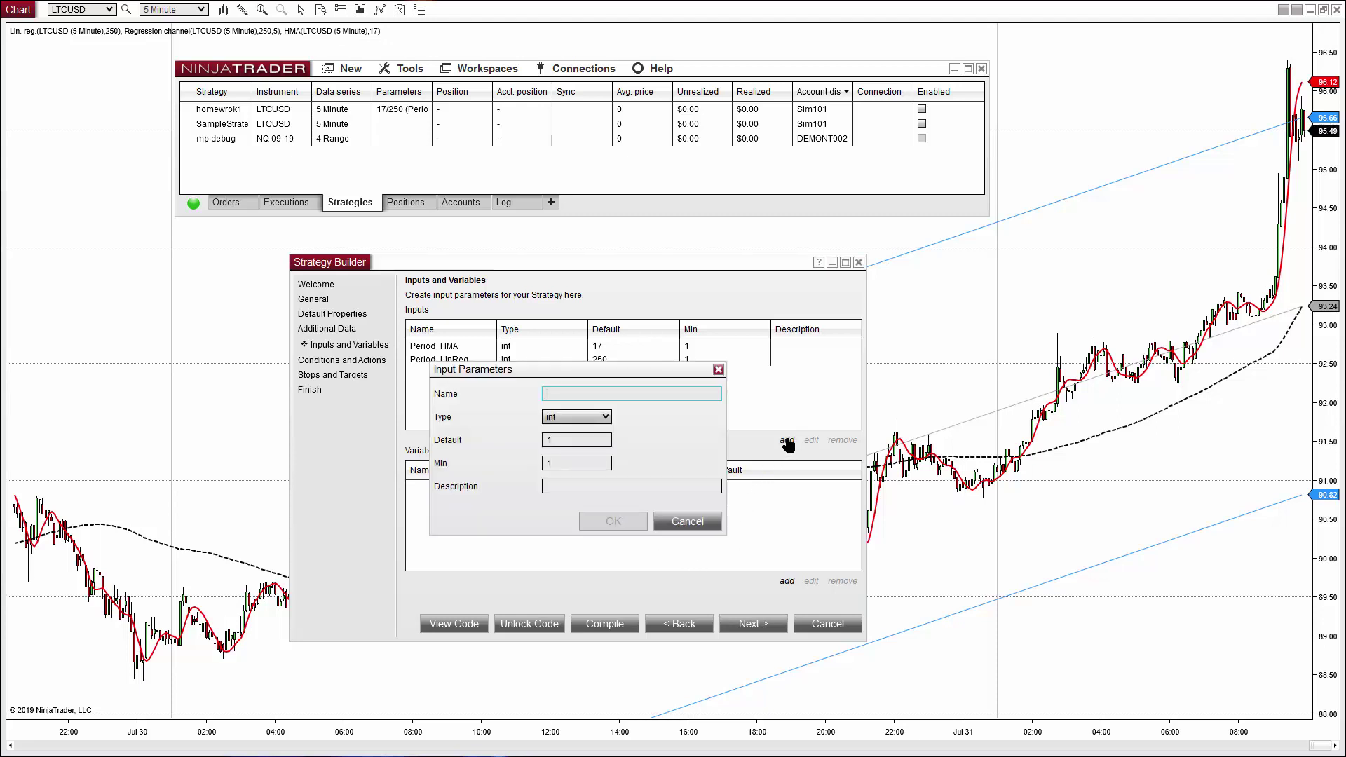
type("Target")
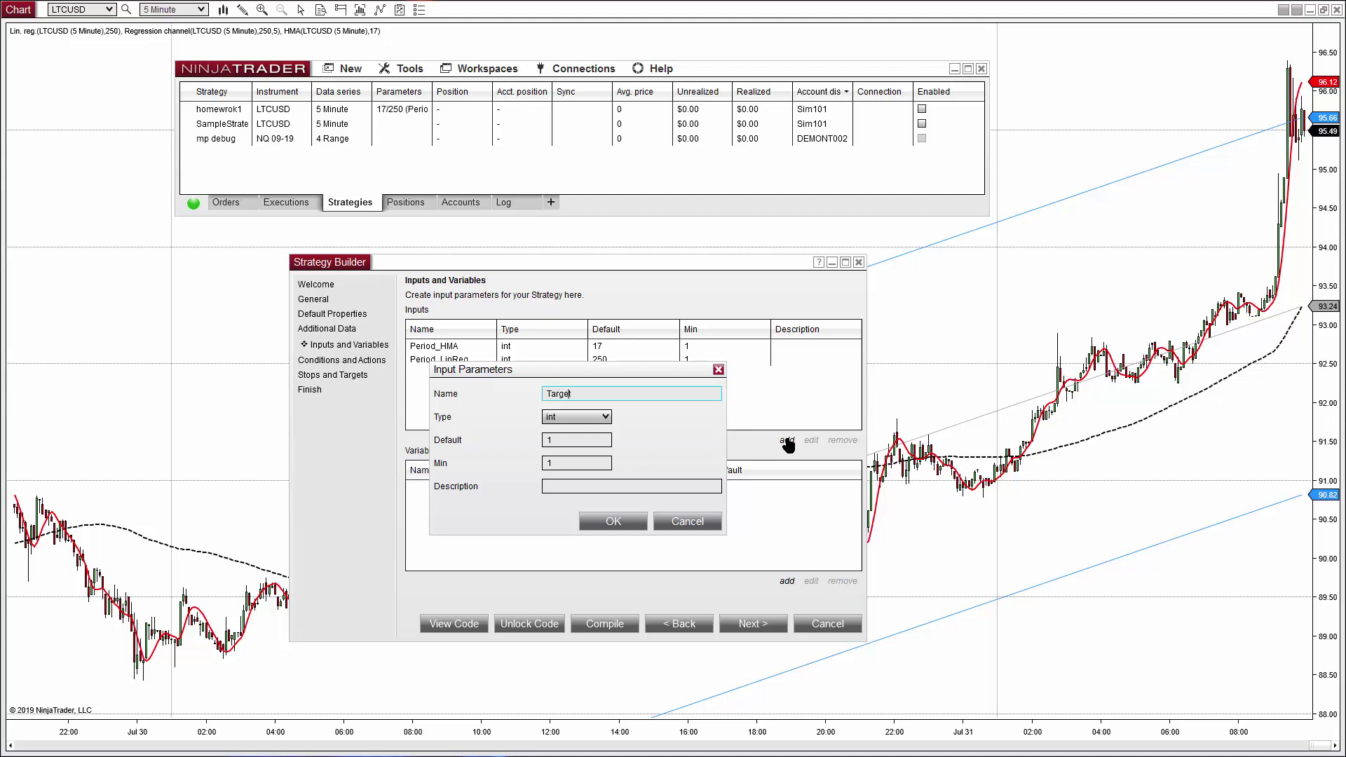
left_click(577, 440)
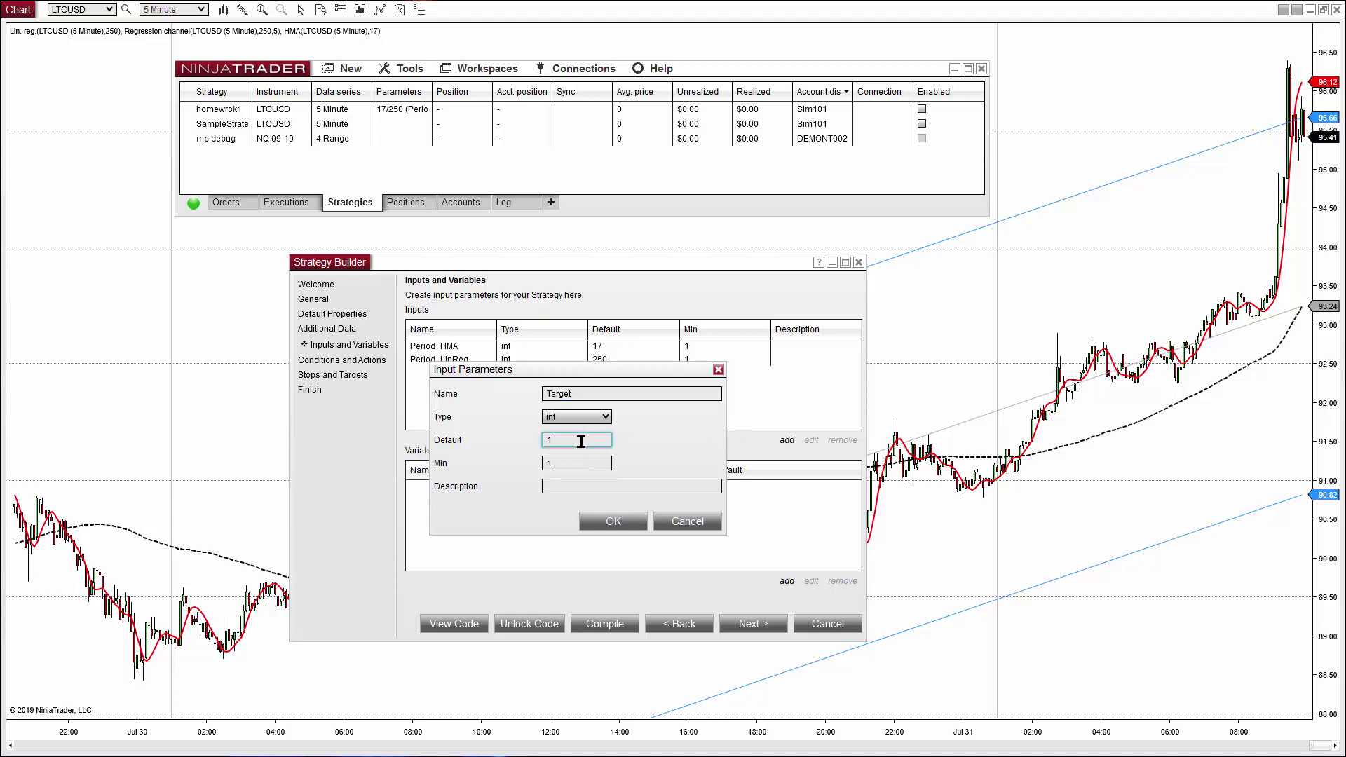
type("00")
left_click(624, 522)
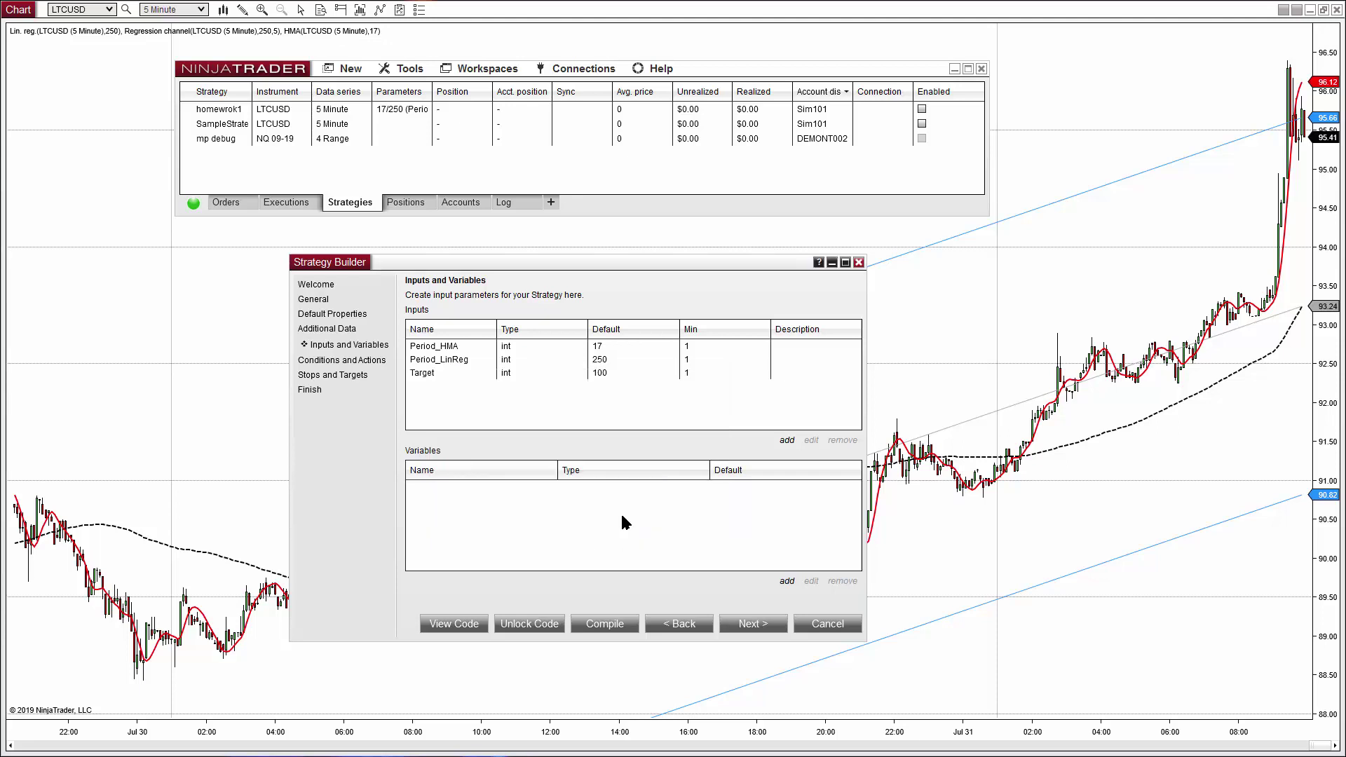
left_click(787, 440)
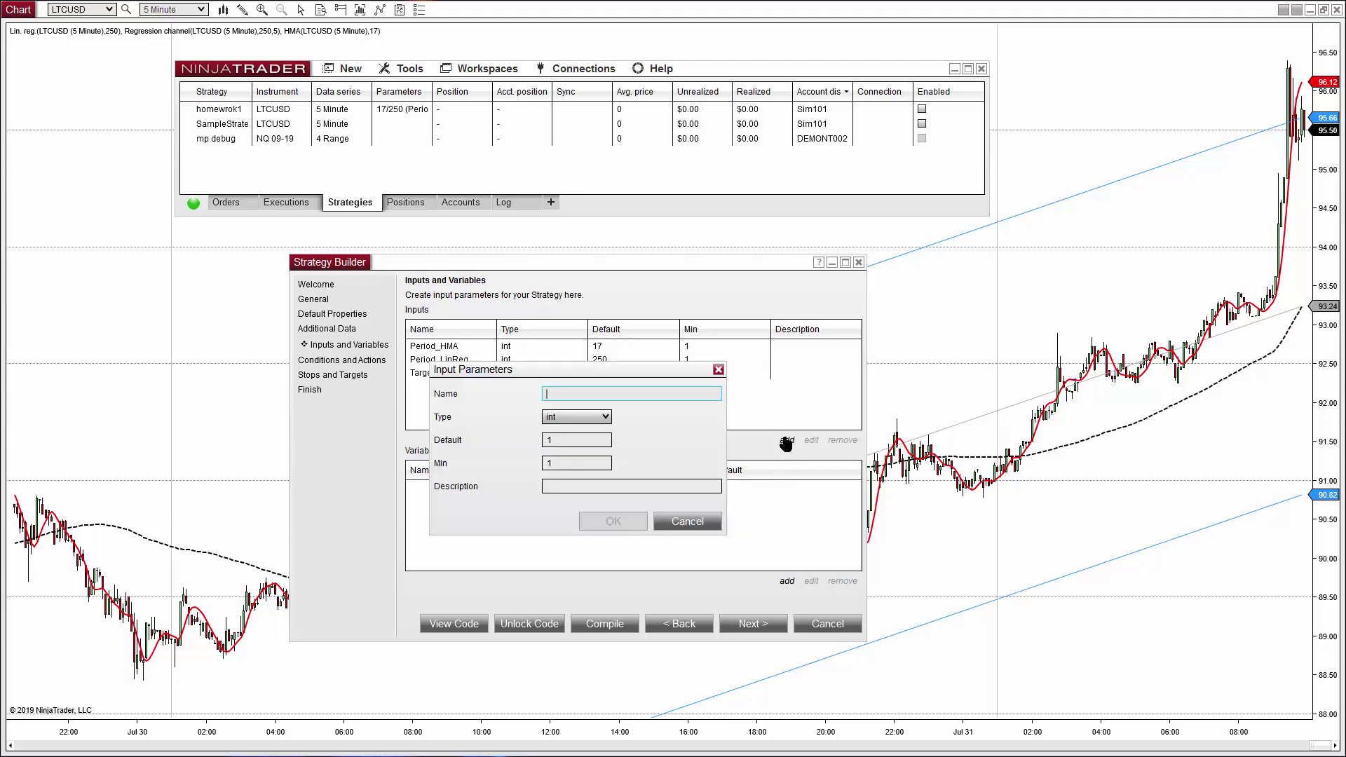
type("Stop")
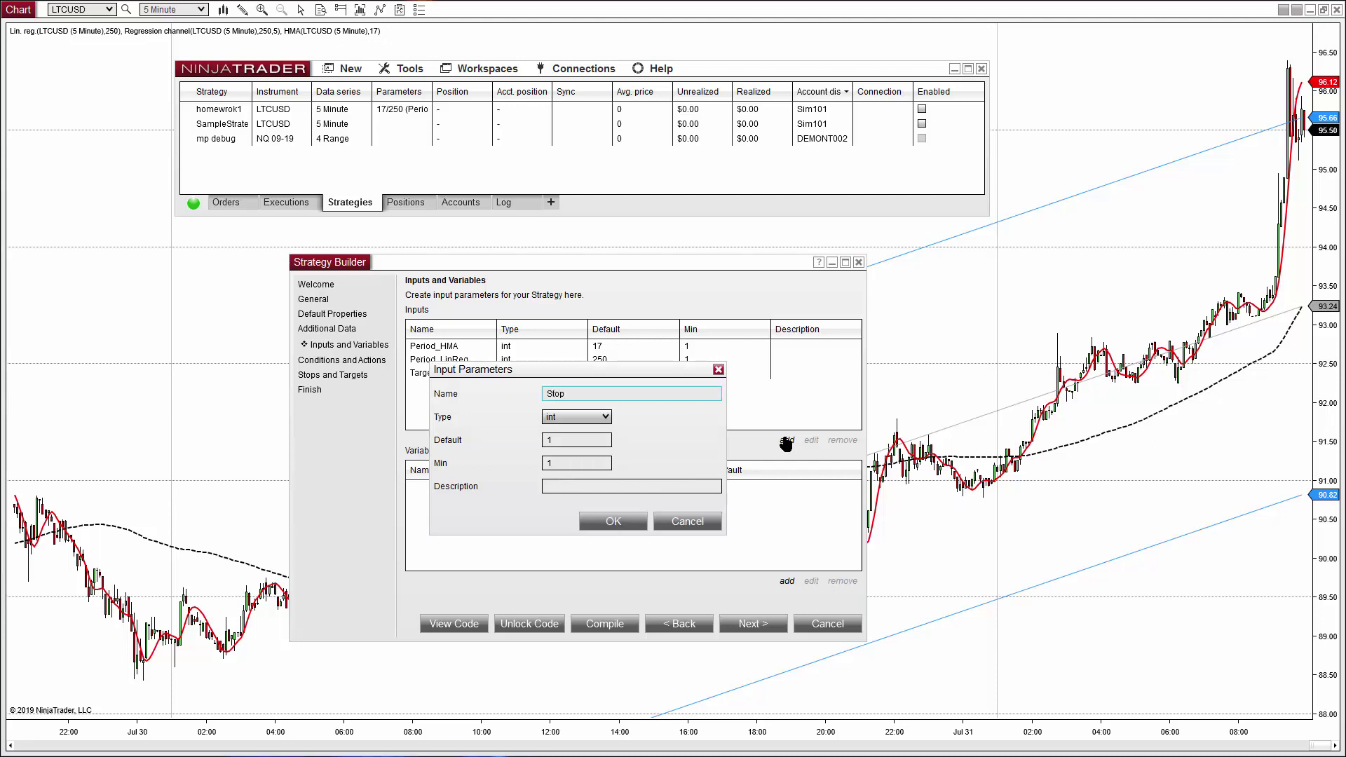
left_click(565, 437)
type("00")
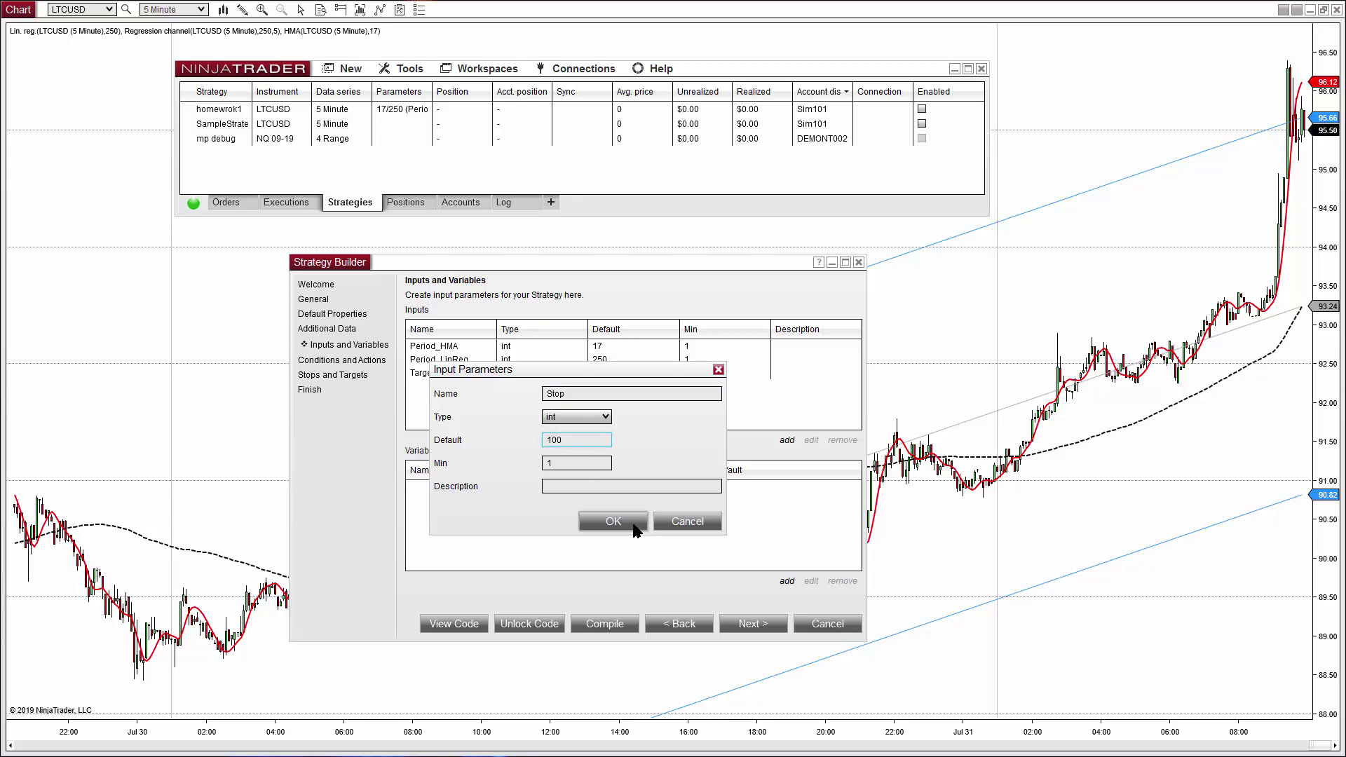
left_click(633, 526)
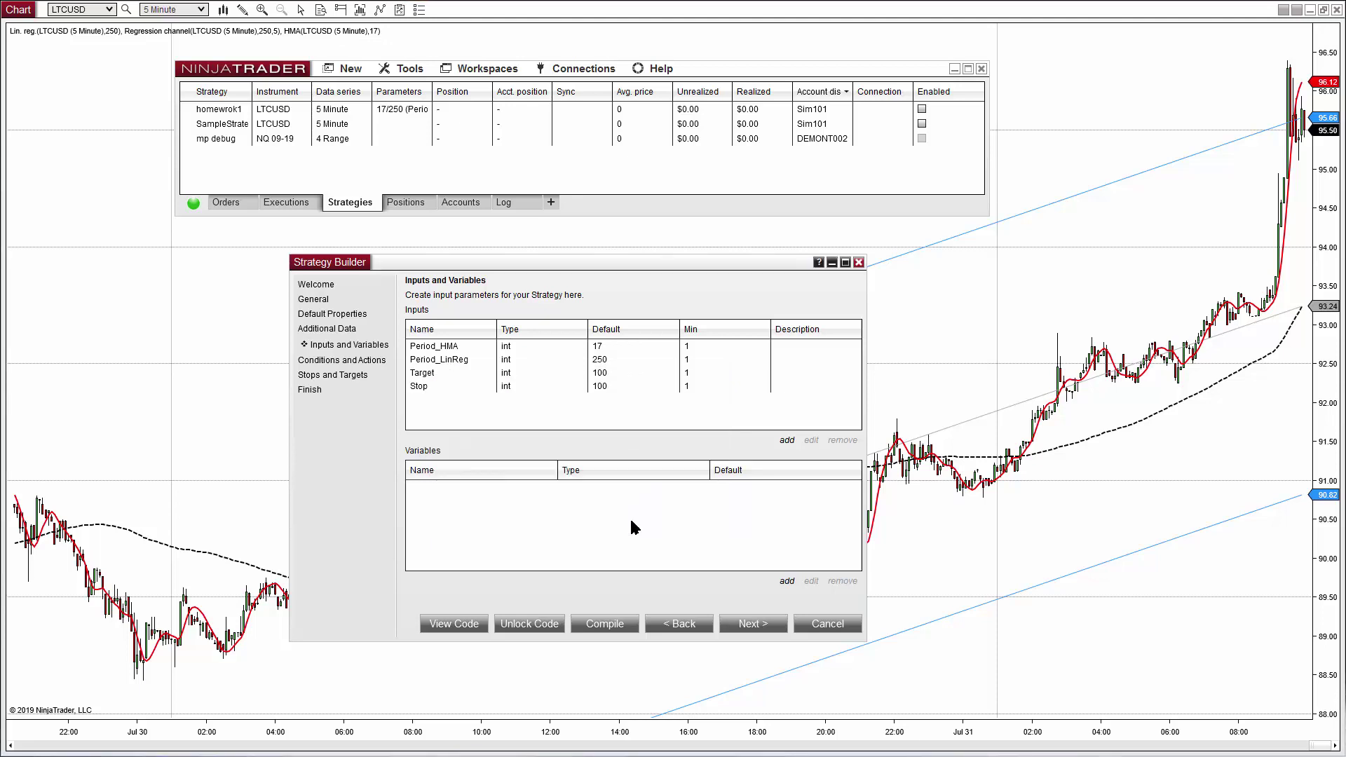
Start a new entry condition using Misc > Slope as the left expression
left_click(769, 626)
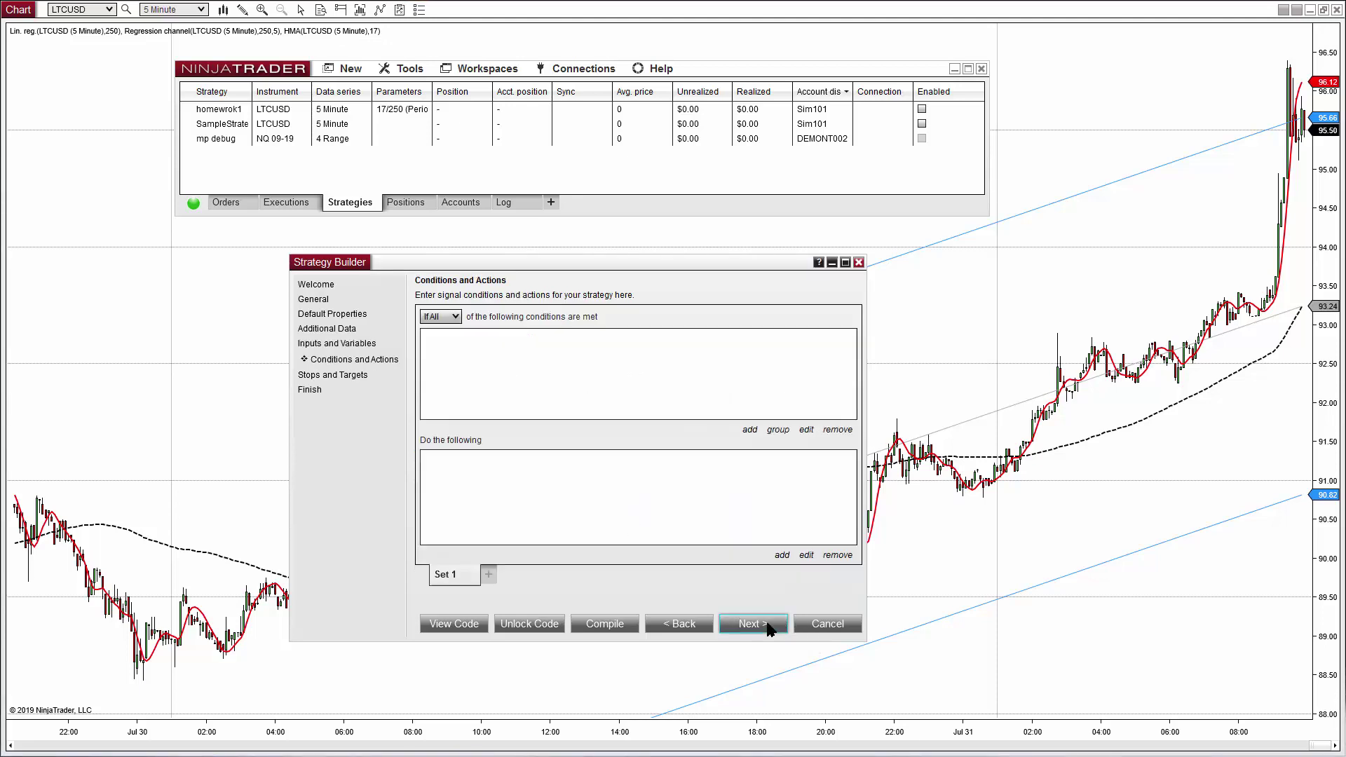
left_click(749, 431)
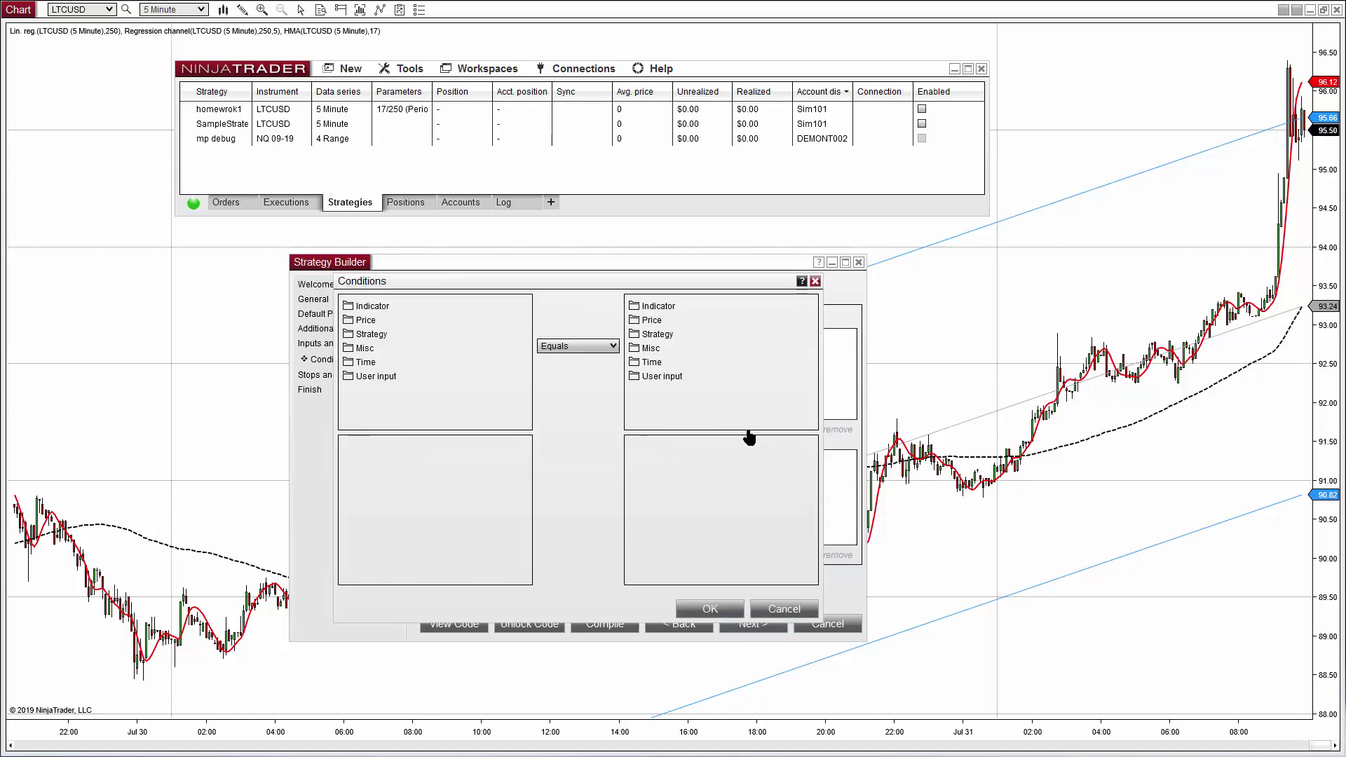
double_click(365, 348)
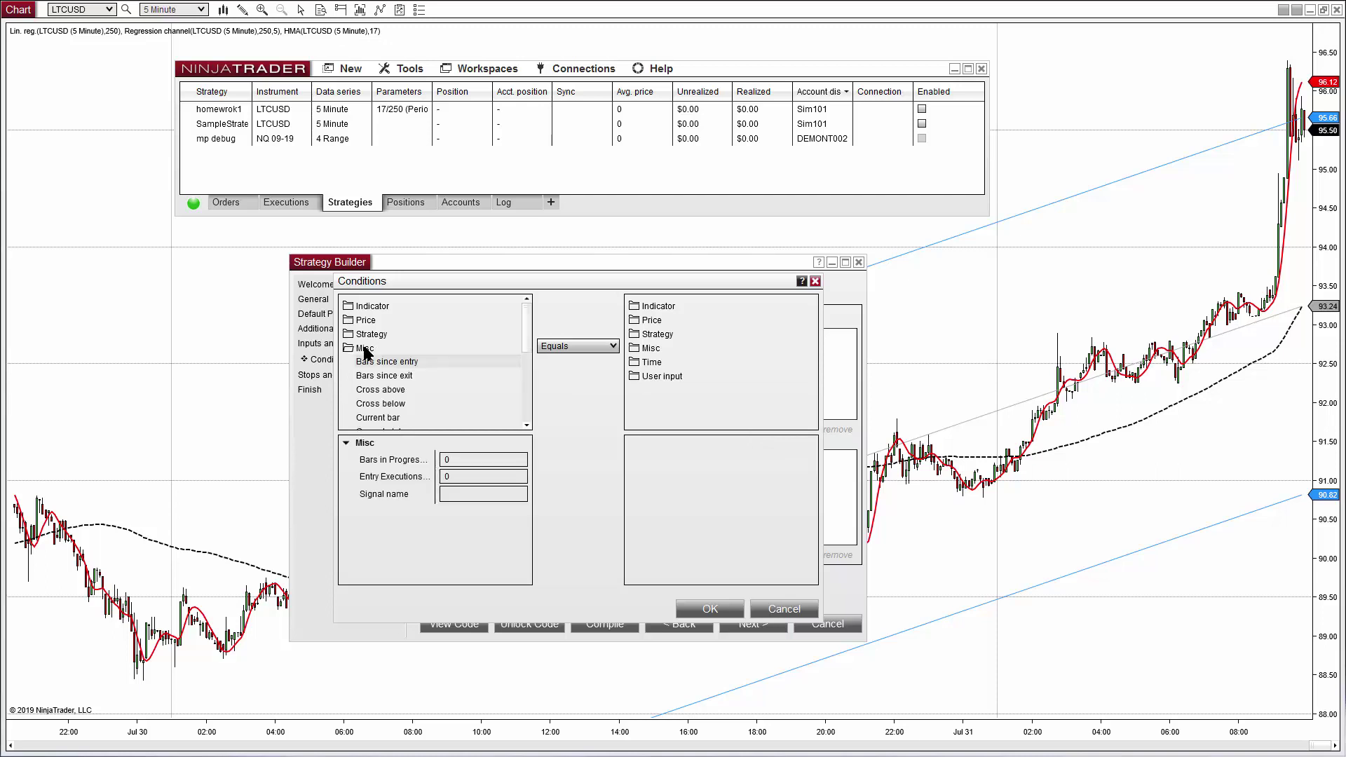
scroll(379, 372, "down", 2)
scroll(382, 380, "down", 2)
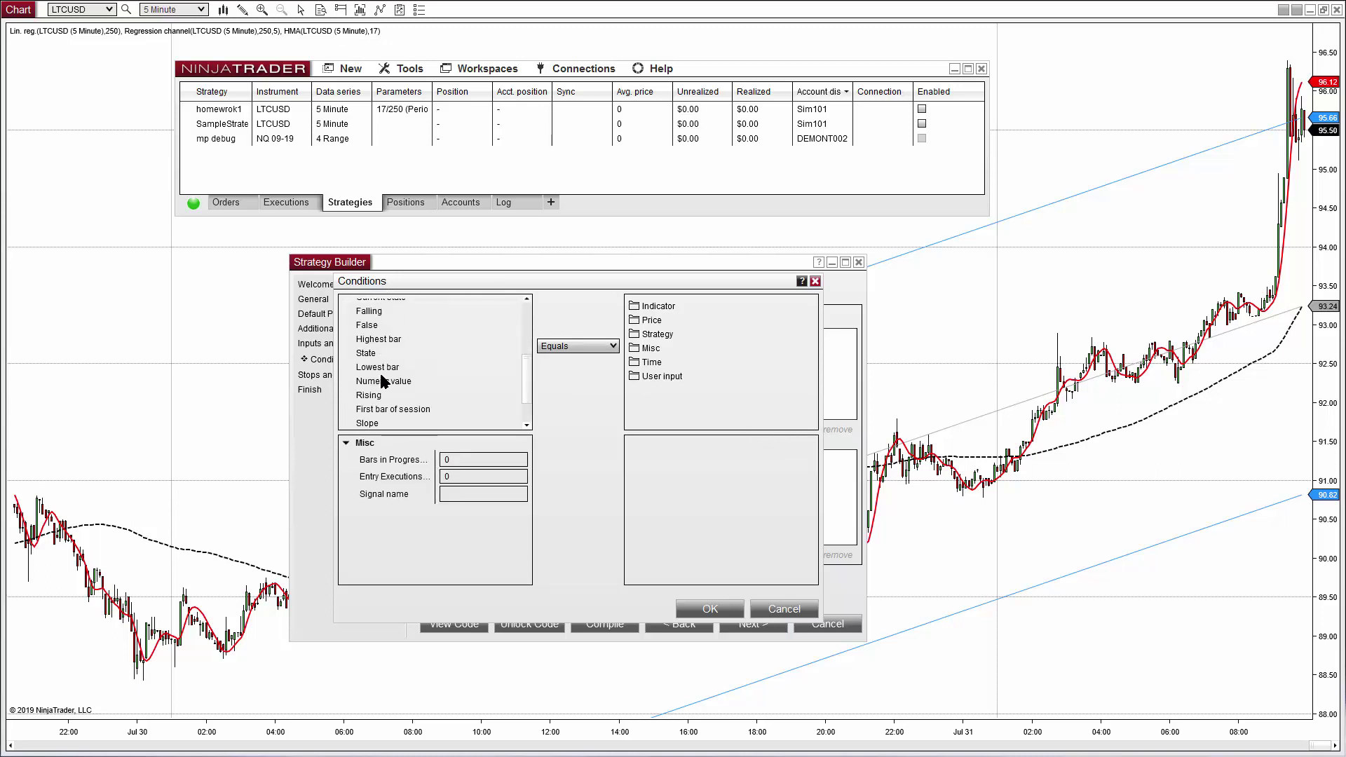
left_click(367, 423)
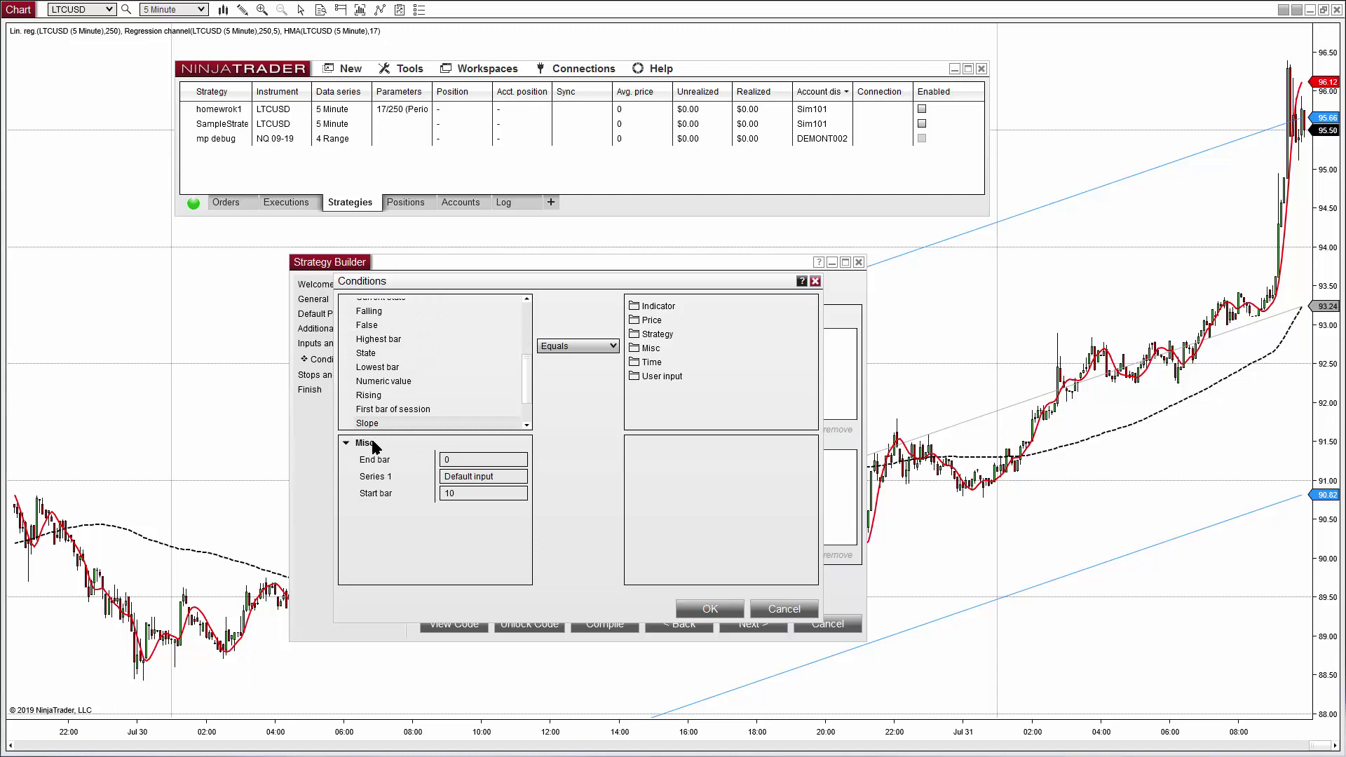
Set the slope's input series to HMA with period Period_HMA, plotted on the chart
left_click(501, 479)
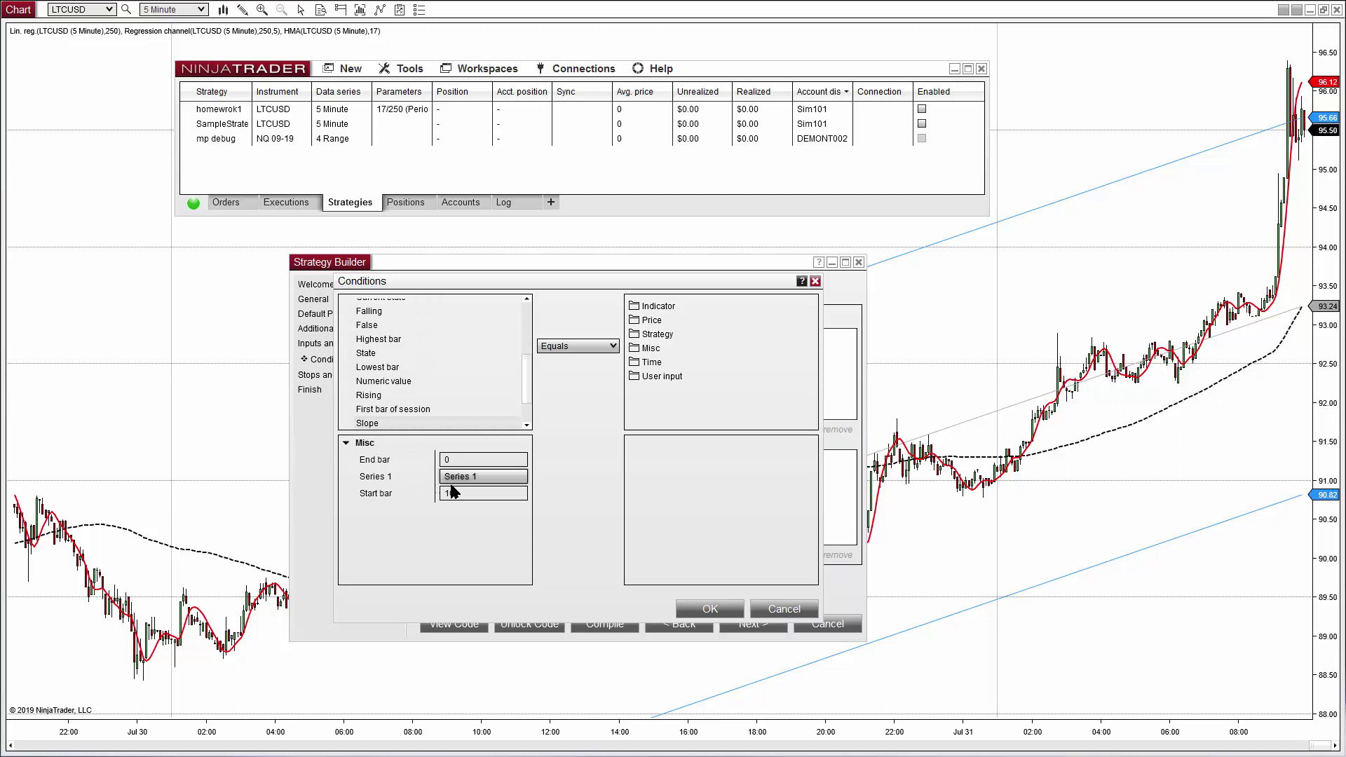
left_click(509, 478)
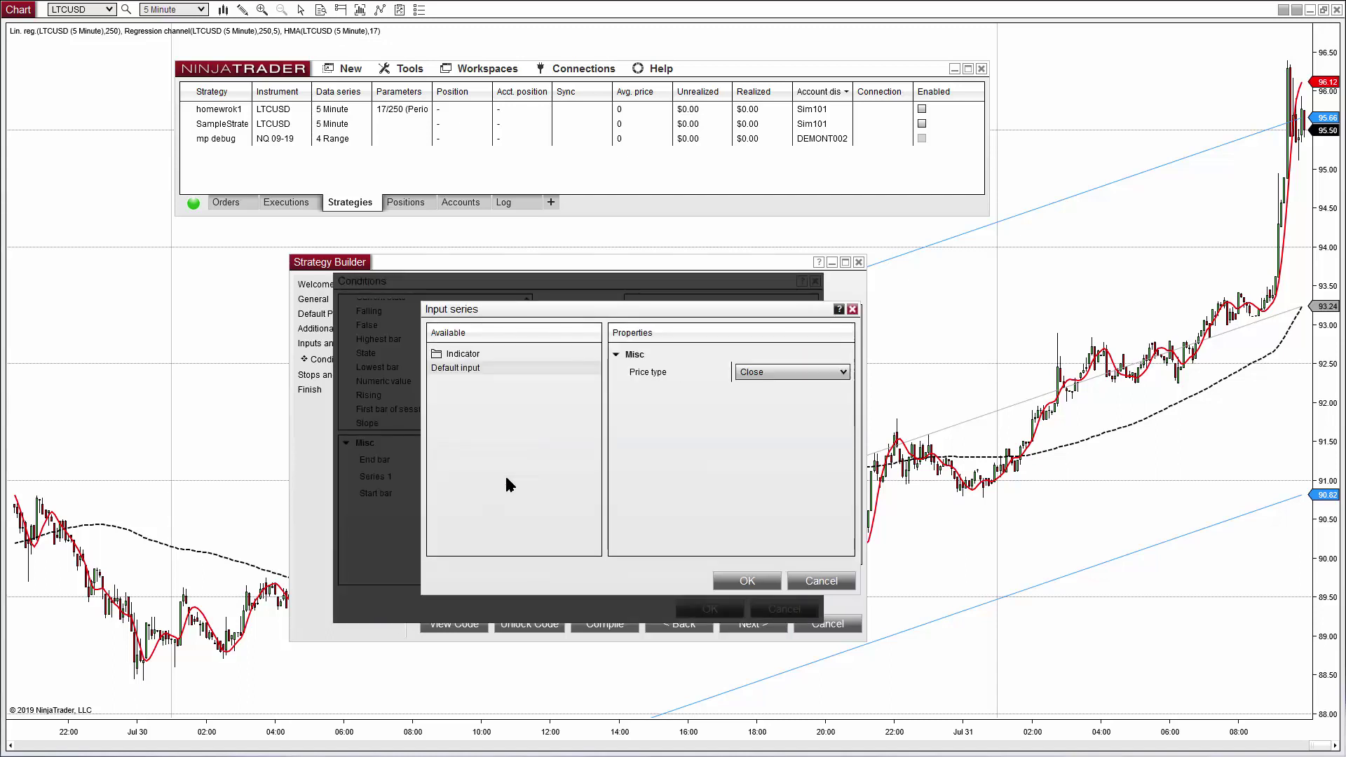
left_click(464, 355)
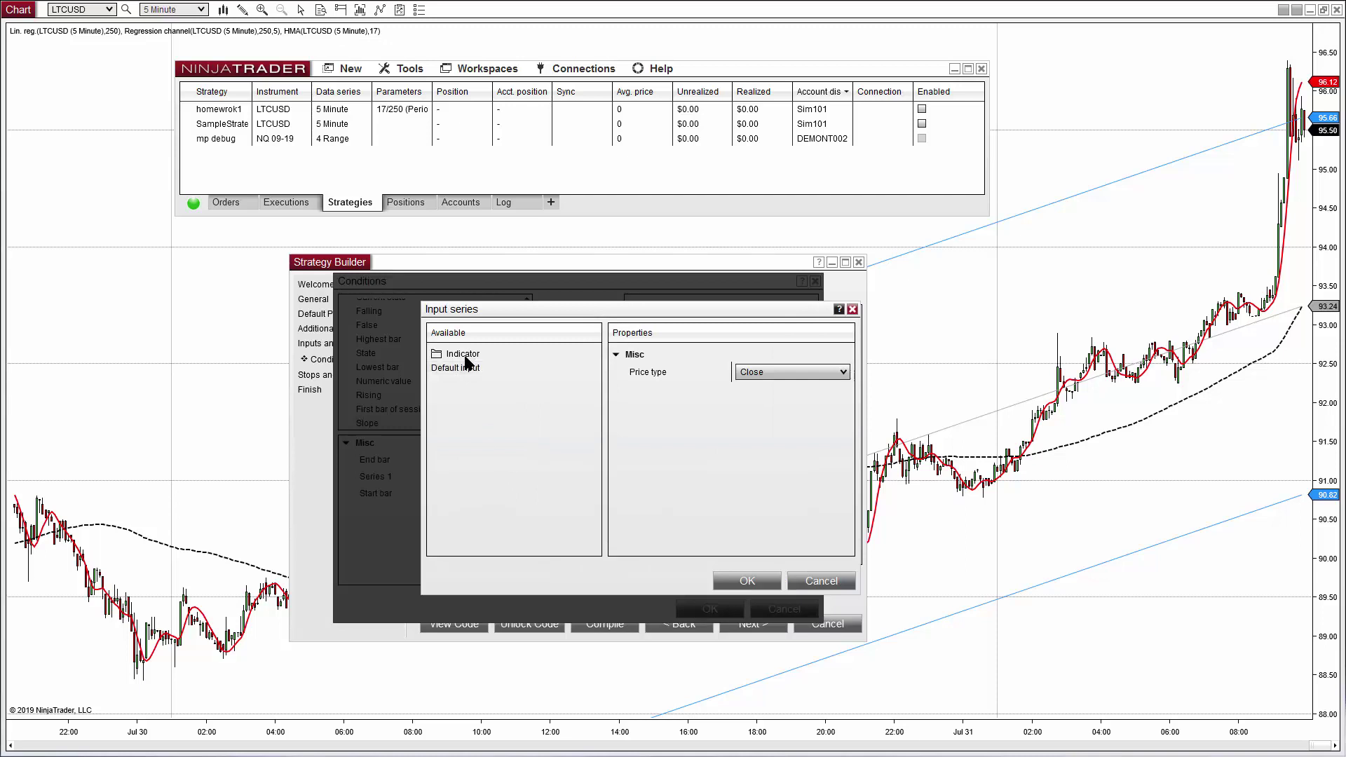
scroll(530, 398, "down", 8)
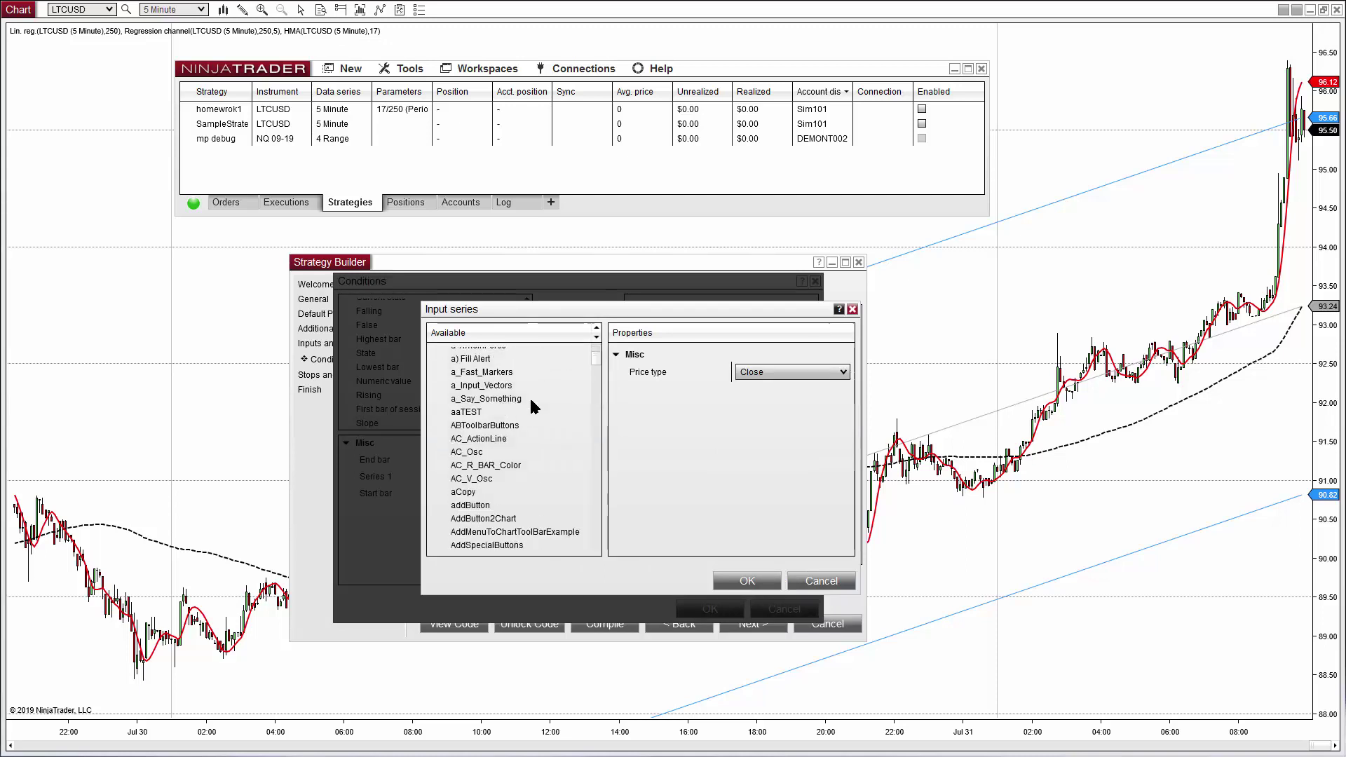
scroll(530, 399, "down", 6)
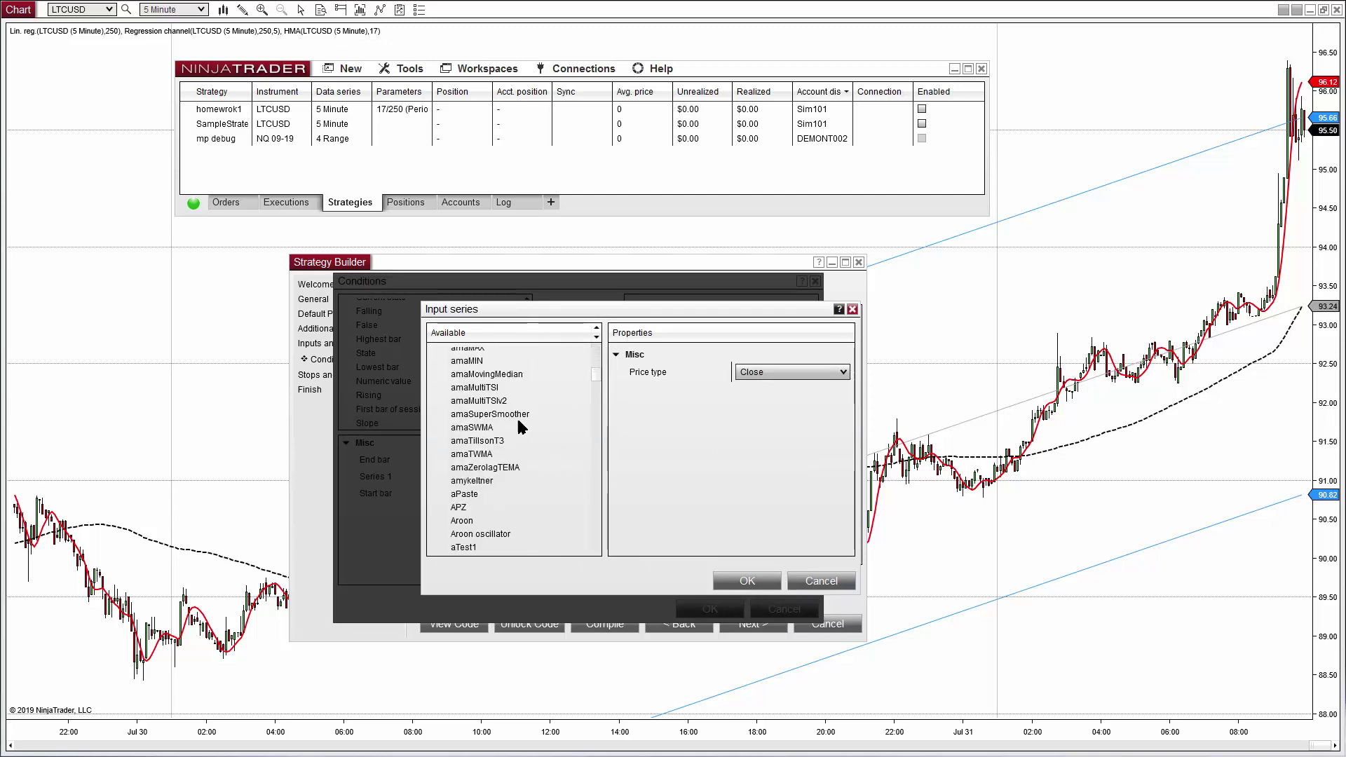
left_click(520, 426)
key("h")
scroll(494, 484, "down", 2)
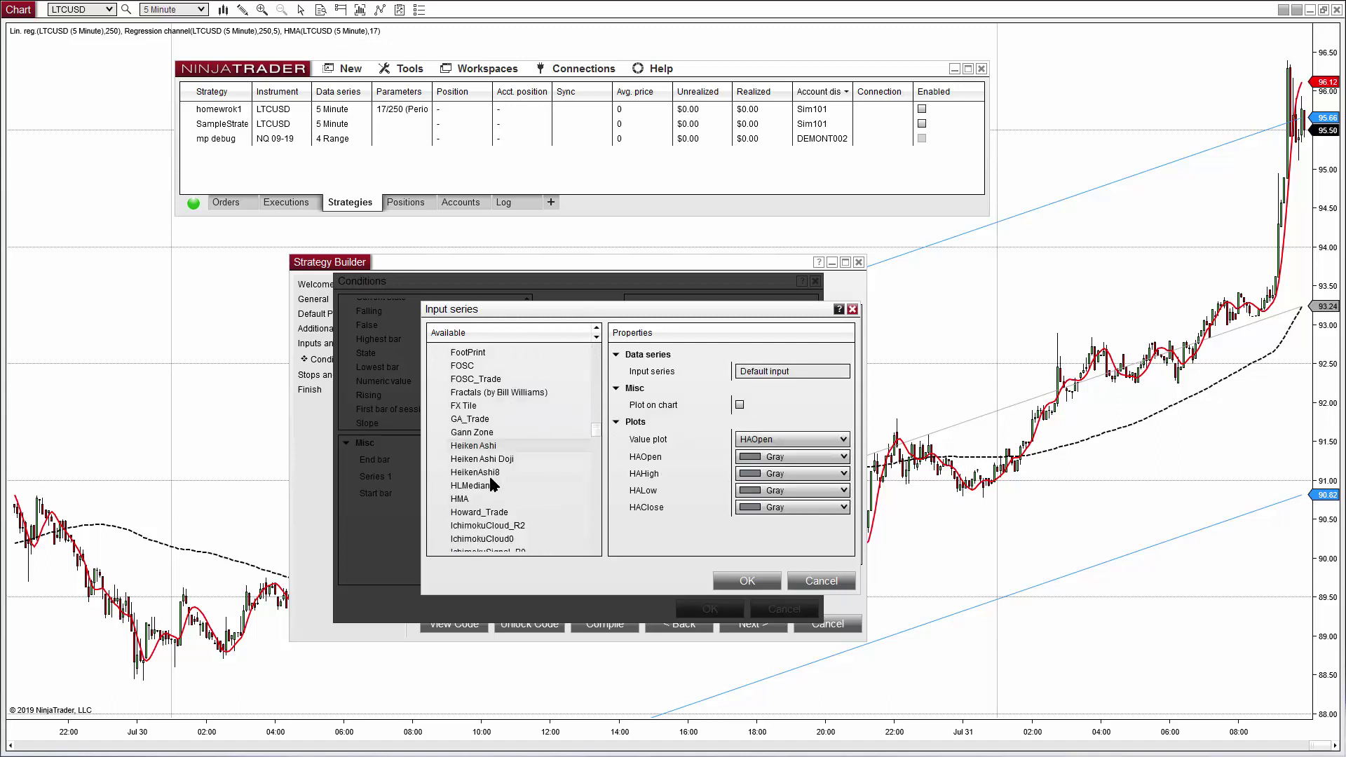
left_click(460, 499)
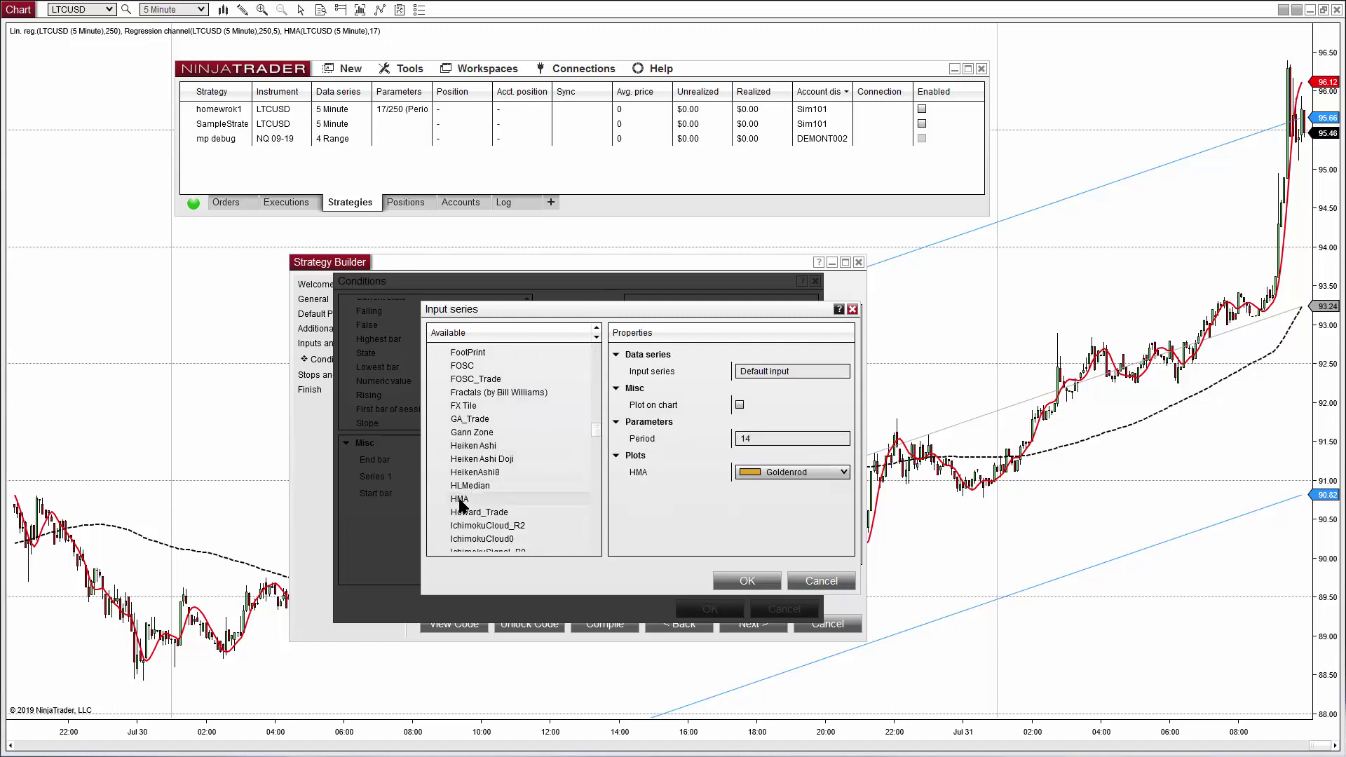
left_click(838, 440)
left_click(526, 361)
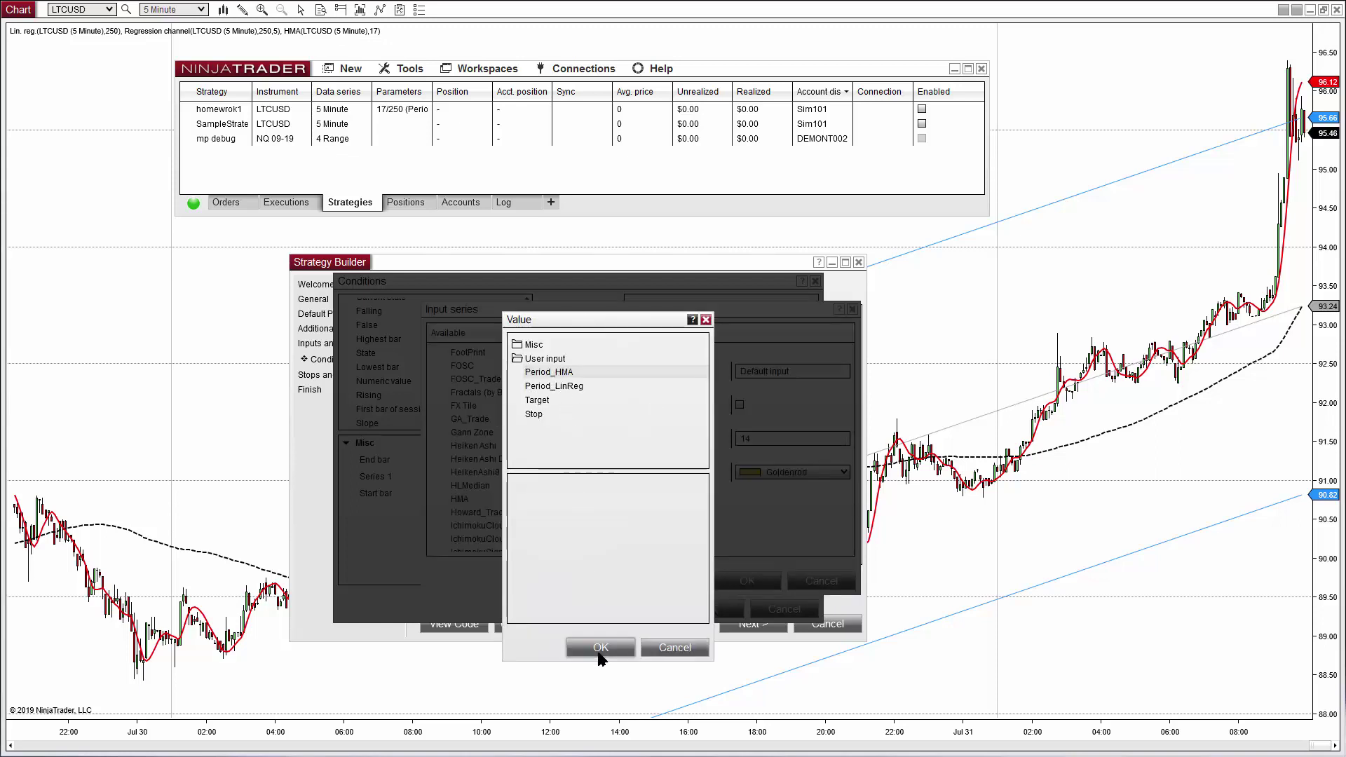
left_click(598, 646)
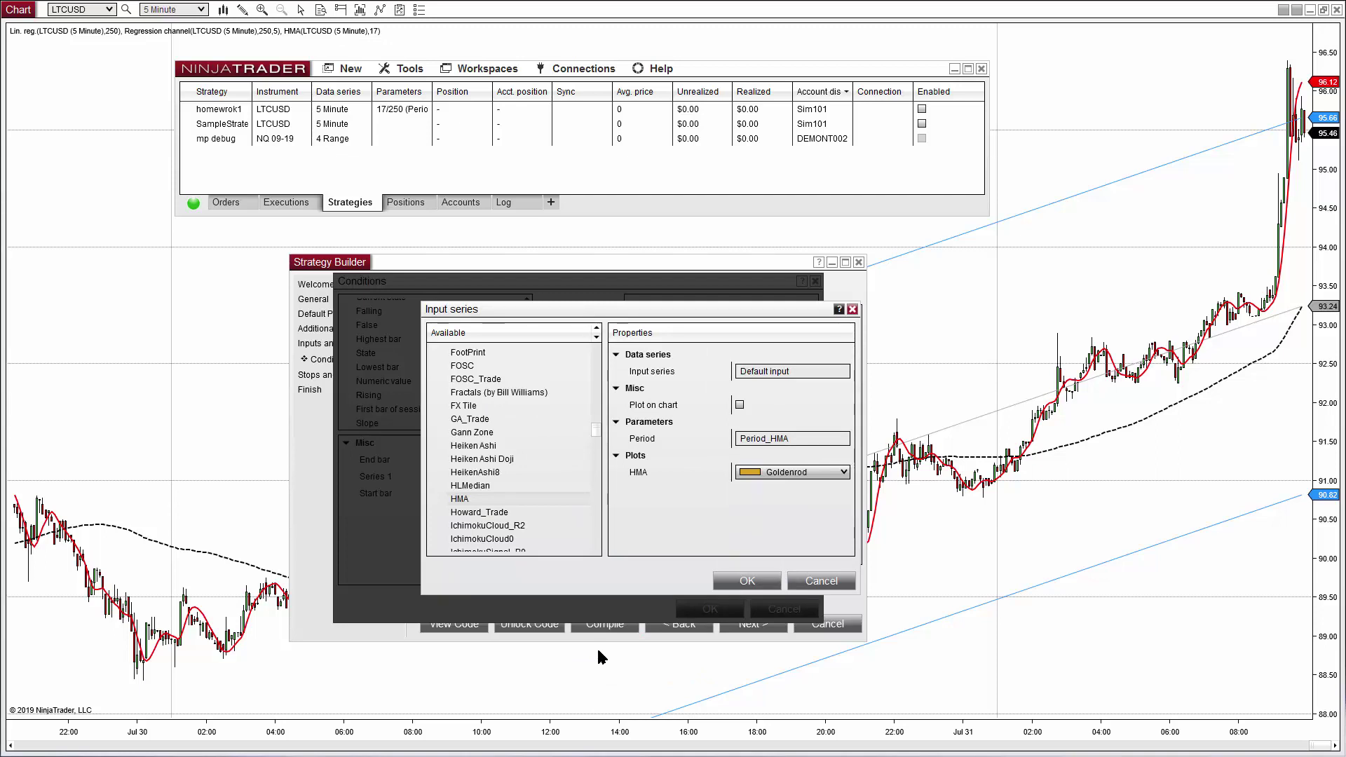
left_click(740, 405)
left_click(782, 473)
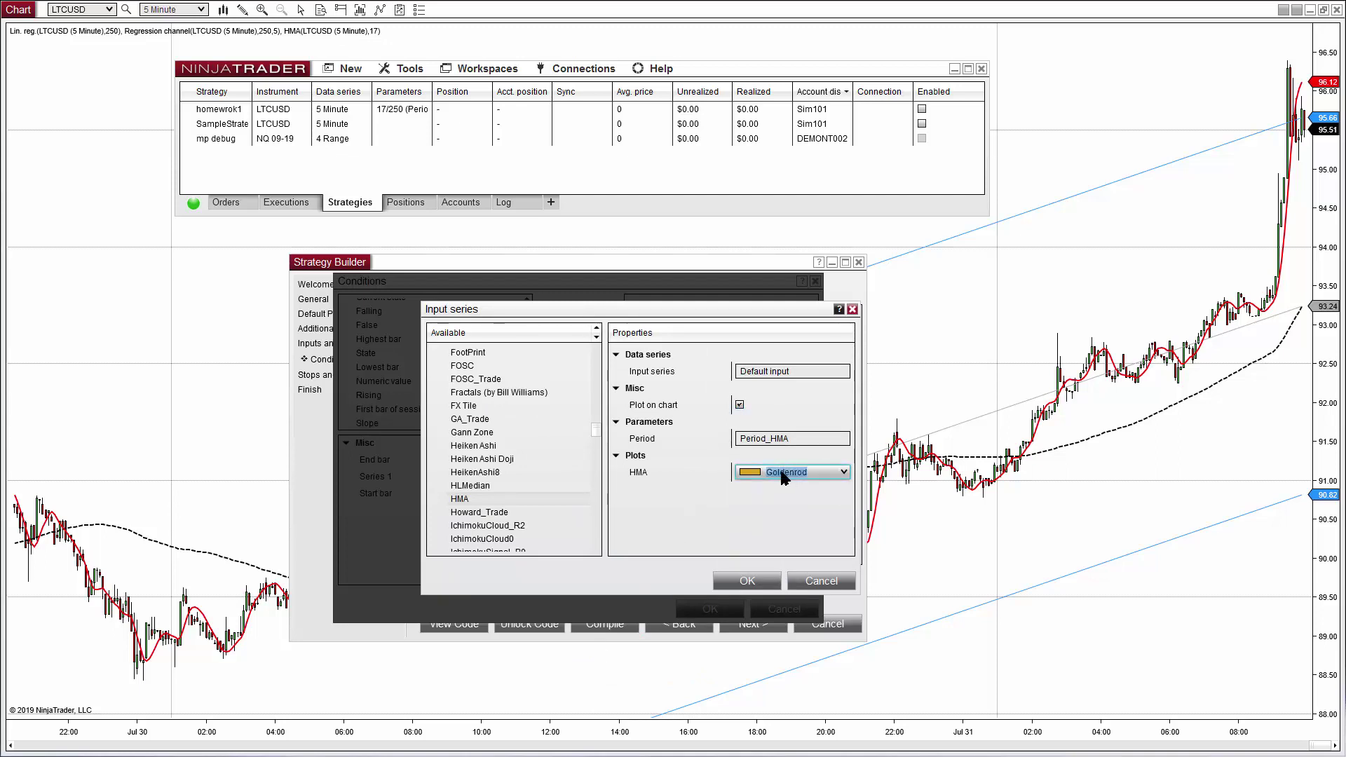
left_click(744, 581)
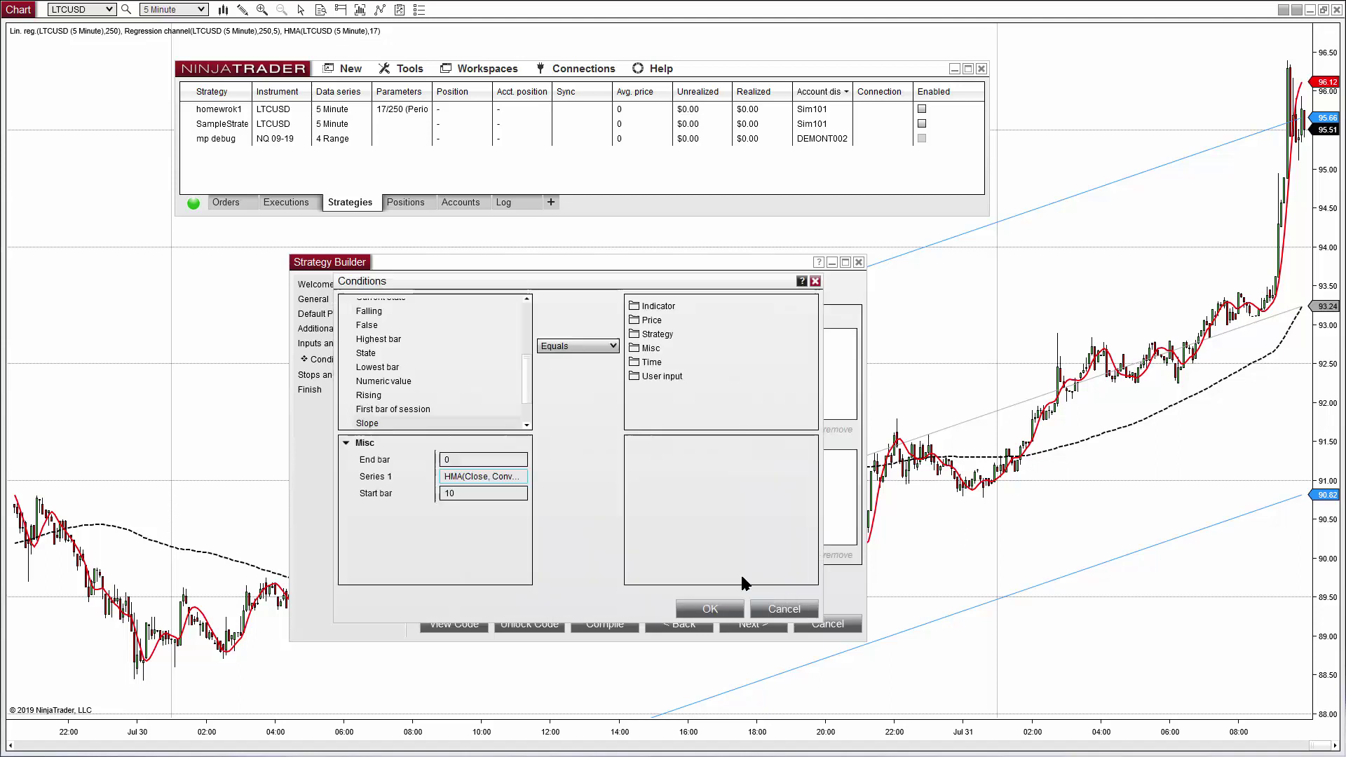
Set the slope start bar to 1 and compare it against a numeric value 0
left_click(487, 494)
key("BackSpace")
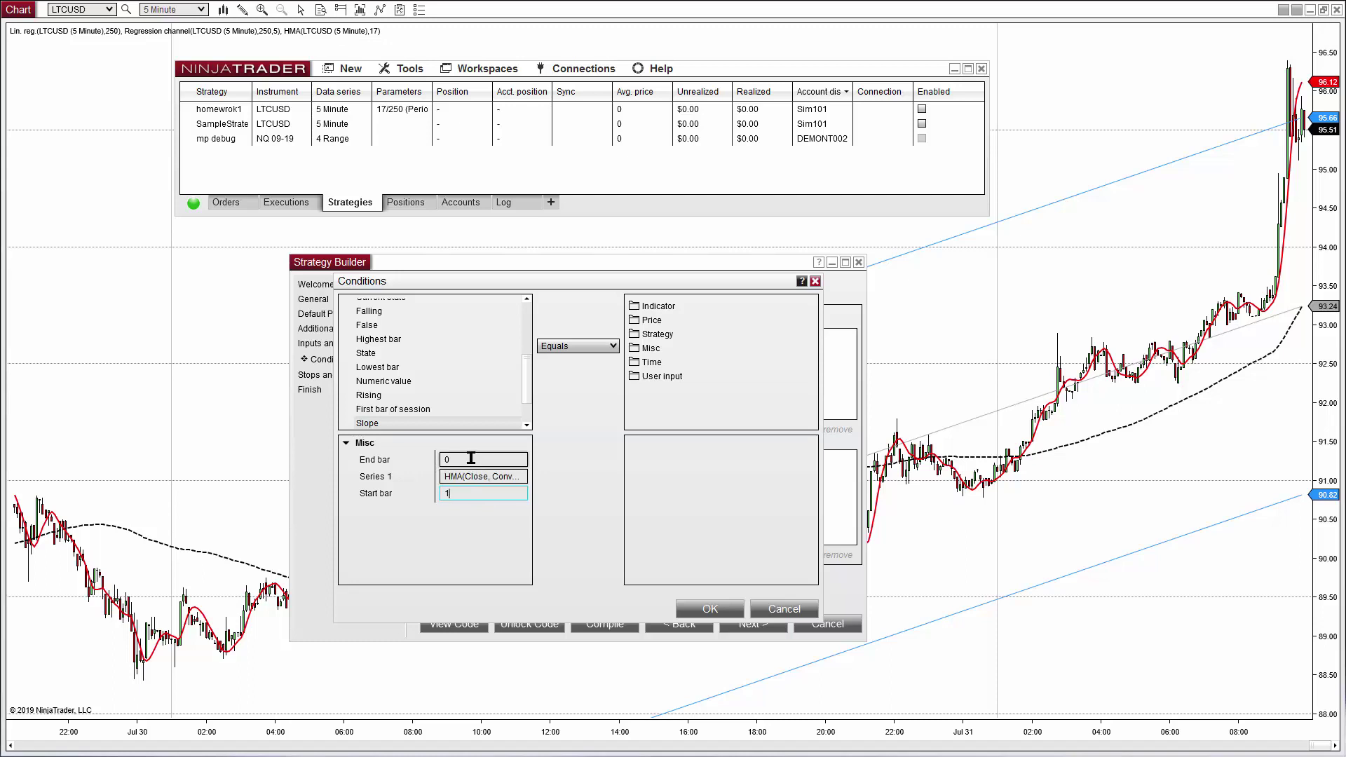
left_click(471, 492)
left_click(587, 352)
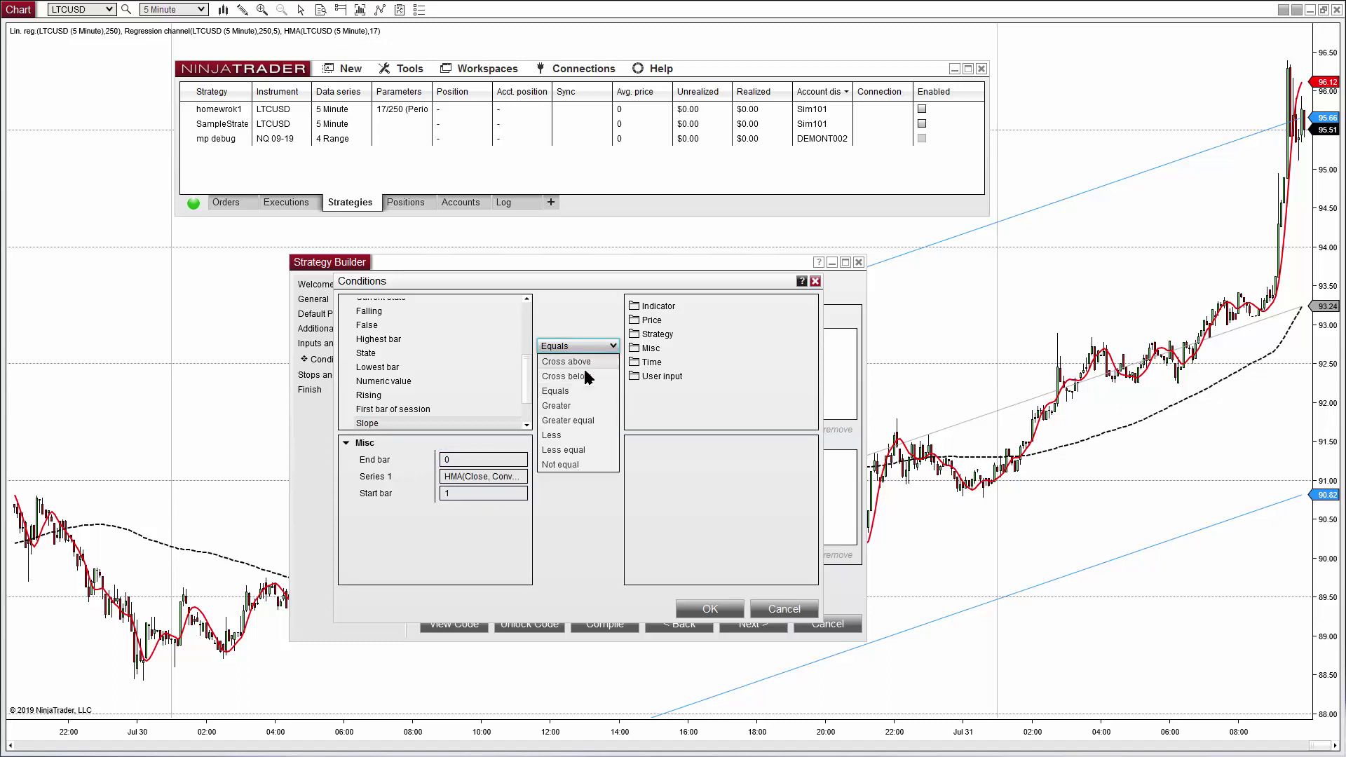
left_click(587, 373)
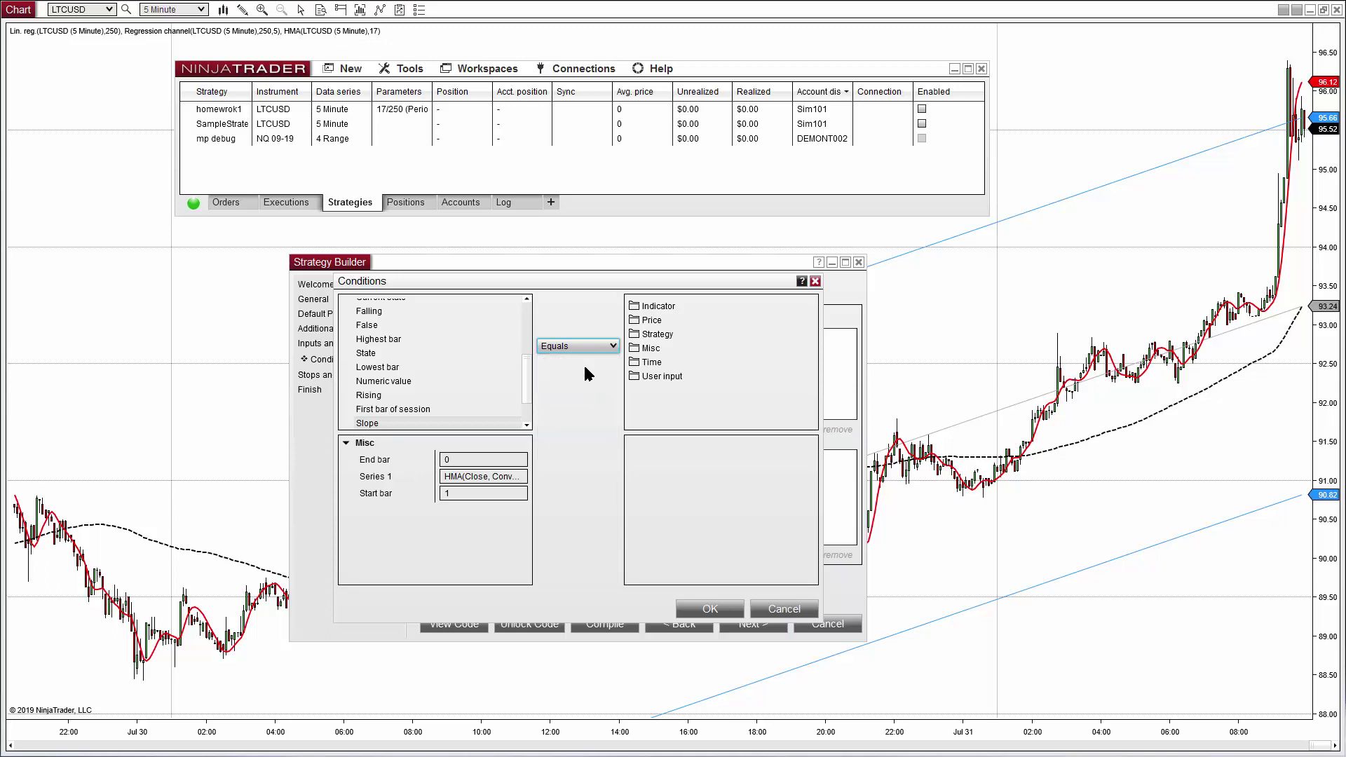
left_click(651, 350)
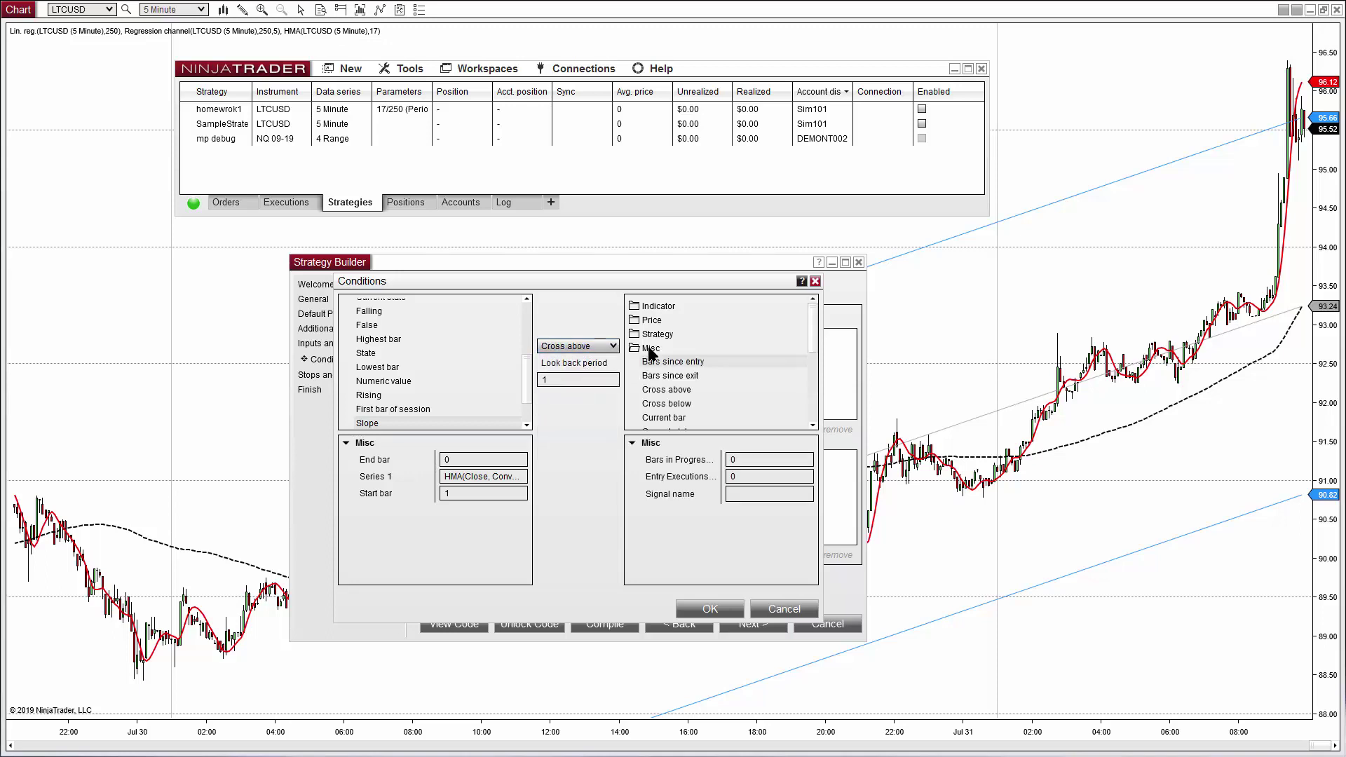
scroll(698, 377, "down", 3)
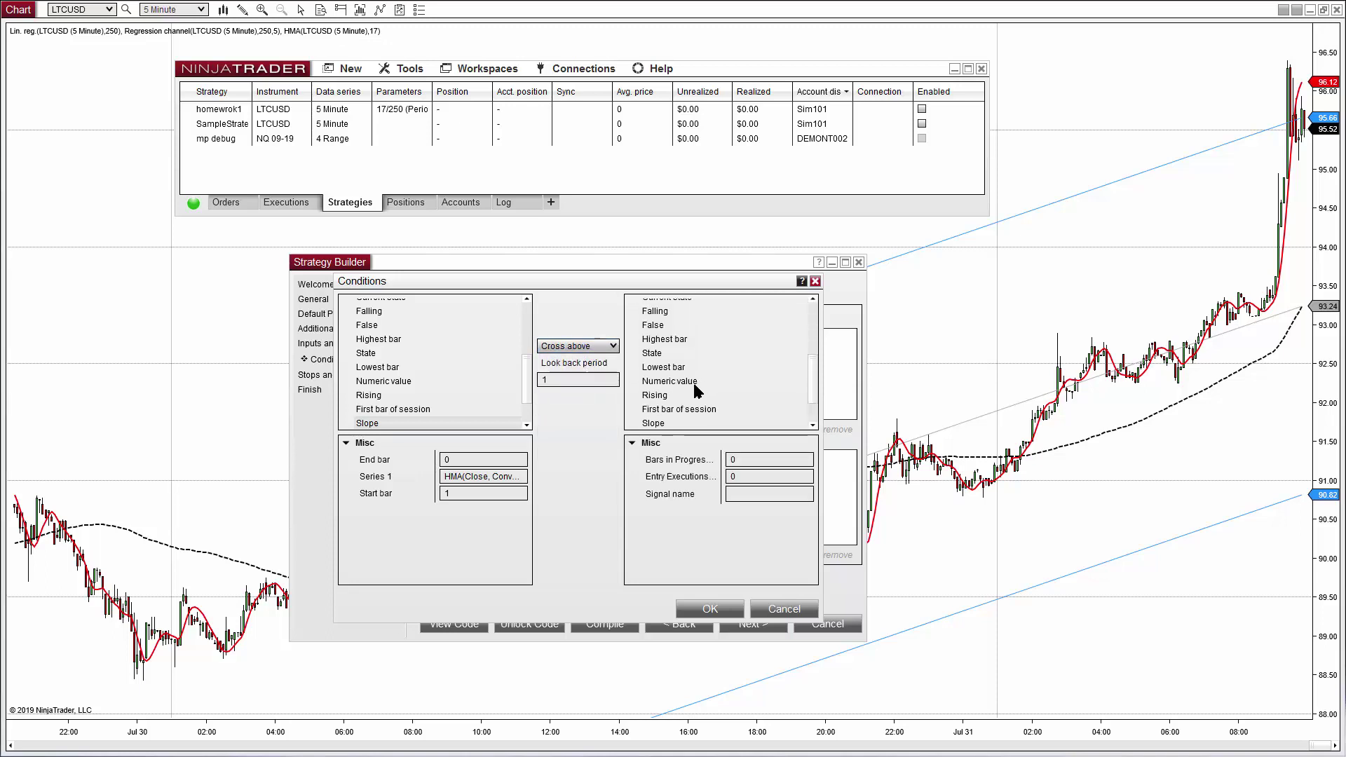
scroll(694, 385, "down", 1)
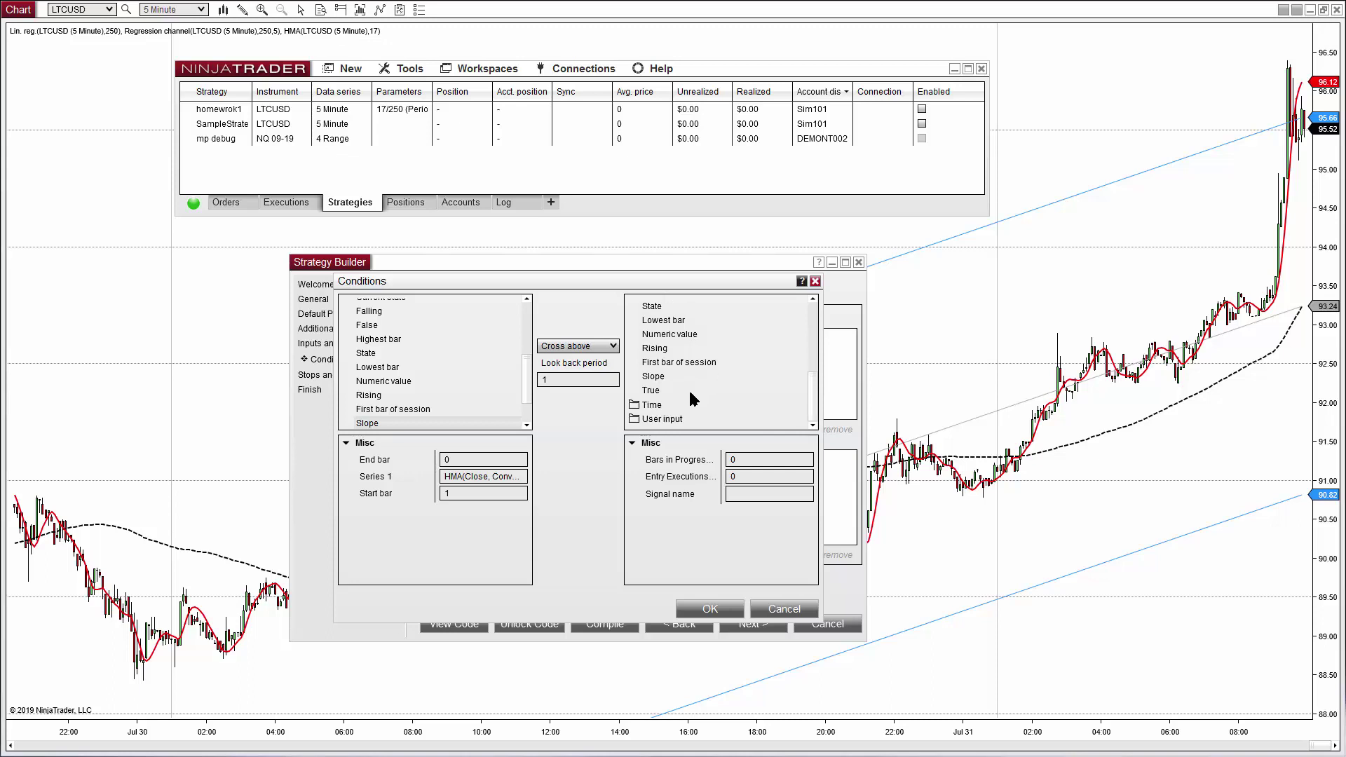
left_click(678, 341)
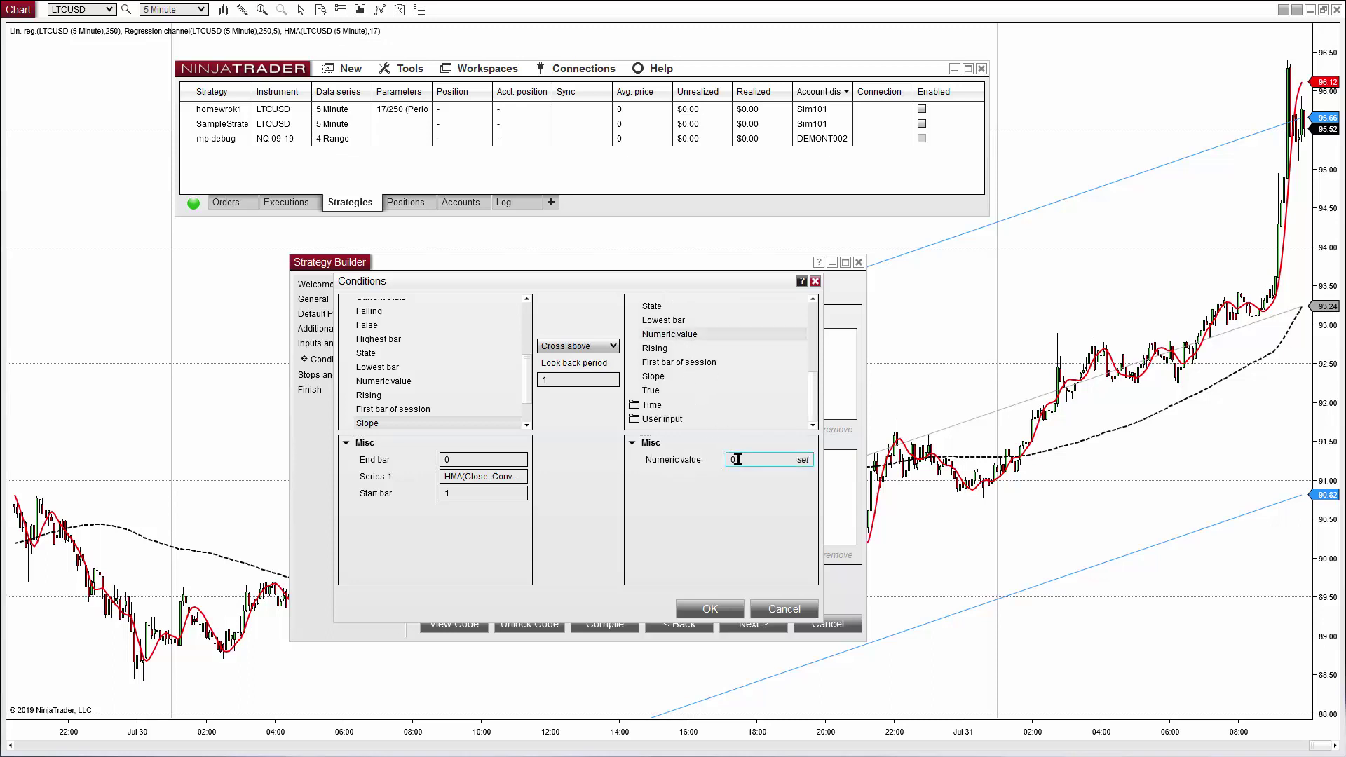
Fix the type mismatch by switching the operator to Greater and save the condition
left_click(720, 607)
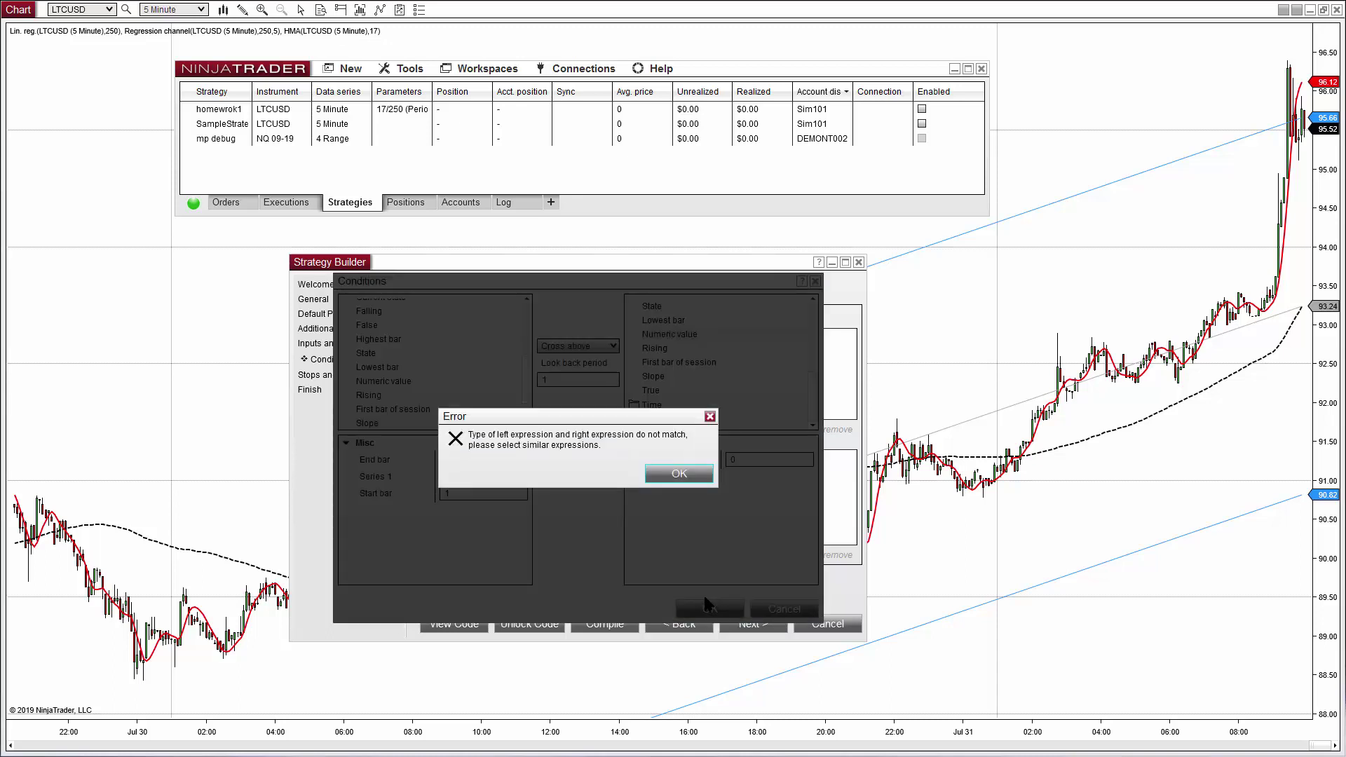
left_click(679, 474)
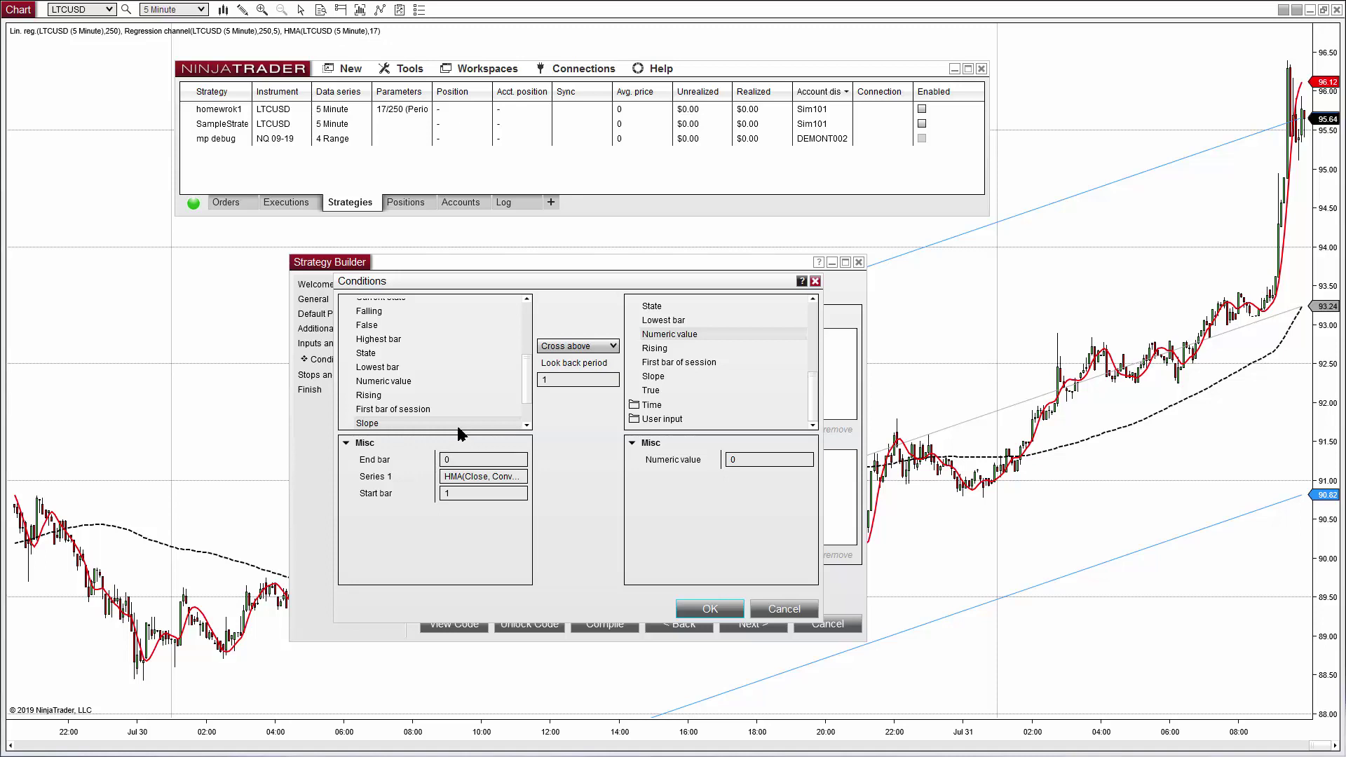
left_click(592, 349)
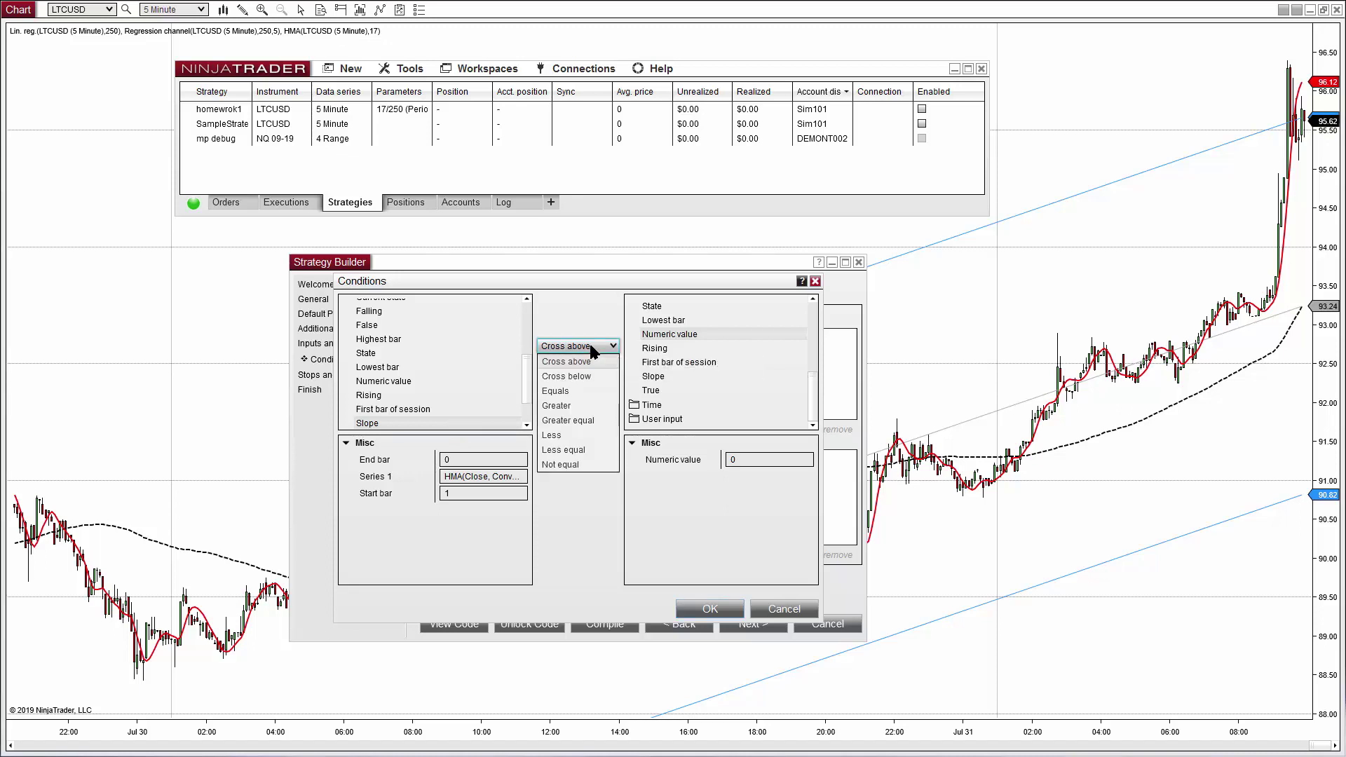
left_click(579, 403)
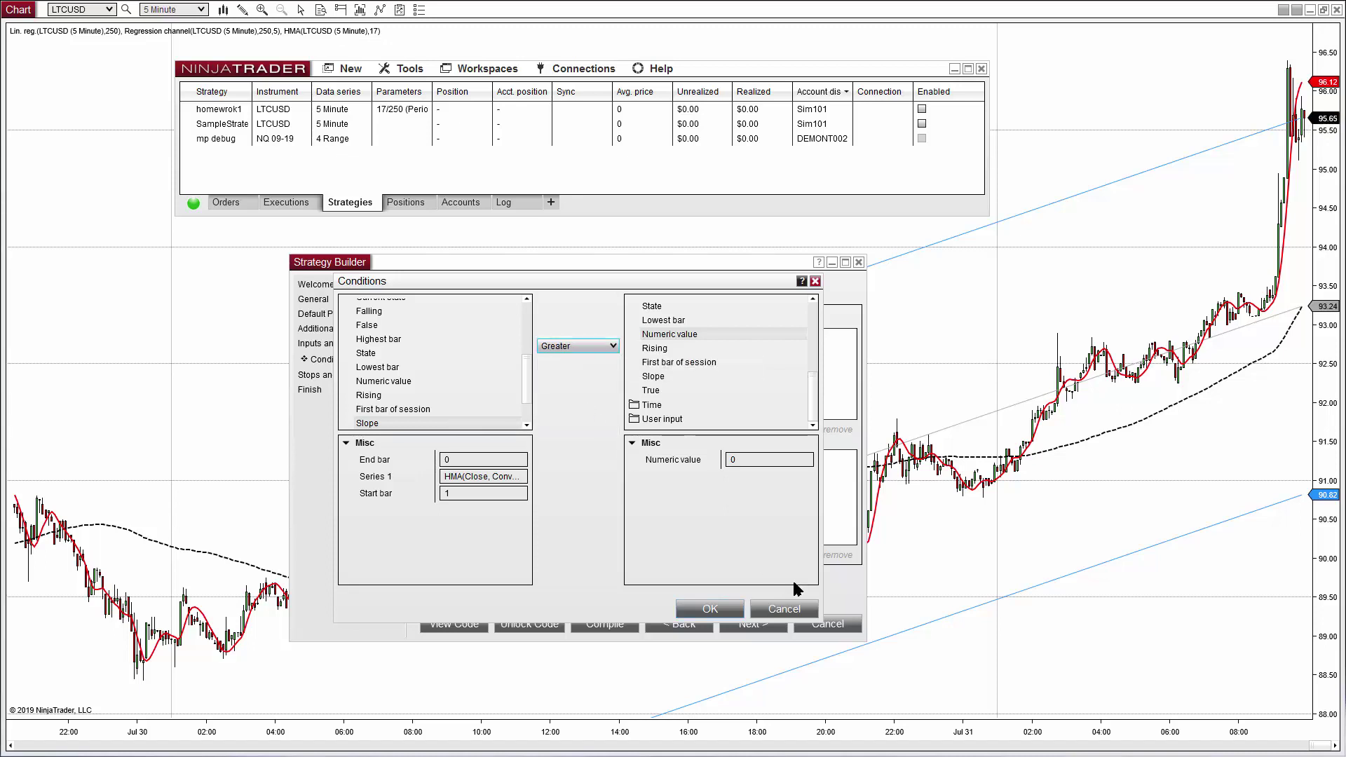
left_click(713, 606)
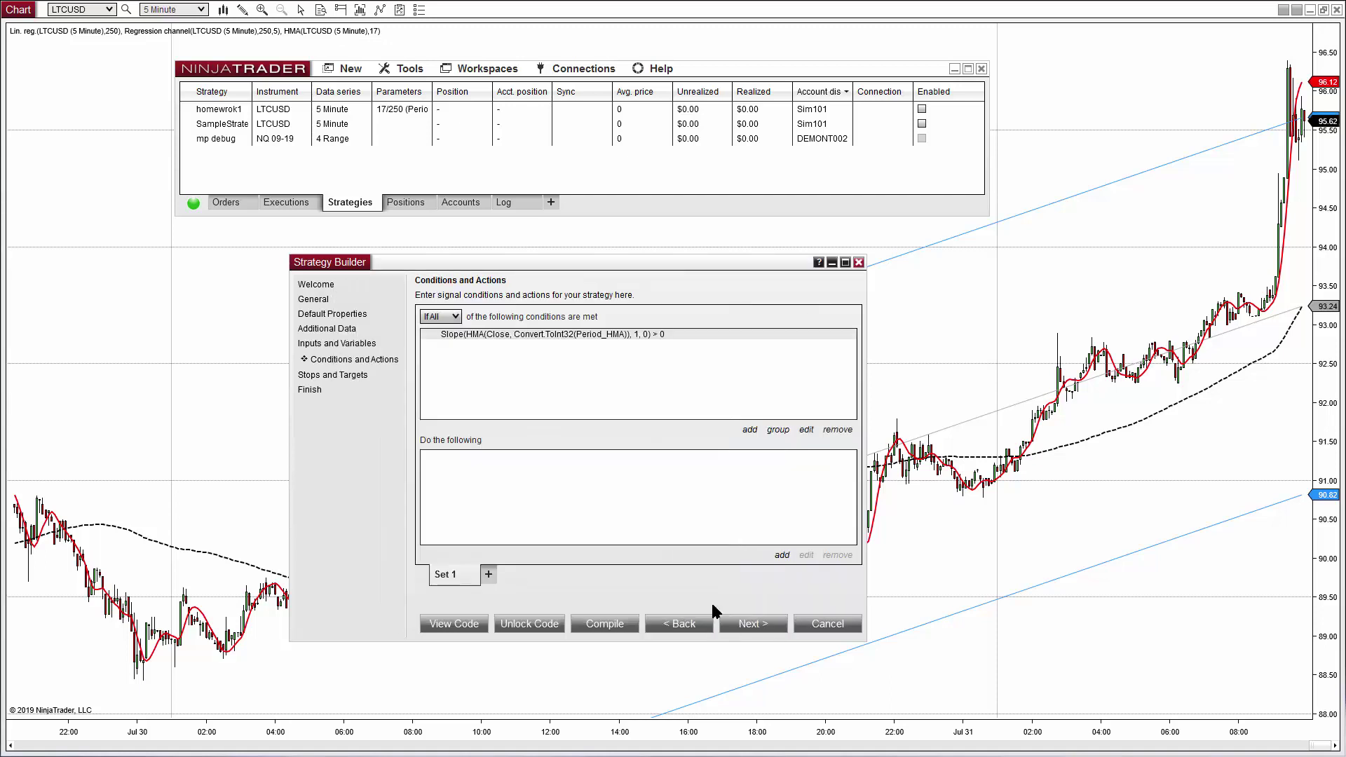
Copy and paste the slope condition to create a duplicate second condition
right_click(589, 338)
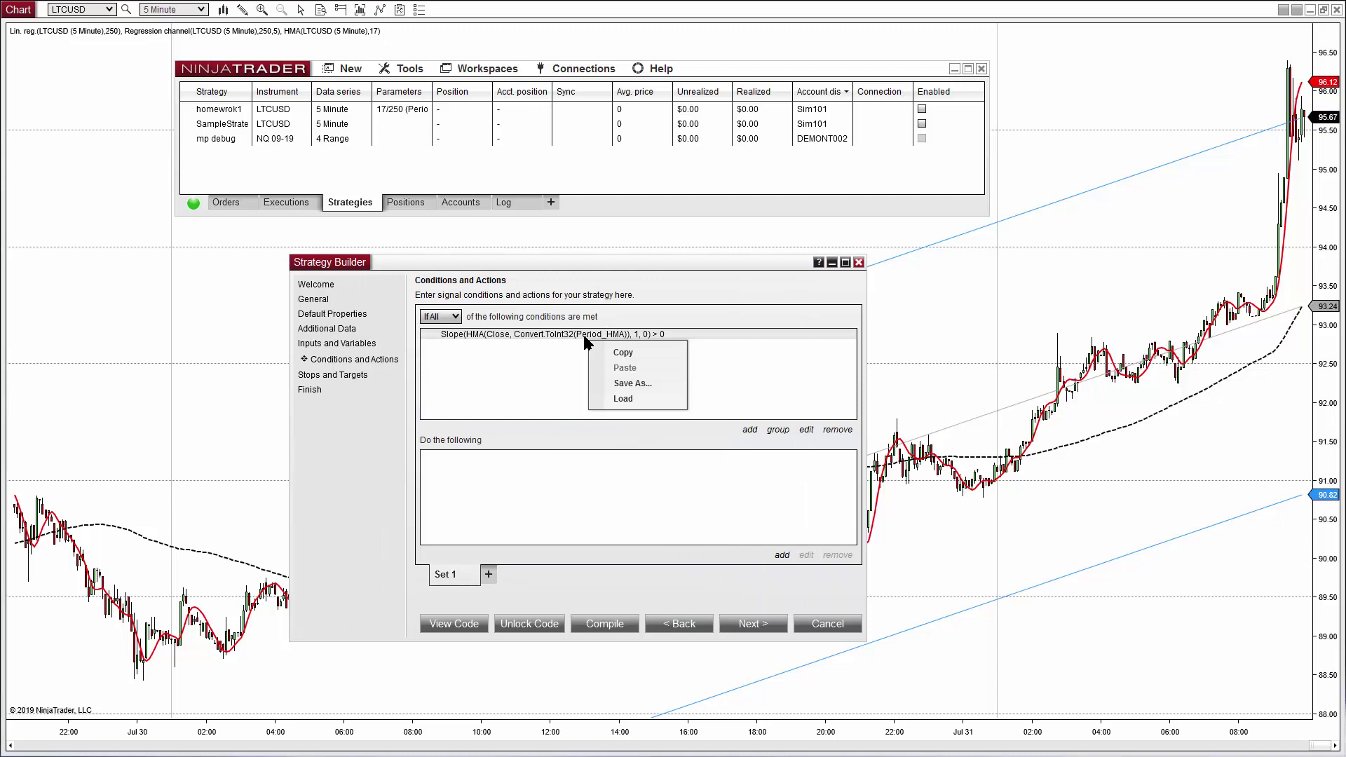
left_click(623, 356)
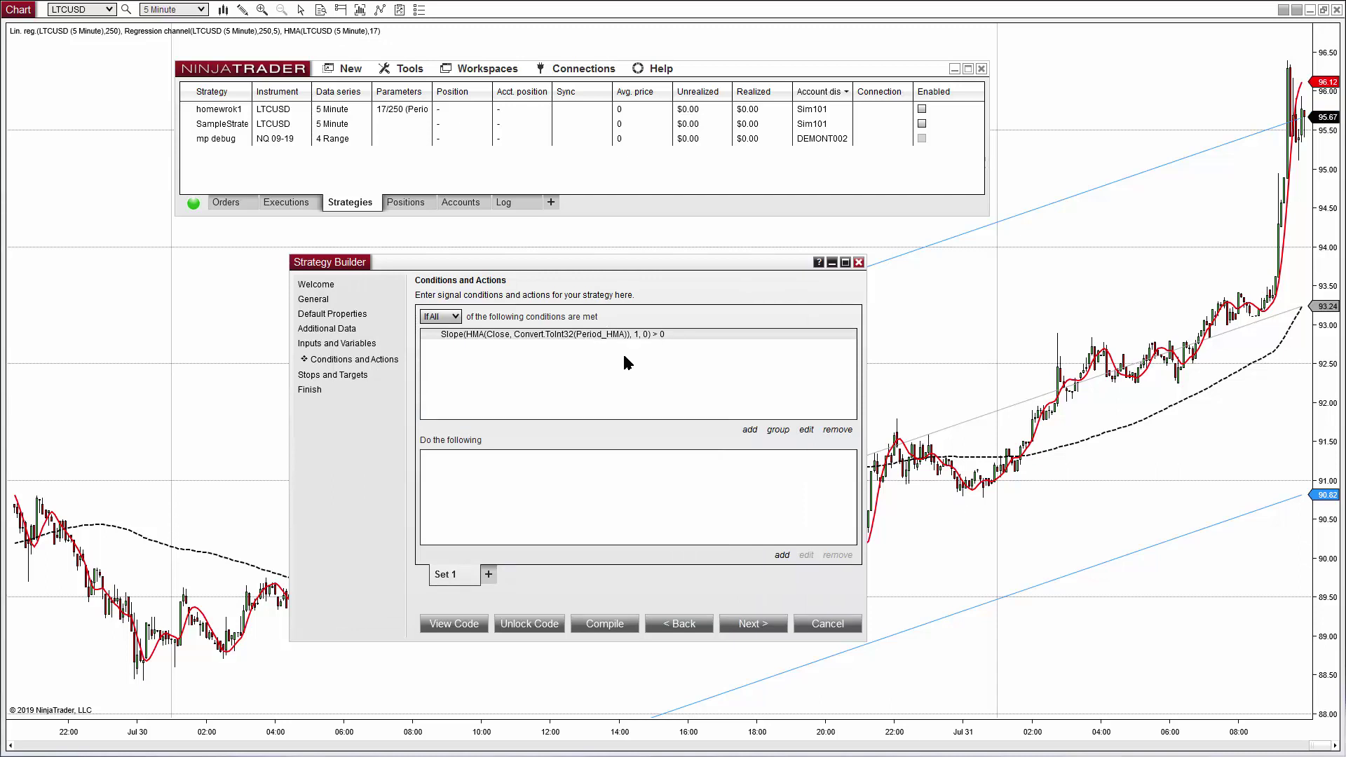
right_click(624, 357)
left_click(661, 384)
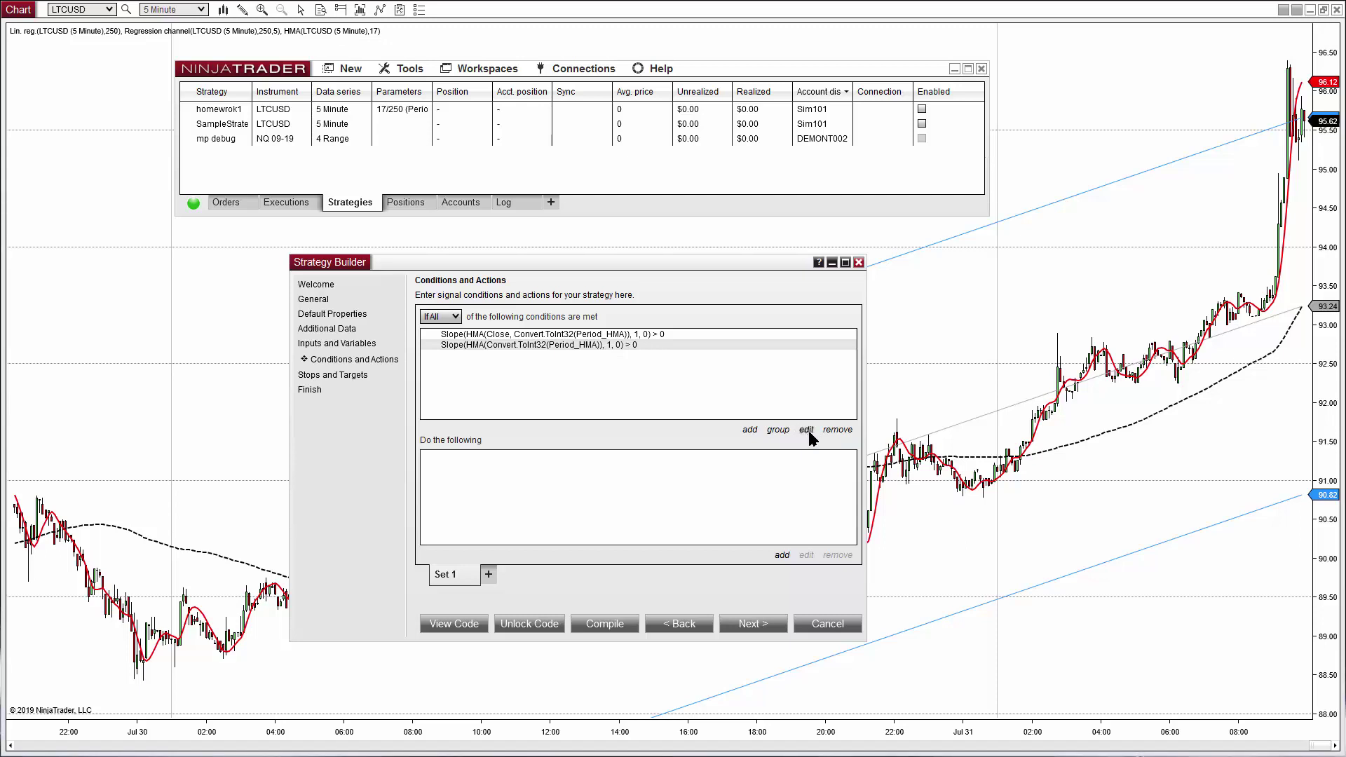
Edit the second condition to end bar 1, start bar 2, operator Less equal
left_click(807, 430)
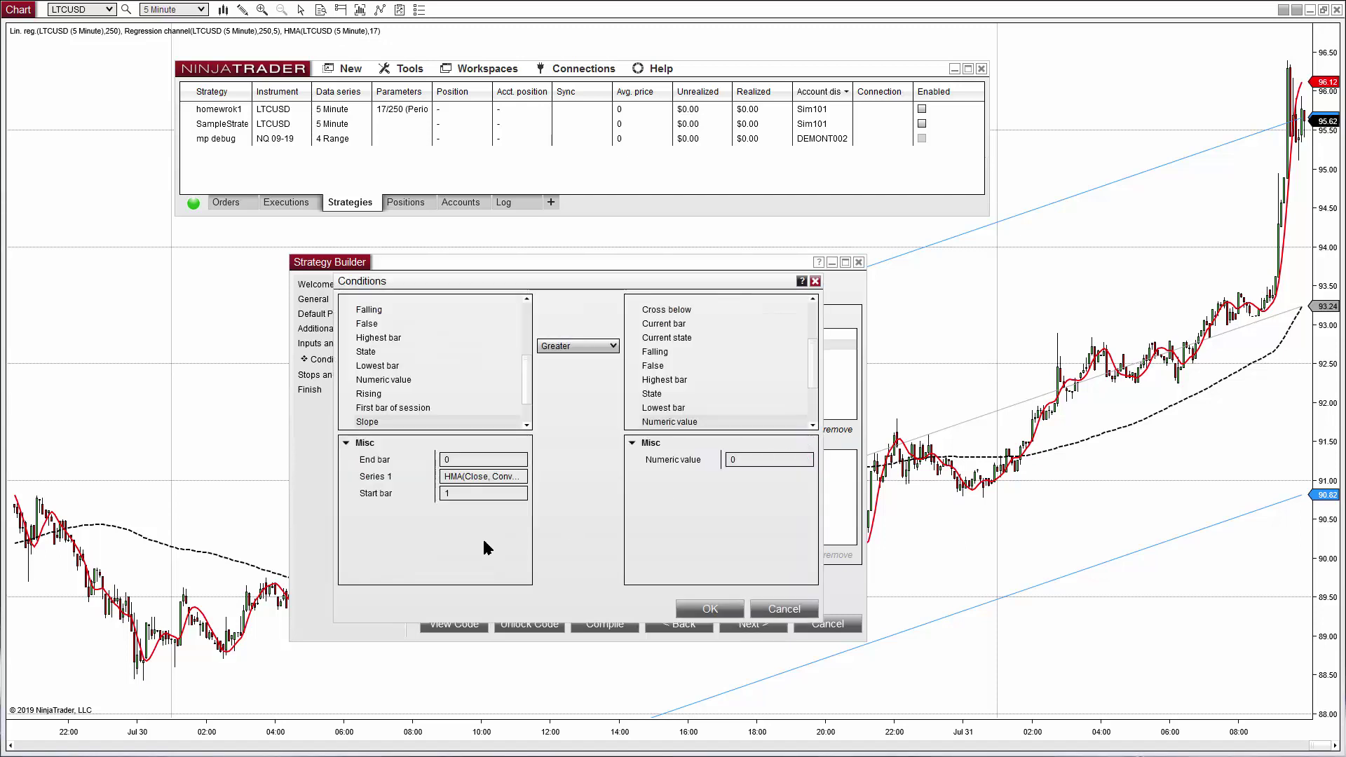
double_click(465, 461)
type("1")
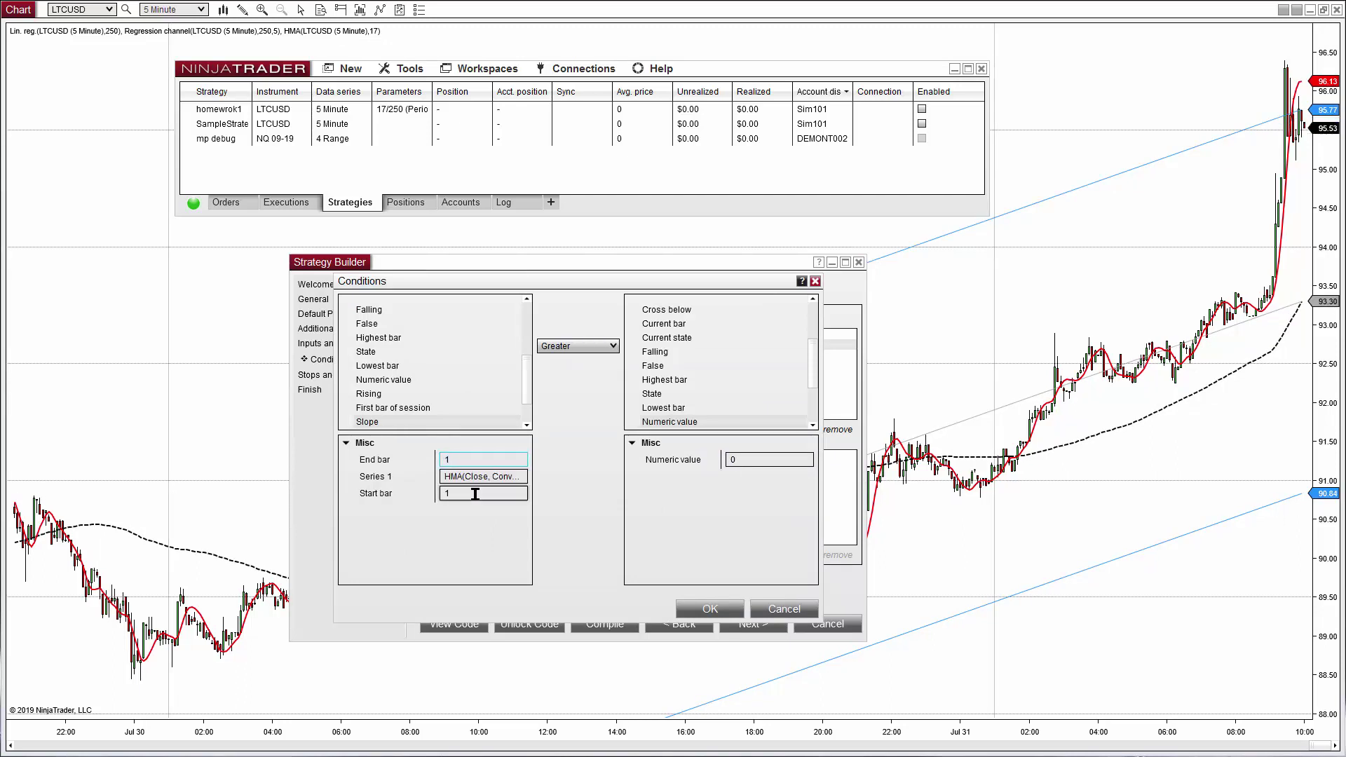
double_click(475, 494)
type("2")
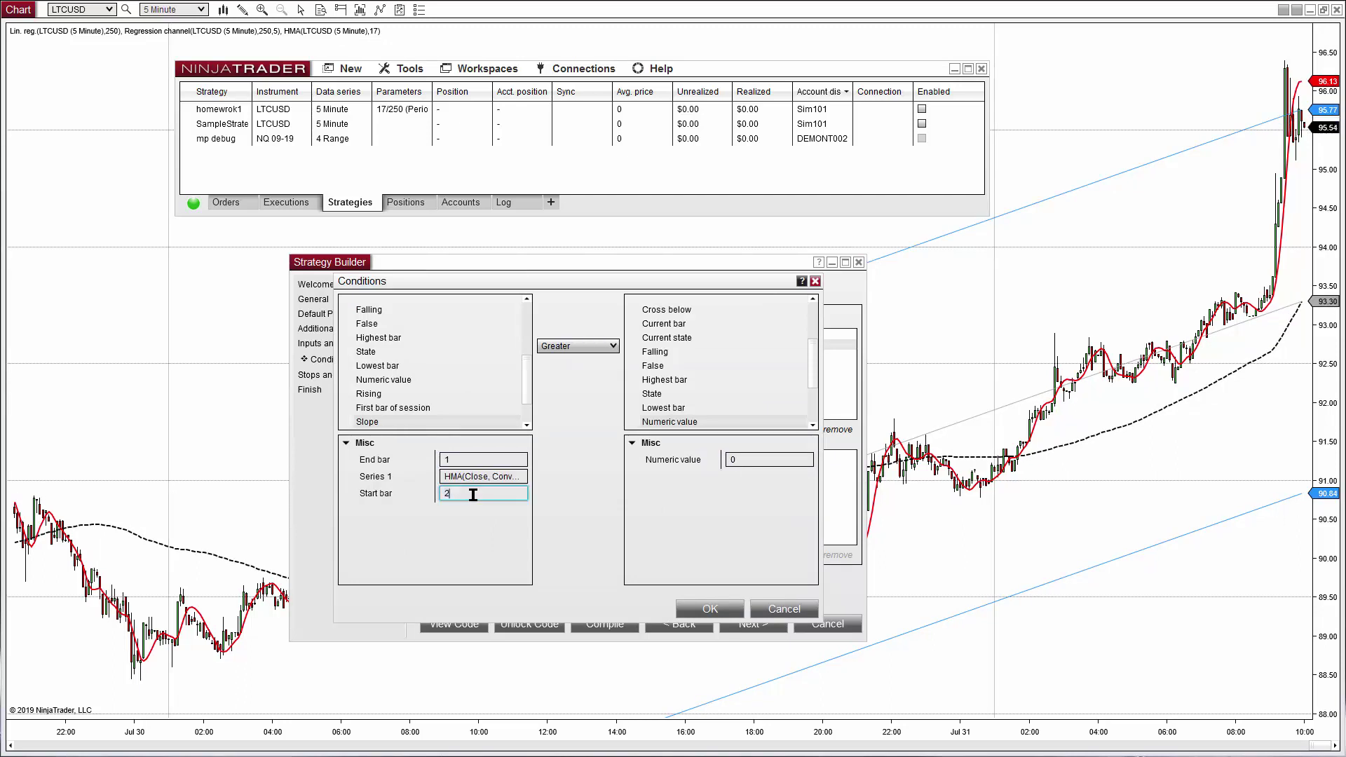
left_click(588, 349)
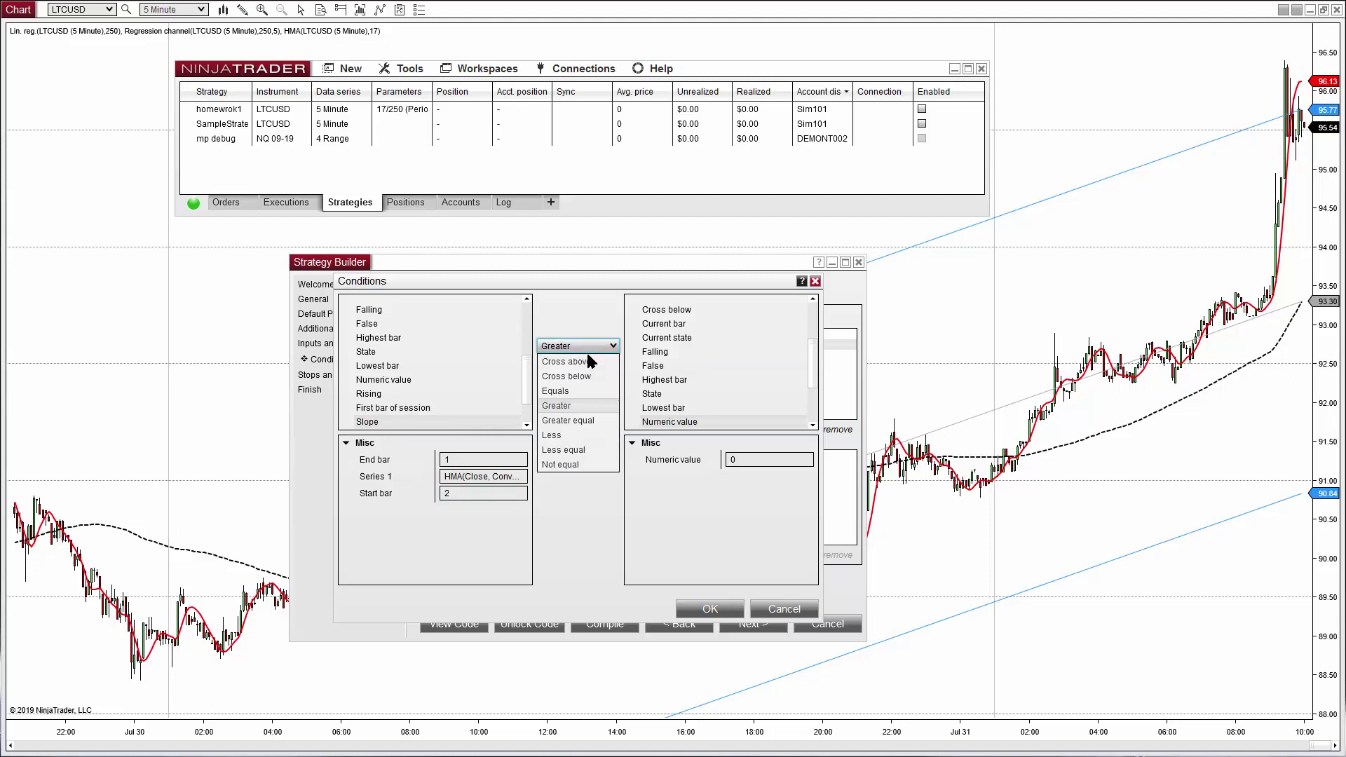
left_click(589, 450)
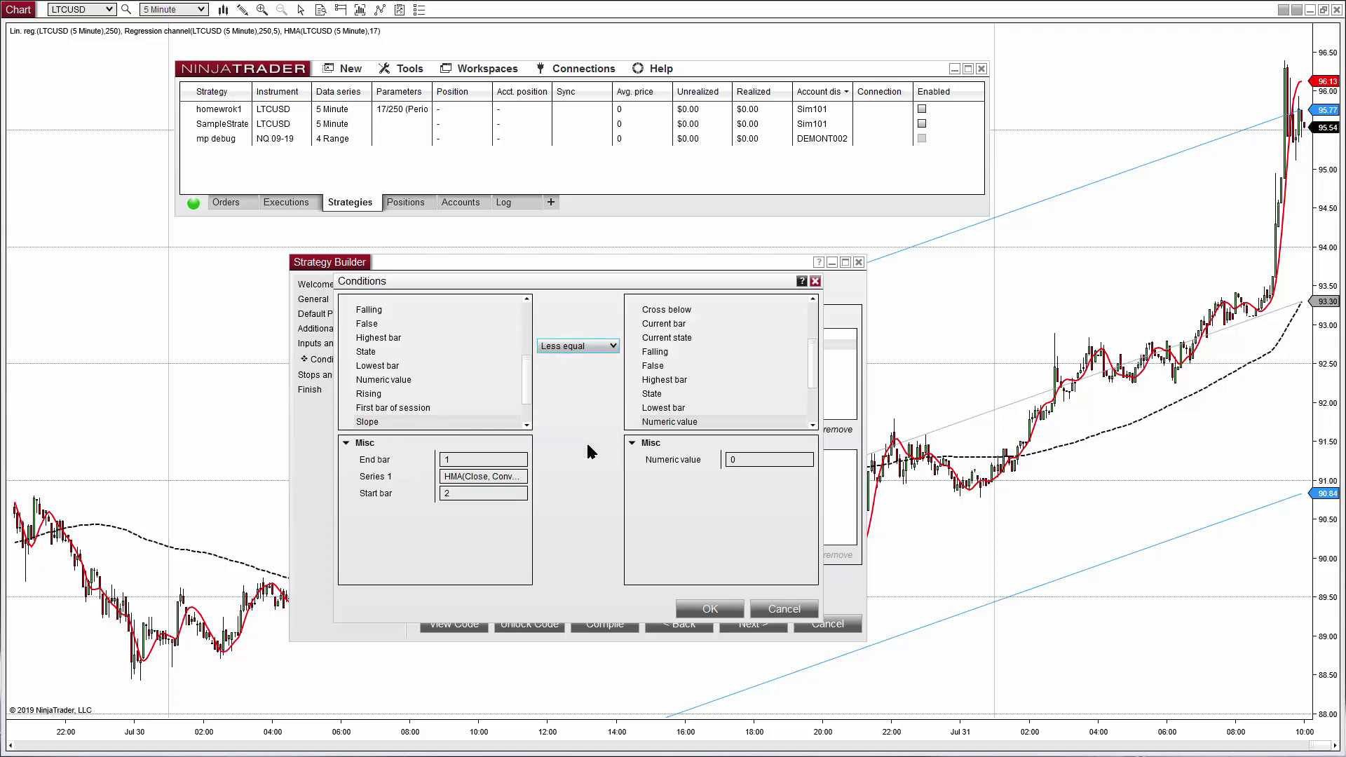
left_click(700, 606)
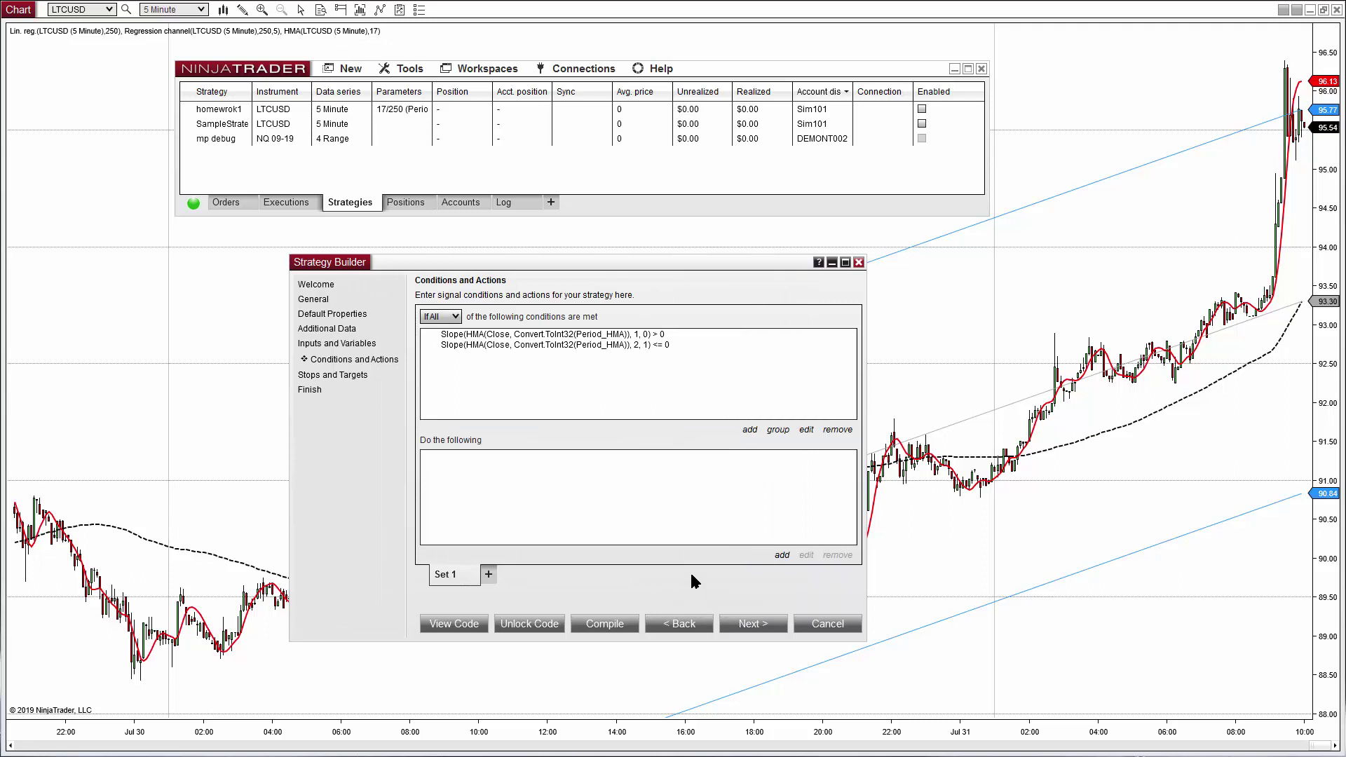
Add an Enter long position action with the default quantity to Set 1
left_click(782, 555)
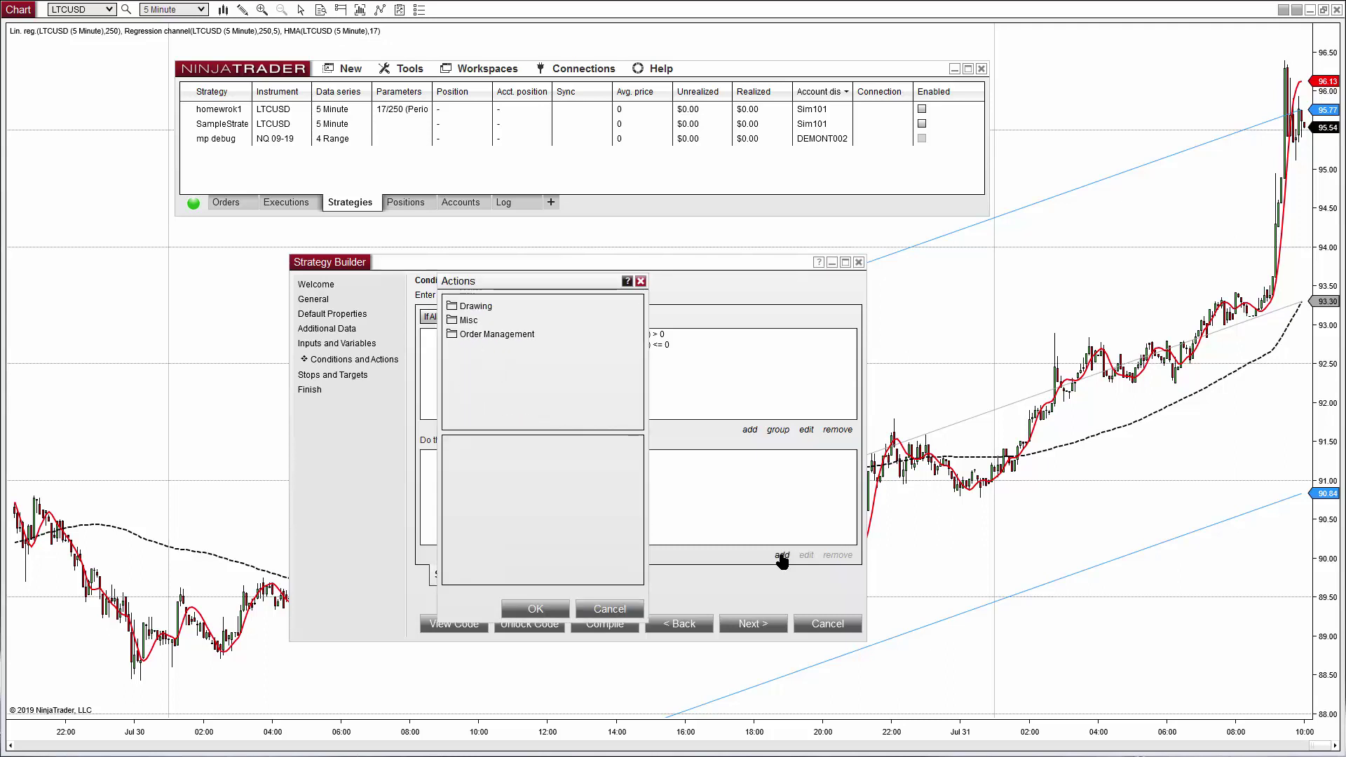
left_click(501, 335)
left_click(500, 335)
left_click(501, 335)
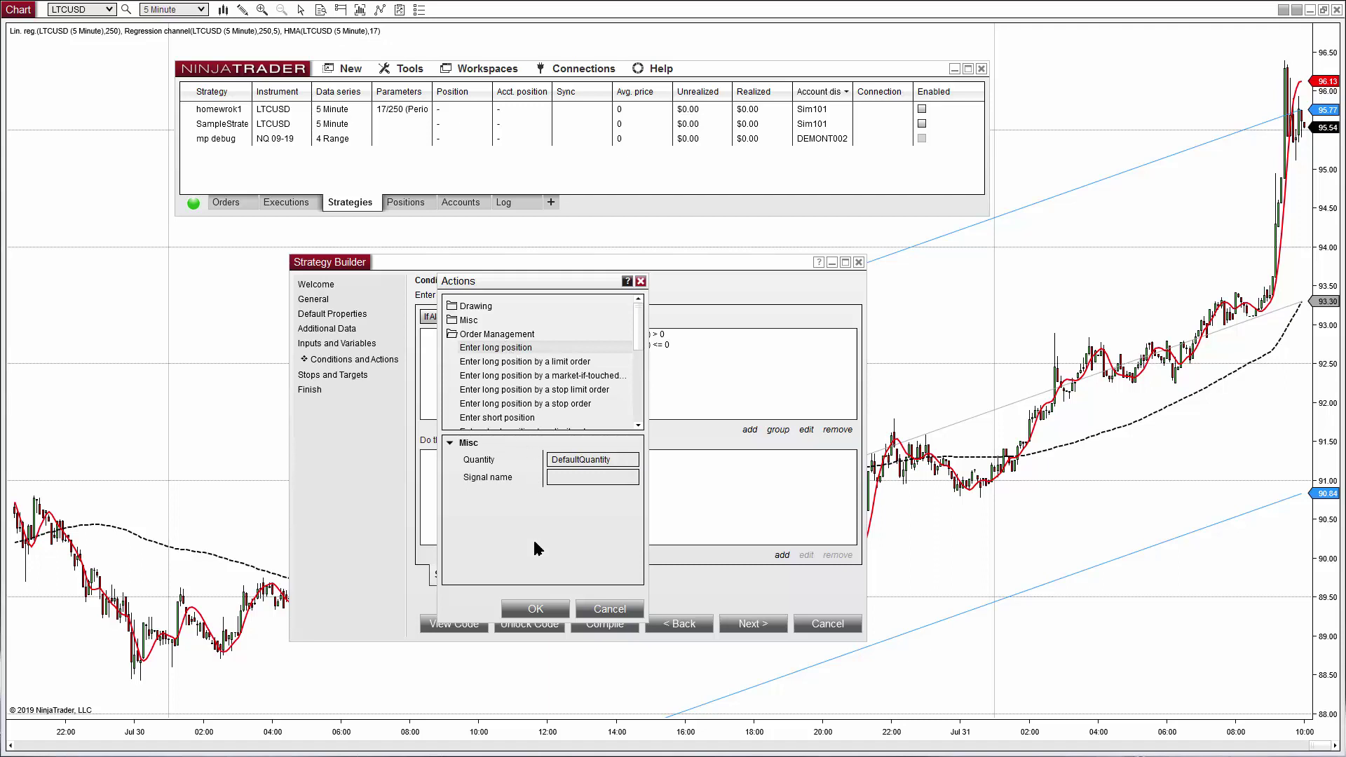
left_click(523, 610)
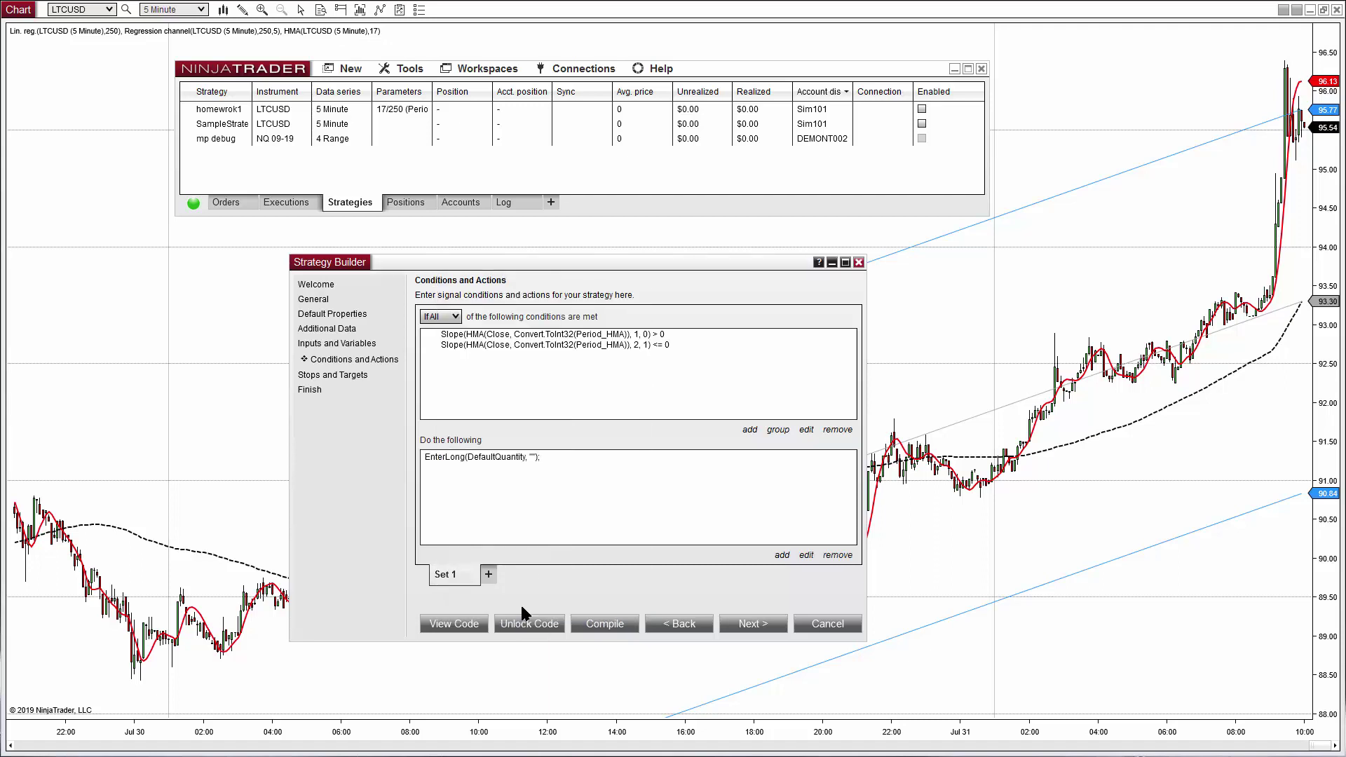
right_click(451, 574)
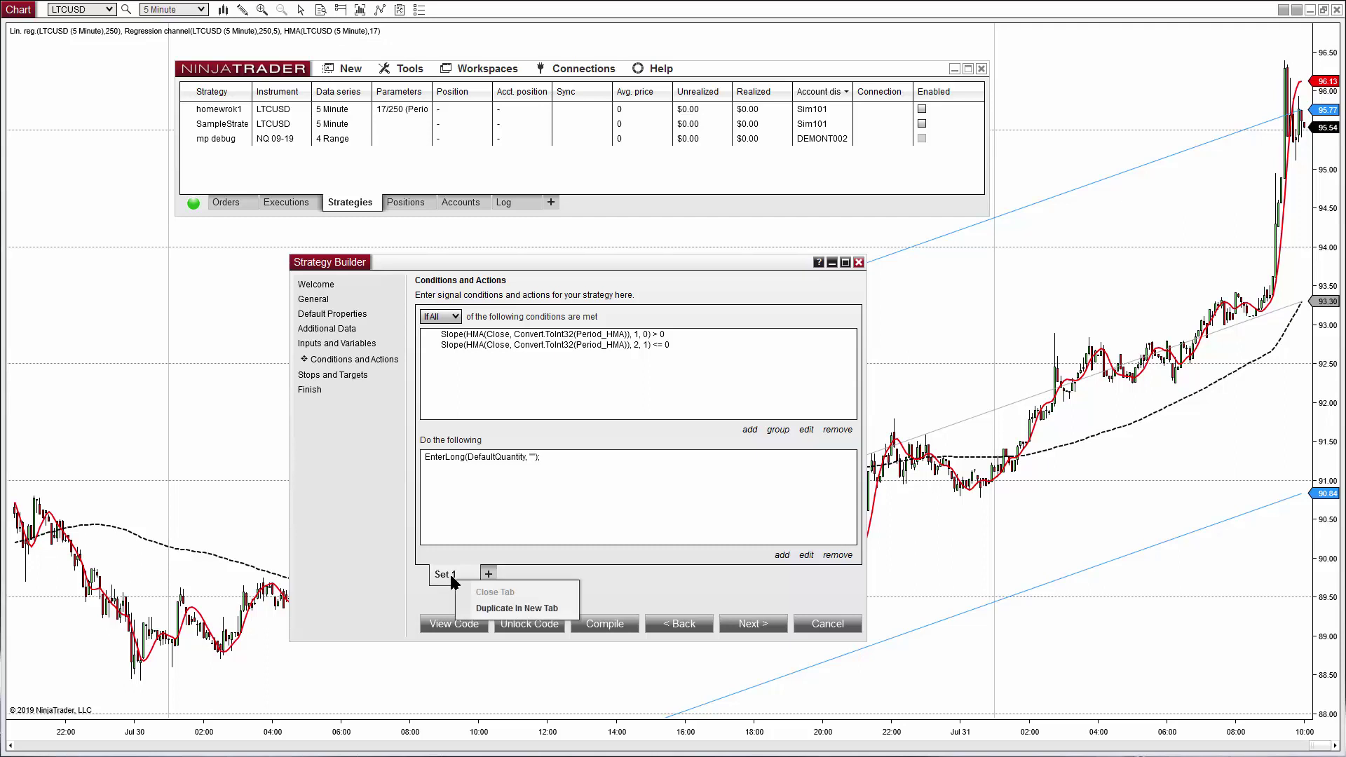
Duplicate Set 1 as Set 2 and change its condition operators to Less and Greater equal
left_click(511, 608)
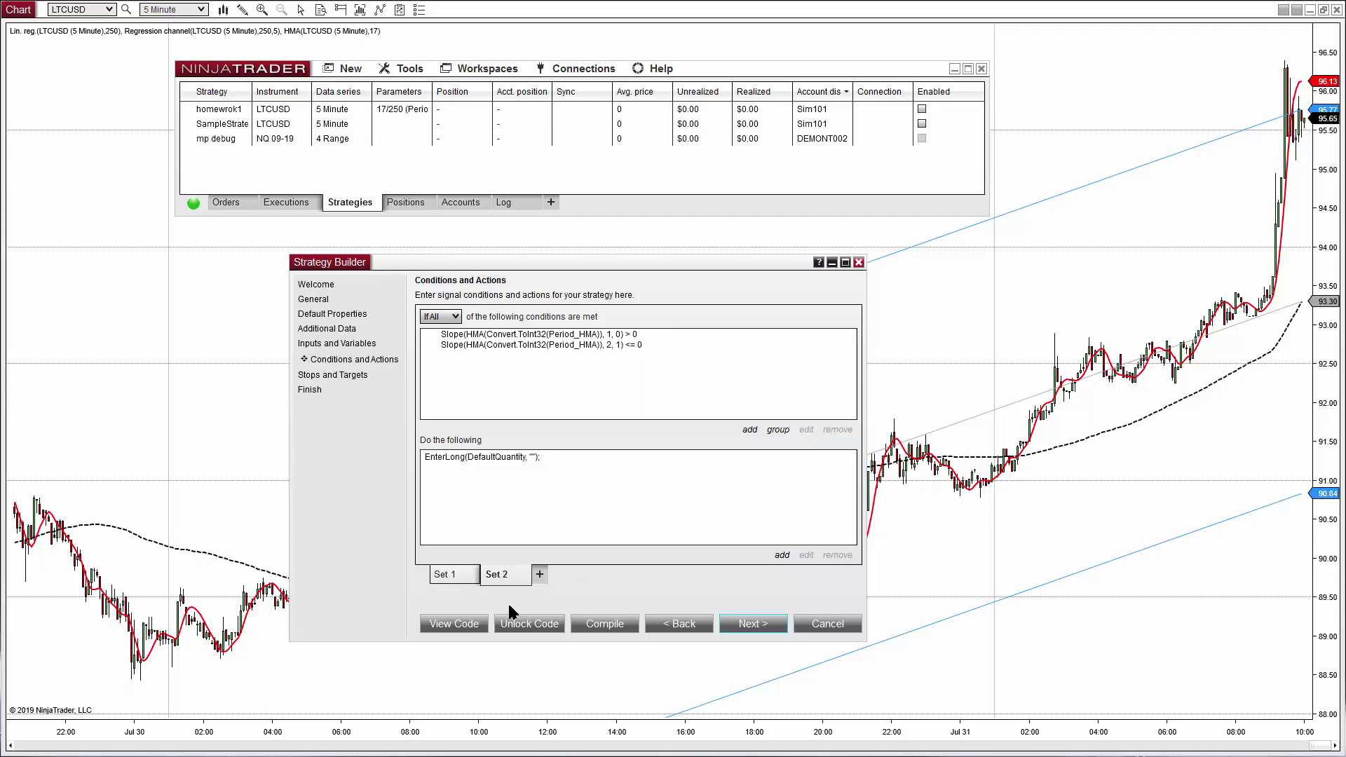
left_click(490, 336)
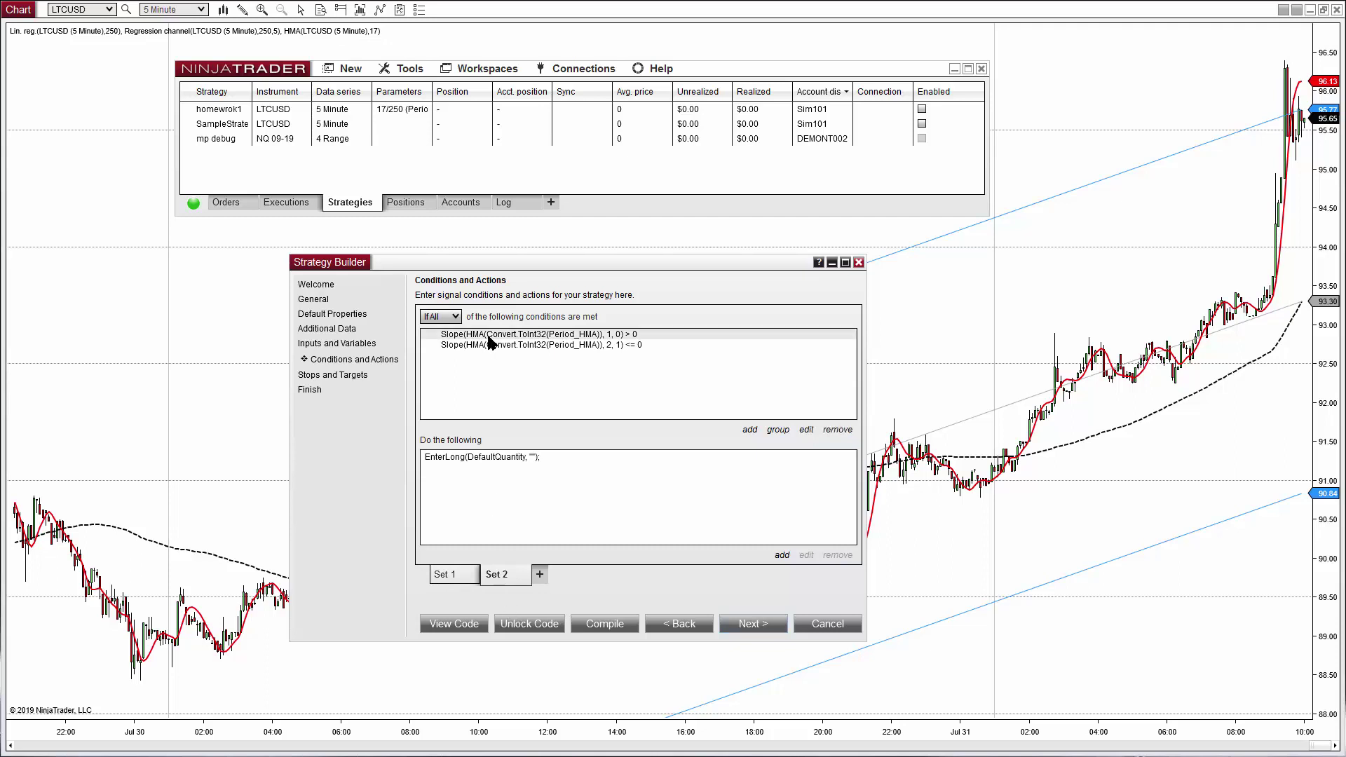
left_click(806, 432)
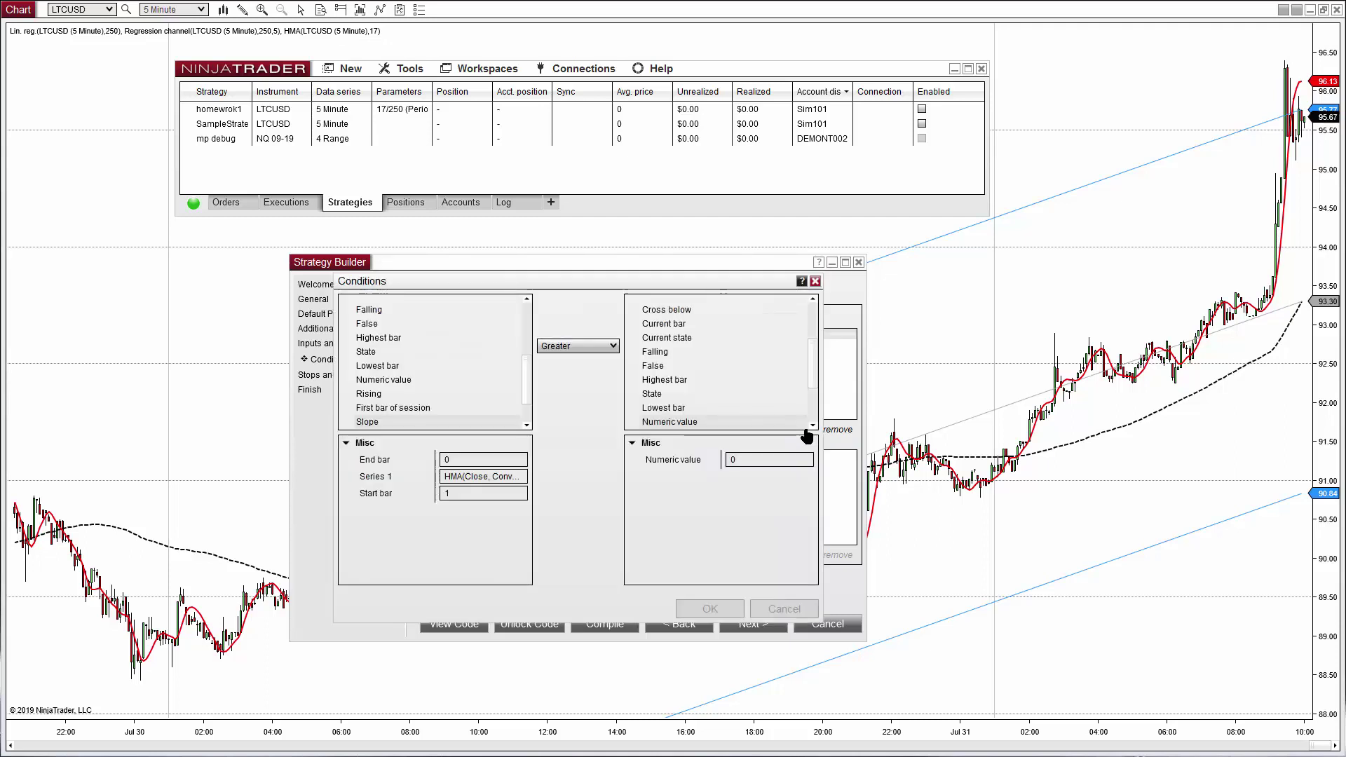
left_click(597, 346)
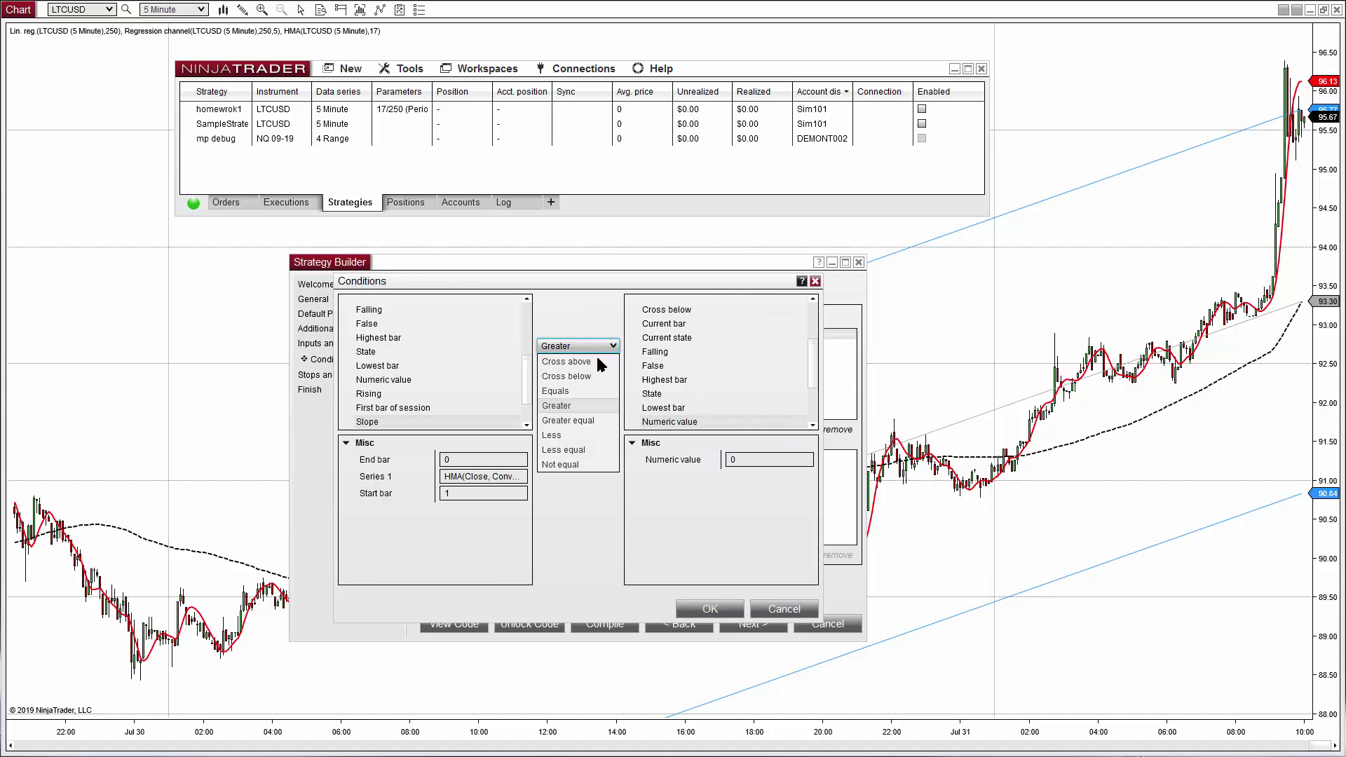
left_click(588, 437)
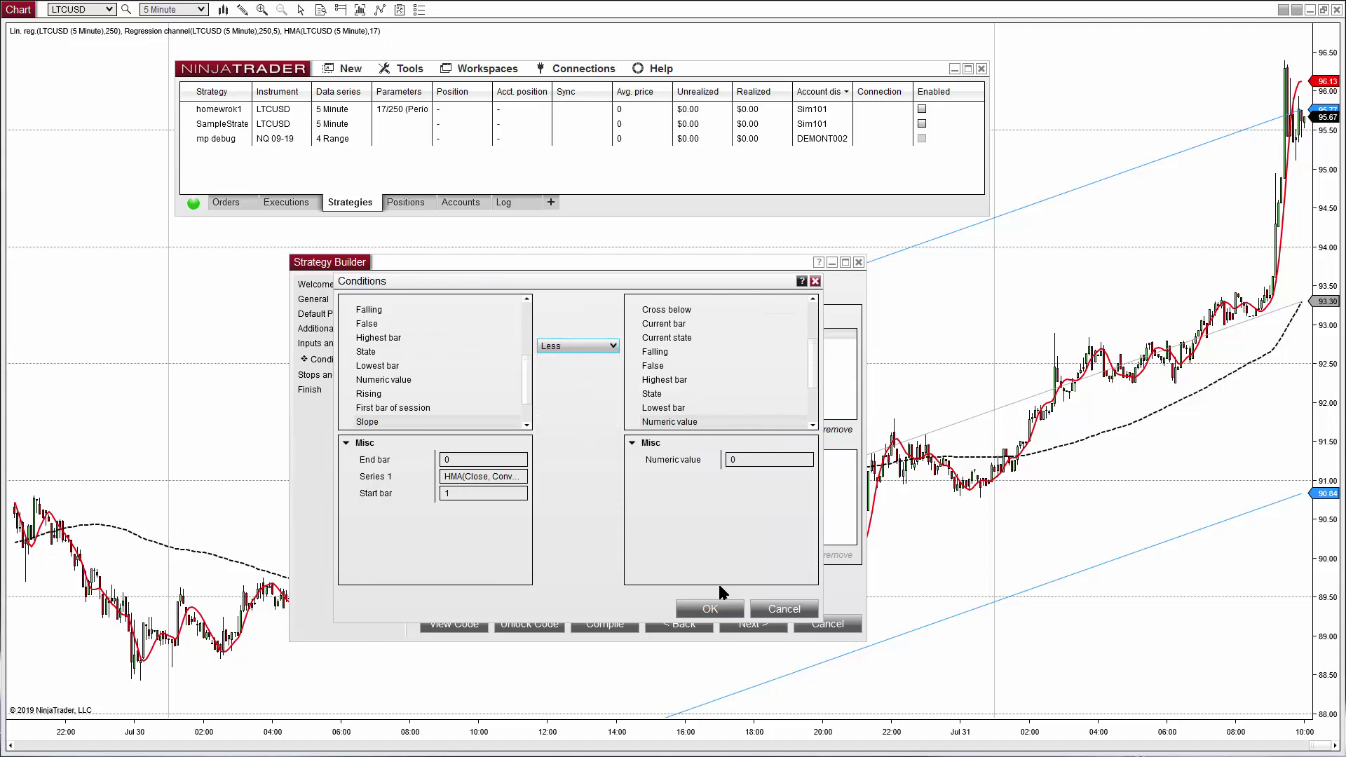
left_click(719, 611)
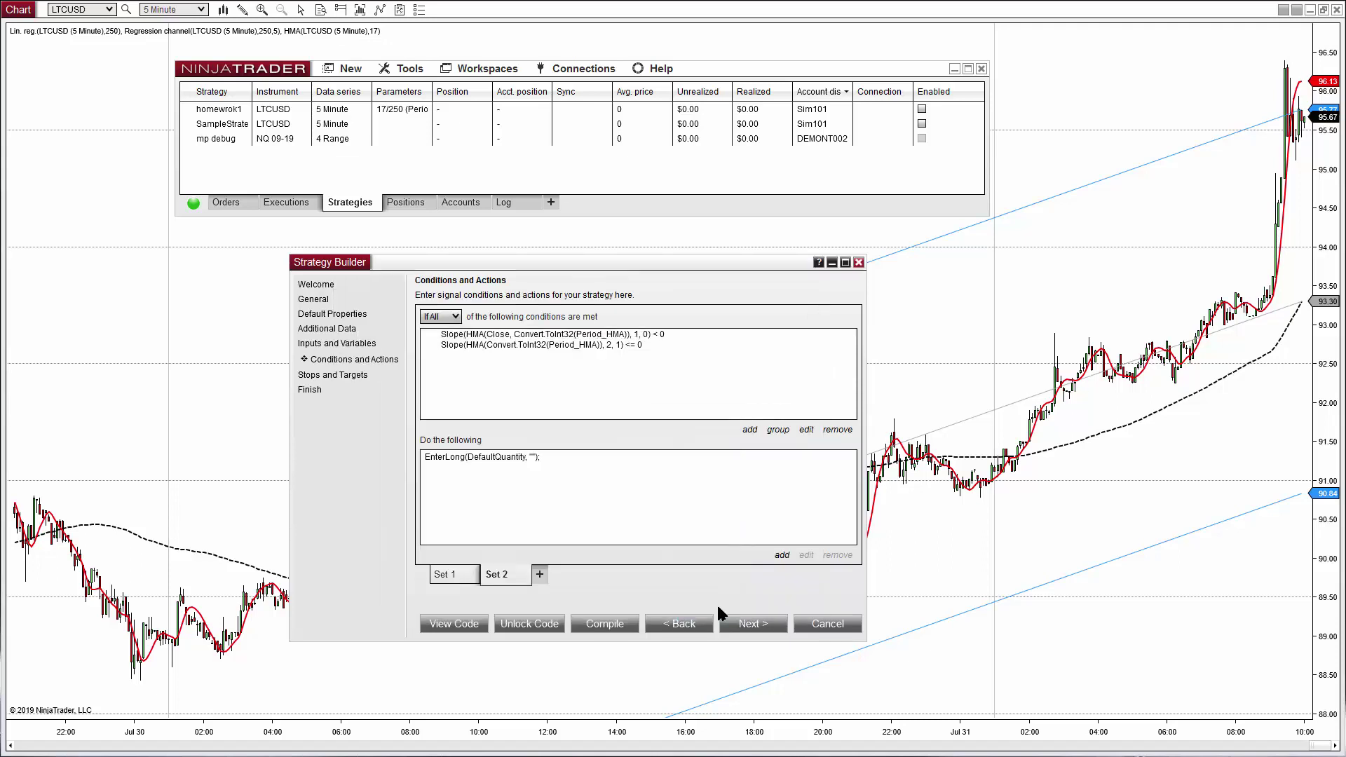
left_click(610, 345)
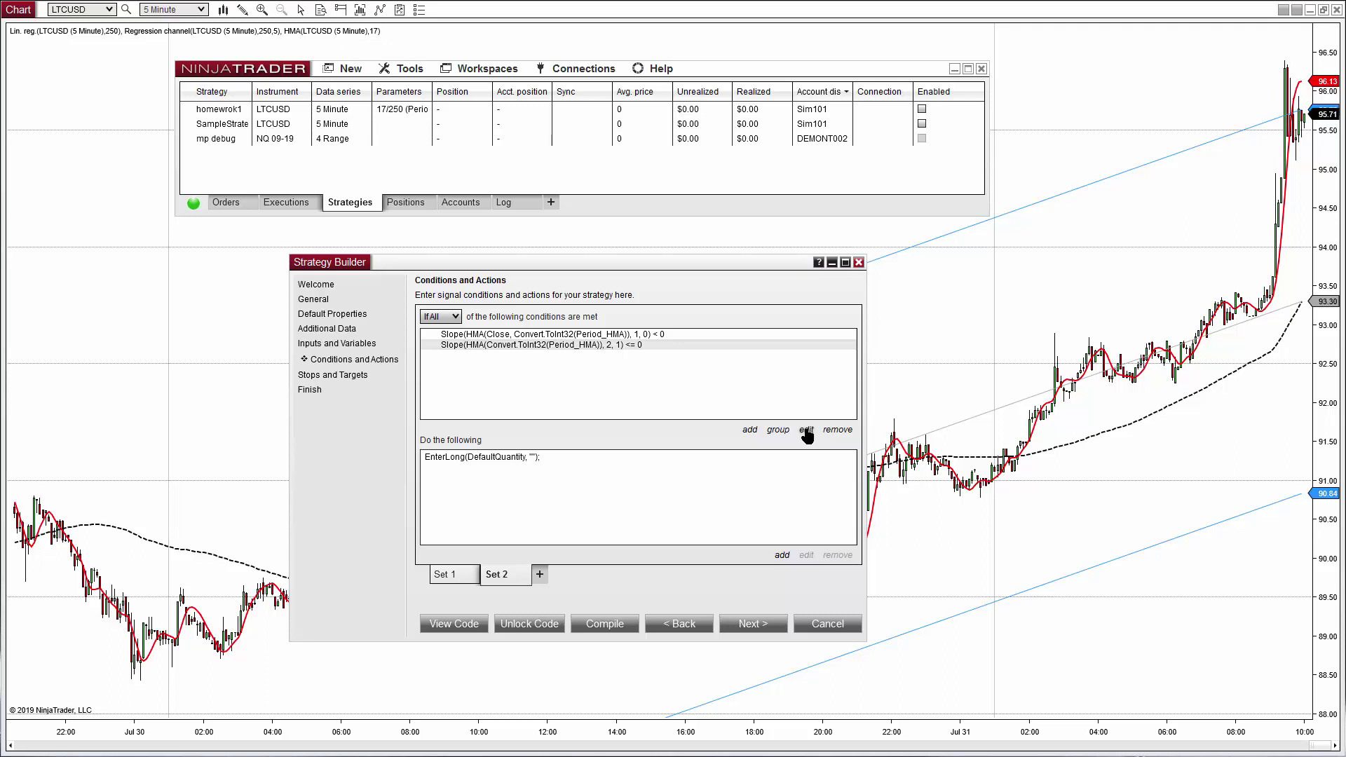
left_click(807, 432)
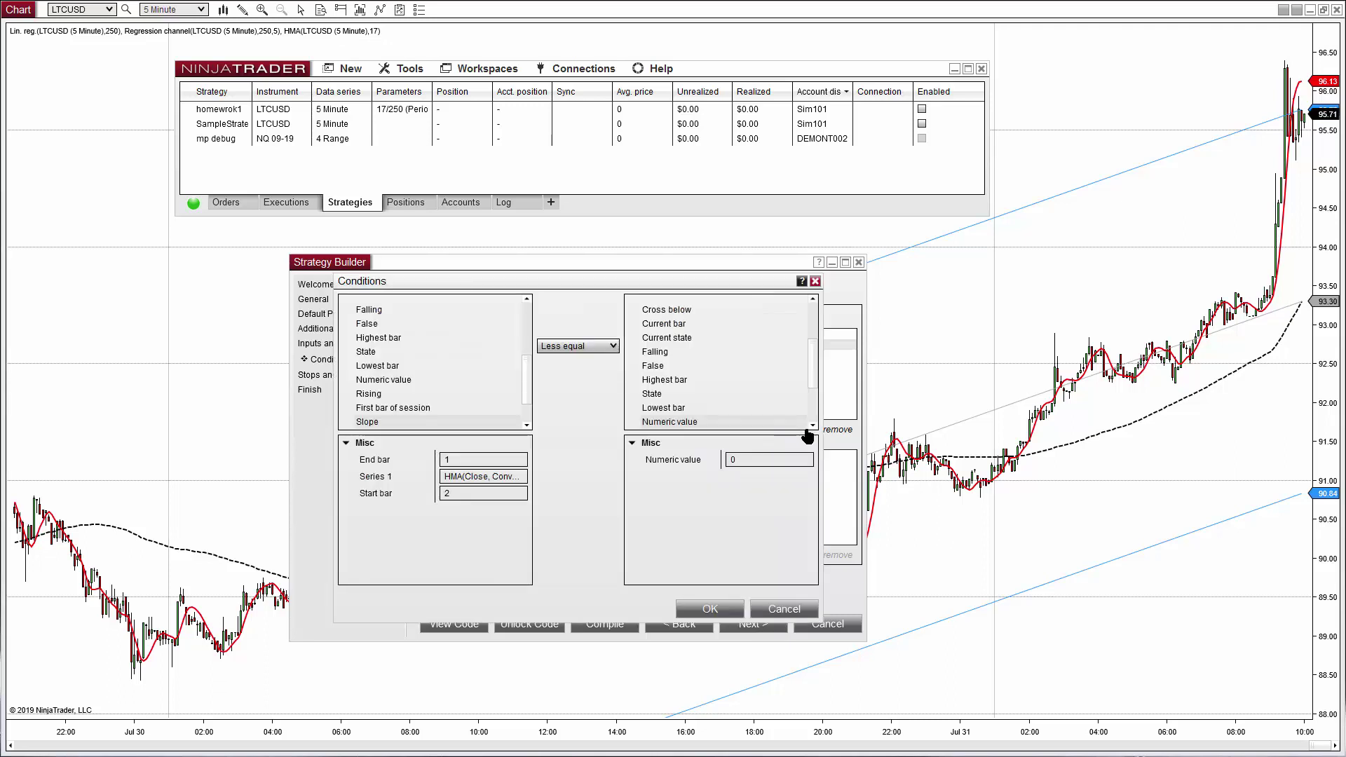
left_click(585, 348)
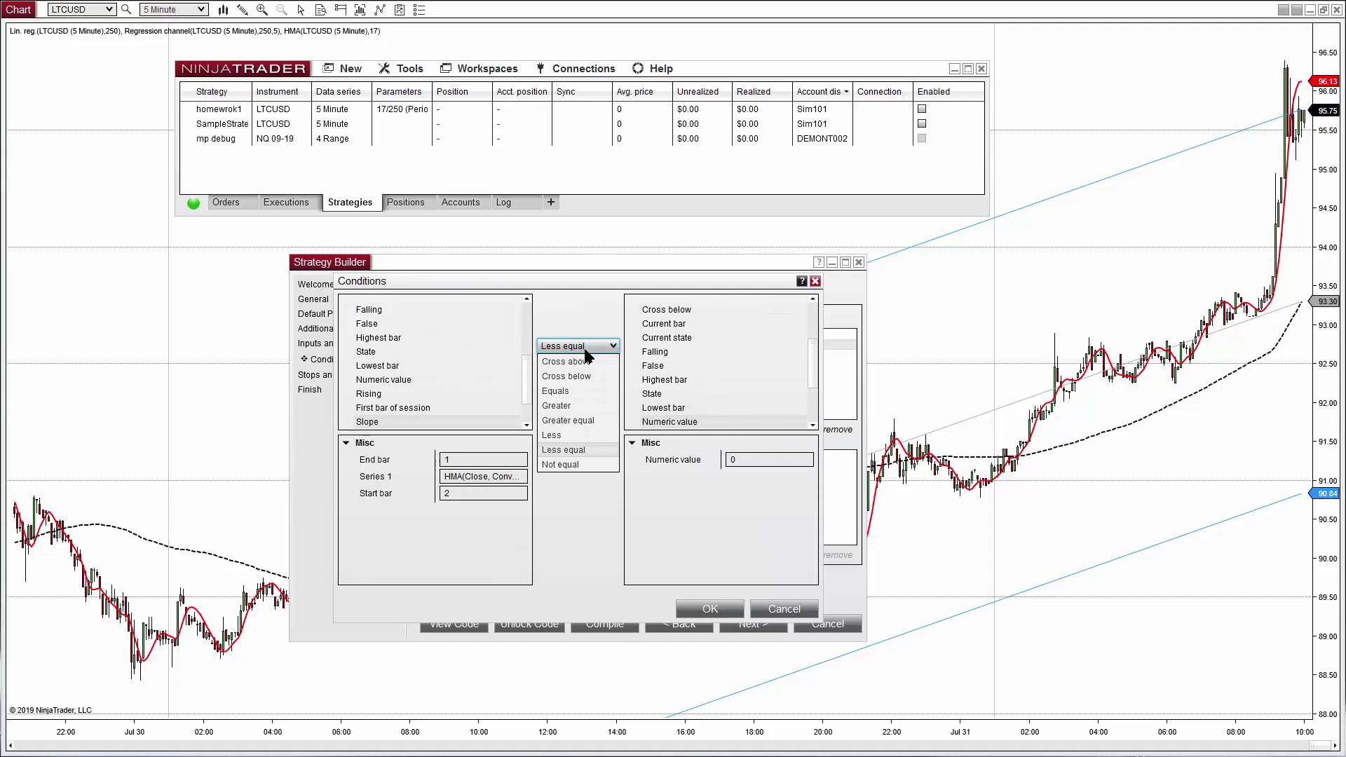
key("Escape")
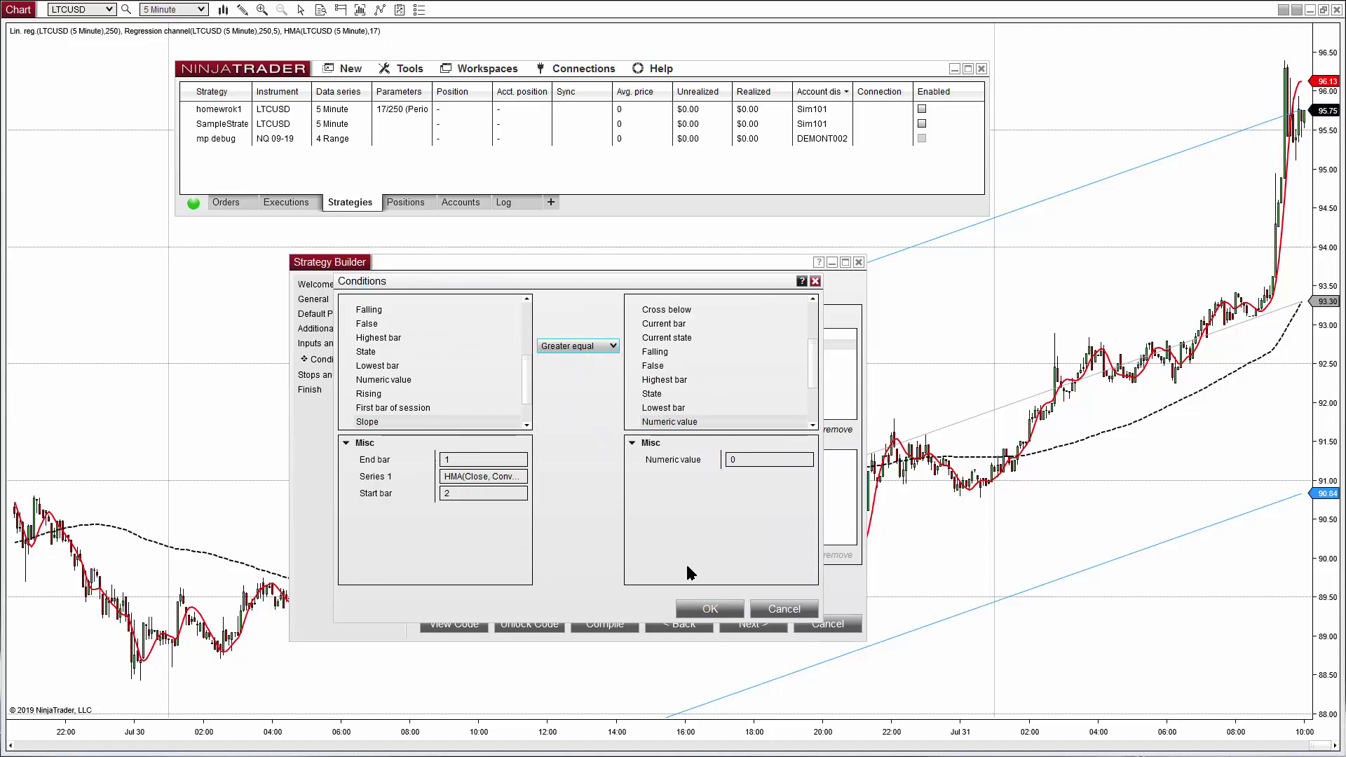
left_click(709, 608)
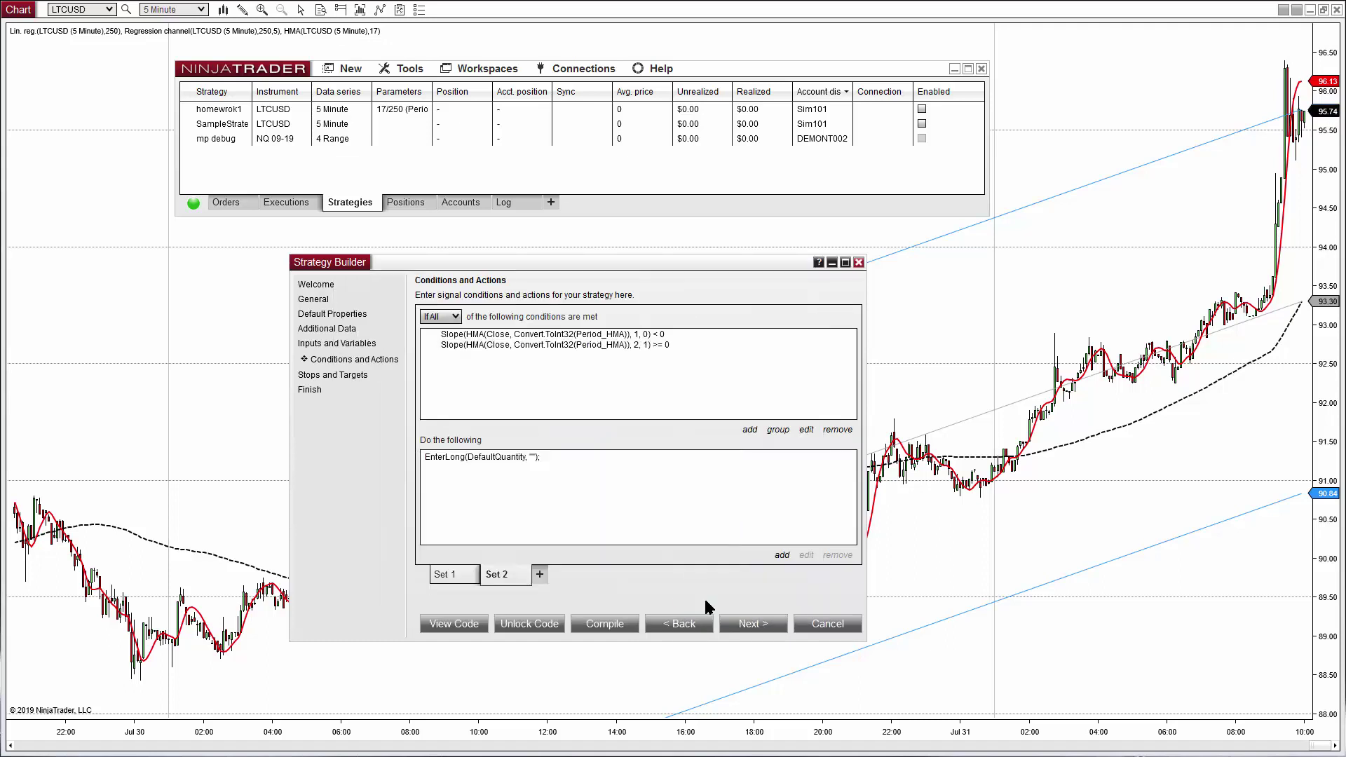
Change Set 2's action to Enter short position
left_click(484, 457)
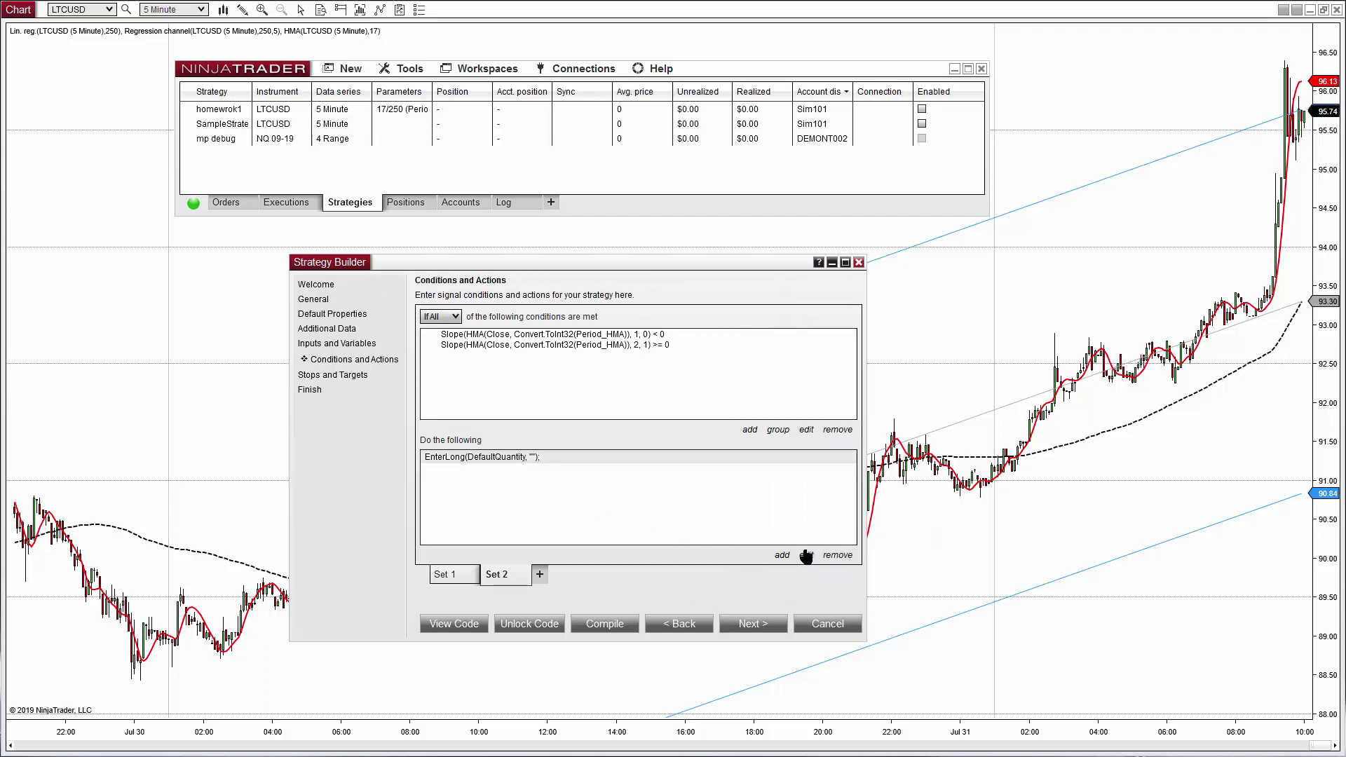
left_click(807, 555)
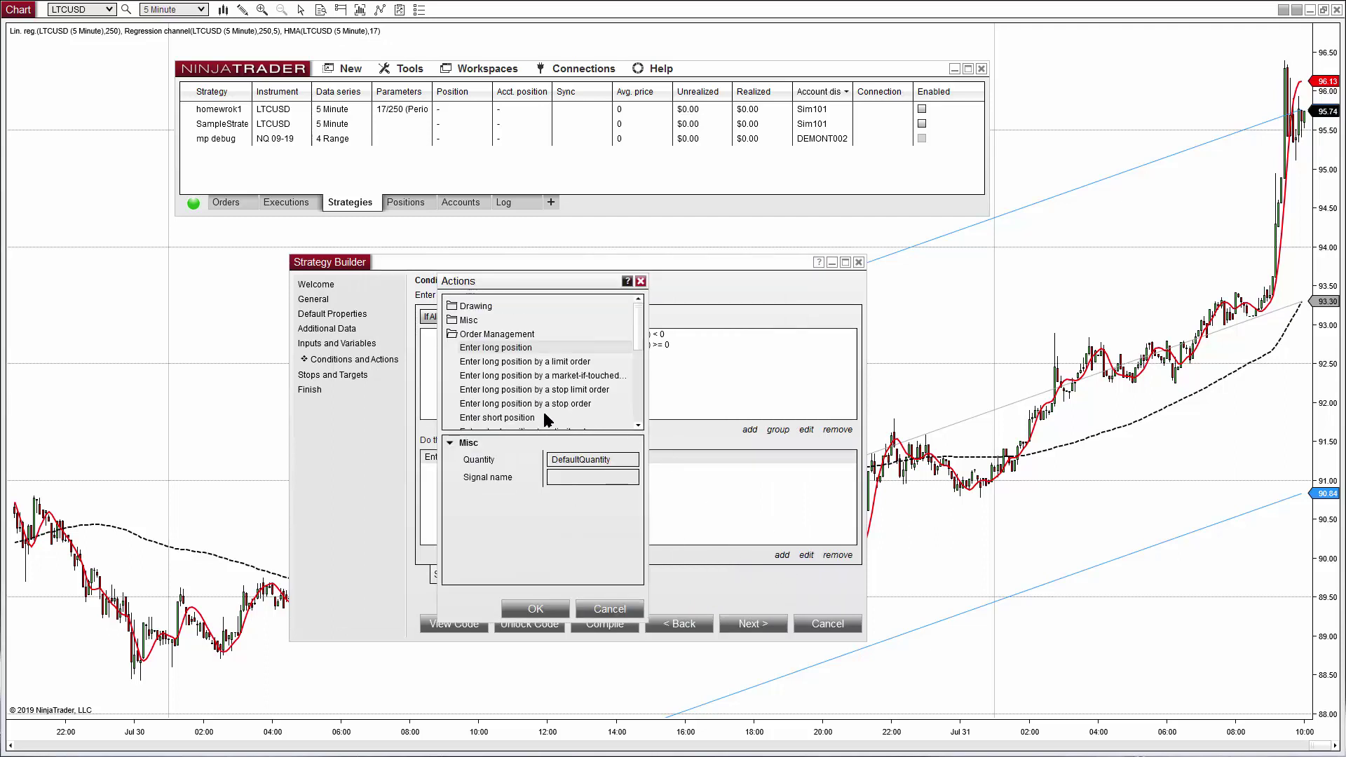
left_click(511, 418)
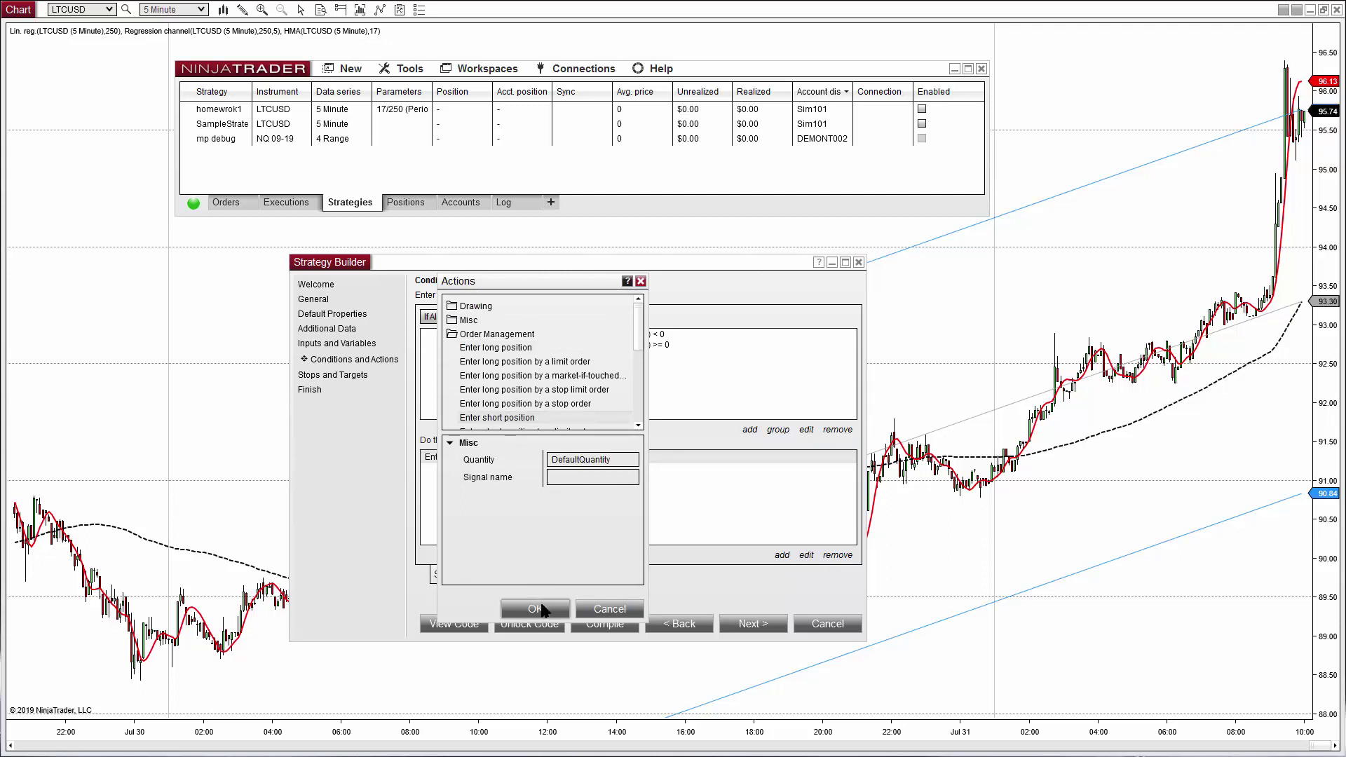
left_click(541, 610)
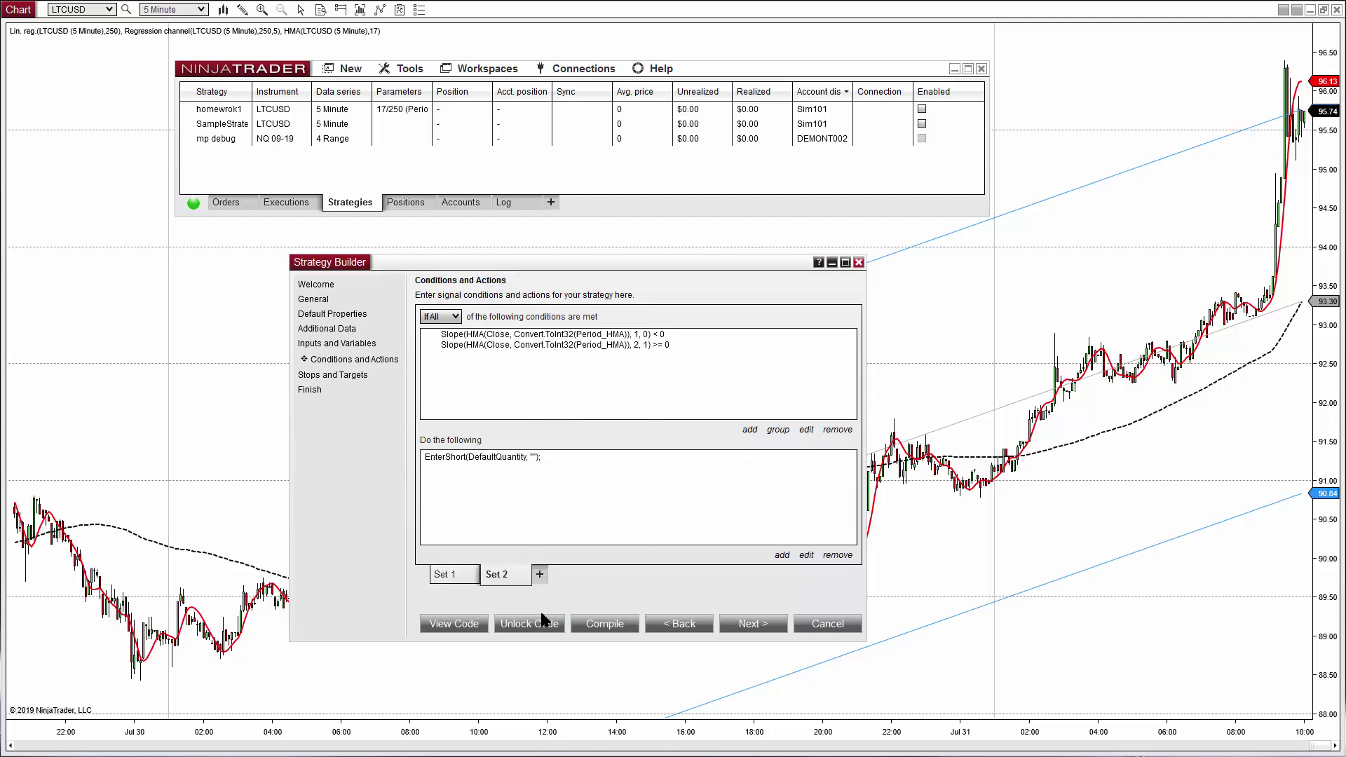
left_click(499, 573)
Add a profit target in Ticks mode with its value from the Target input
left_click(463, 575)
left_click(751, 626)
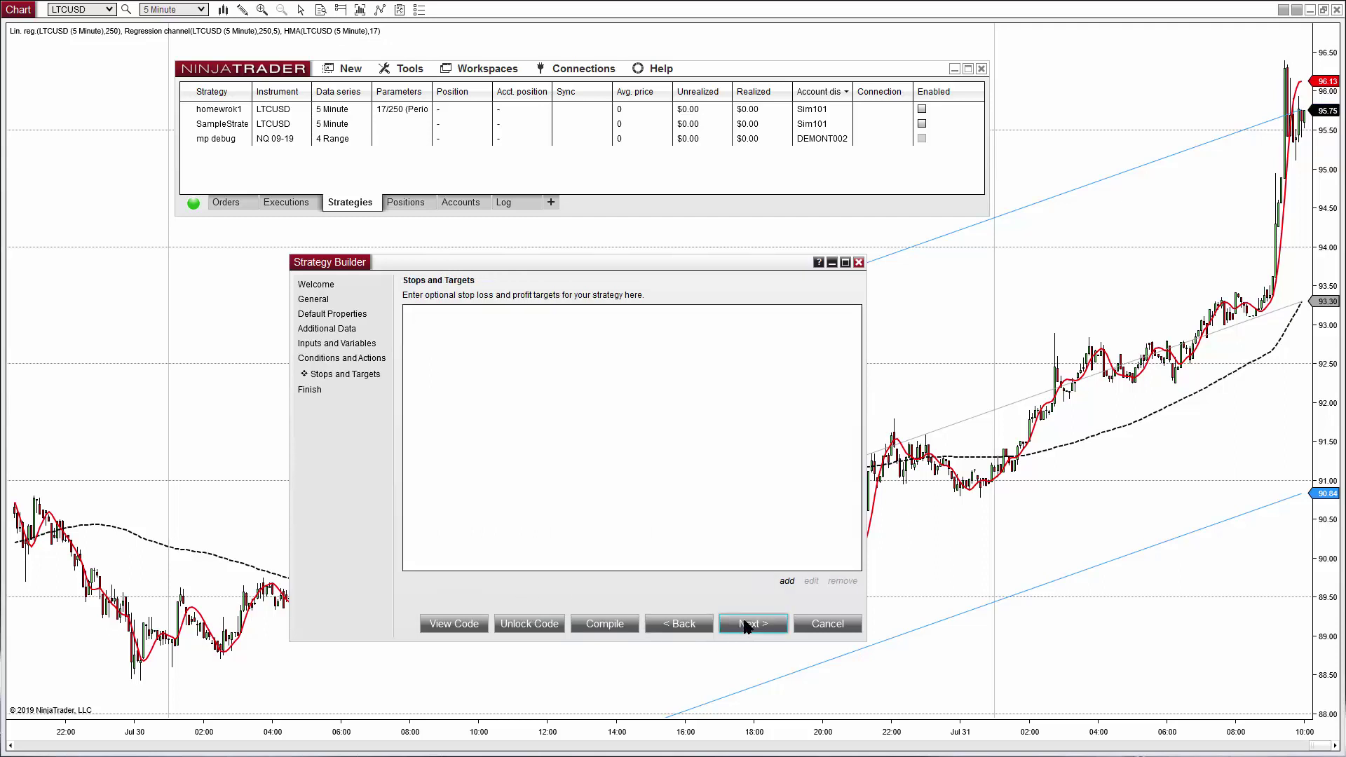
left_click(786, 581)
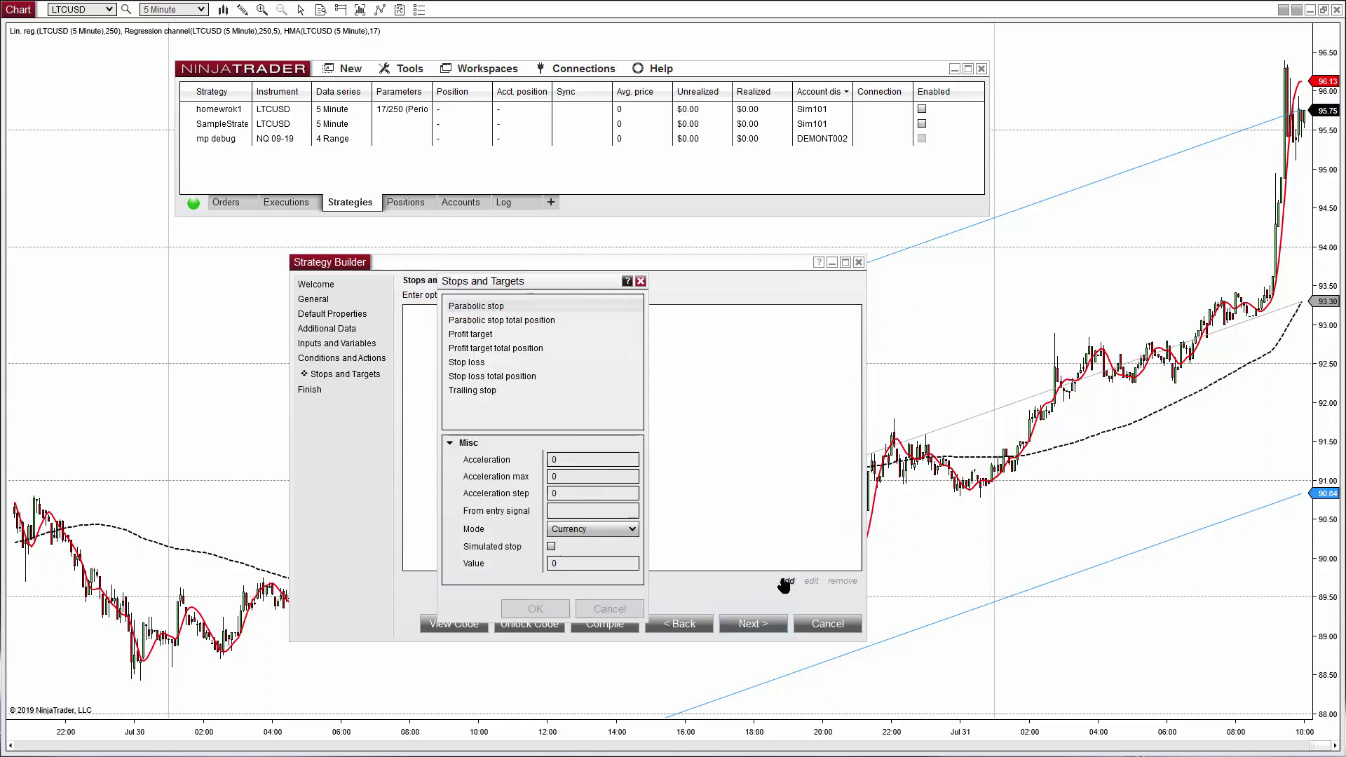
left_click(468, 336)
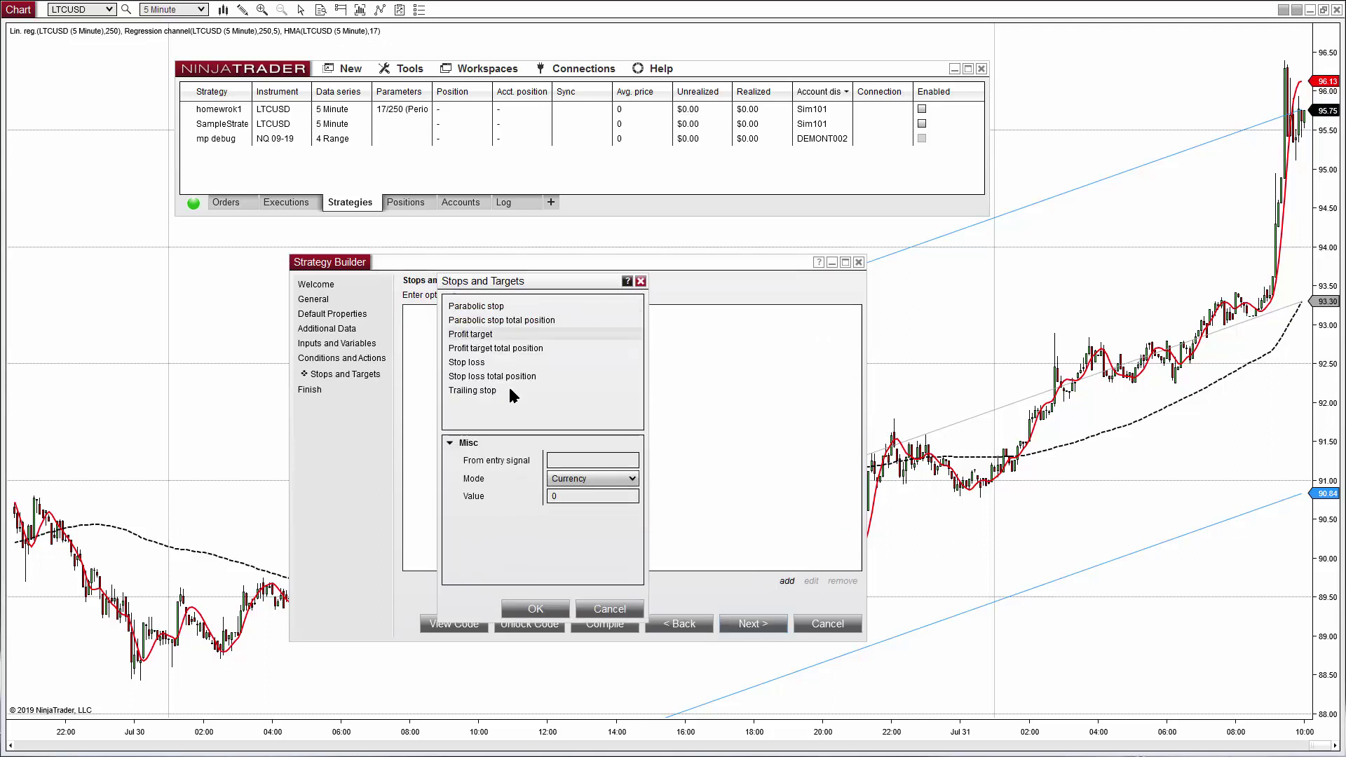
left_click(596, 479)
key("t")
left_click(629, 497)
left_click(630, 497)
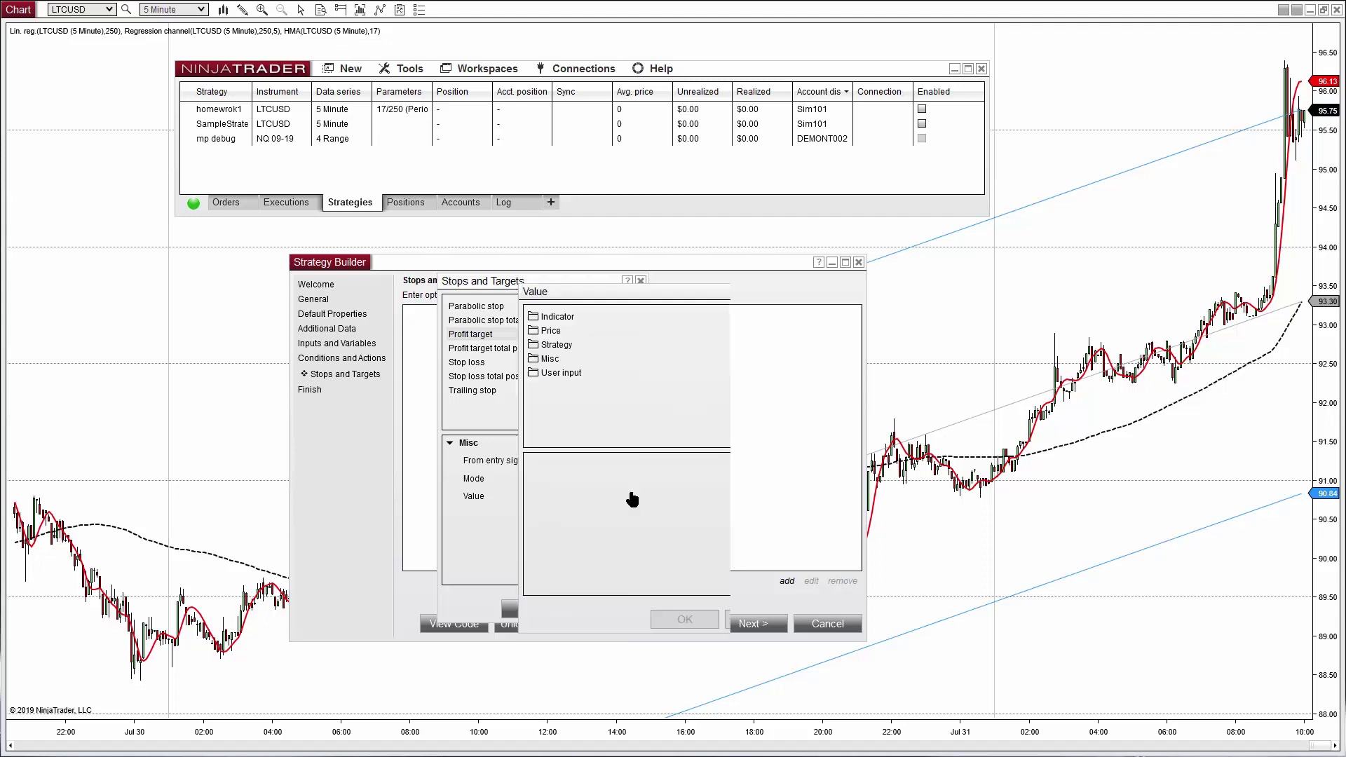
left_click(559, 374)
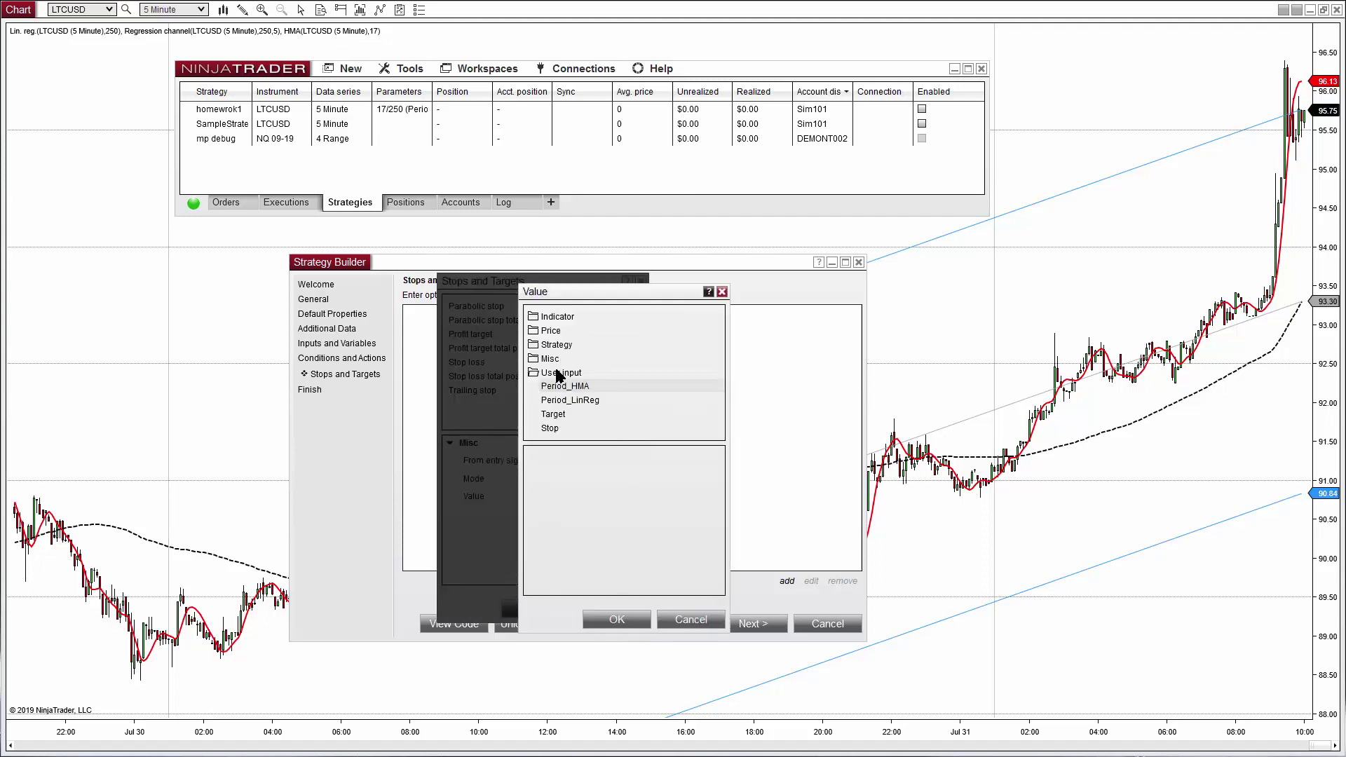
left_click(567, 415)
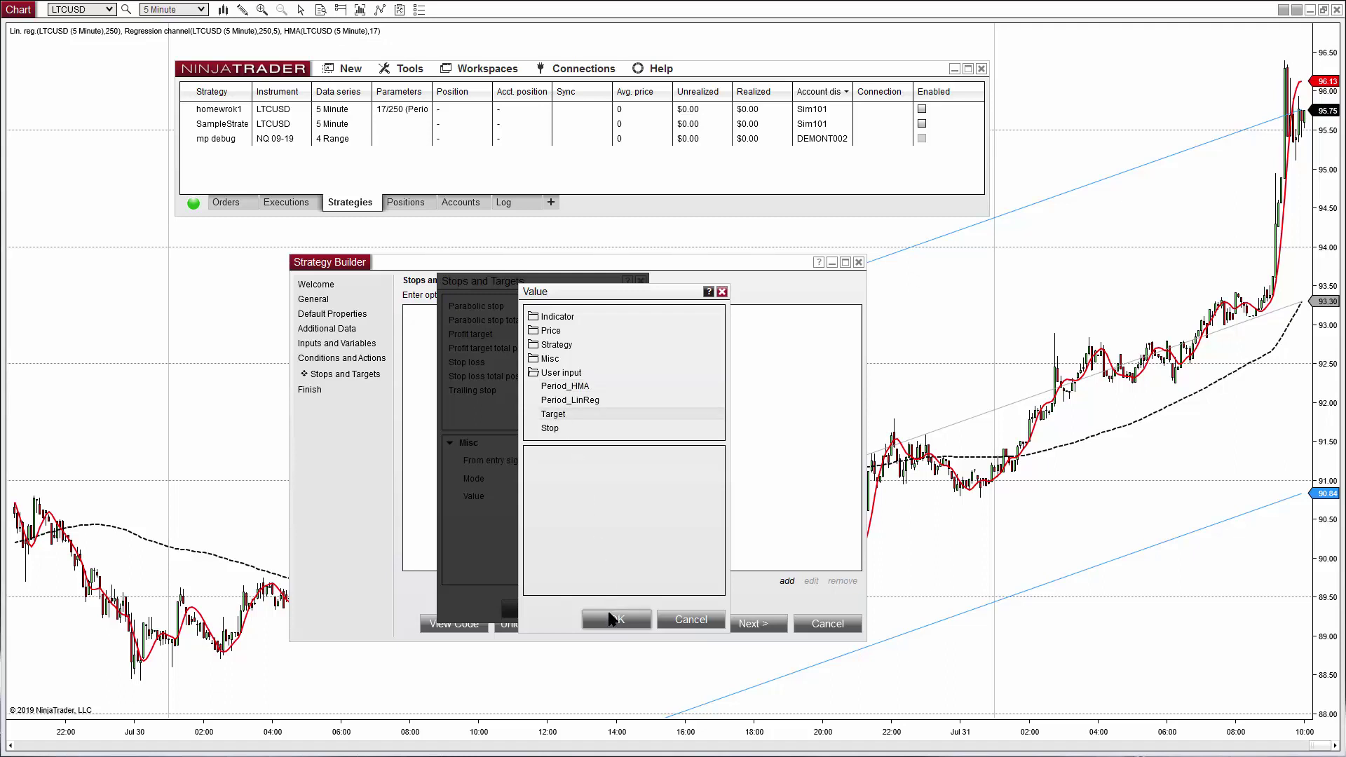
left_click(610, 619)
left_click(551, 619)
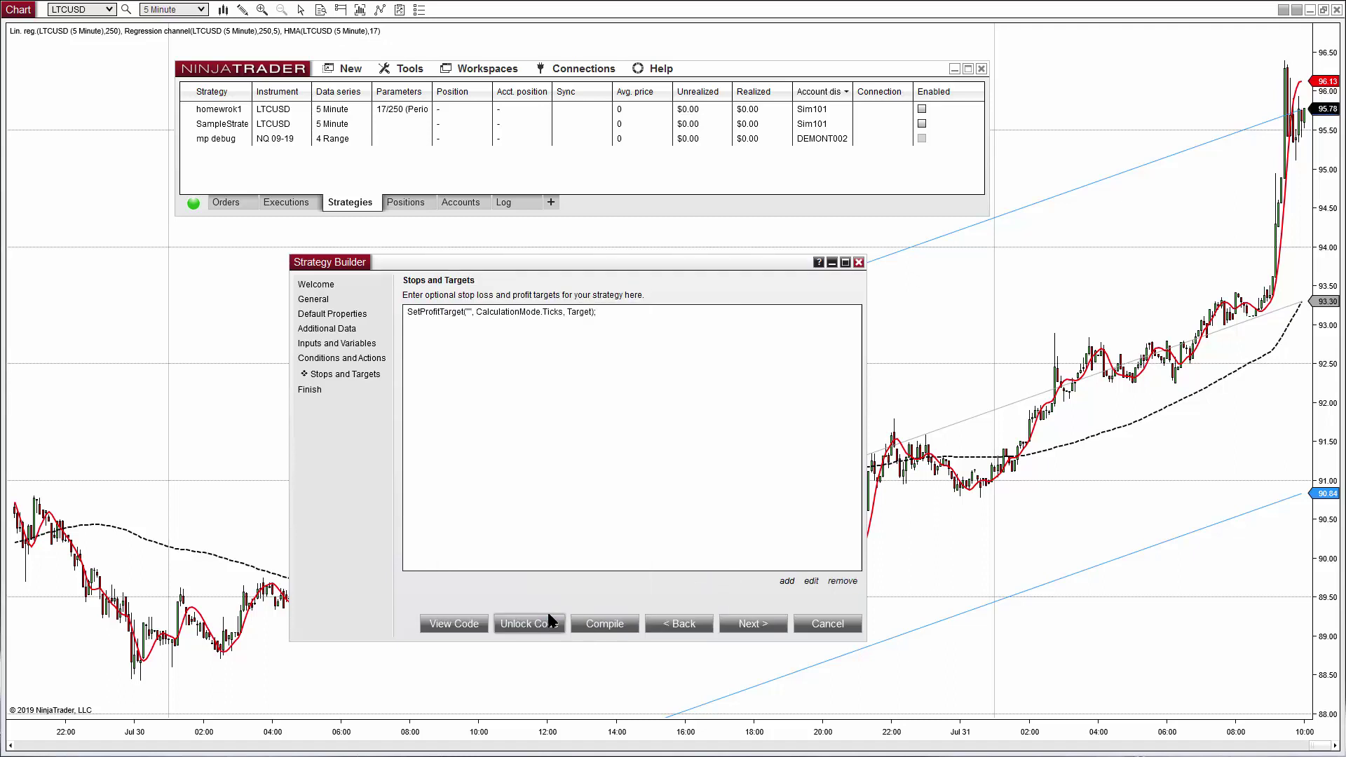
Add a stop loss in Price mode with its value from the Stop input
left_click(785, 582)
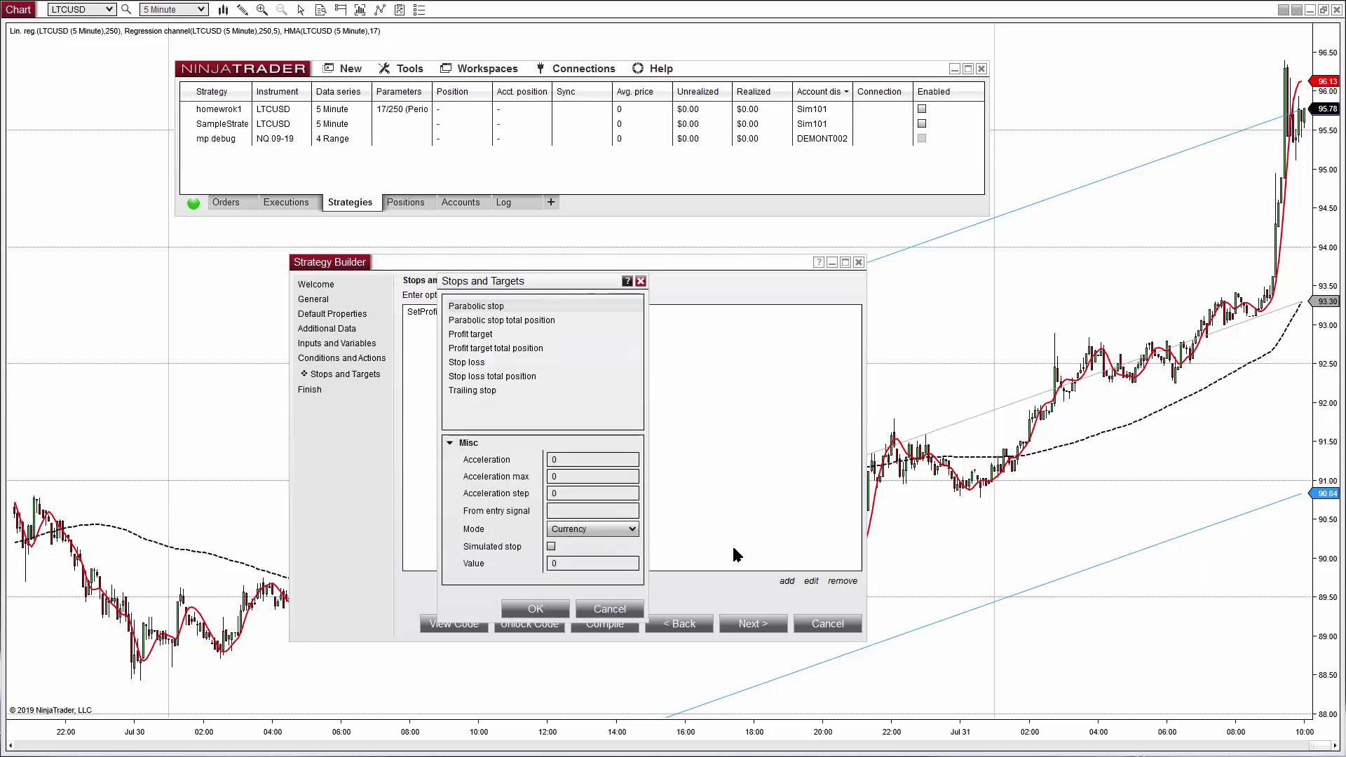
left_click(474, 364)
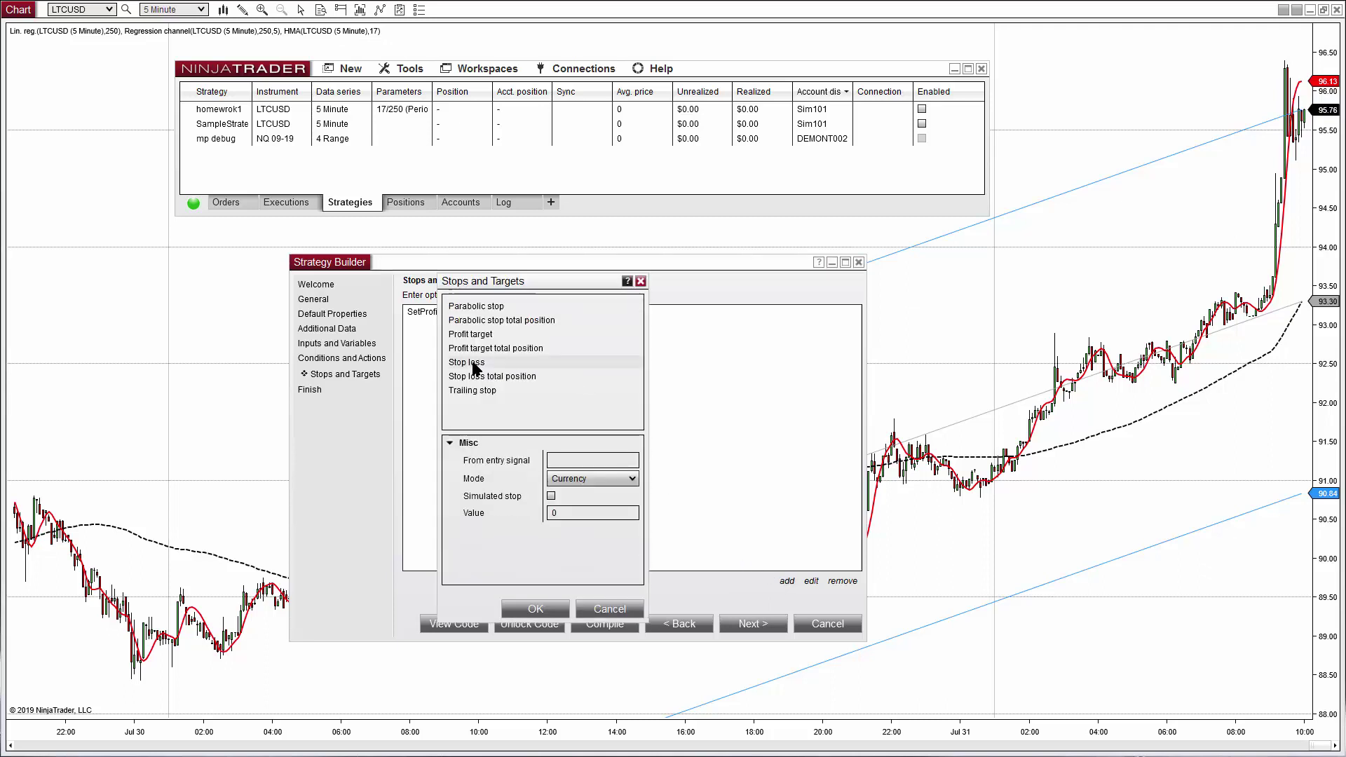
left_click(601, 479)
left_click(586, 520)
left_click(628, 513)
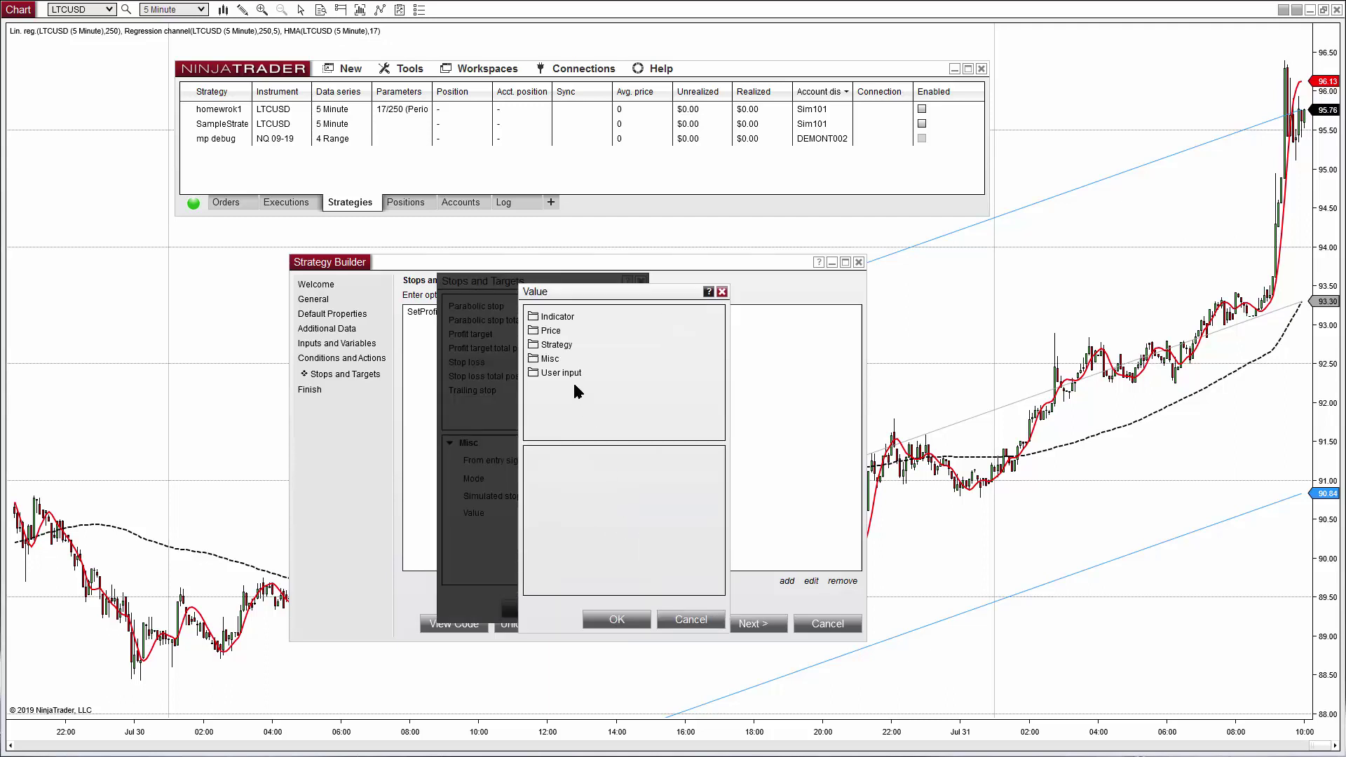
left_click(557, 369)
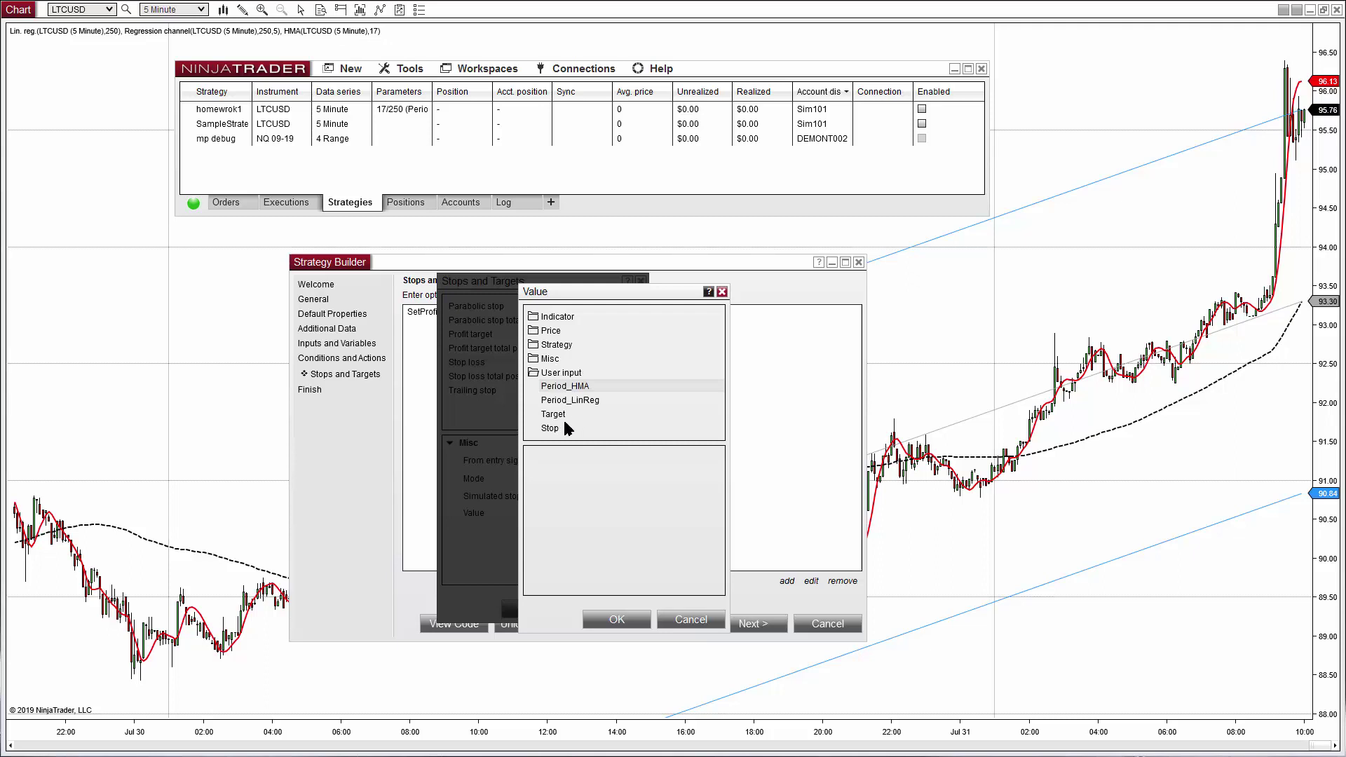
left_click(554, 429)
left_click(619, 619)
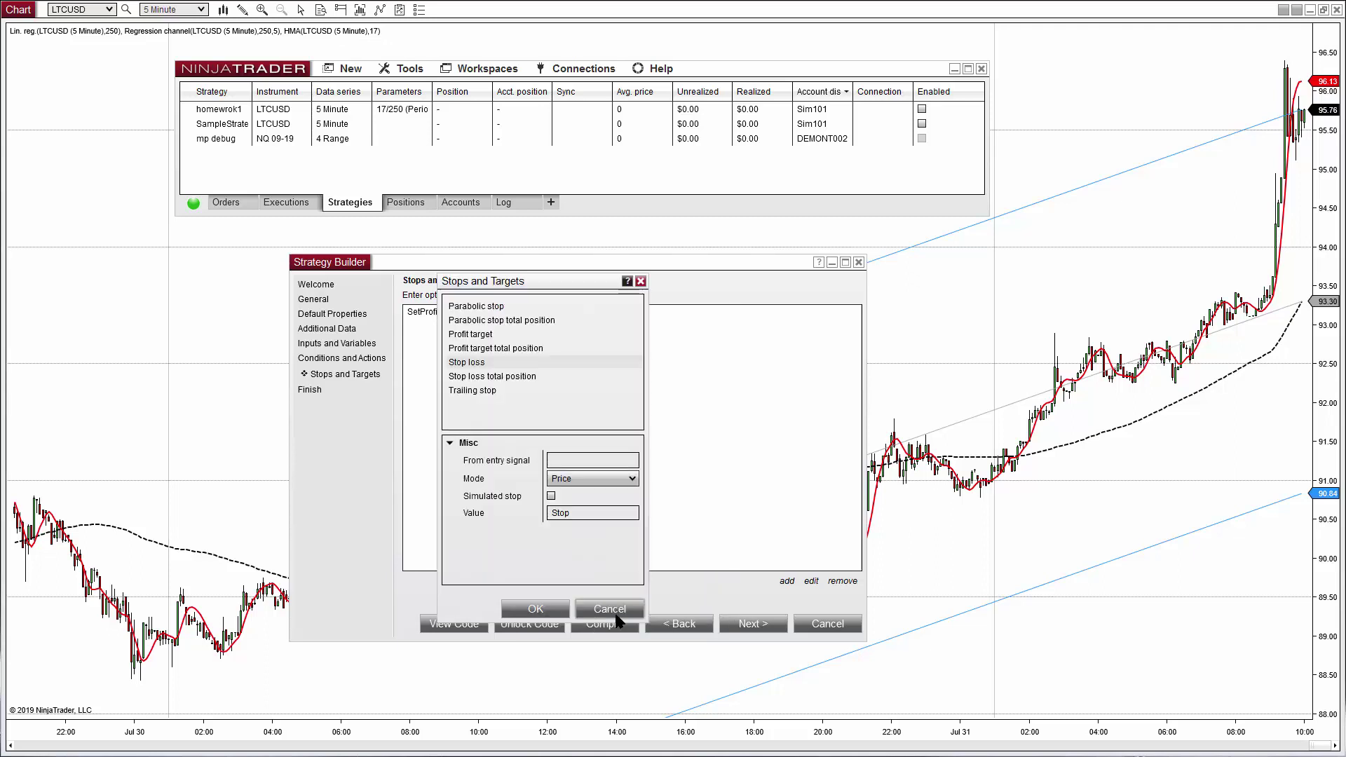
left_click(537, 608)
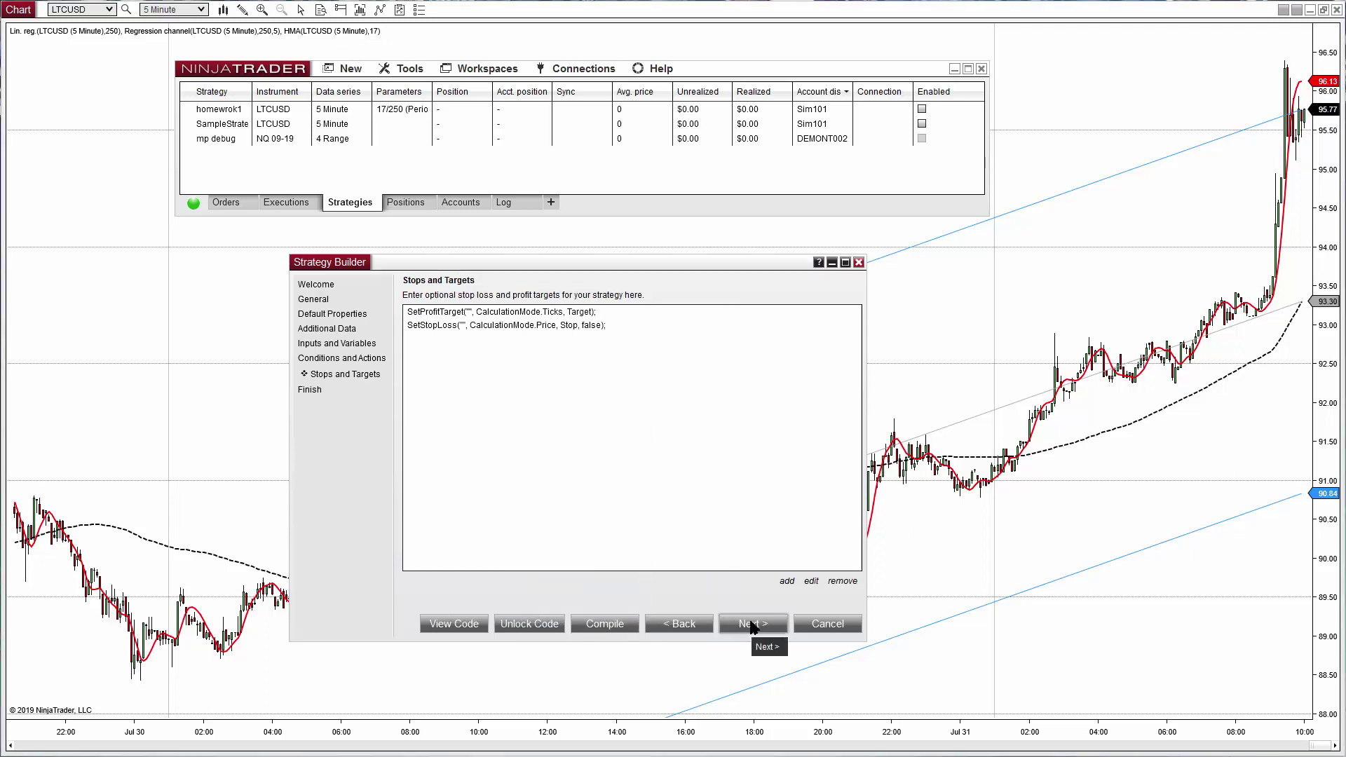
Finish the homework strategy wizard and return to the LTCUSD chart
left_click(752, 625)
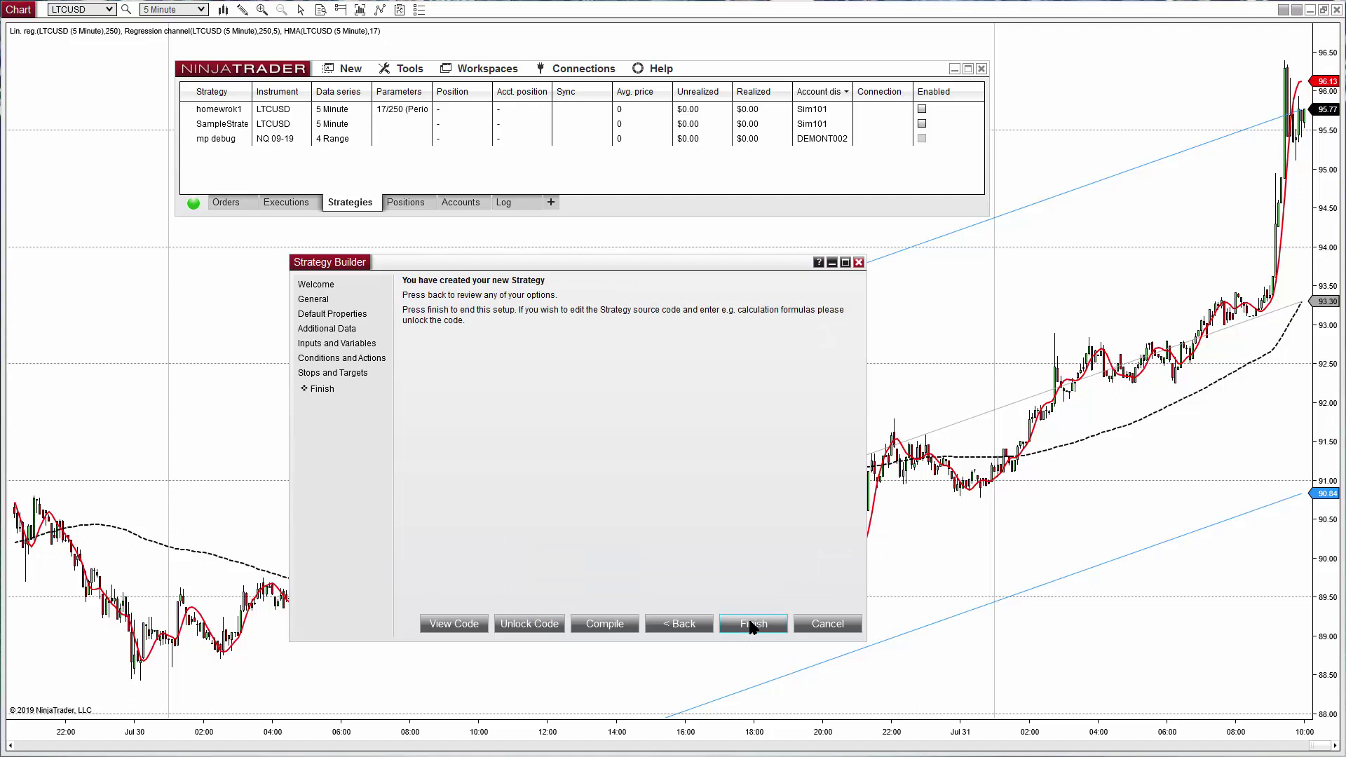
left_click(750, 624)
left_click(531, 245)
Set the chart's Data Series to plot trade executions as Text and marker
right_click(531, 245)
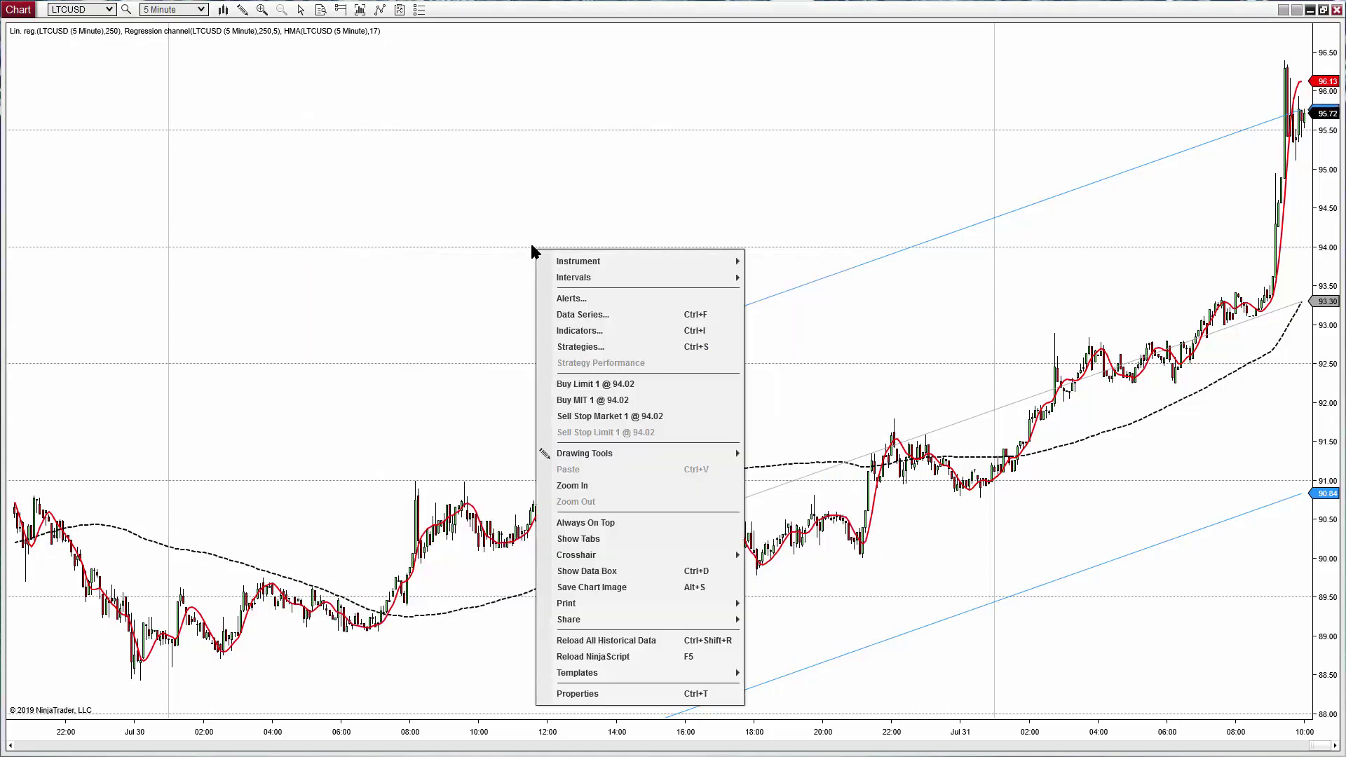
left_click(600, 319)
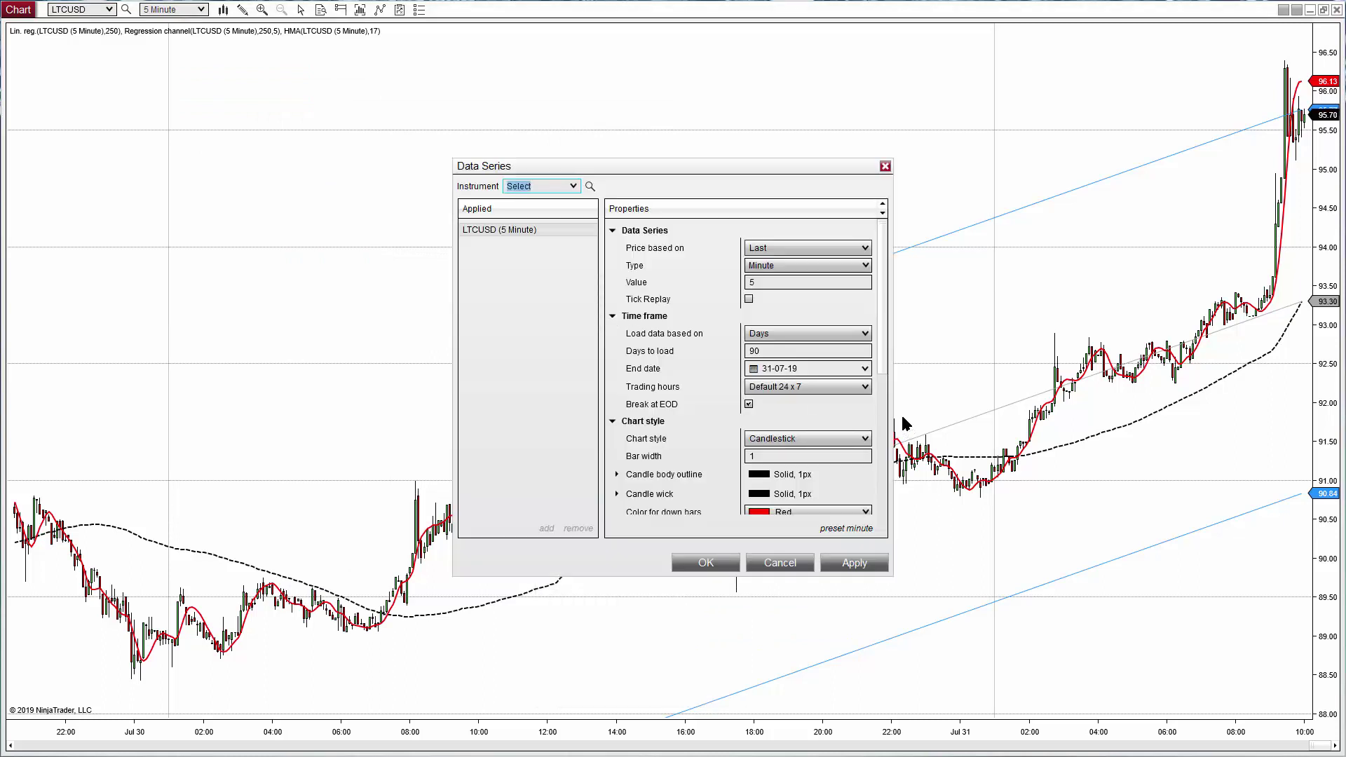
left_click_drag(881, 363, 882, 533)
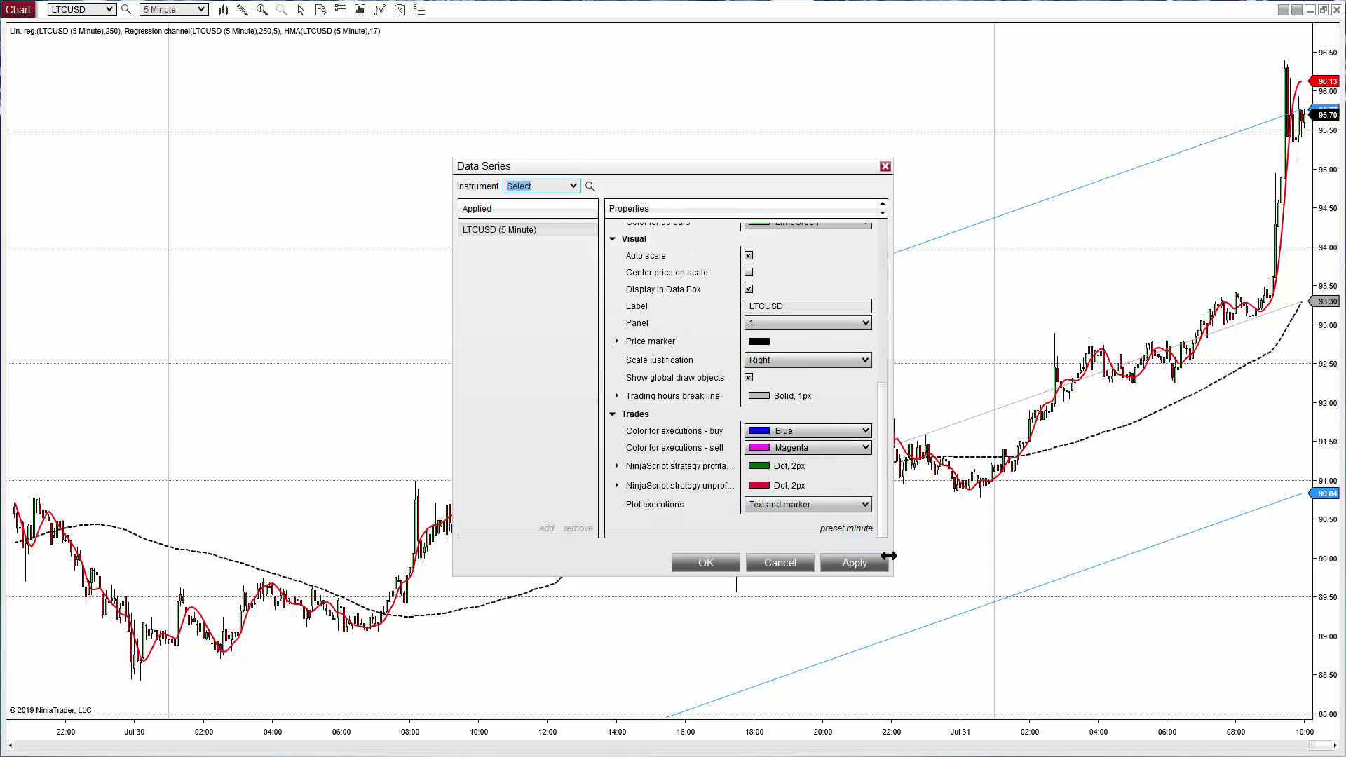
left_click(804, 507)
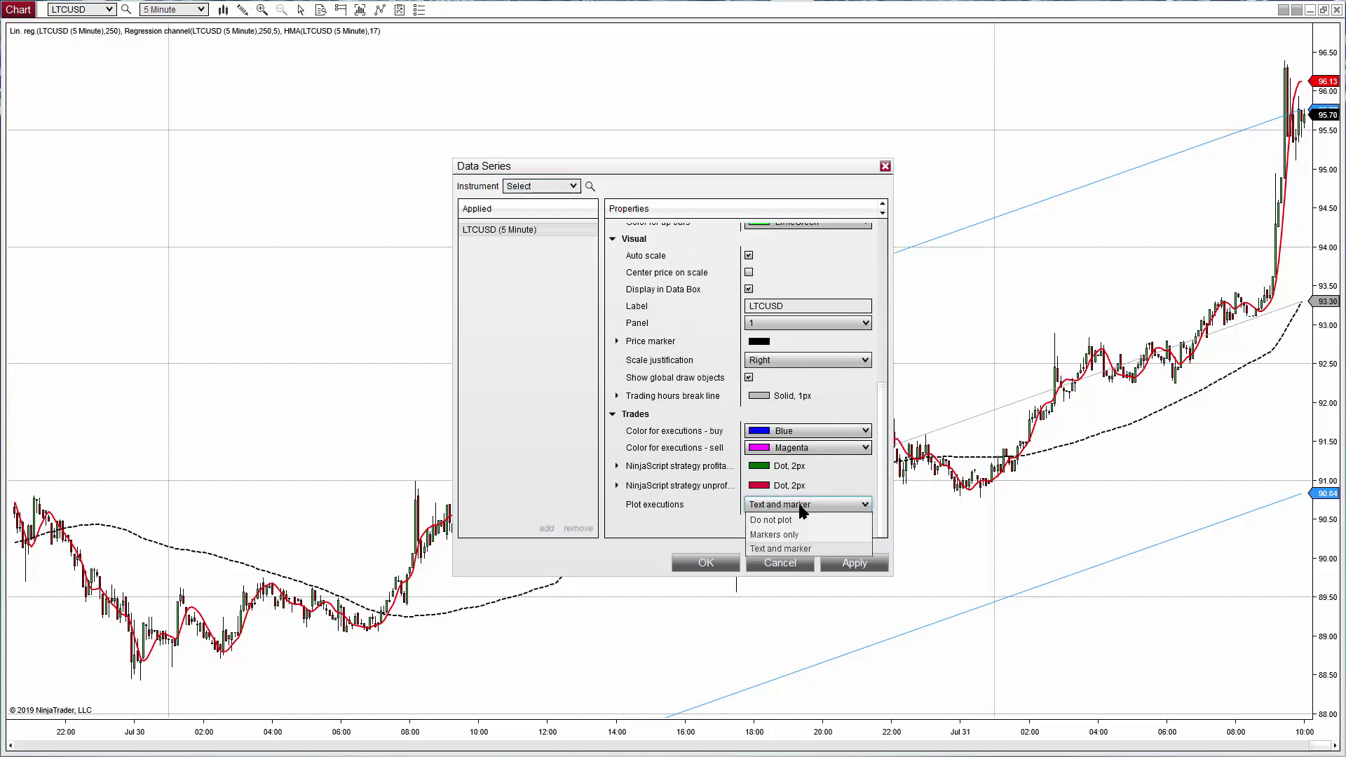
left_click(783, 549)
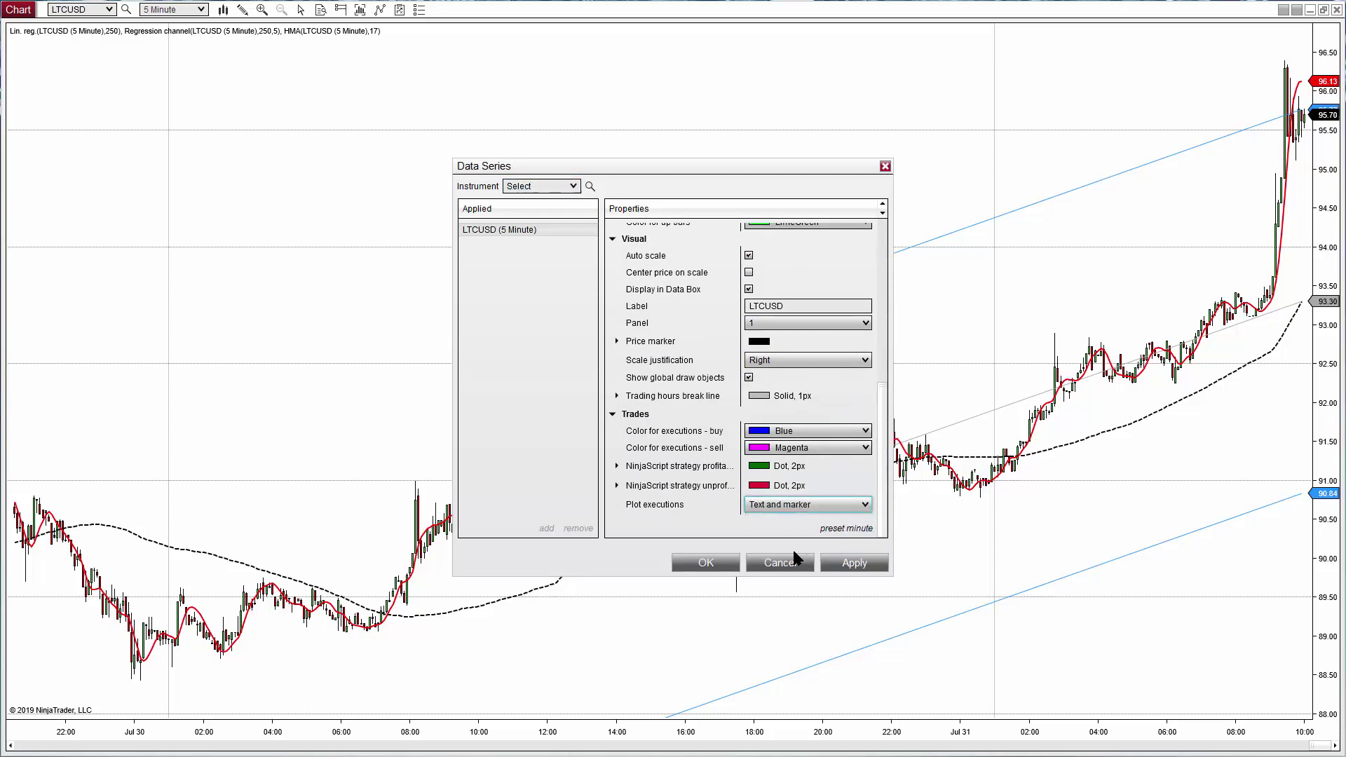
left_click(730, 564)
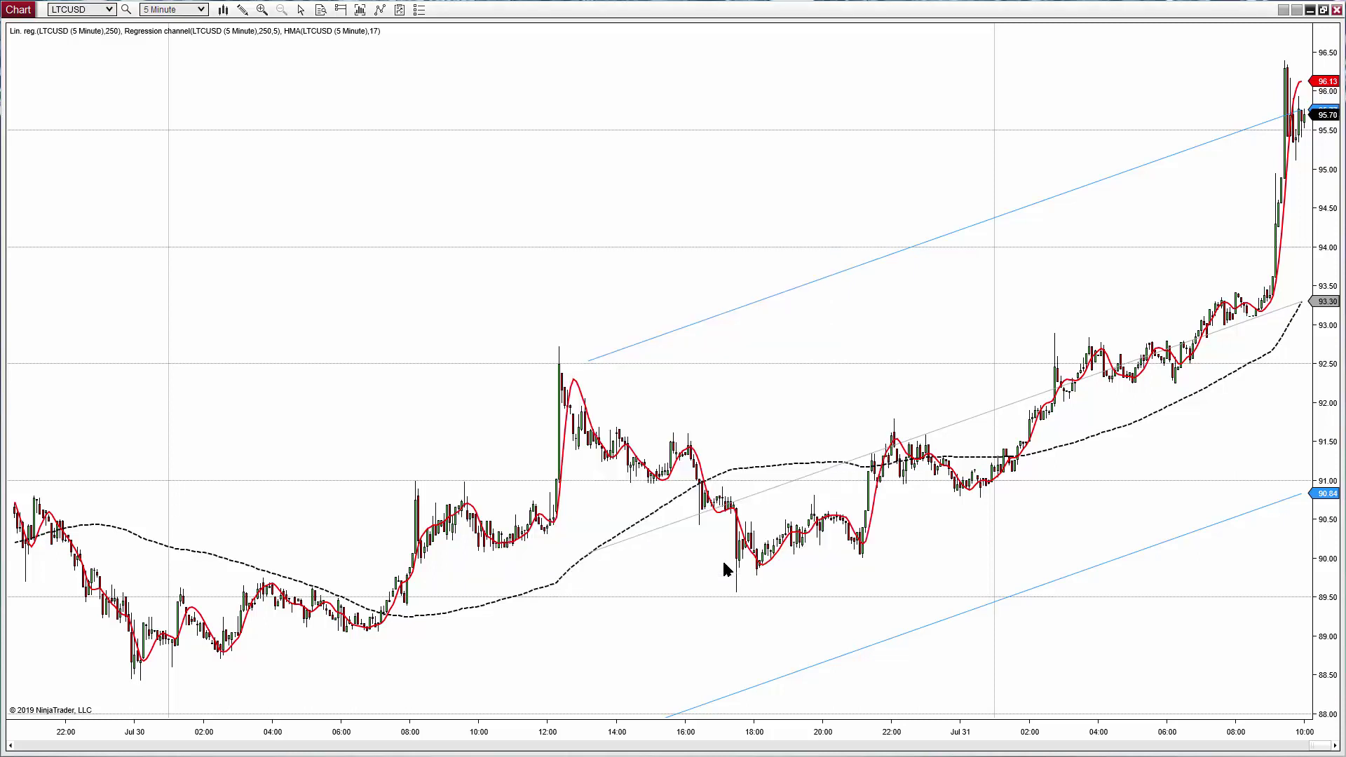
Add the homework(17,250,100,100) strategy to the LTCUSD chart and enable it
right_click(369, 110)
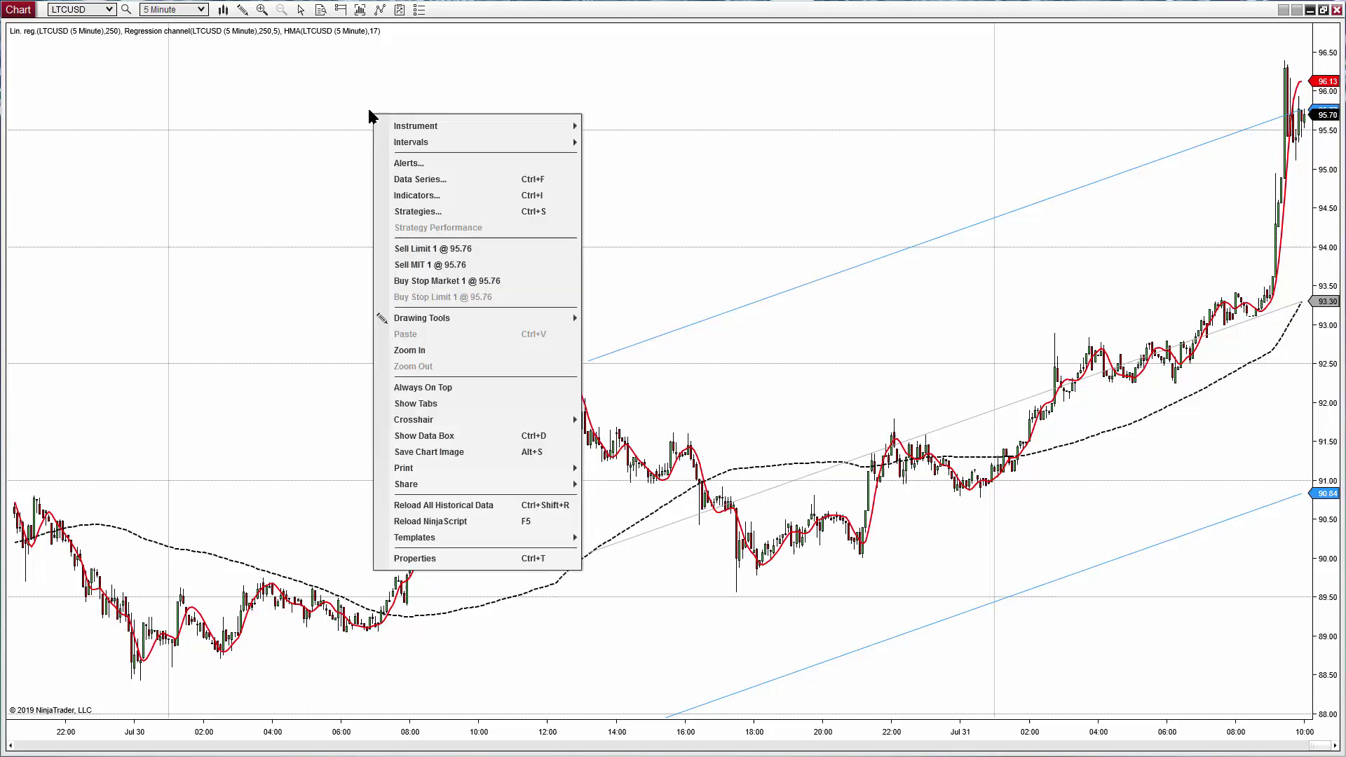
left_click(424, 210)
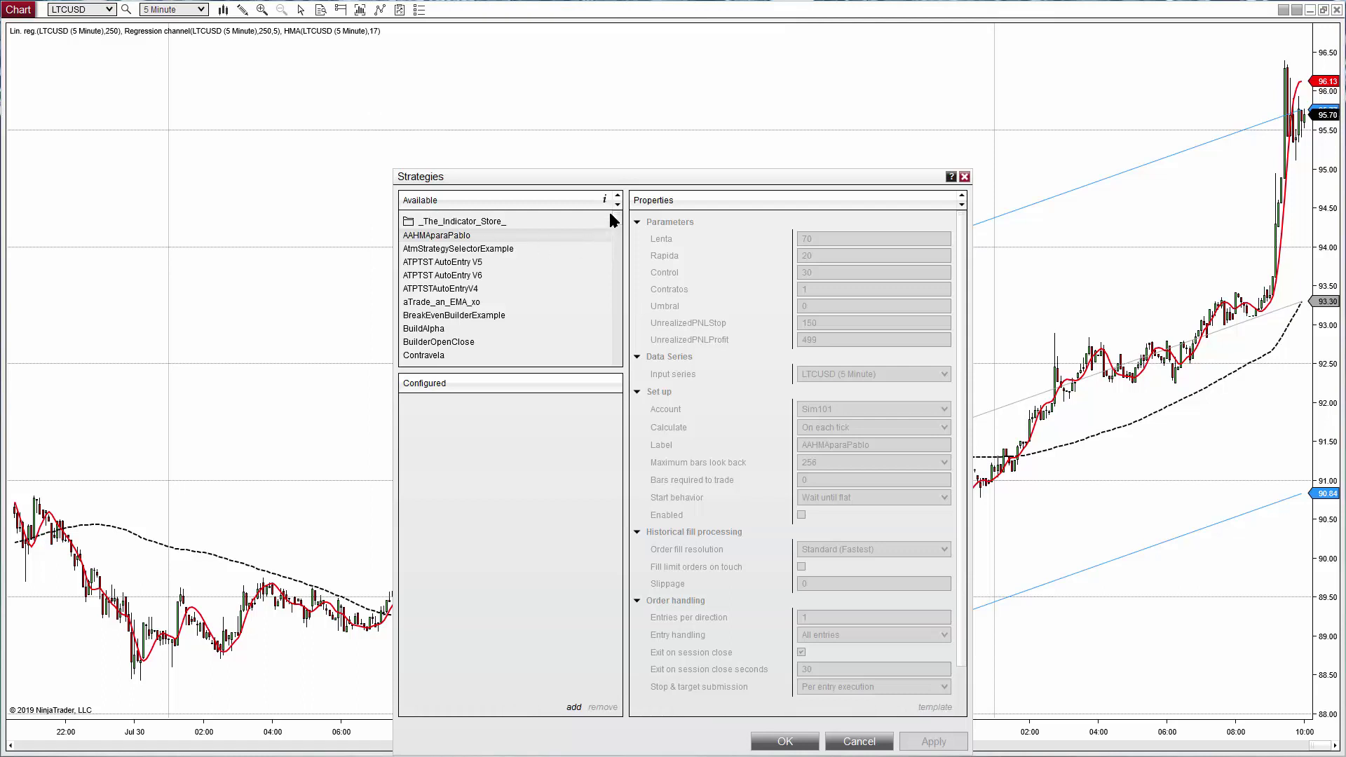
left_click_drag(621, 217, 621, 250)
left_click(433, 258)
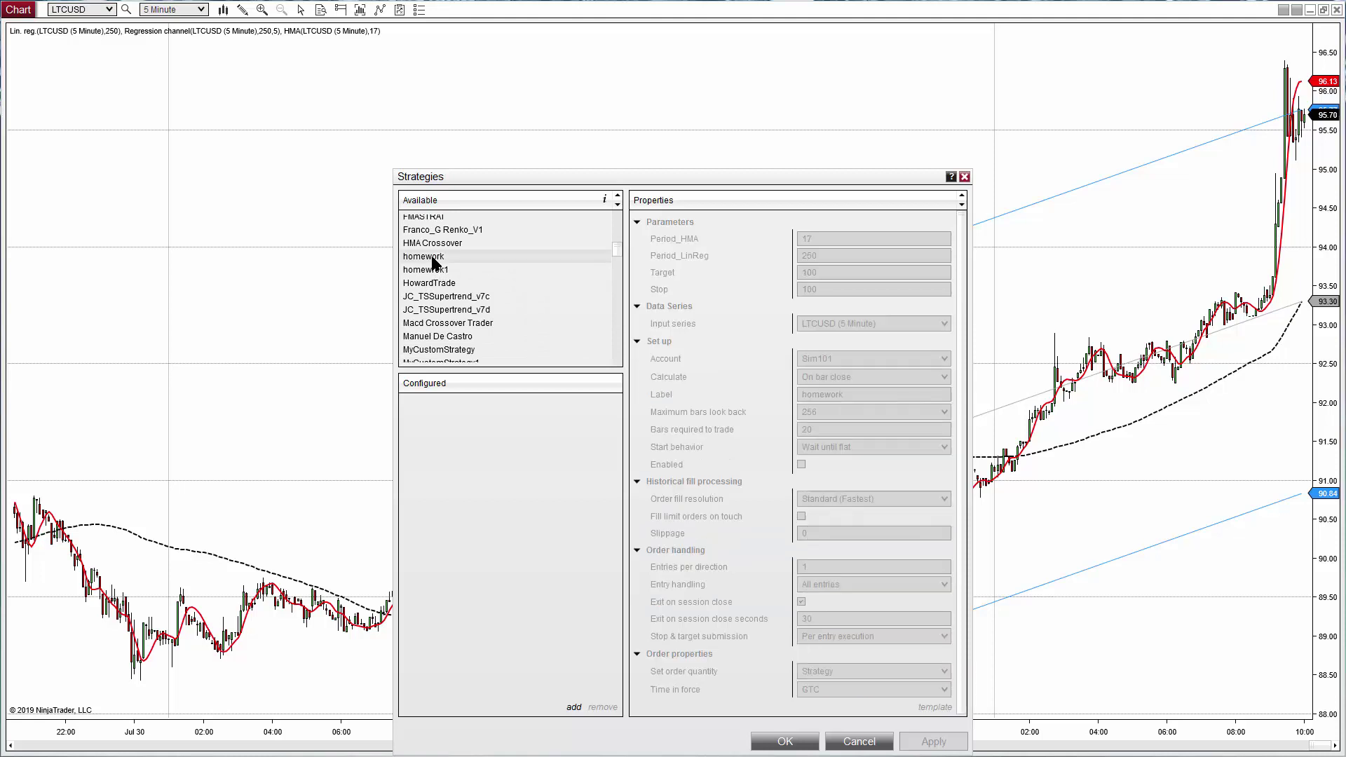
double_click(433, 259)
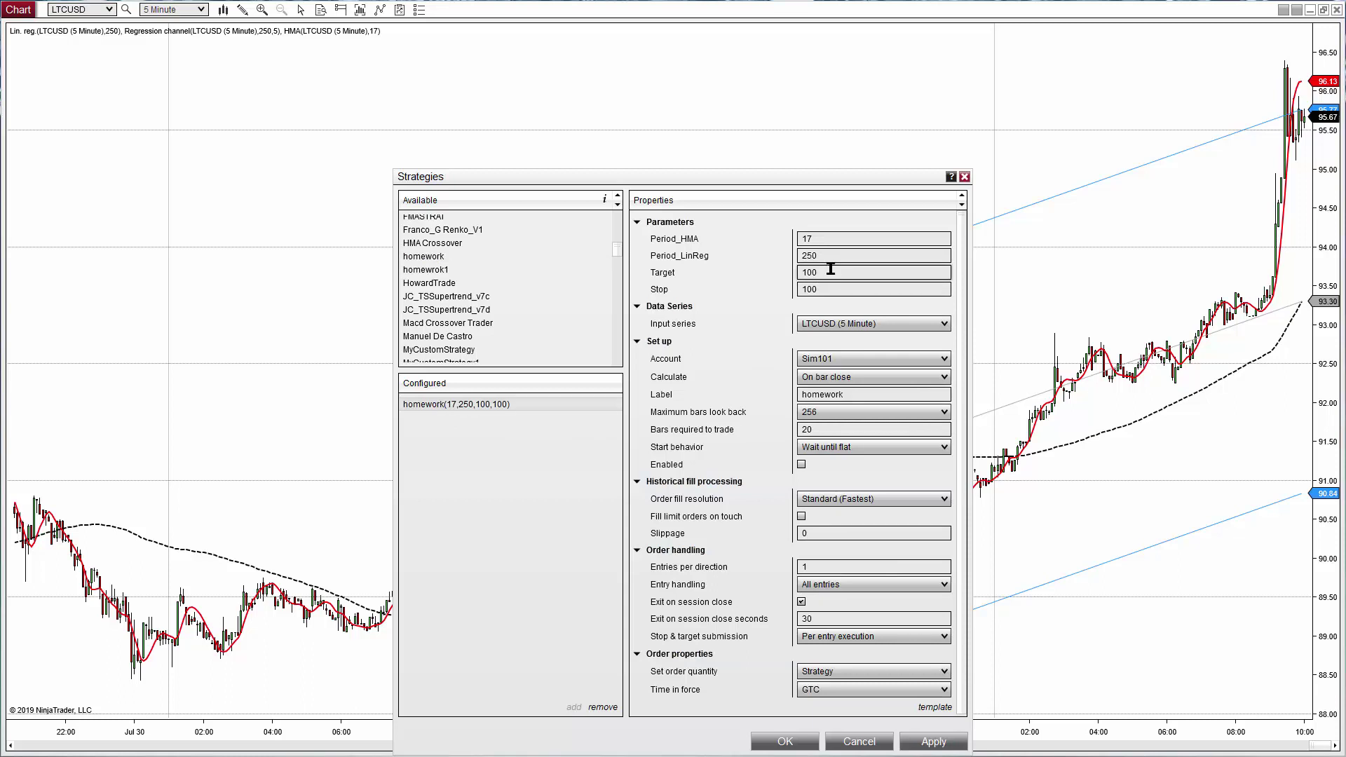
left_click(802, 464)
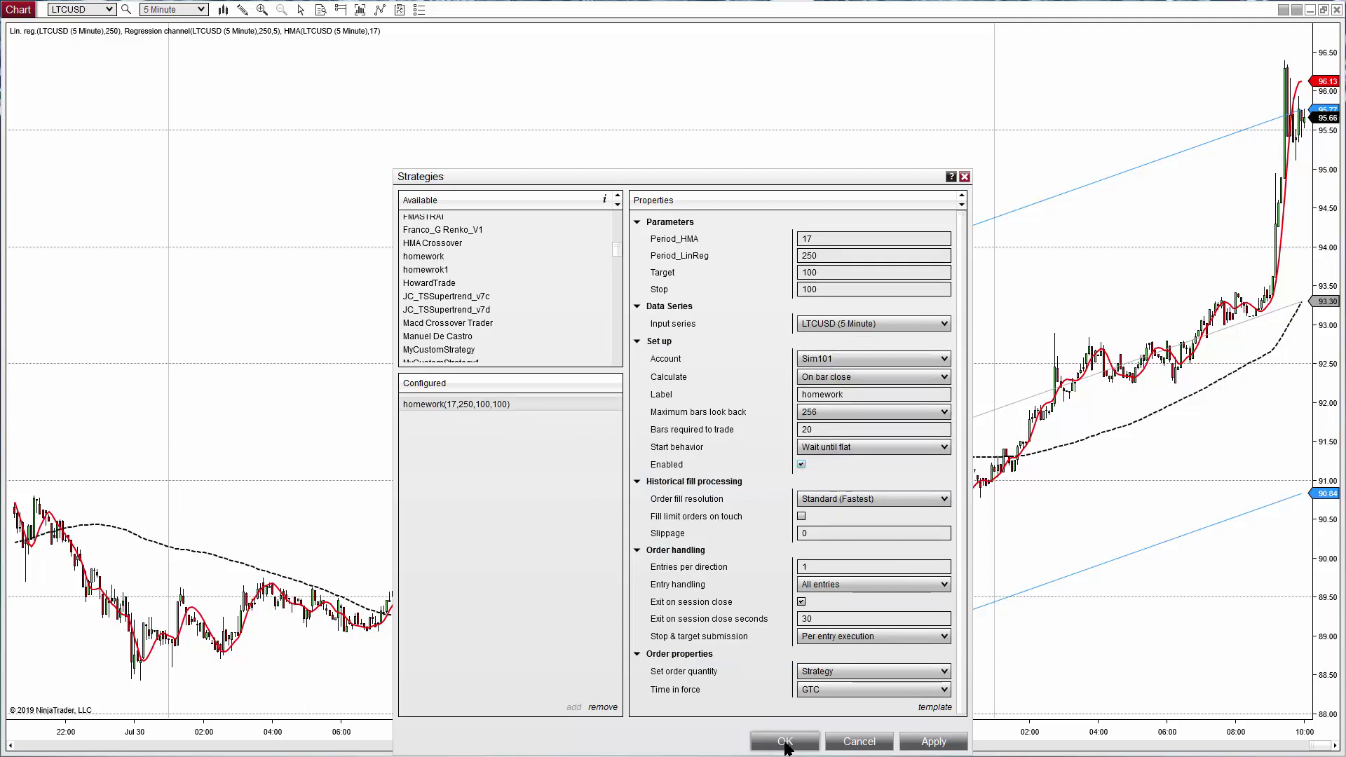
left_click(787, 743)
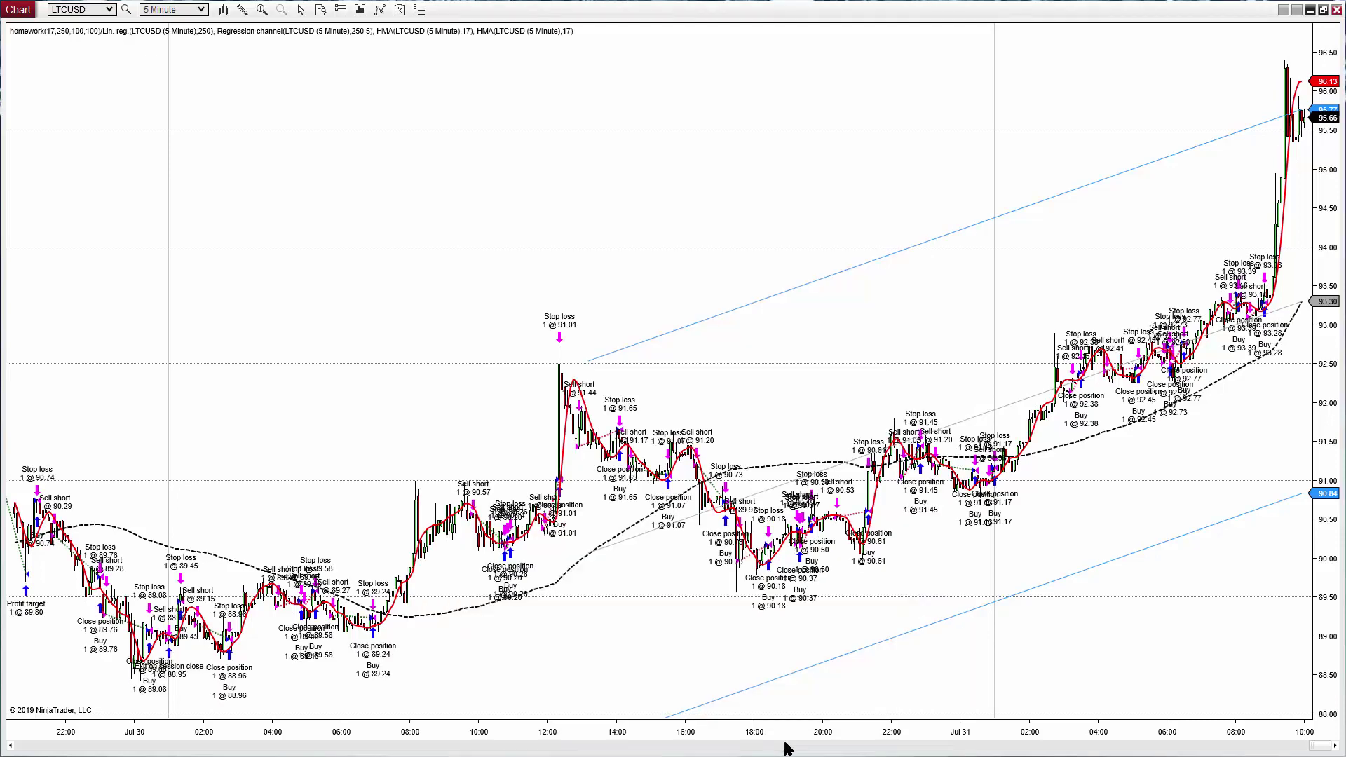
Compress the LTCUSD chart's time axis to show more bars, then shrink the chart window
left_click_drag(1156, 742, 60, 735)
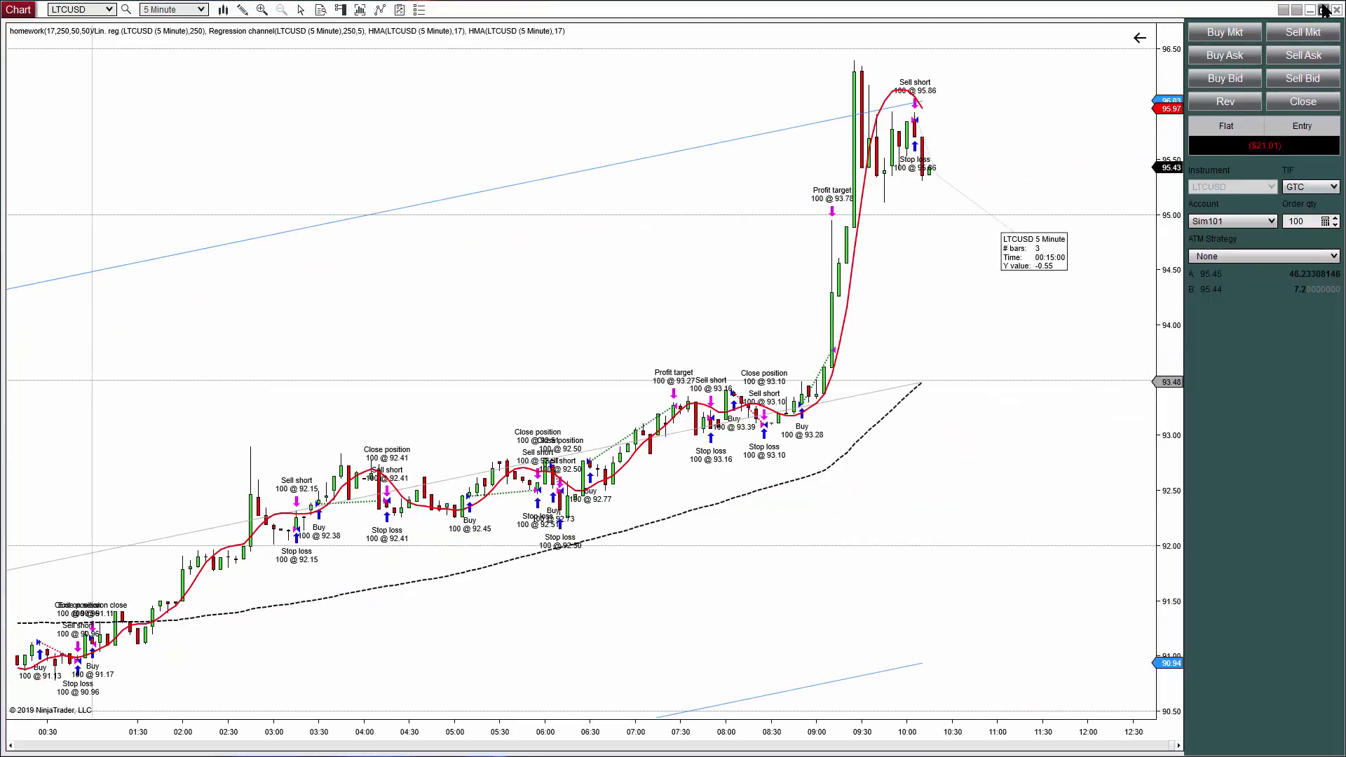
left_click(1324, 10)
Open the Strategy Builder and load the existing homework strategy for editing
left_click(350, 68)
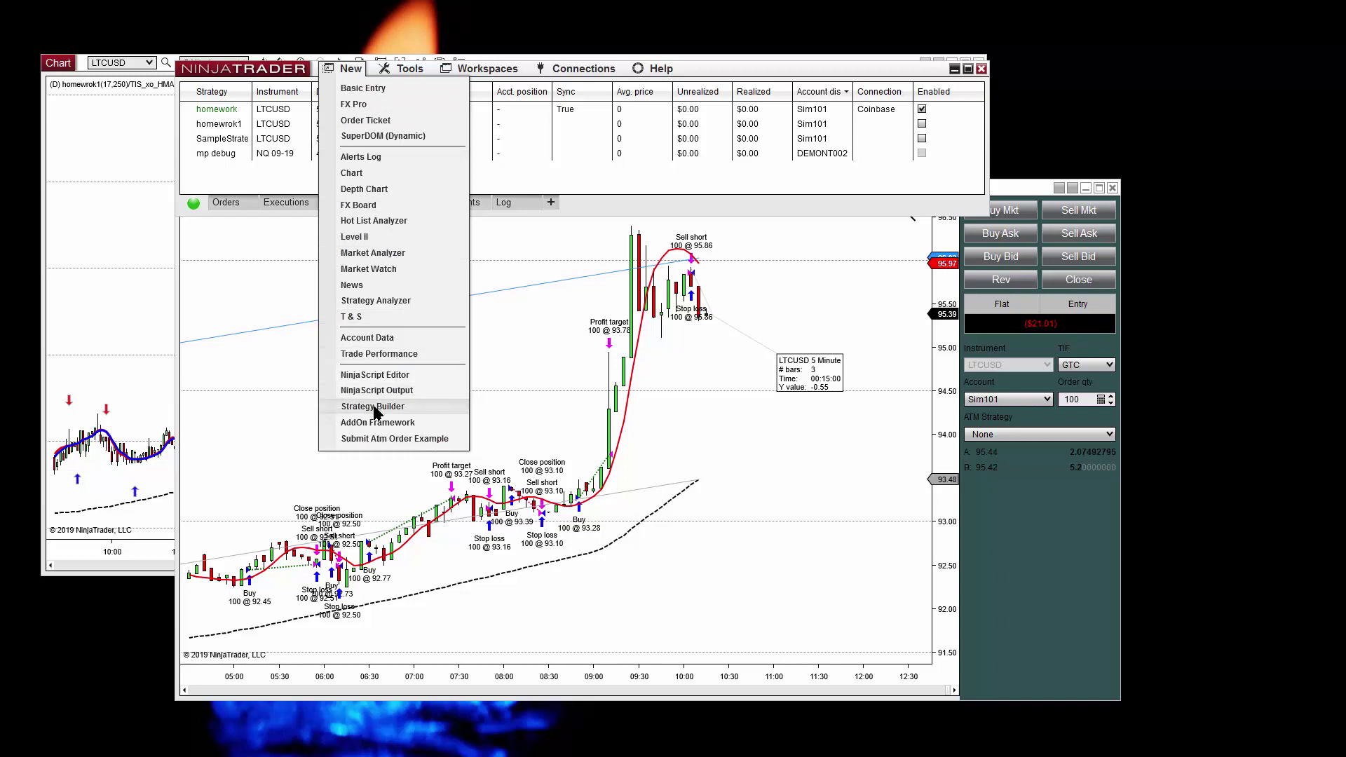
left_click(374, 406)
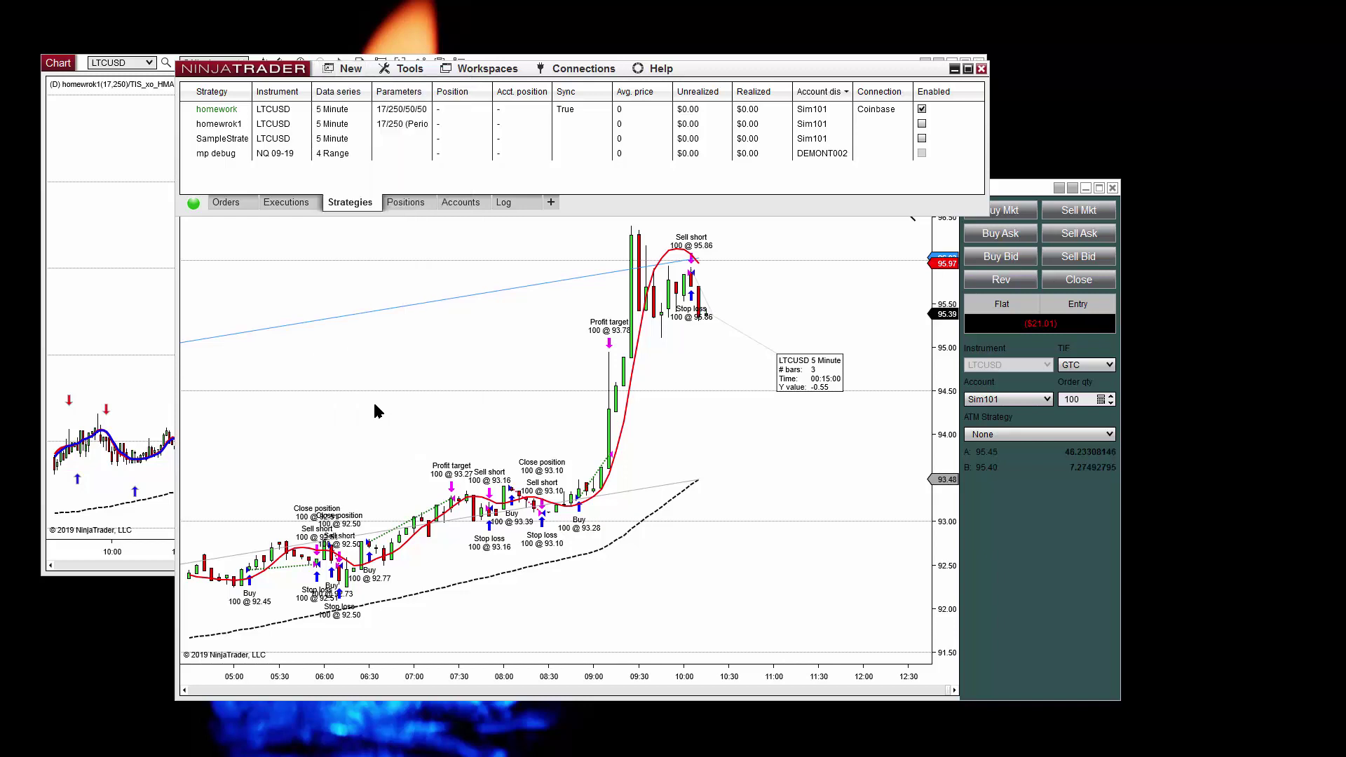
left_click(754, 244)
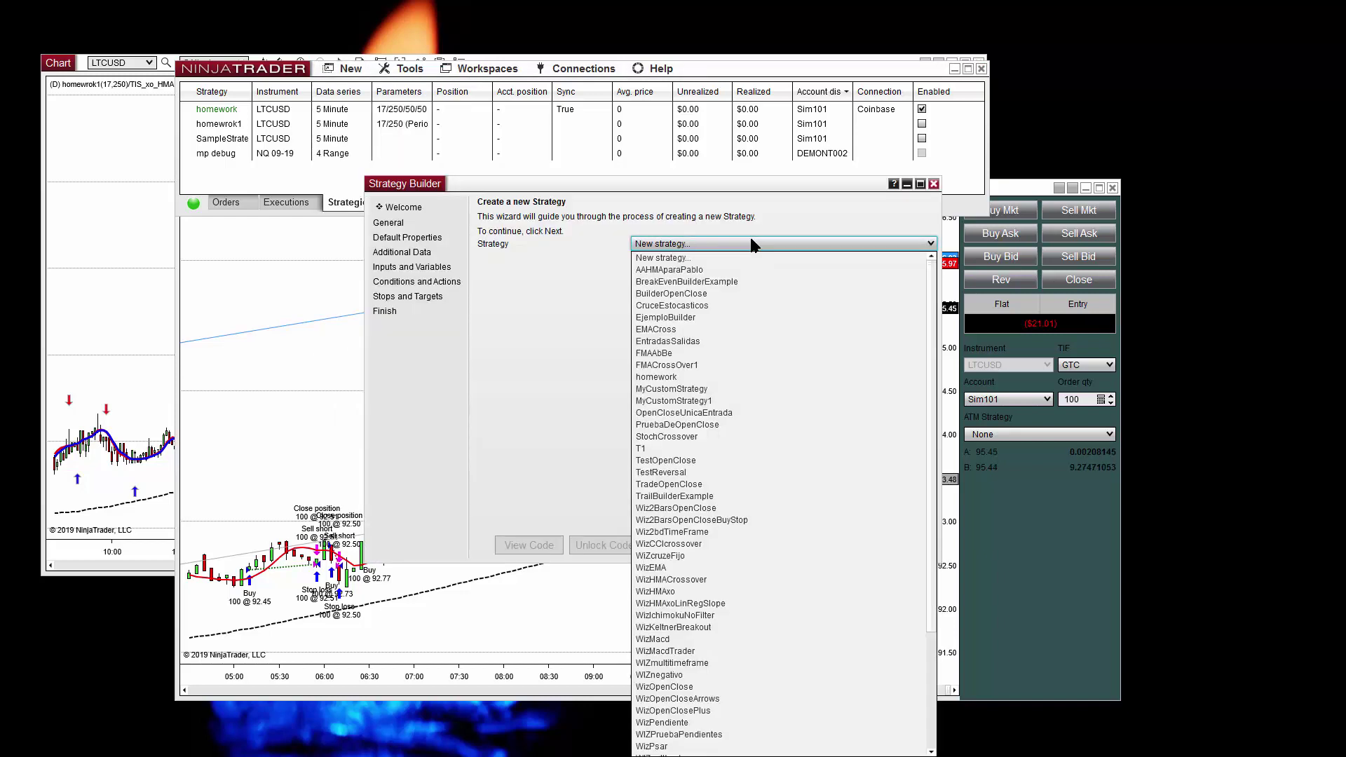
left_click(666, 377)
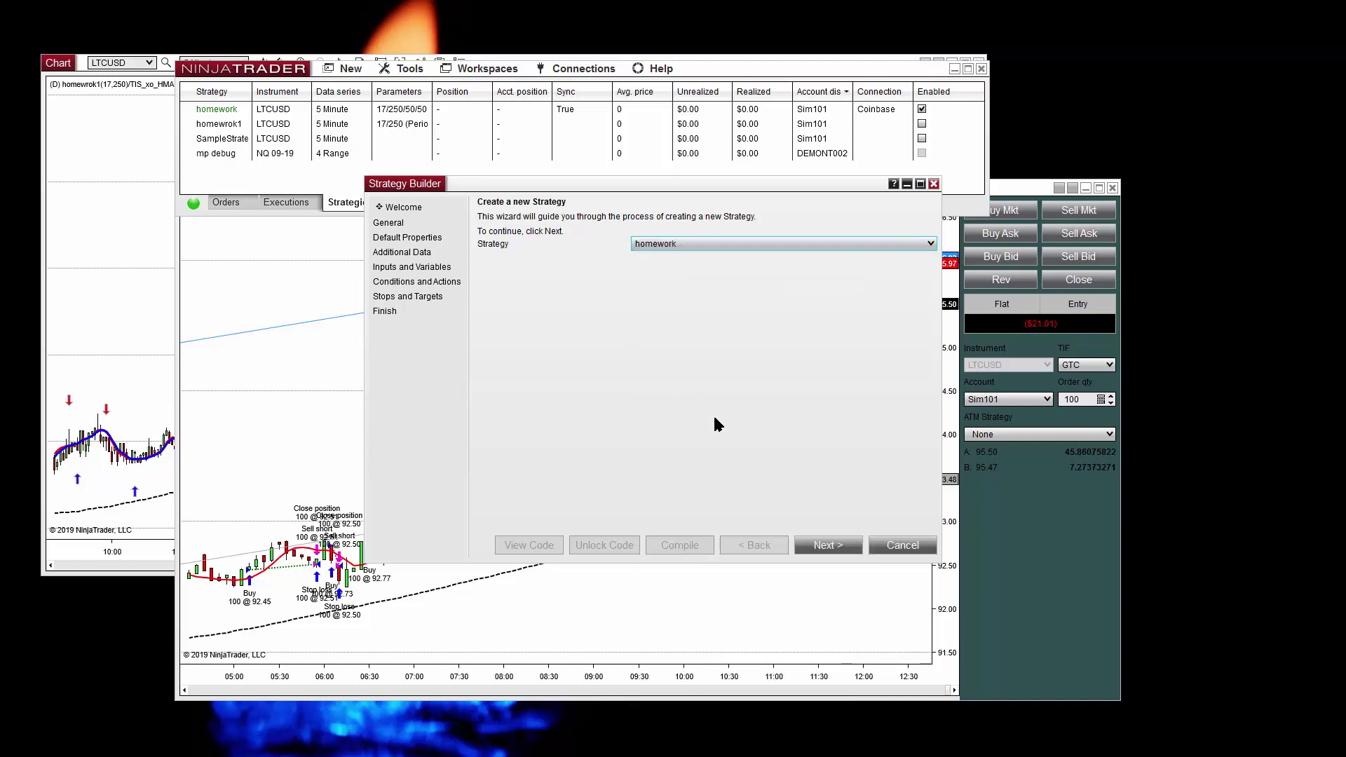
Advance to Inputs and Variables, select Period_LinReg, and continue to Conditions and Actions
left_click(817, 548)
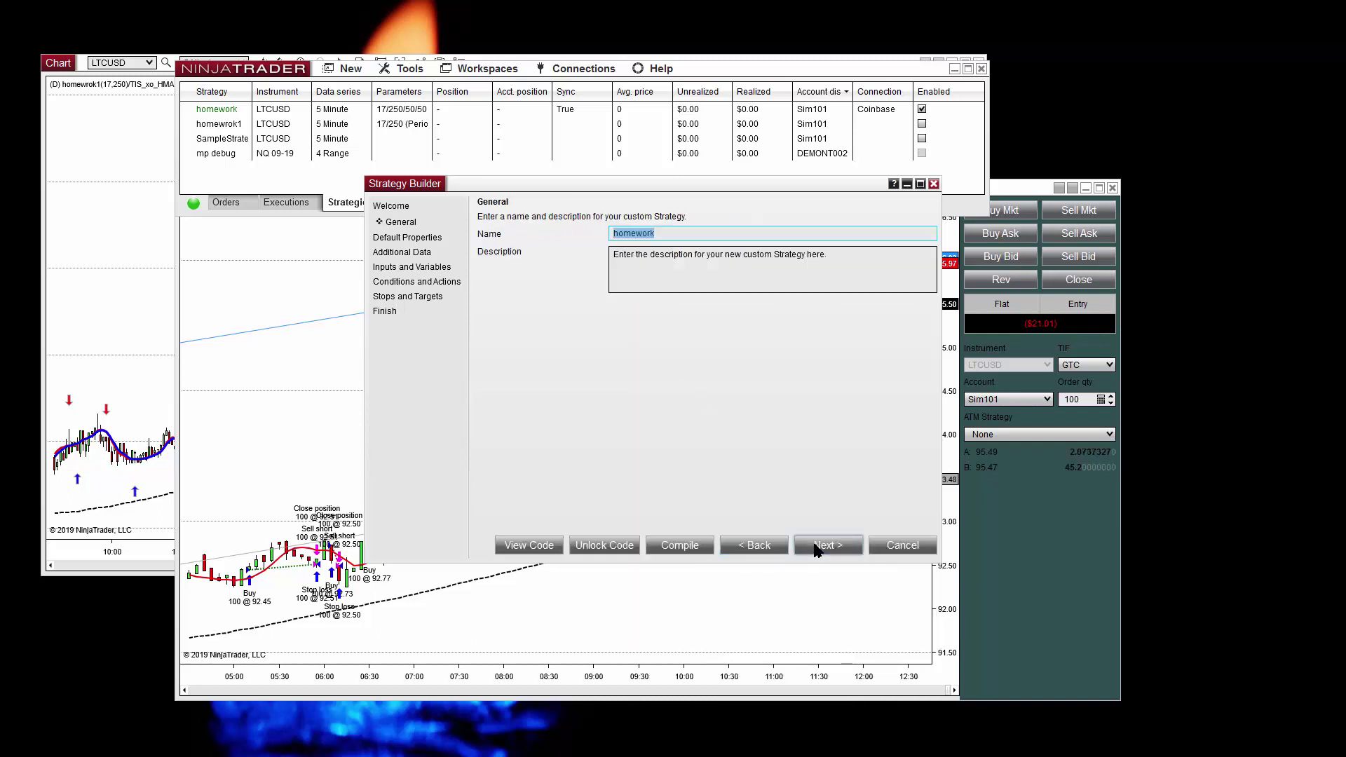
left_click(817, 549)
left_click(817, 548)
left_click(817, 548)
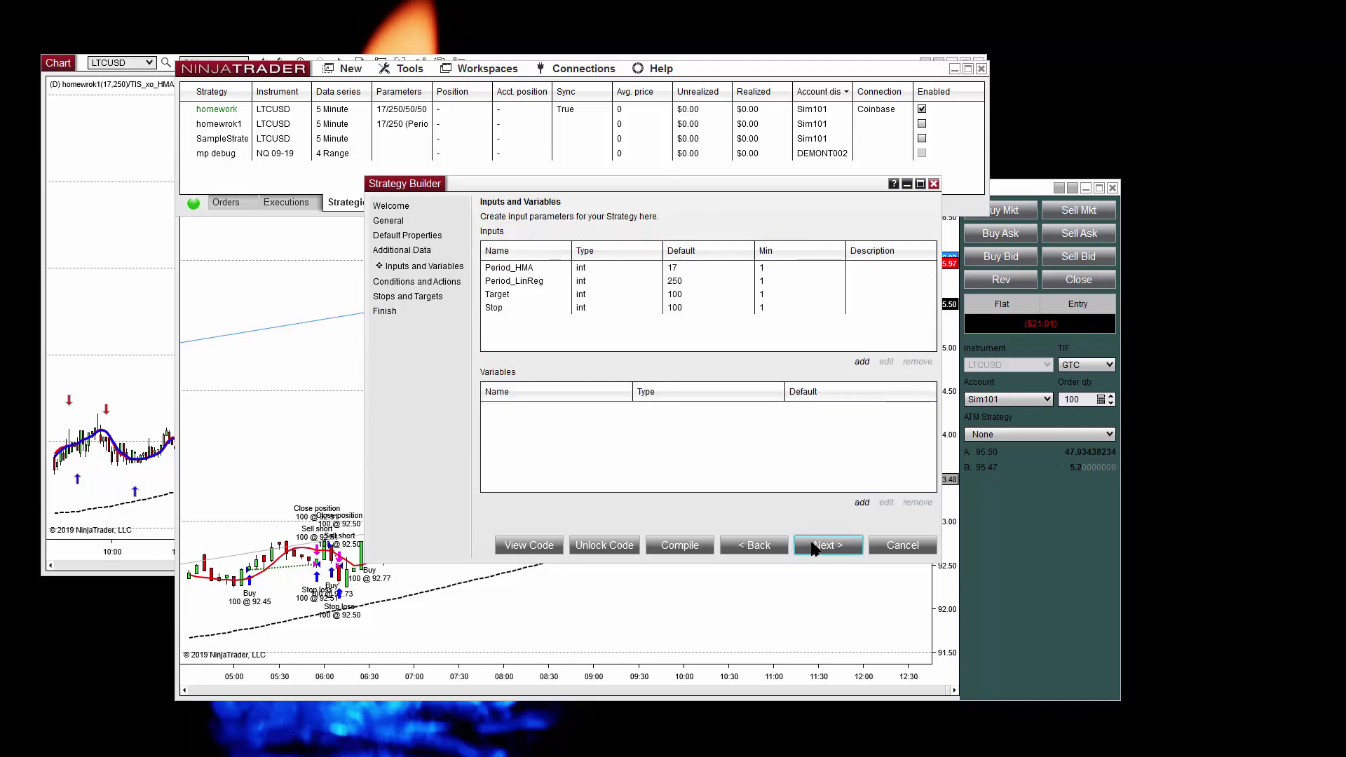
left_click(523, 280)
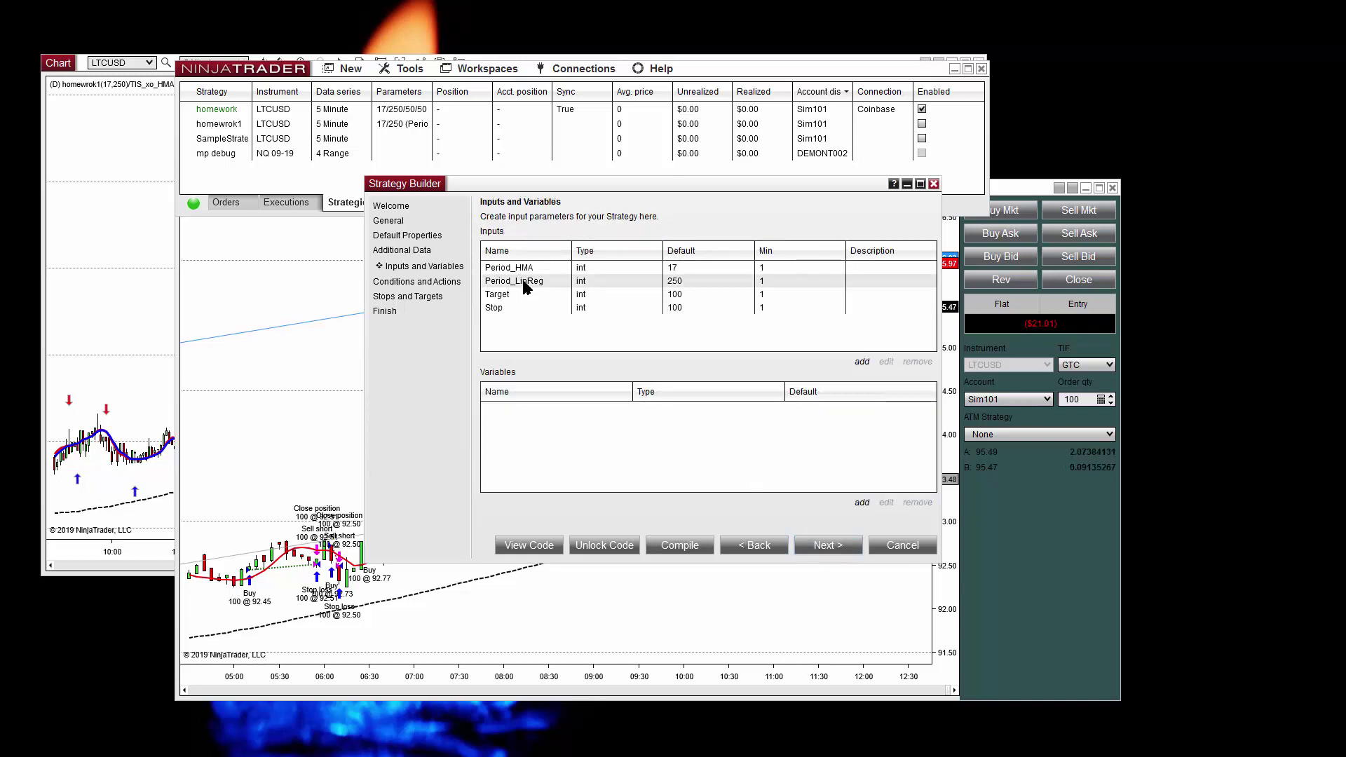
left_click(835, 546)
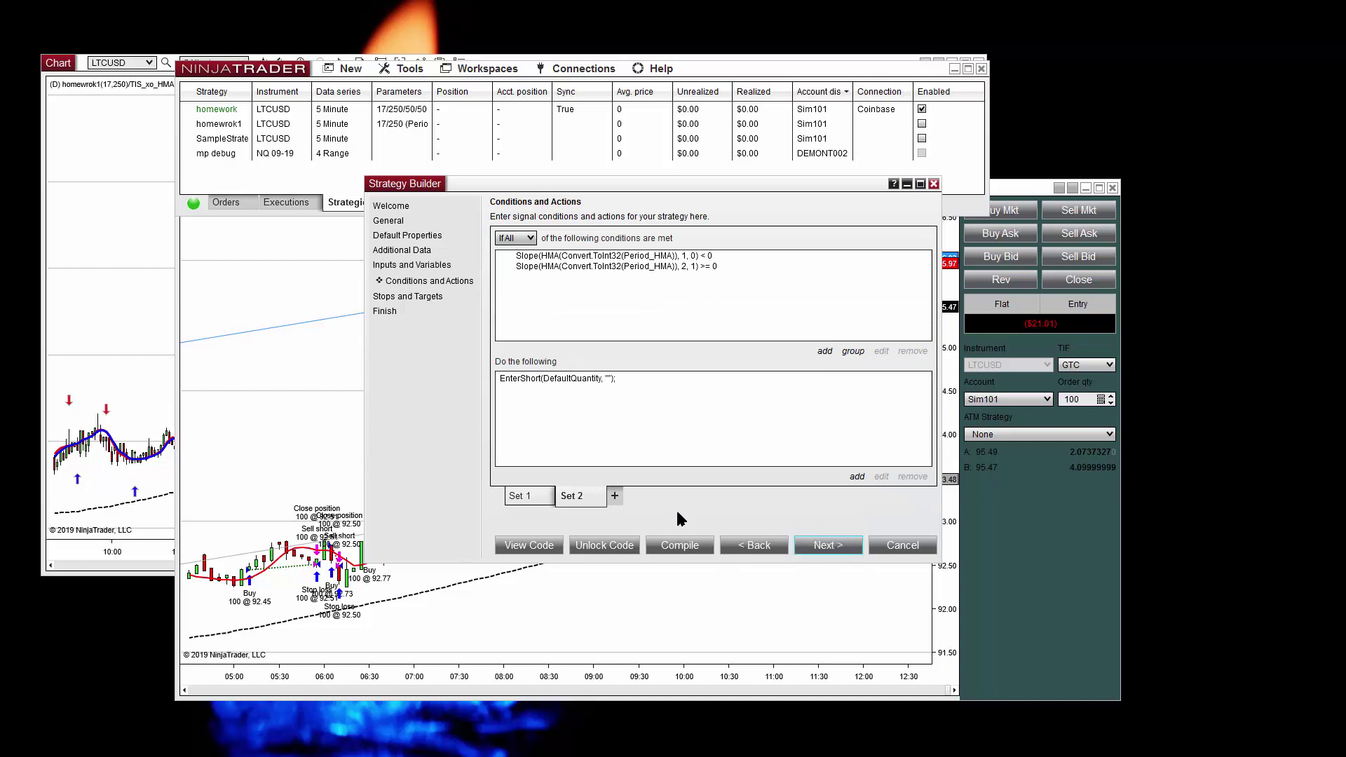
Compare Set 2's short entry rules with Set 1's long rules, ending on Set 1
left_click(520, 496)
left_click(575, 496)
left_click(520, 496)
left_click(521, 496)
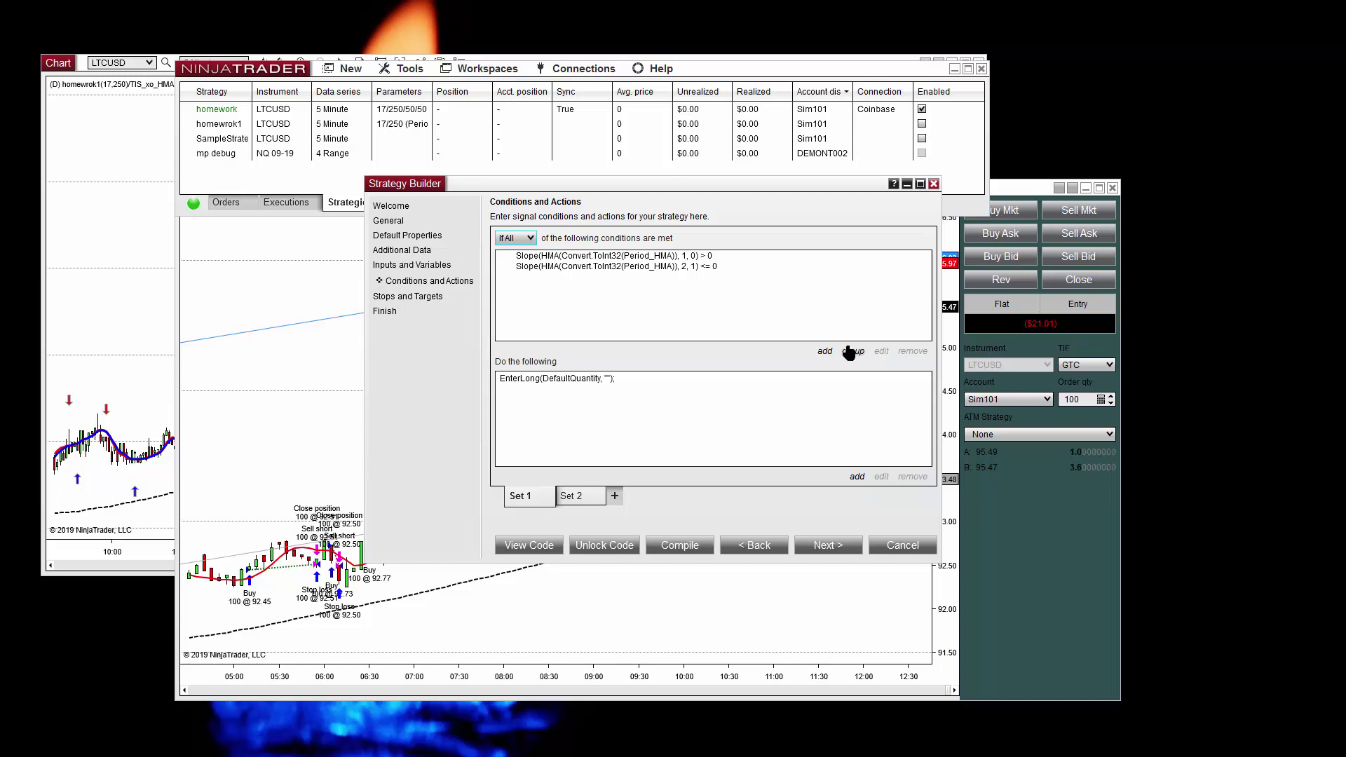
Copy Set 1's first HMA slope > 0 condition, paste it as a third, and edit it
left_click(634, 258)
right_click(633, 258)
left_click(669, 272)
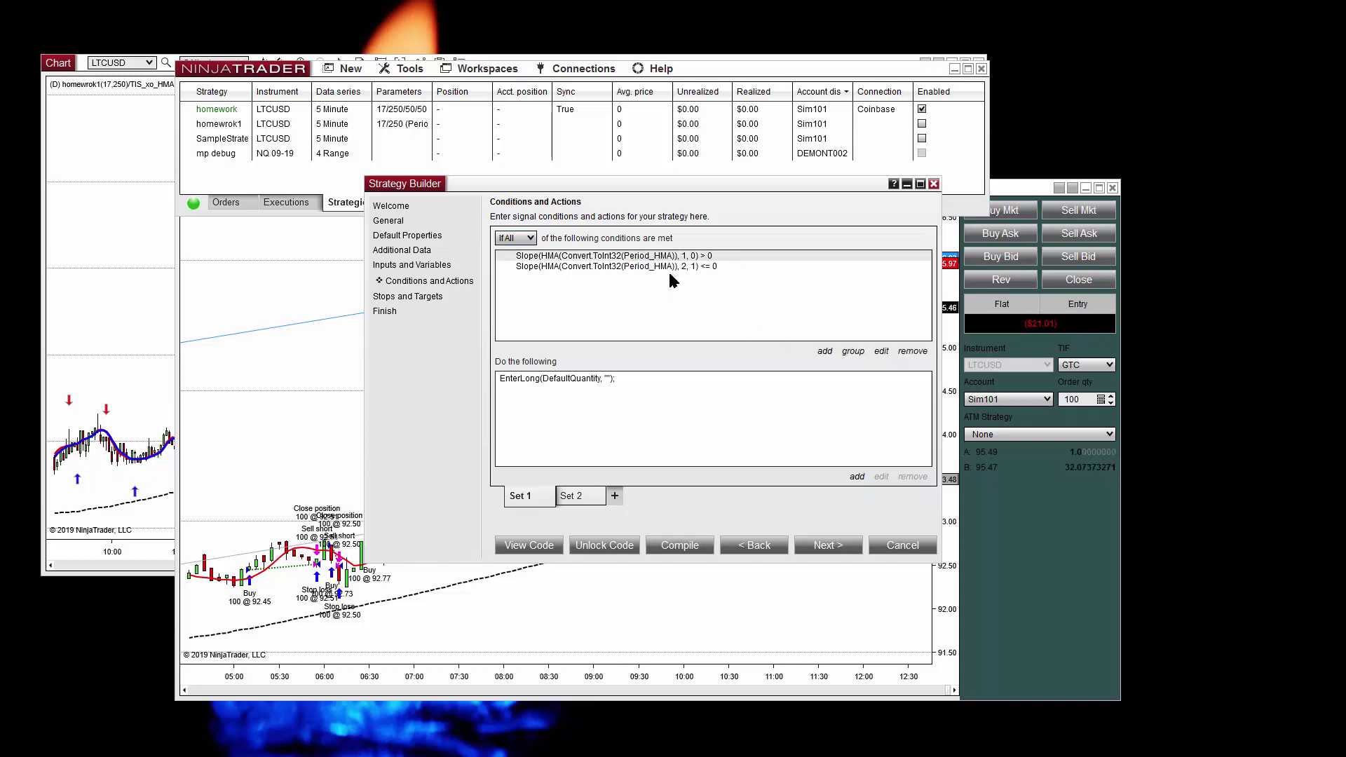
right_click(646, 322)
left_click(685, 347)
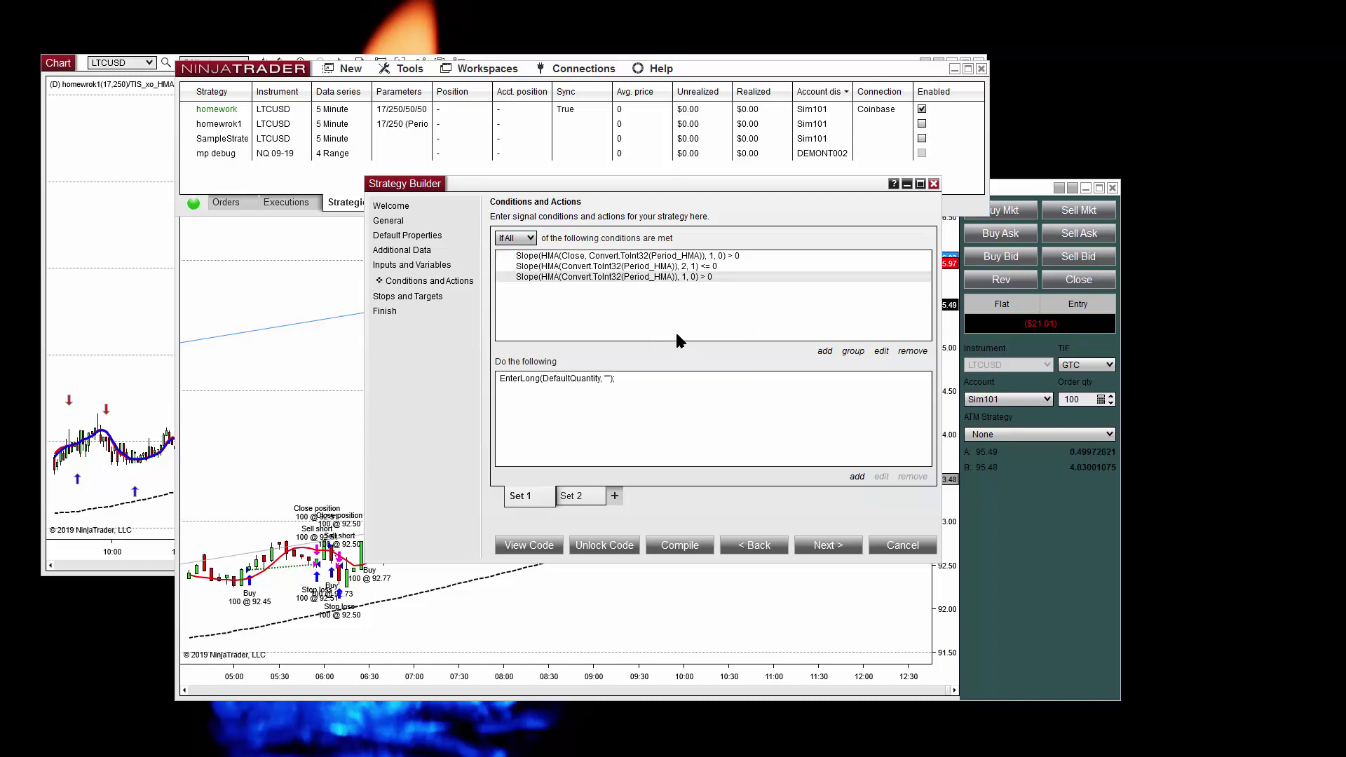
left_click(882, 353)
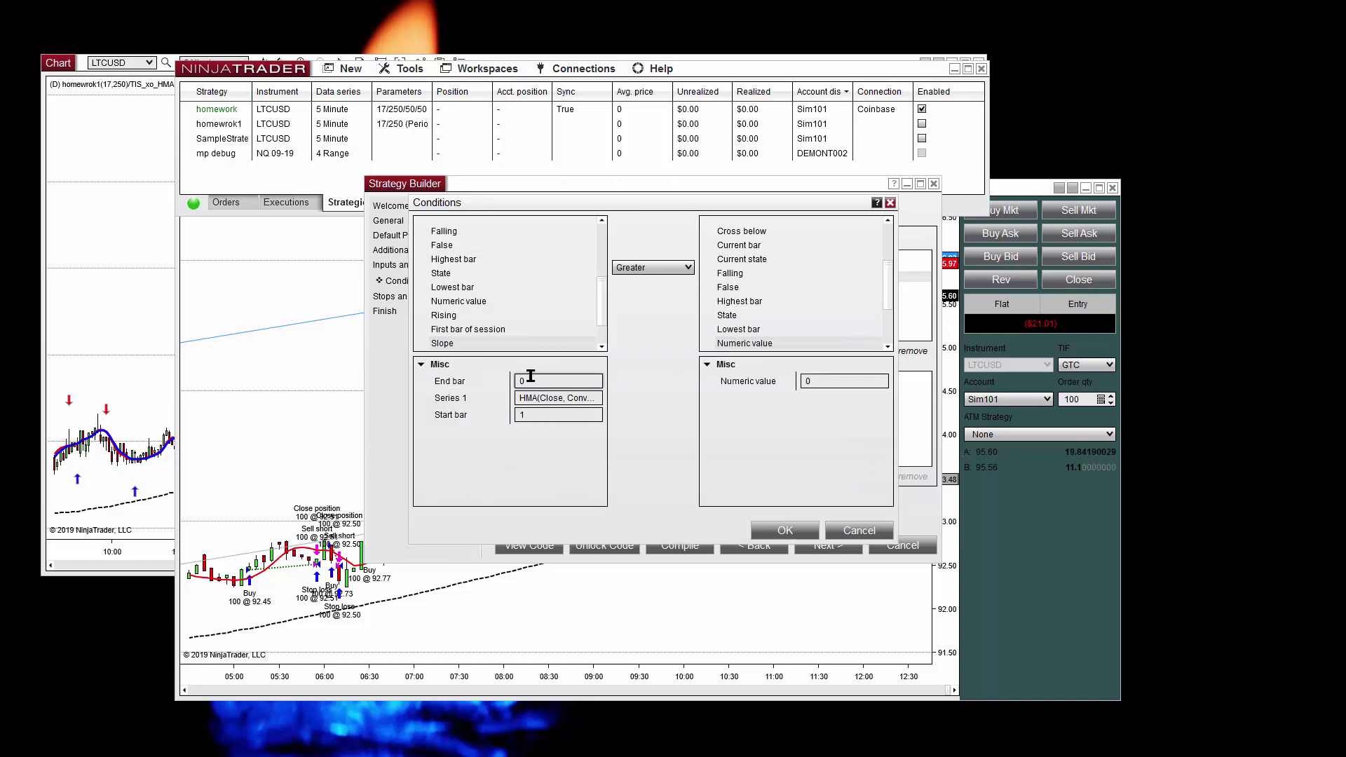
Change the condition's input series to Lin. reg. with period set to the Period_LinReg input
left_click(540, 397)
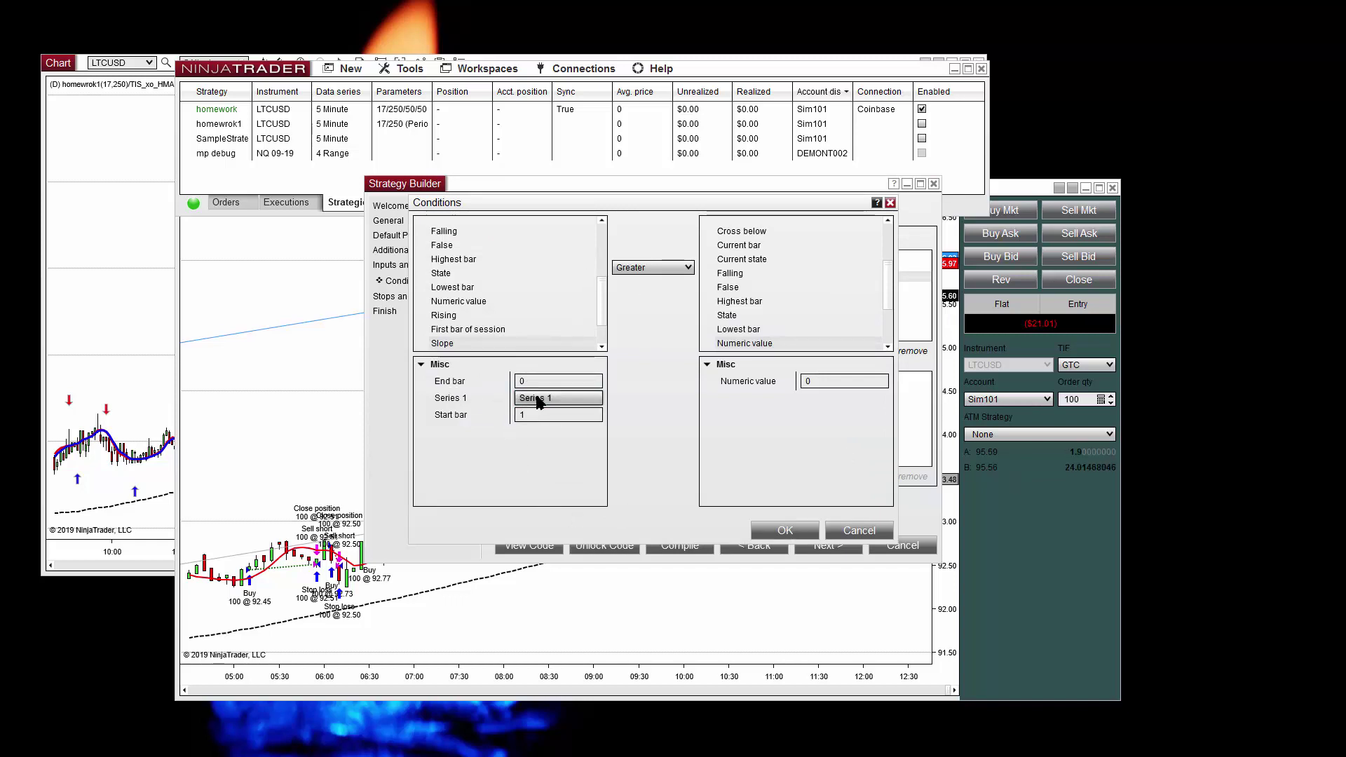
left_click(538, 398)
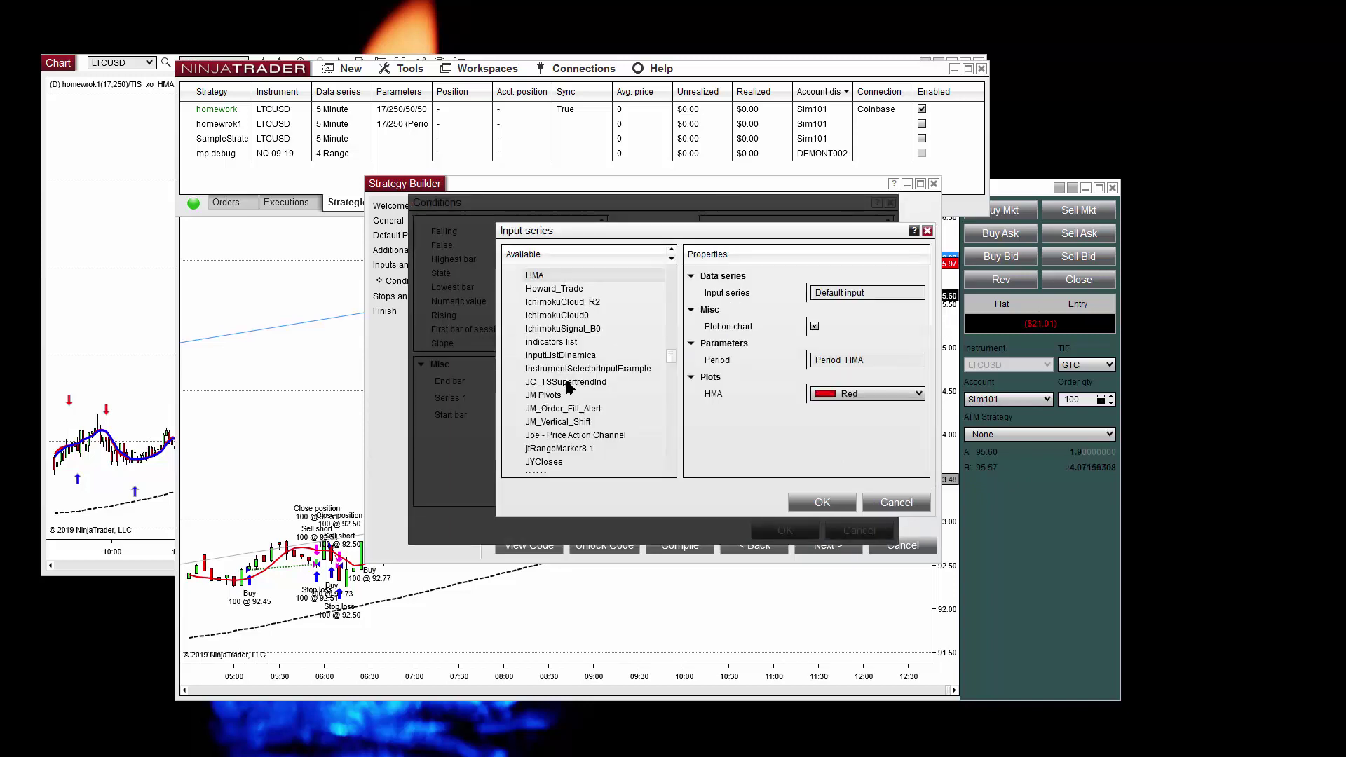
scroll(570, 388, "down", 4)
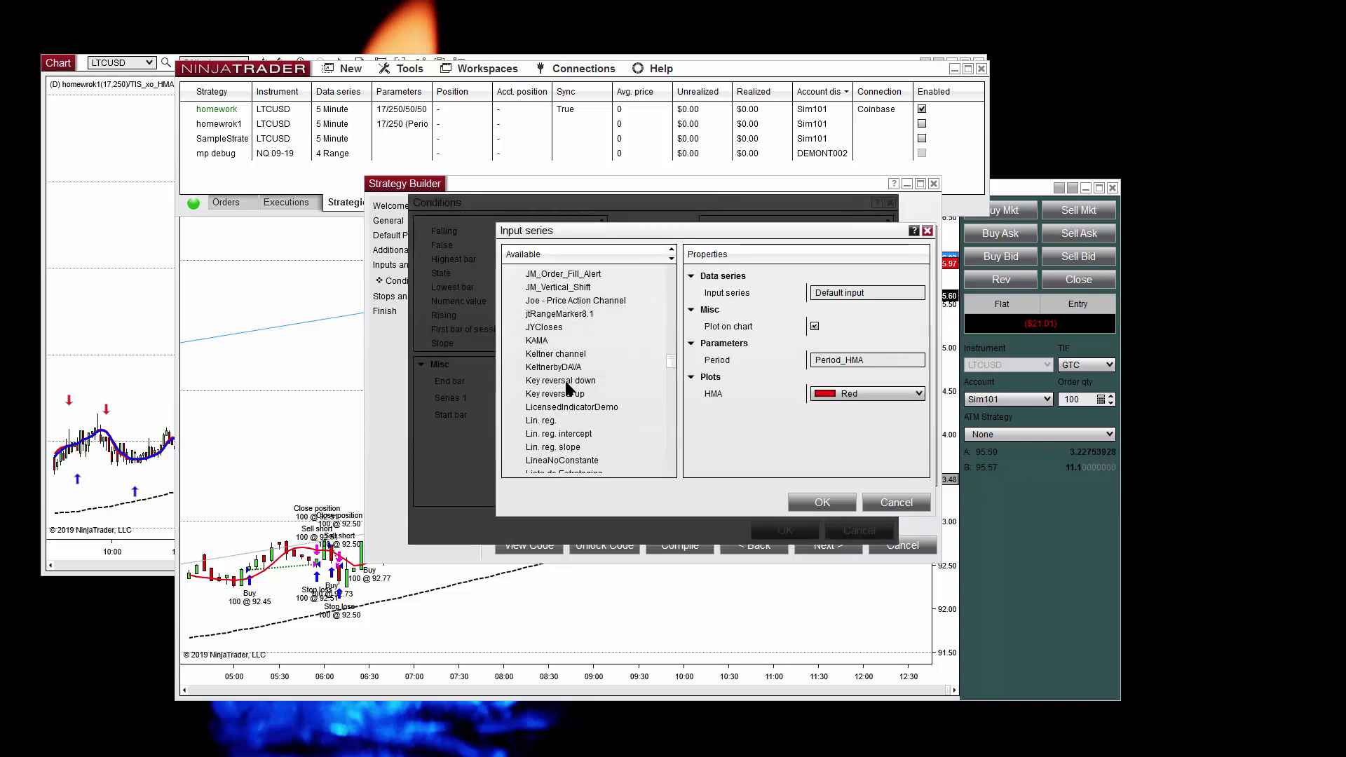
left_click(551, 423)
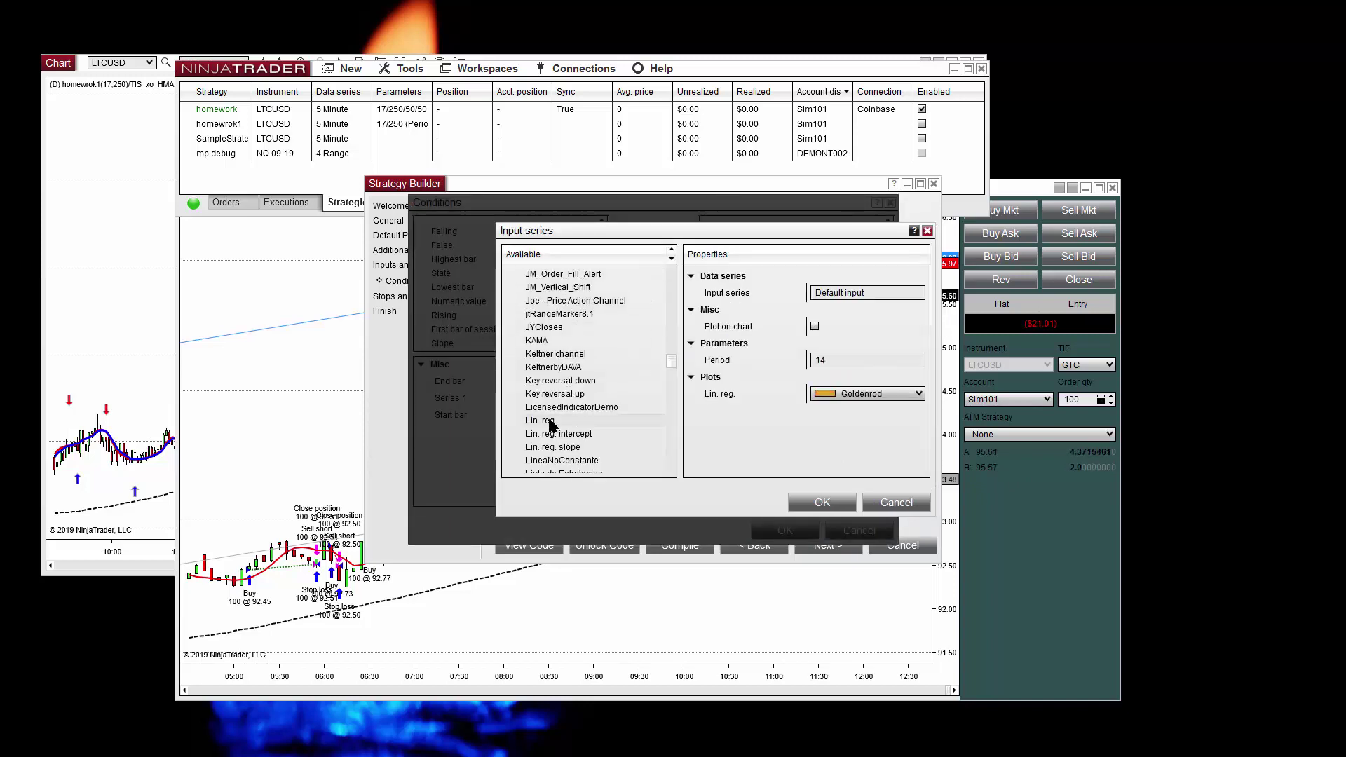
left_click(912, 361)
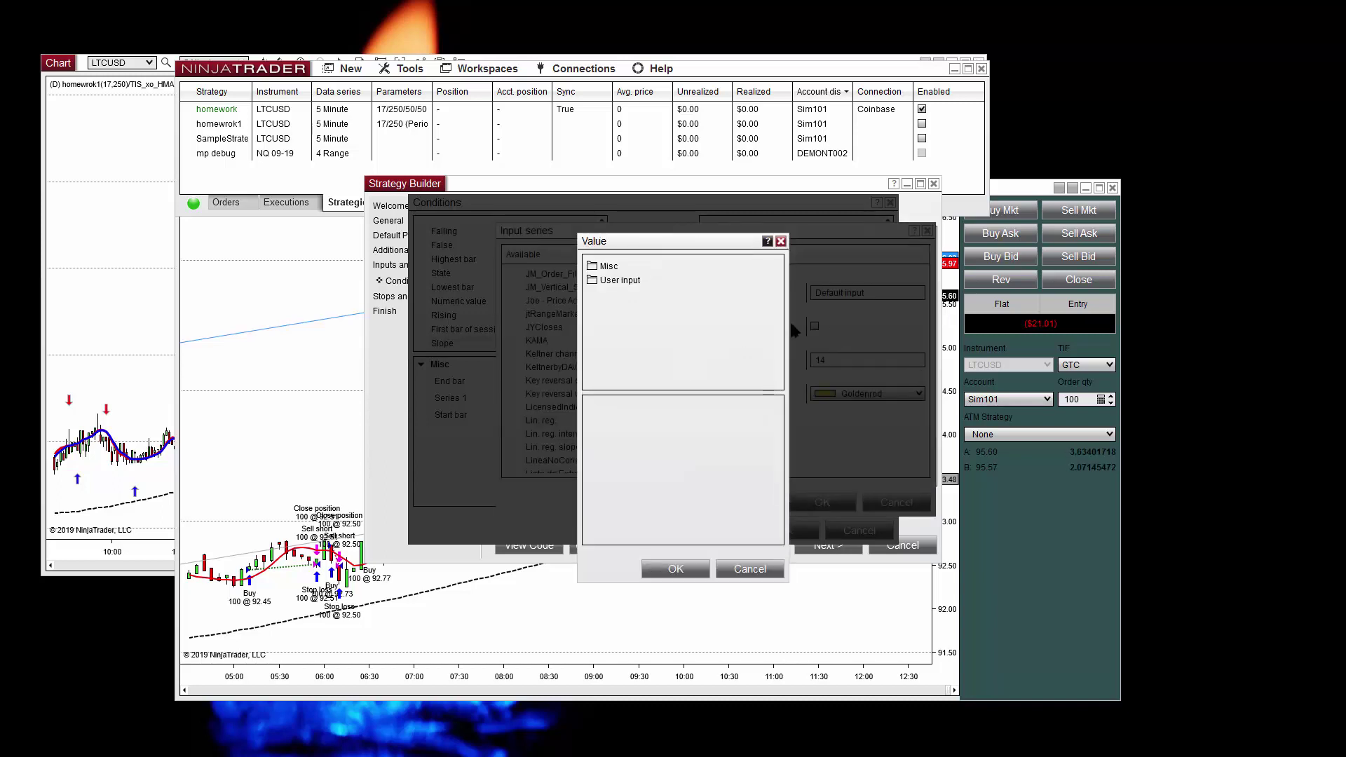
left_click(617, 279)
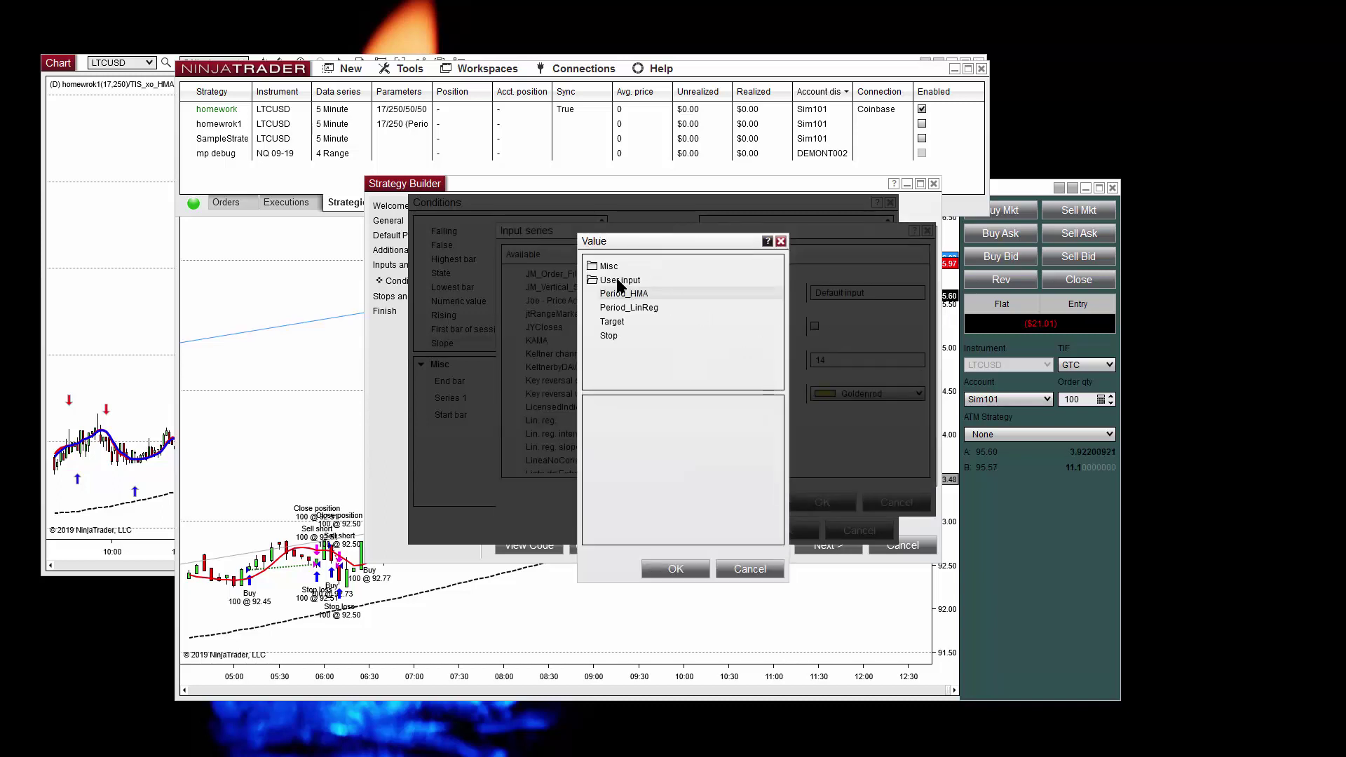
left_click(659, 307)
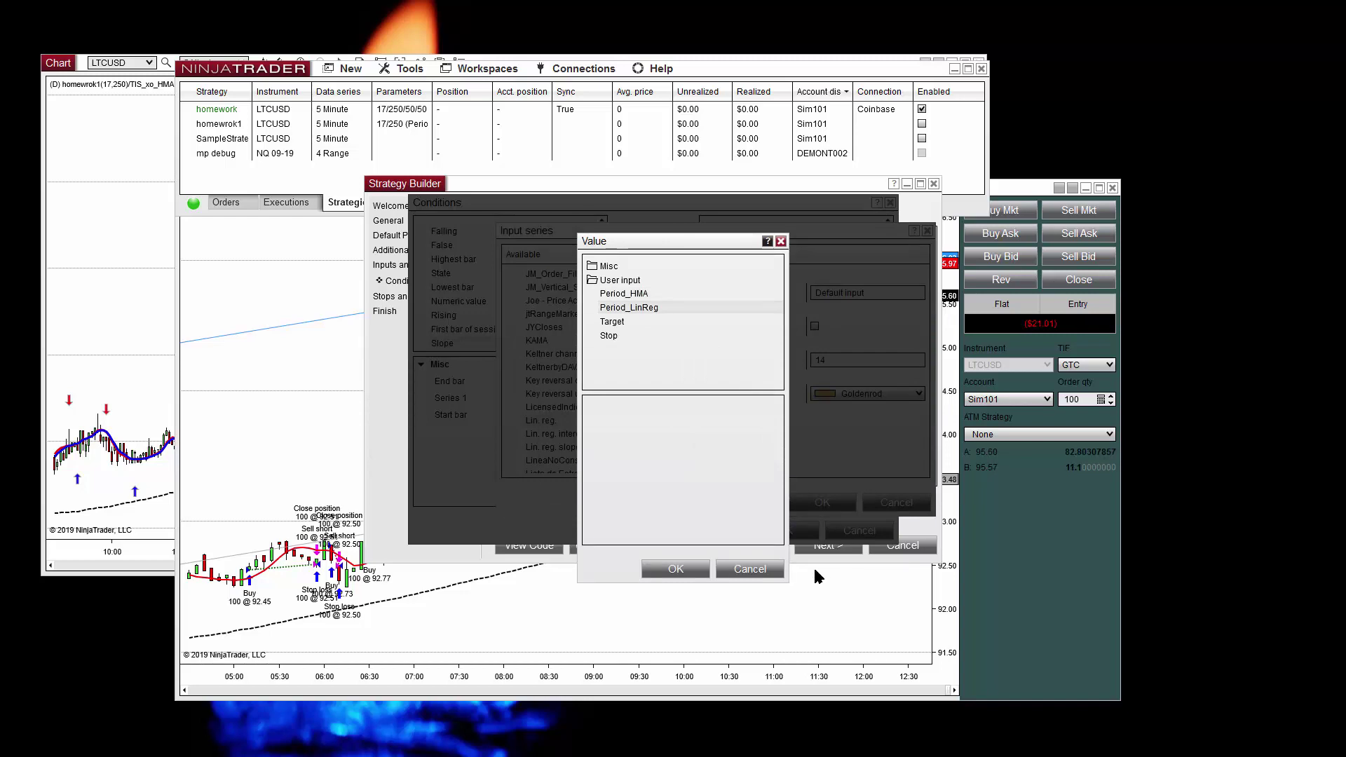
left_click(675, 569)
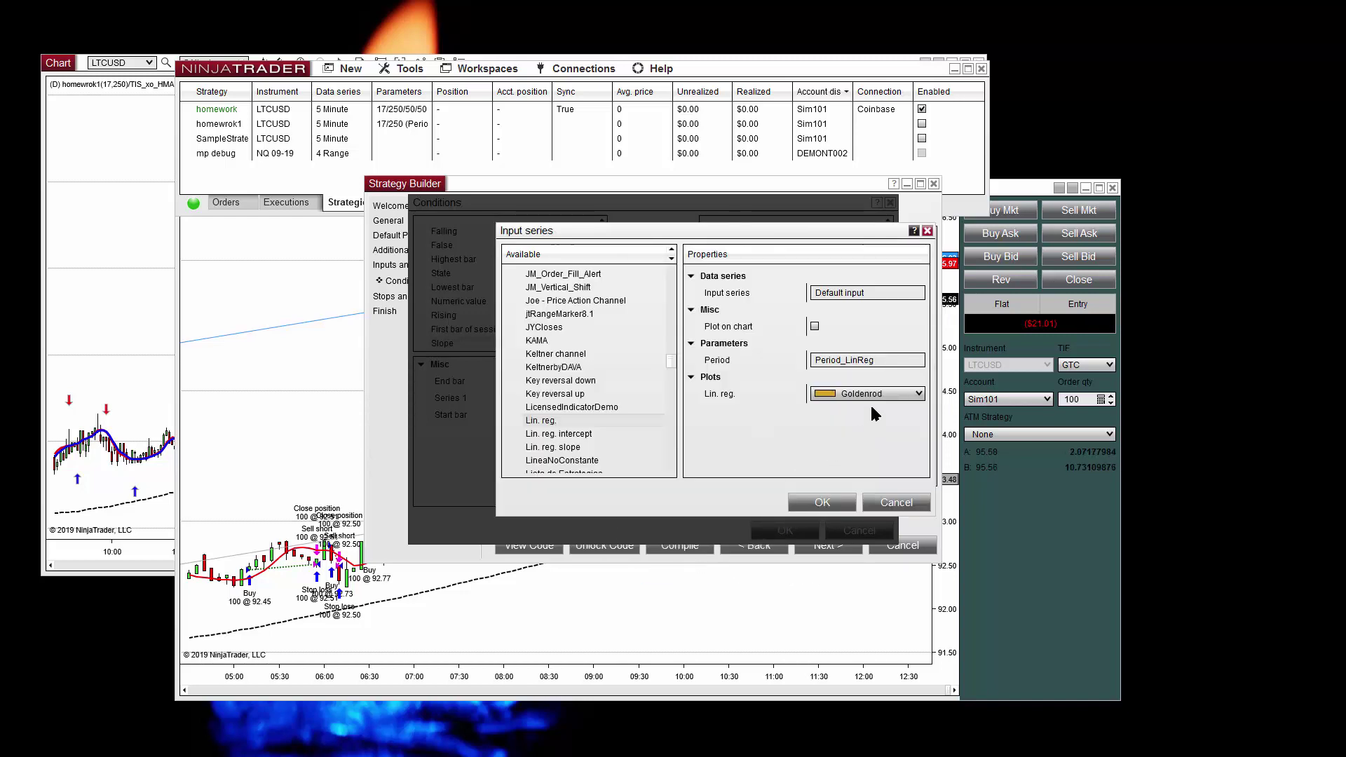
Plot the linear regression on the chart in black and save the third condition
left_click(814, 326)
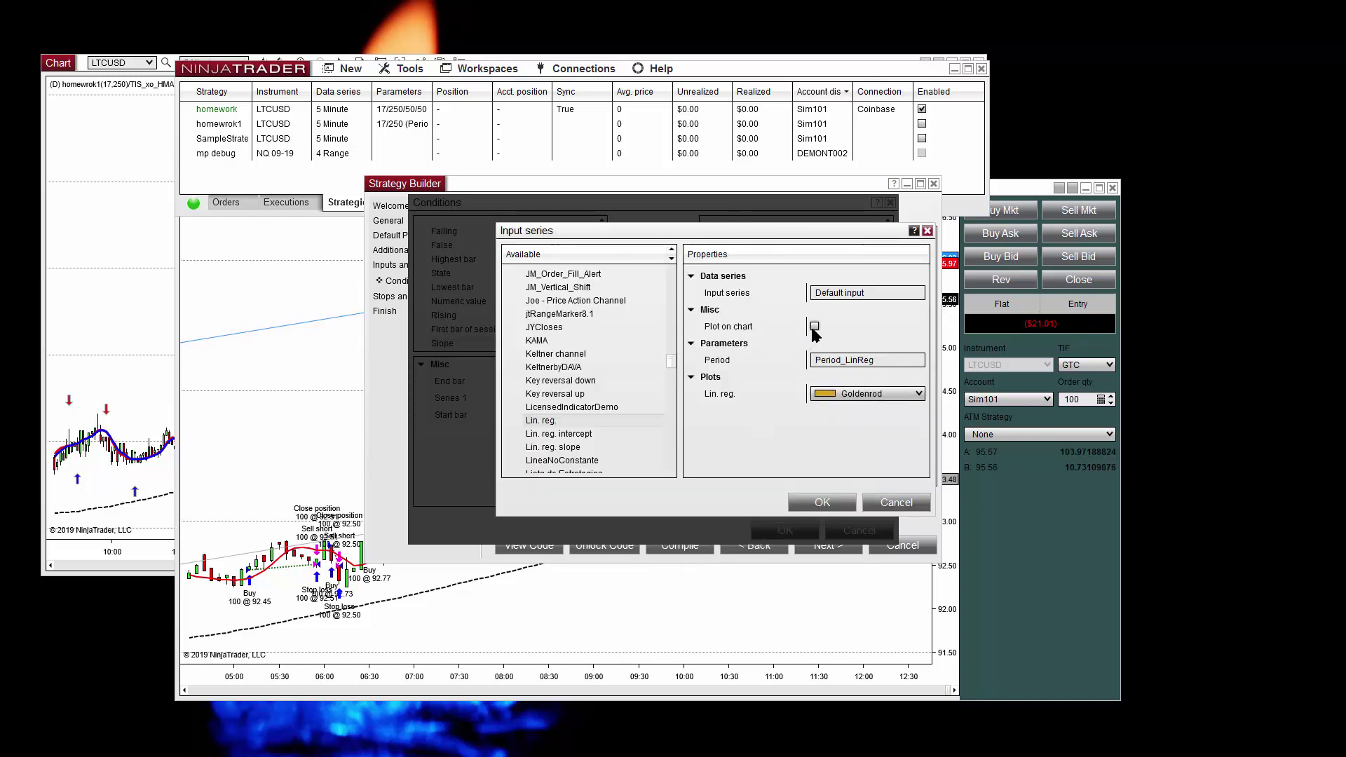
left_click(862, 395)
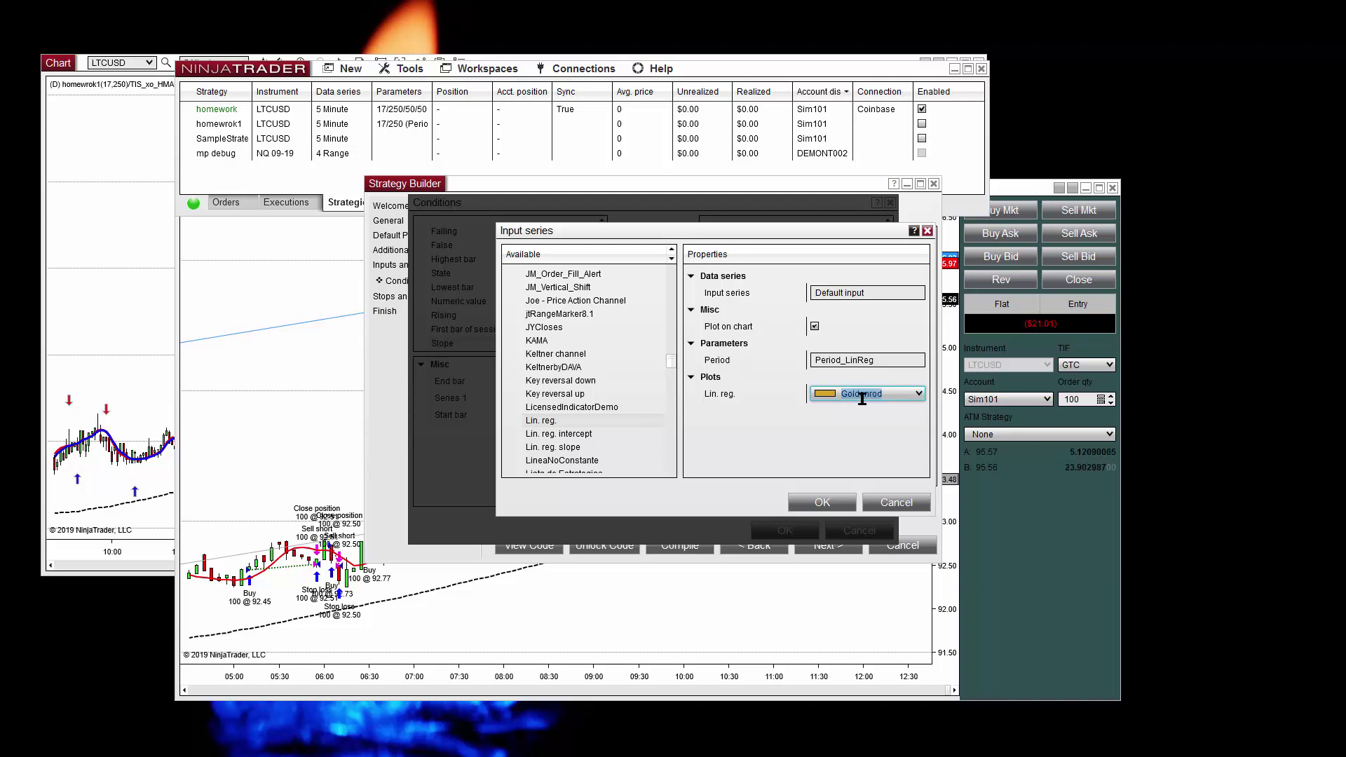
type("black")
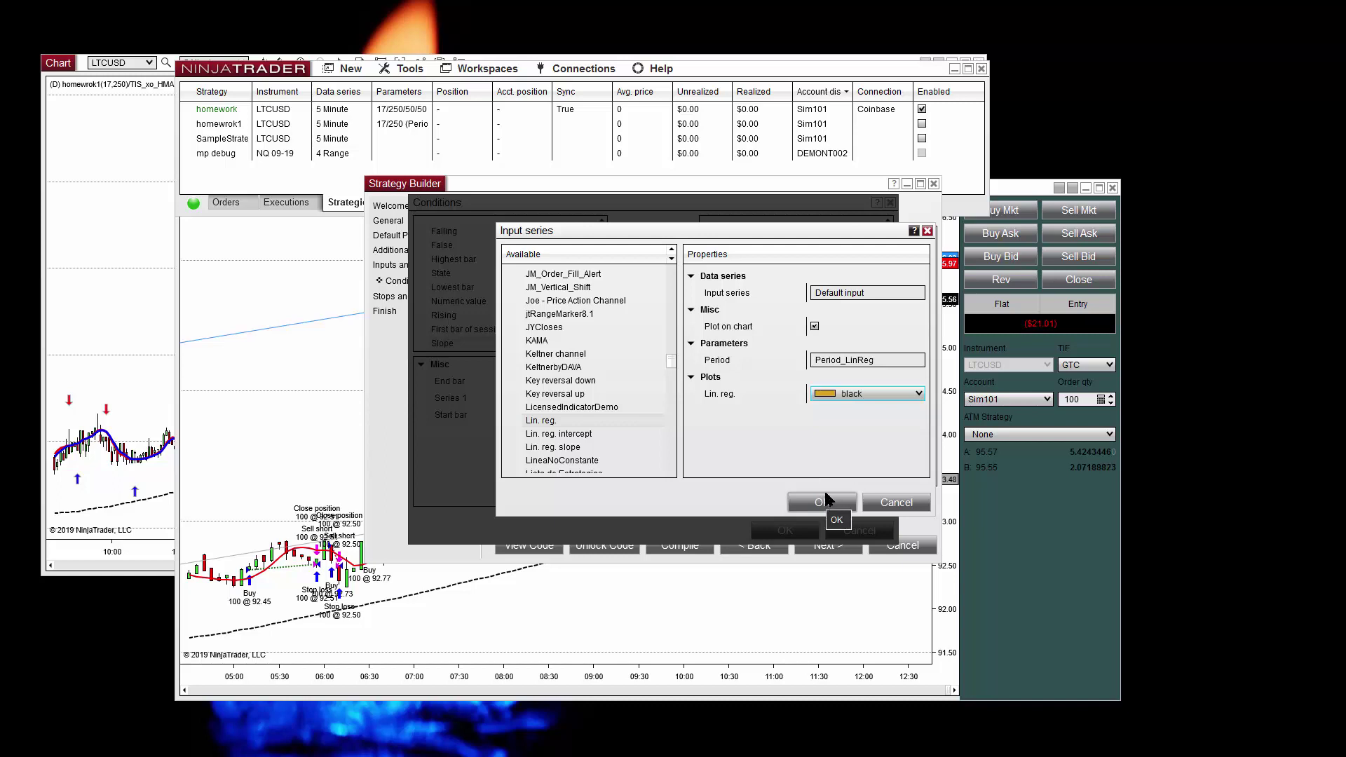
left_click(828, 501)
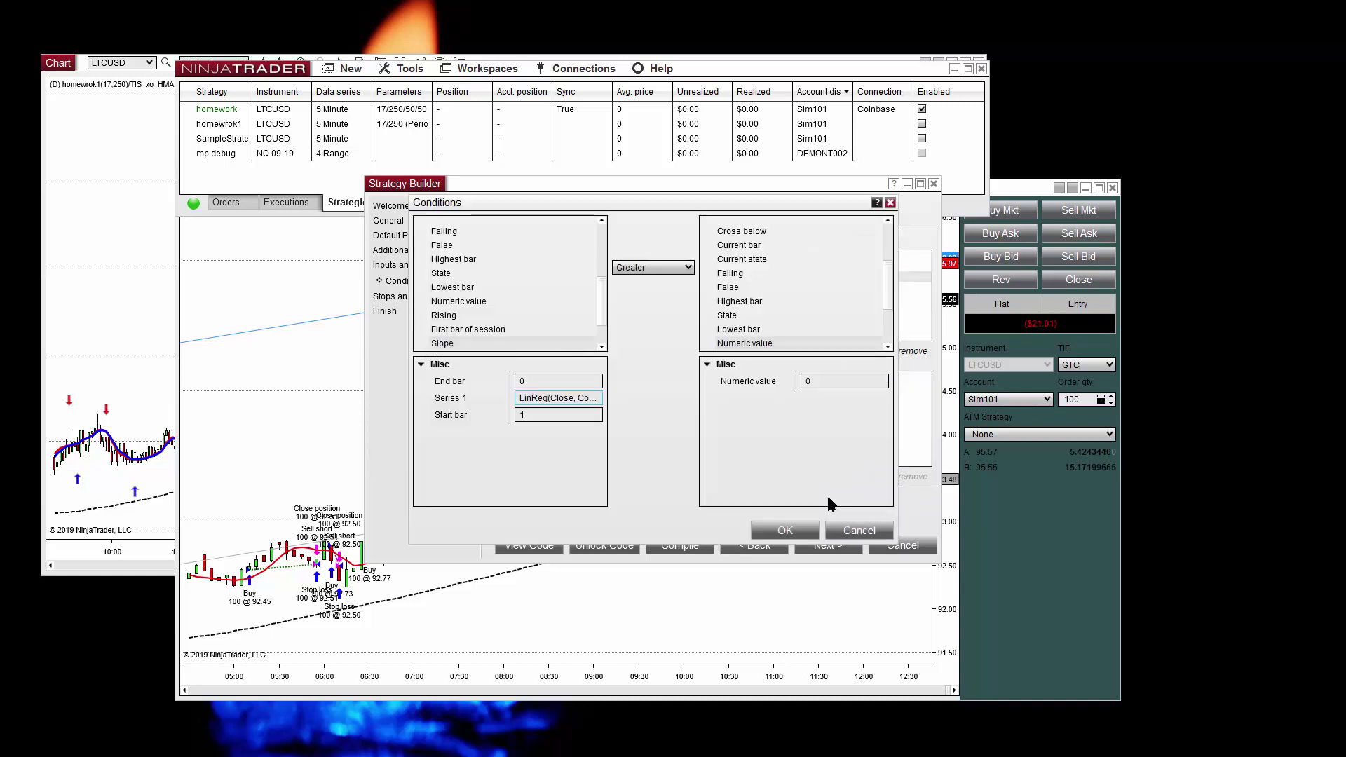
left_click(799, 531)
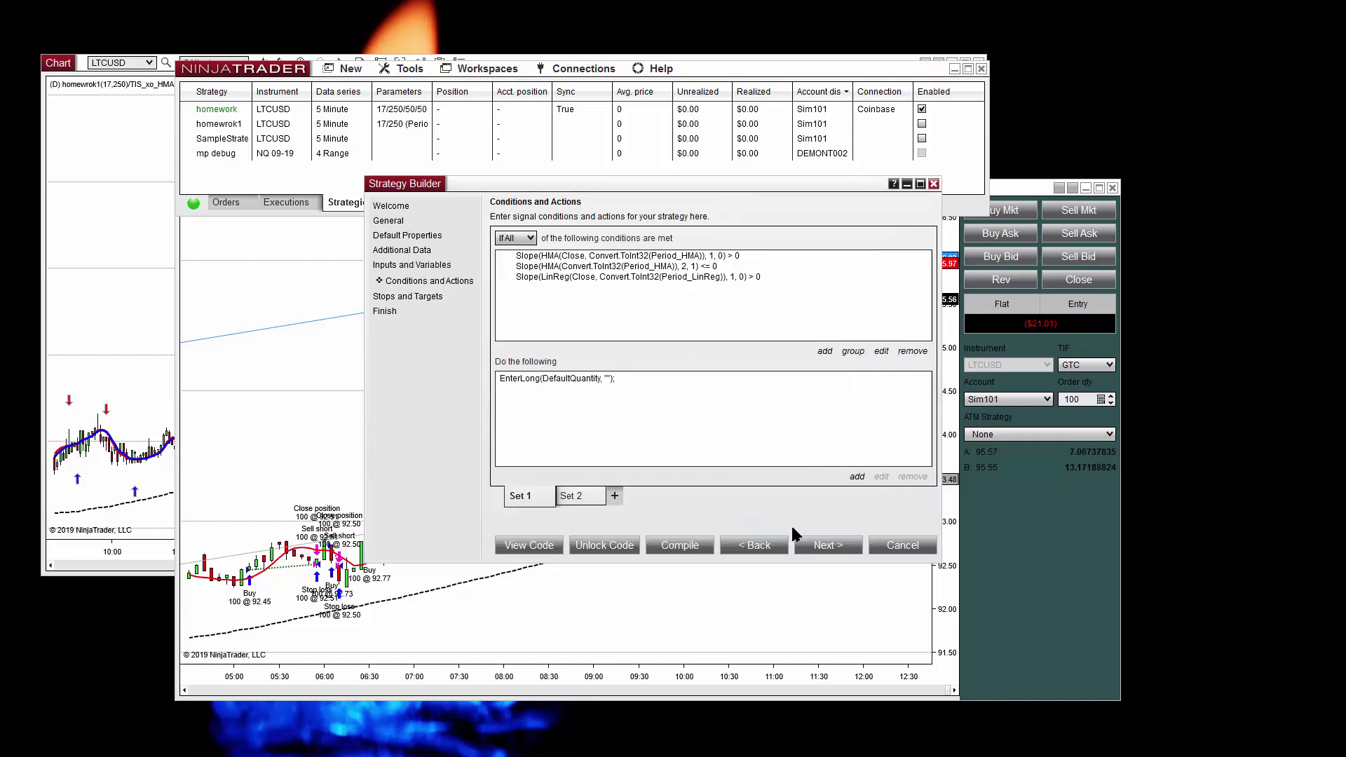
left_click(630, 276)
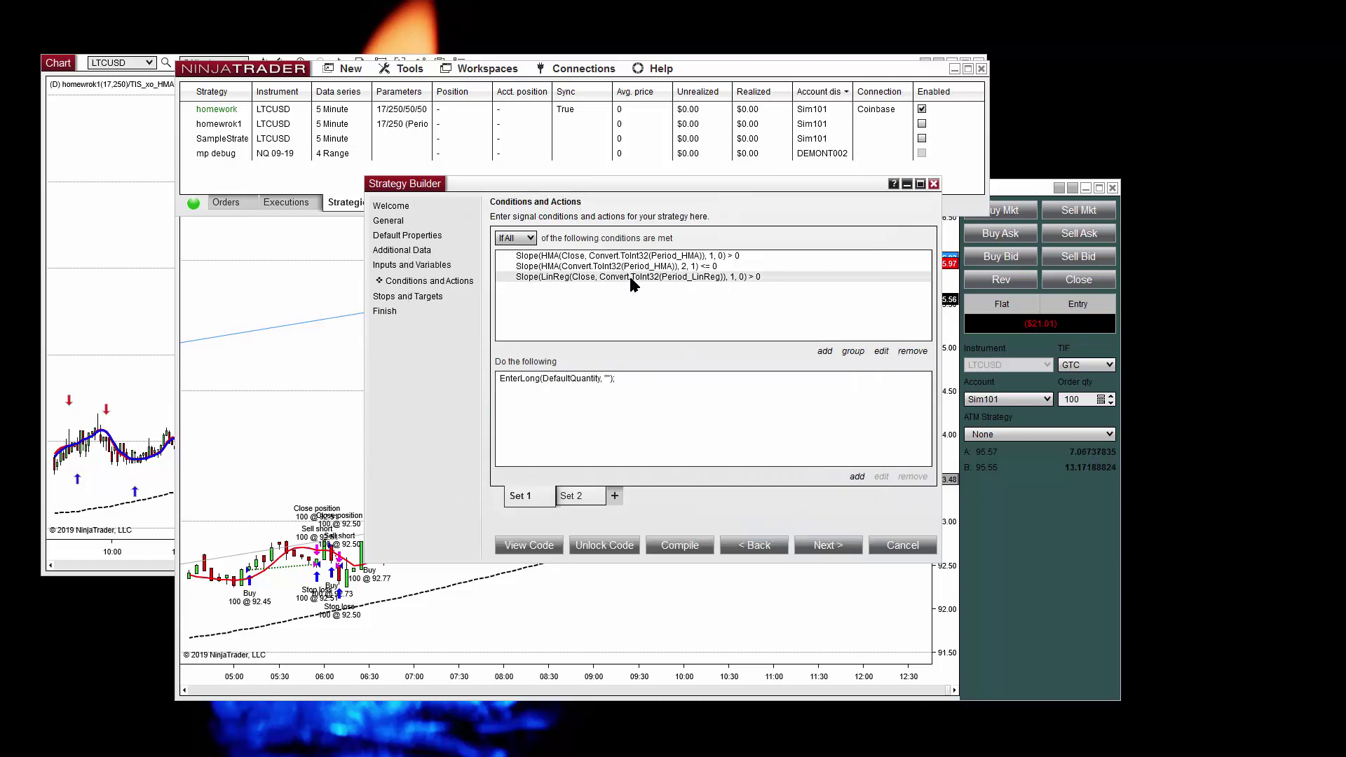
Copy the linear regression slope condition from Set 1 and paste it into Set 2
right_click(620, 277)
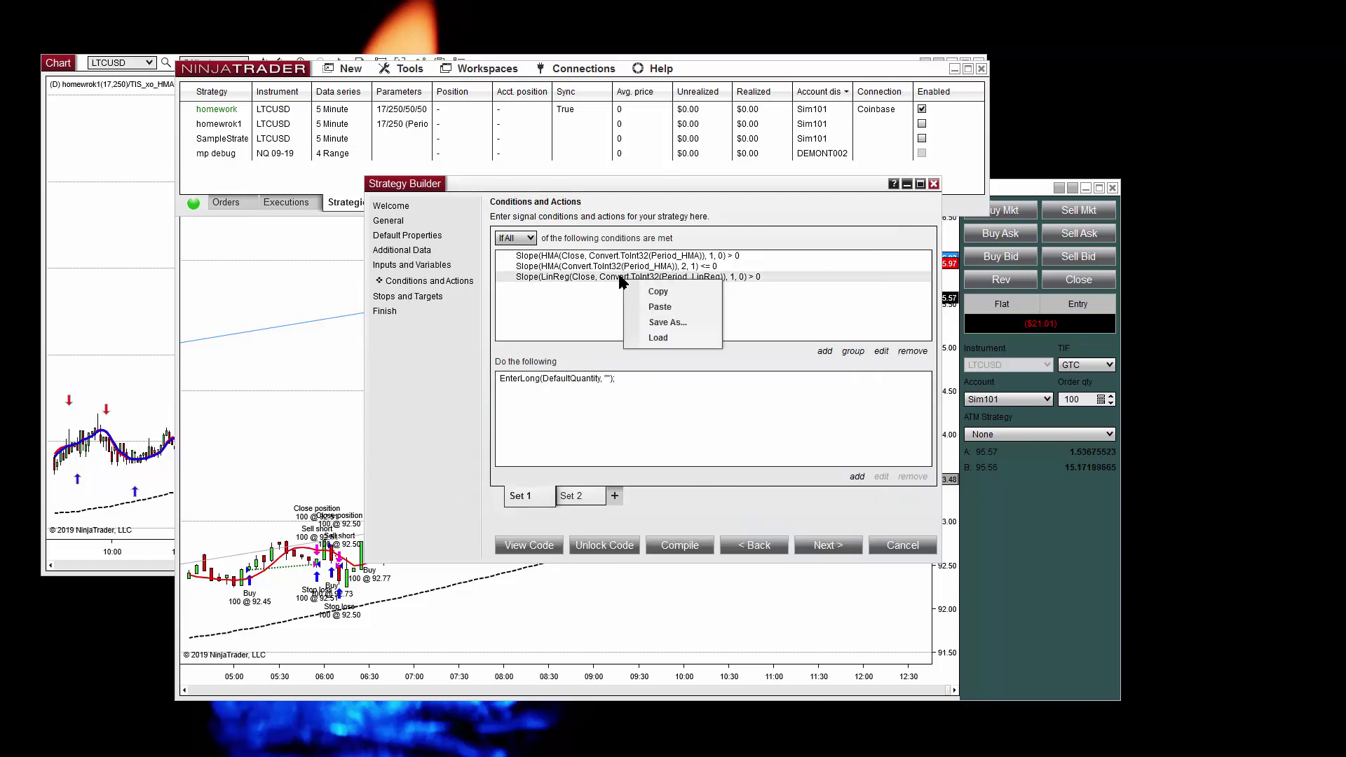
left_click(659, 291)
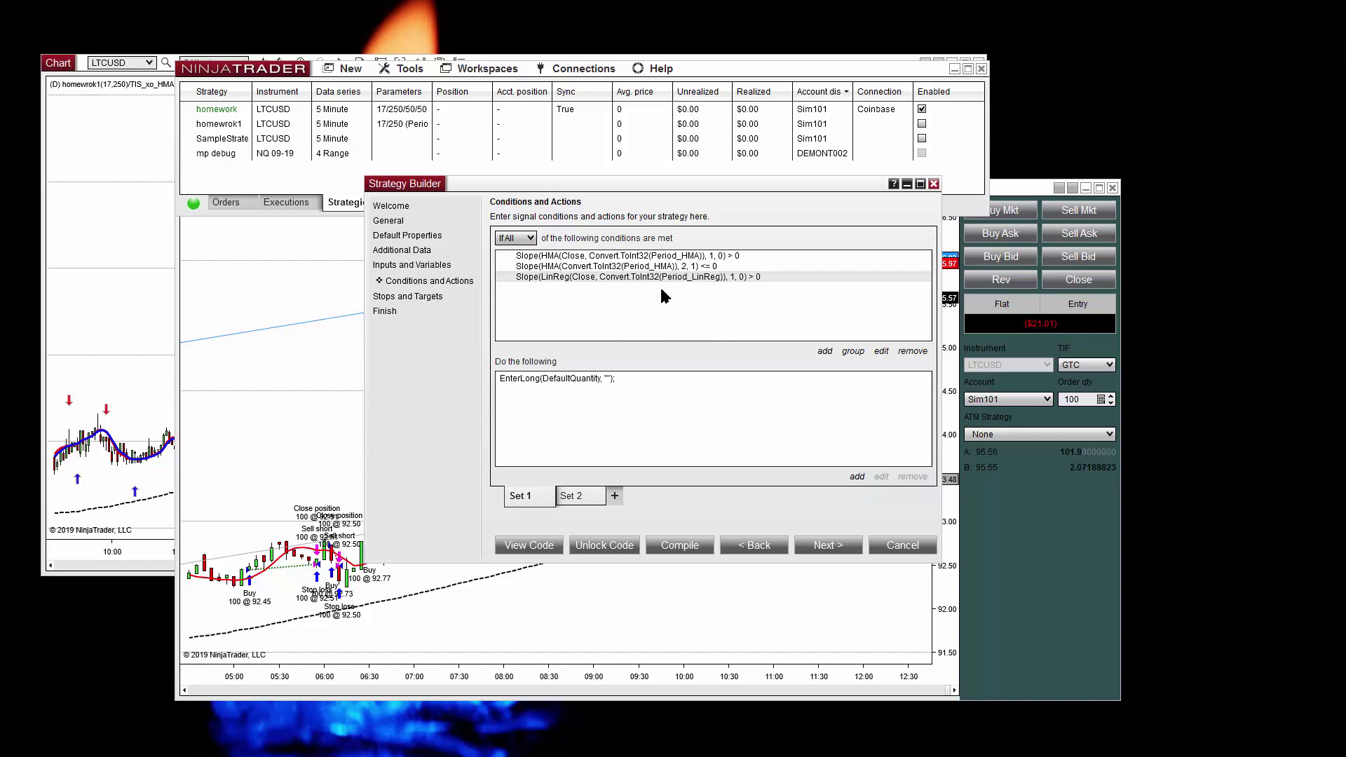
left_click(572, 497)
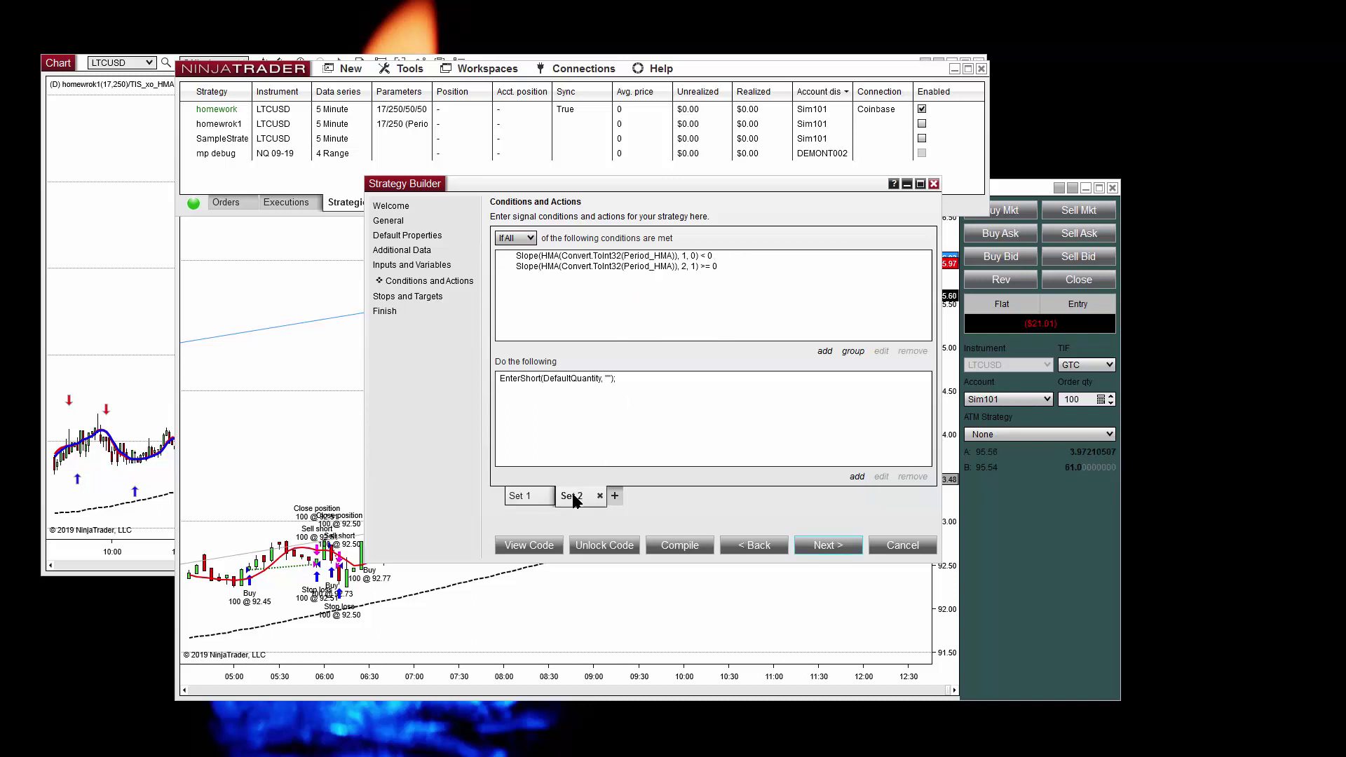
right_click(601, 293)
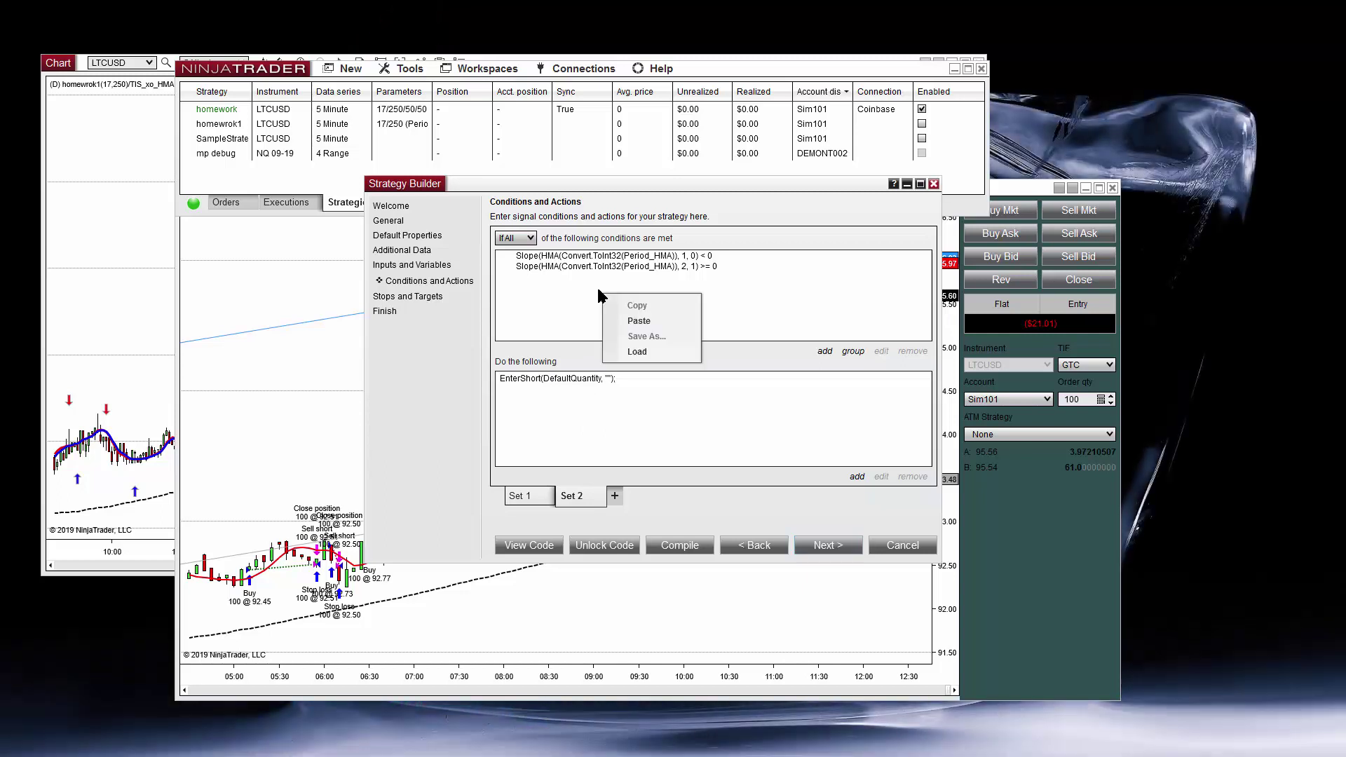
left_click(636, 320)
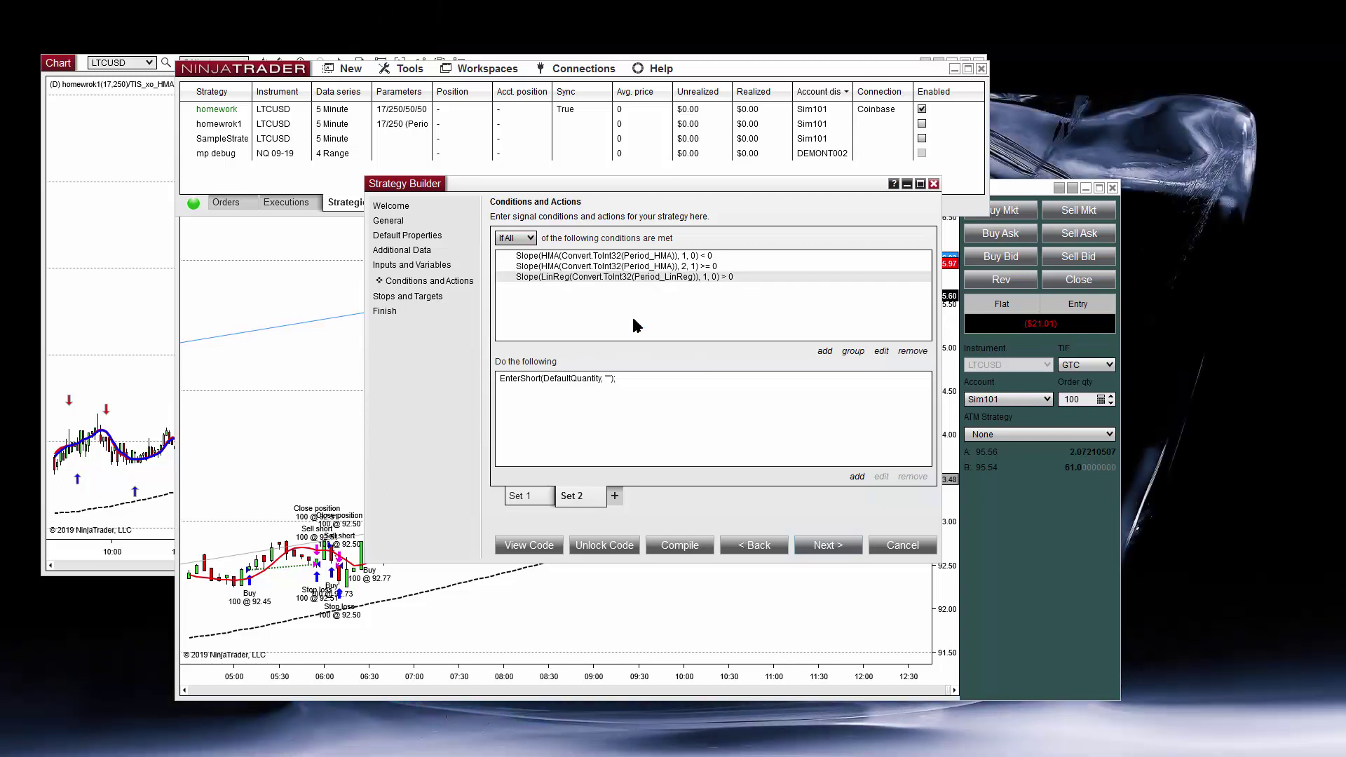
Change the pasted condition's comparison to Less than 0, save it, and advance to Finish
left_click(882, 351)
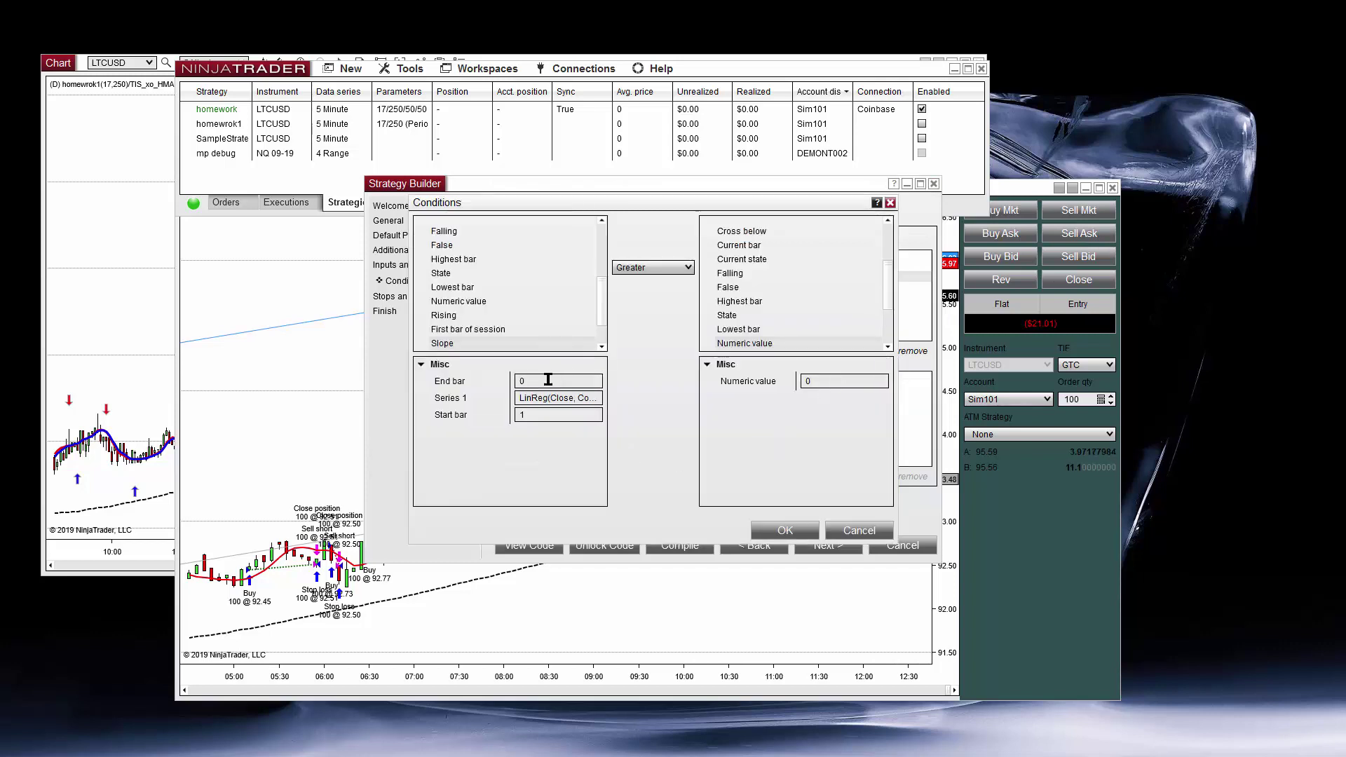
left_click(677, 272)
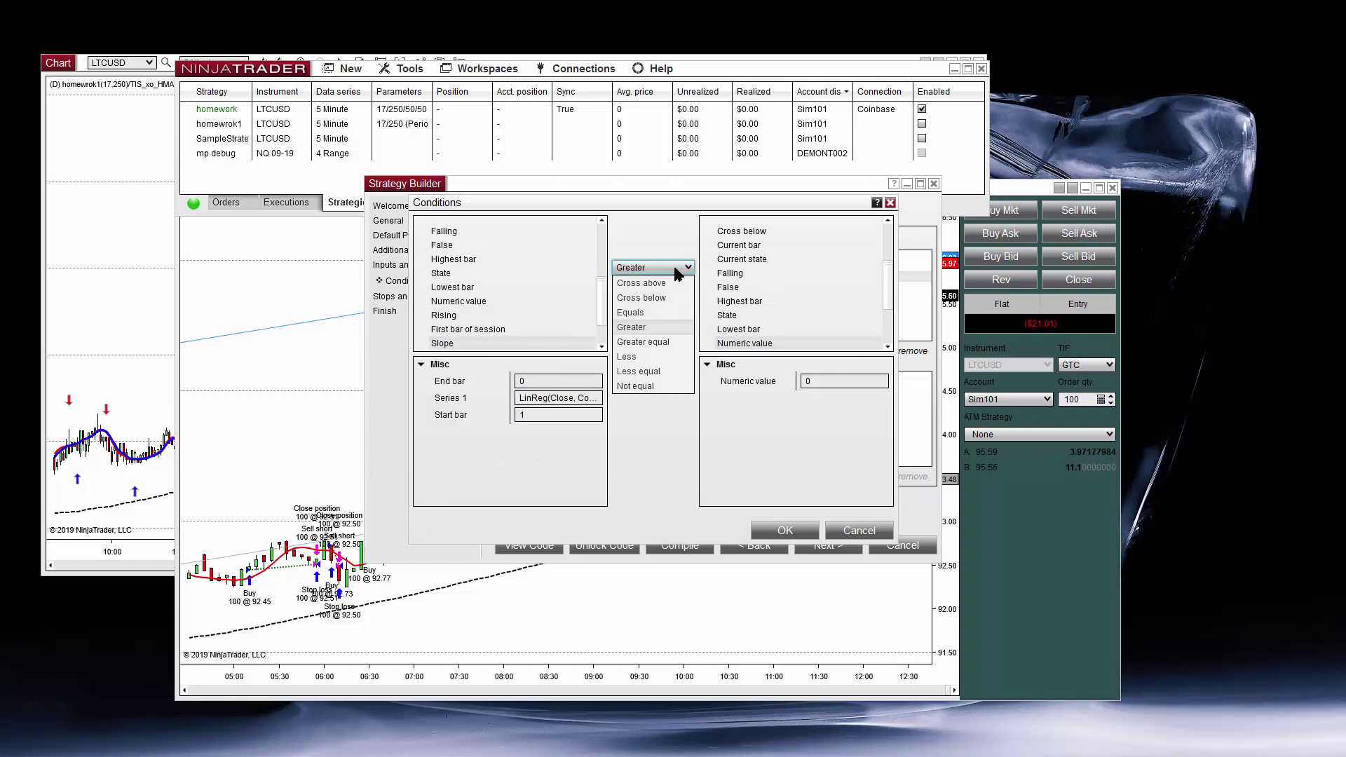
left_click(662, 353)
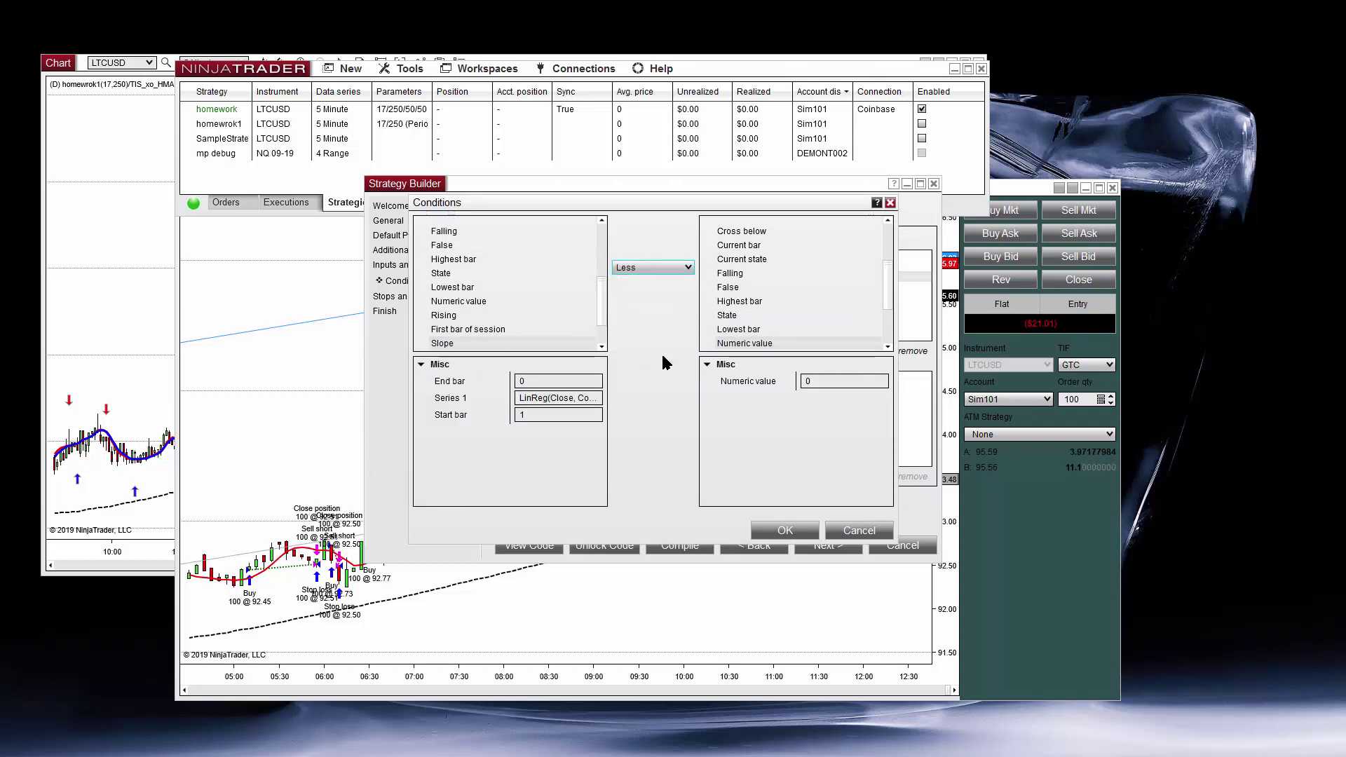
left_click(778, 533)
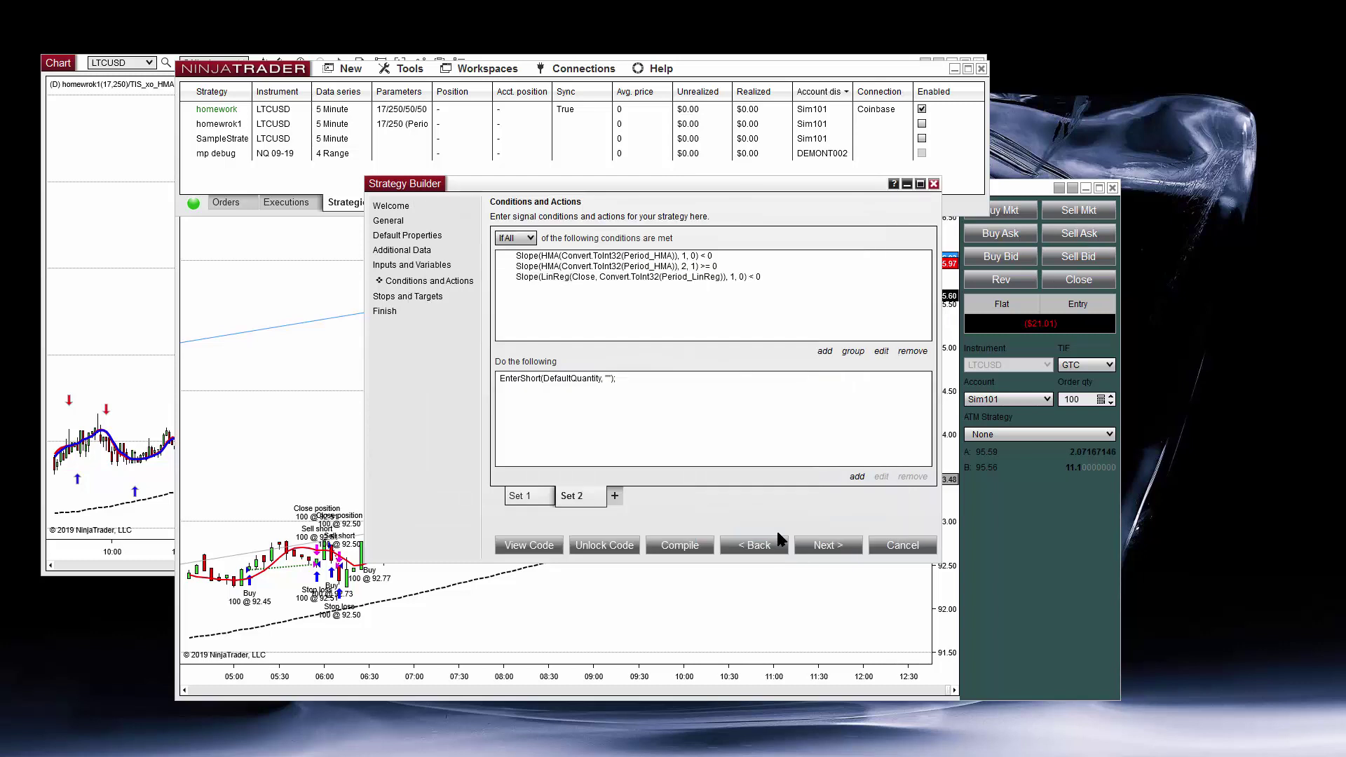
left_click(826, 552)
left_click(826, 552)
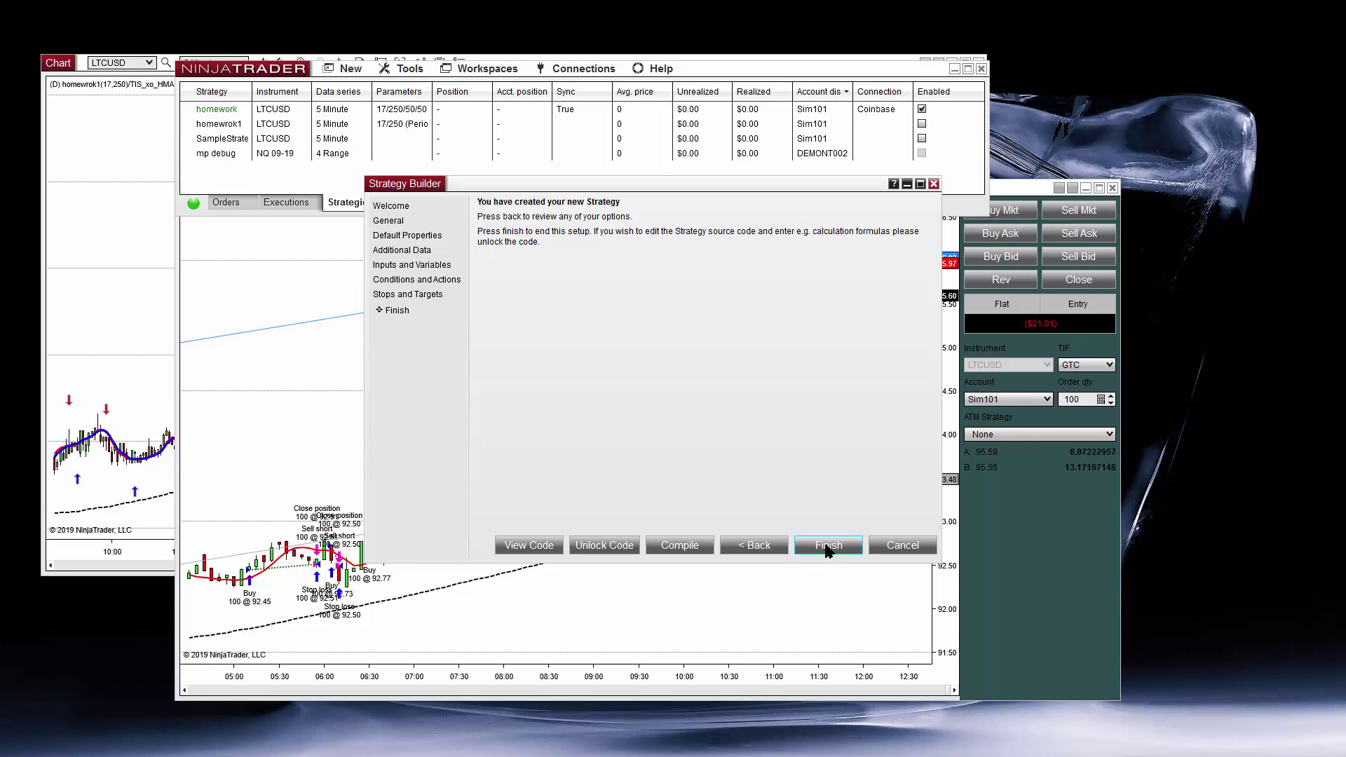
Finish the Strategy Builder and widen the LTCUSD chart window
left_click(827, 547)
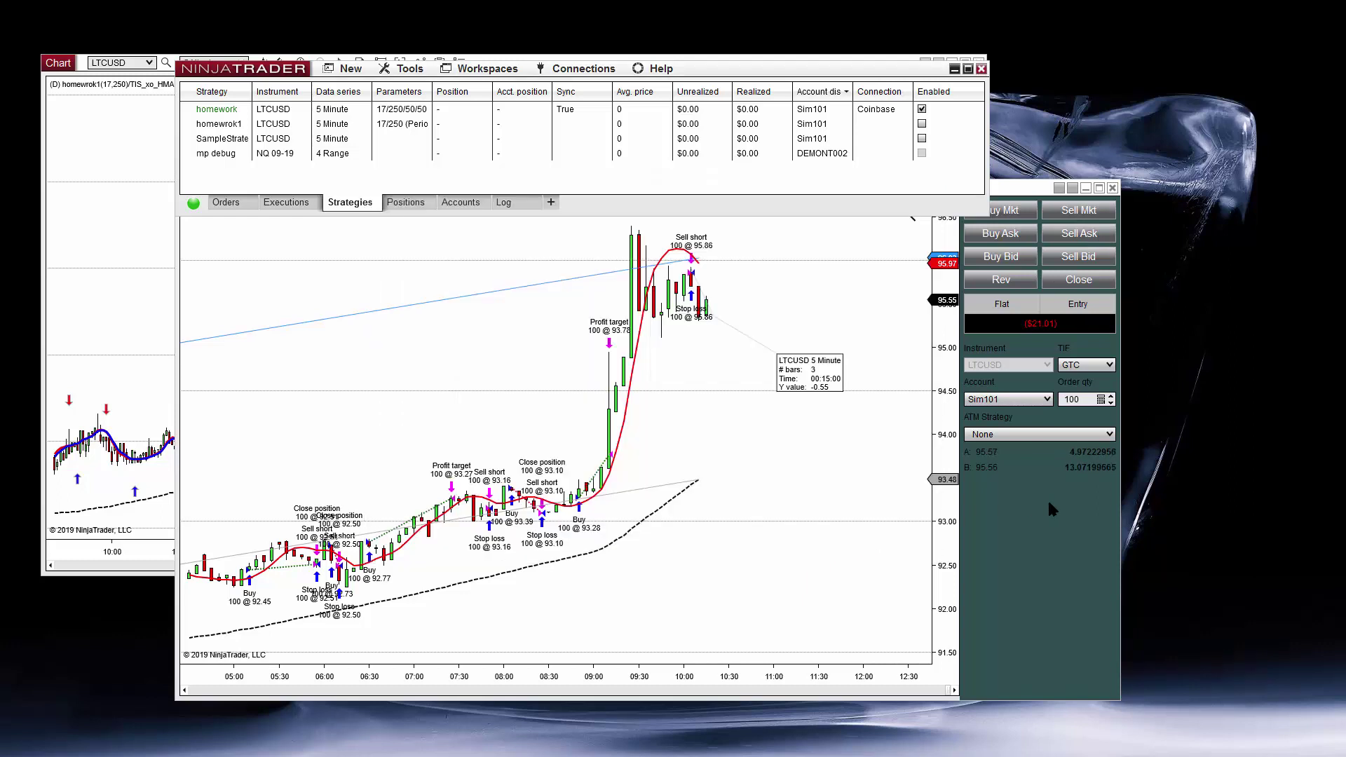
left_click_drag(1118, 547, 1327, 547)
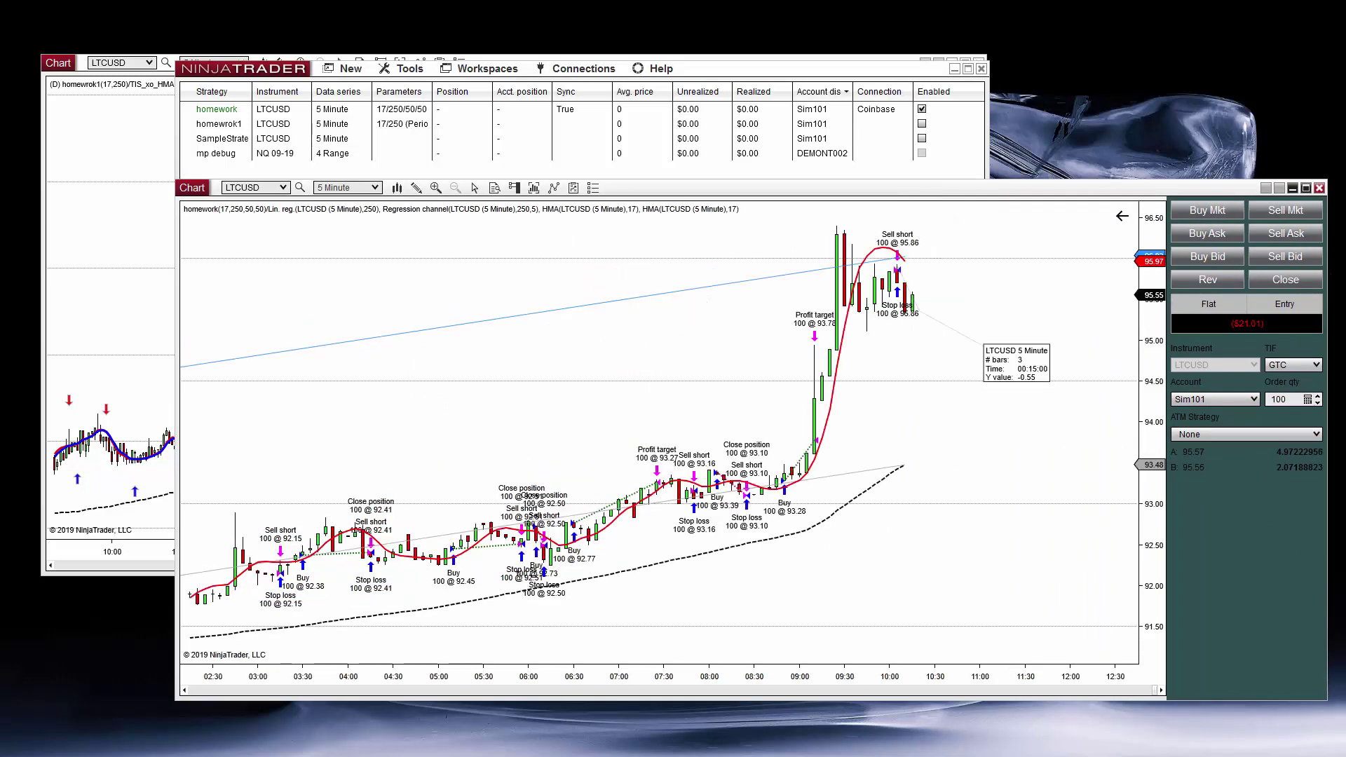
left_click_drag(177, 614, 56, 613)
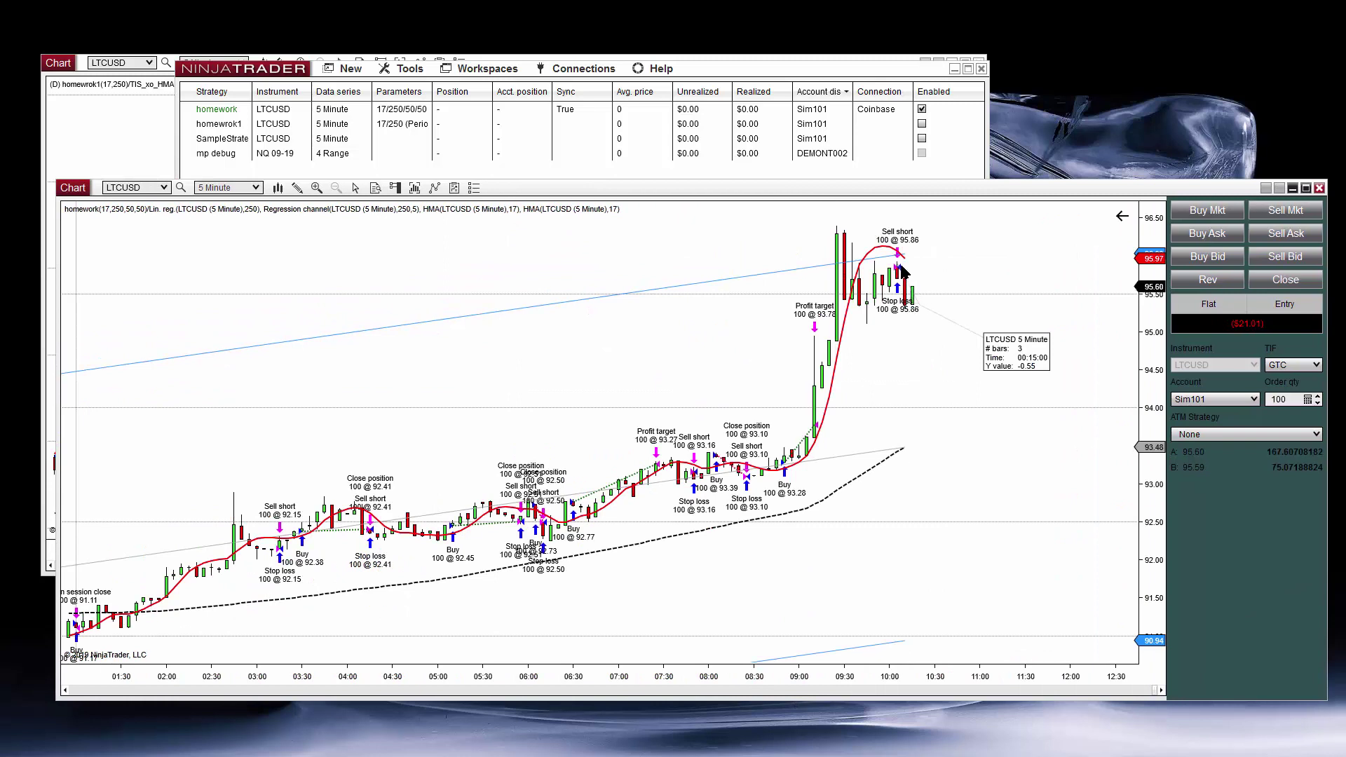
Re-enable homework in Control Center and compress the time axis to show Jul 30–31 trades
left_click(922, 110)
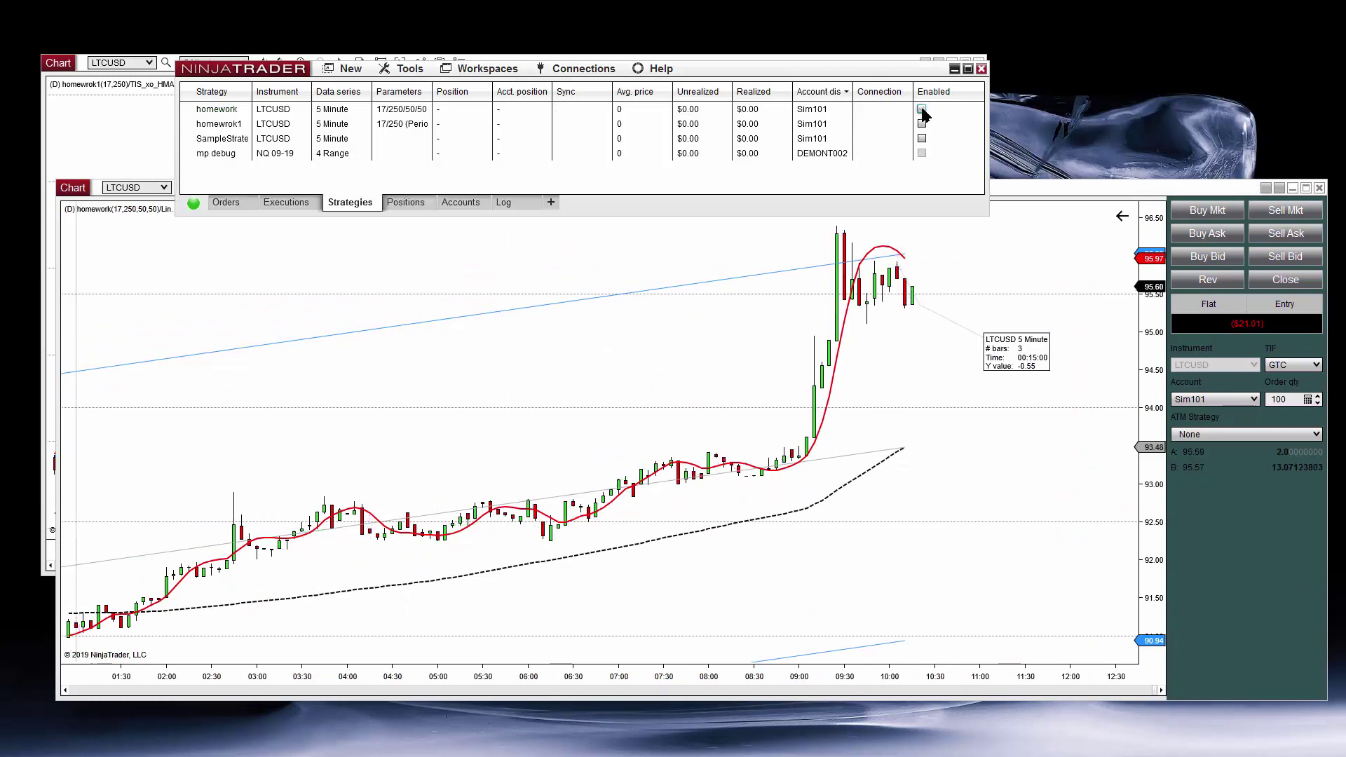
left_click(922, 110)
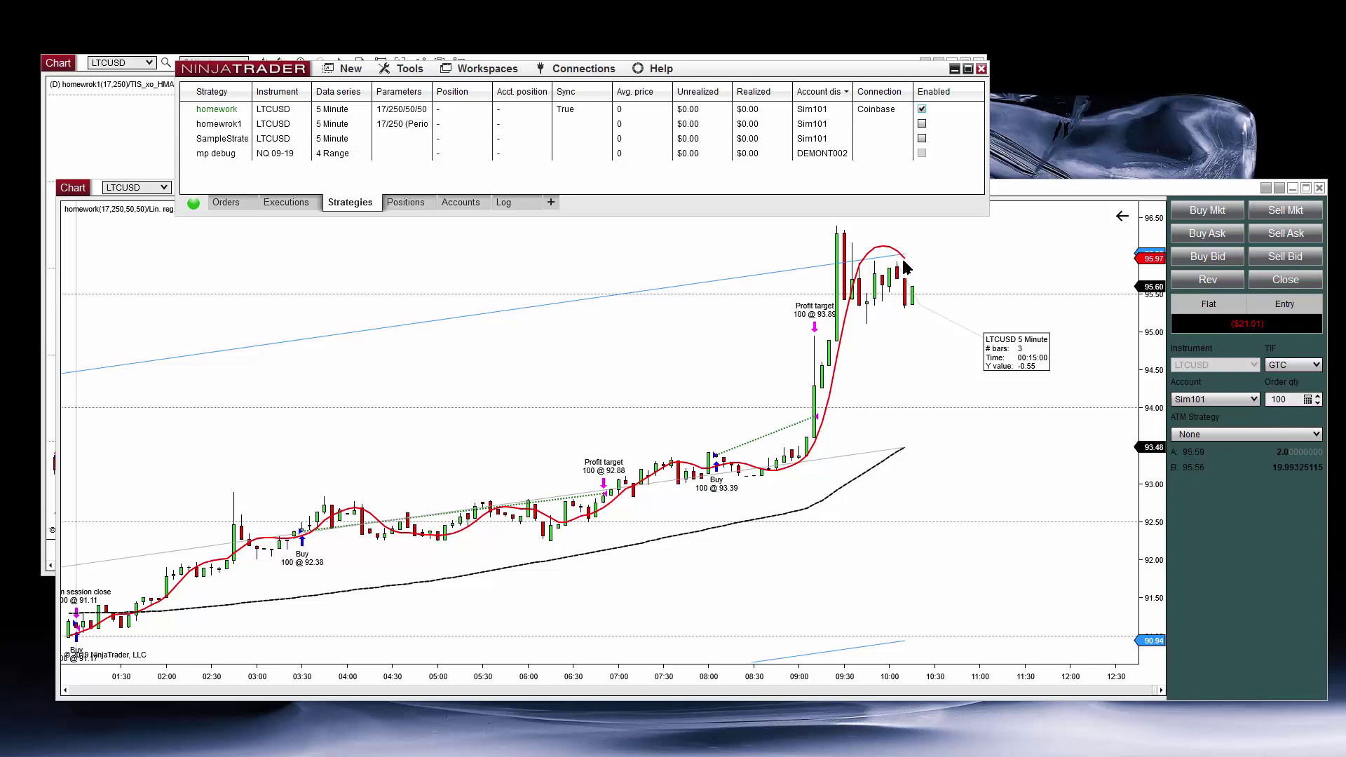
left_click_drag(306, 671, 371, 680)
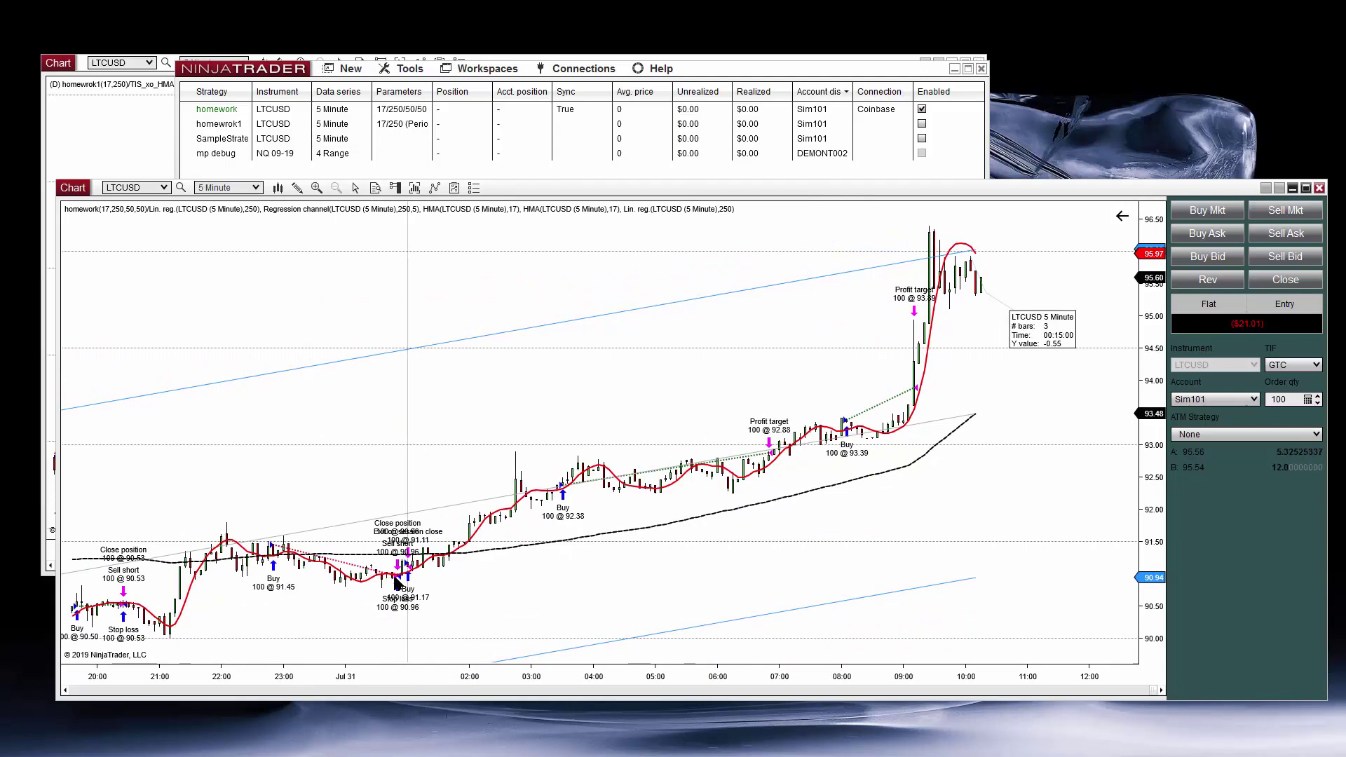
left_click_drag(290, 678, 472, 673)
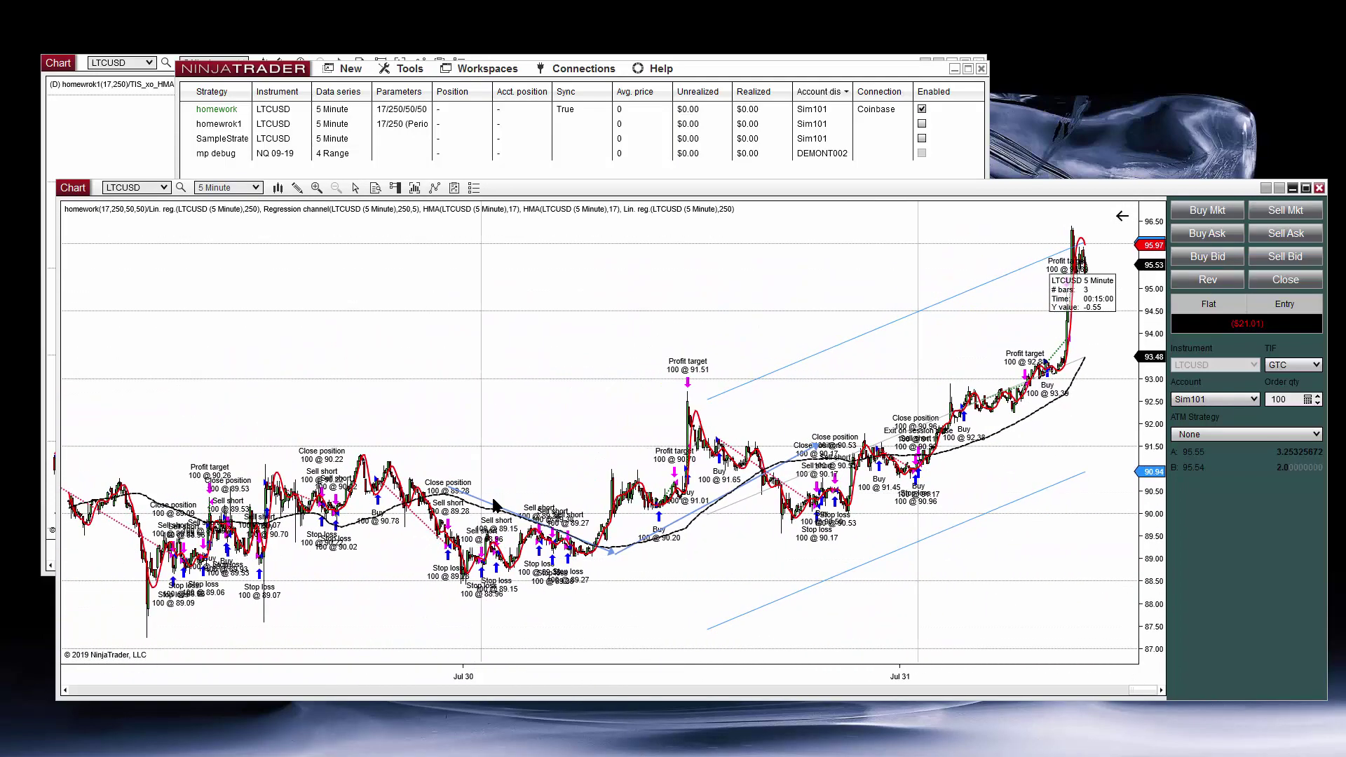
View homework(17,250,50,50)'s Historical performance, note the $1,981 net loss, then close the report
right_click(490, 291)
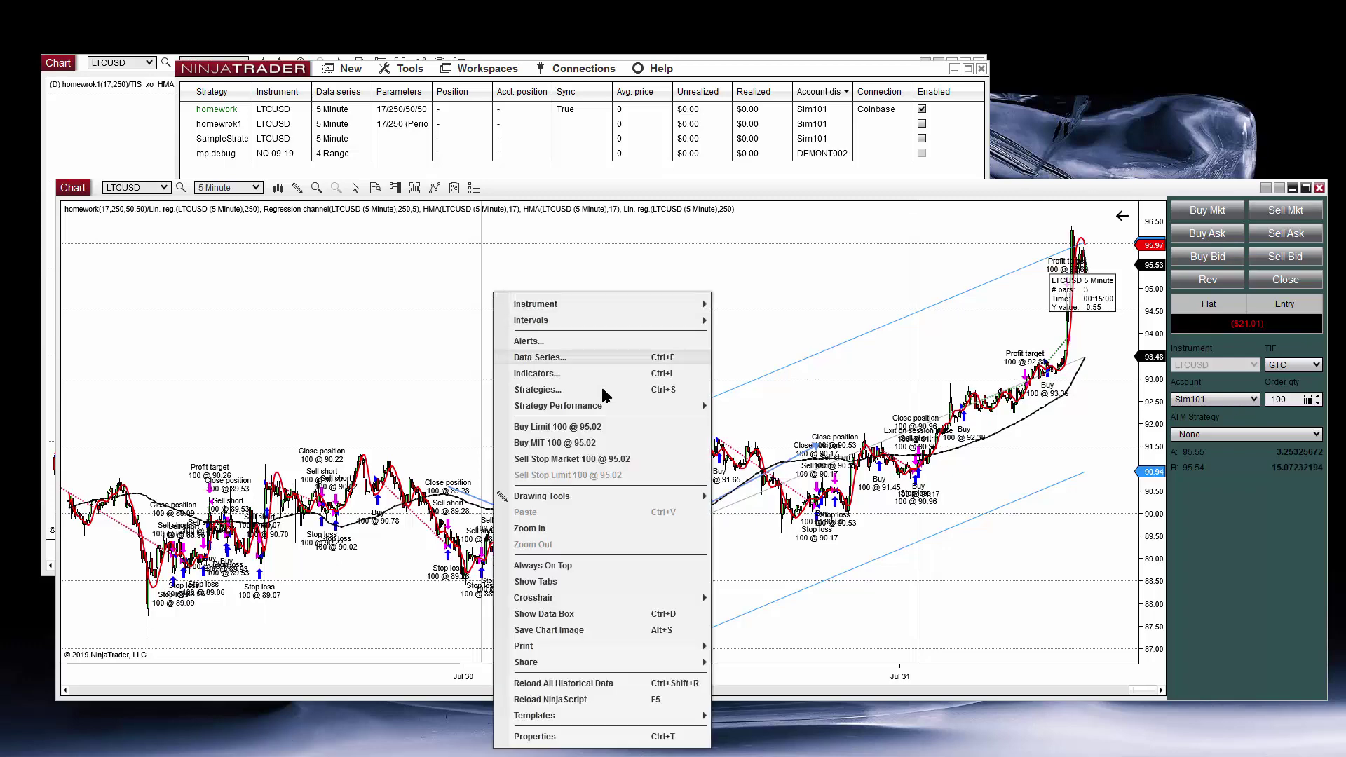
mouse_move(602, 407)
mouse_move(782, 416)
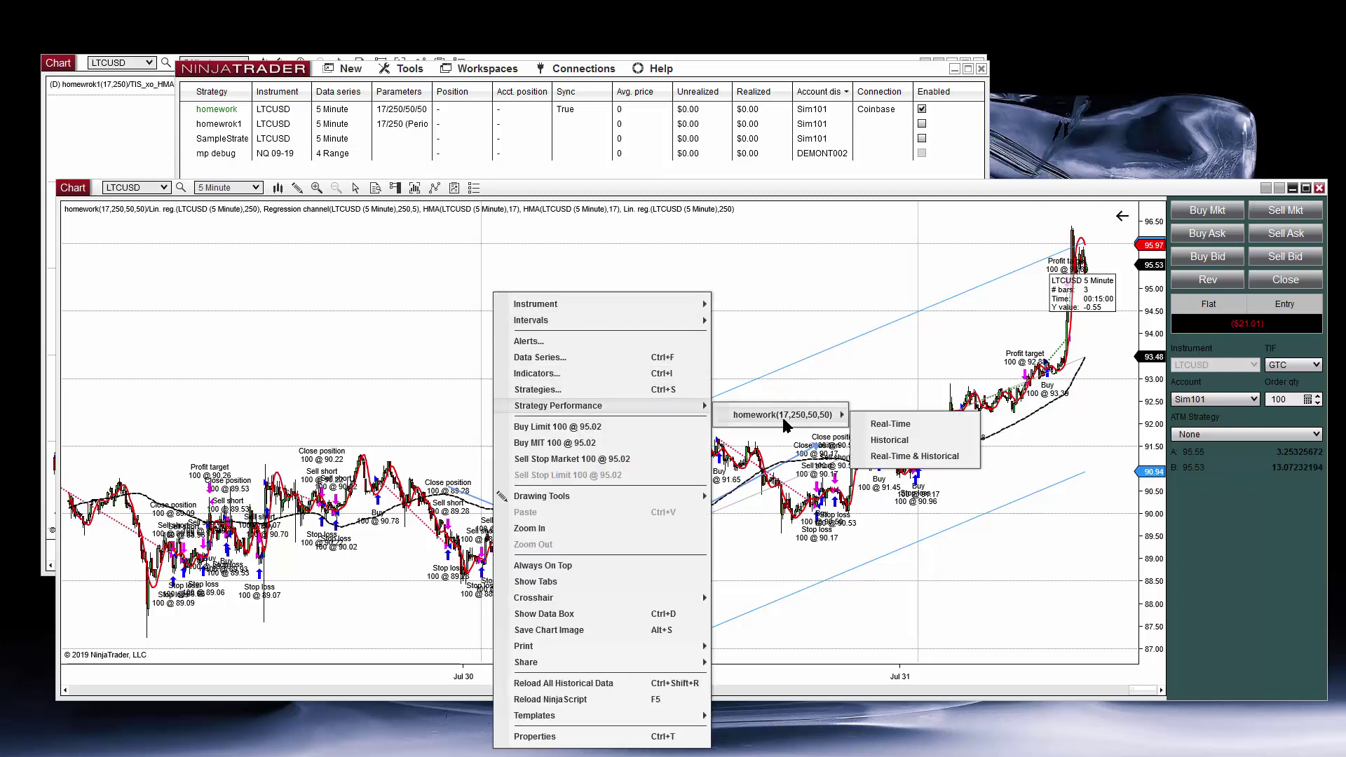
left_click(904, 440)
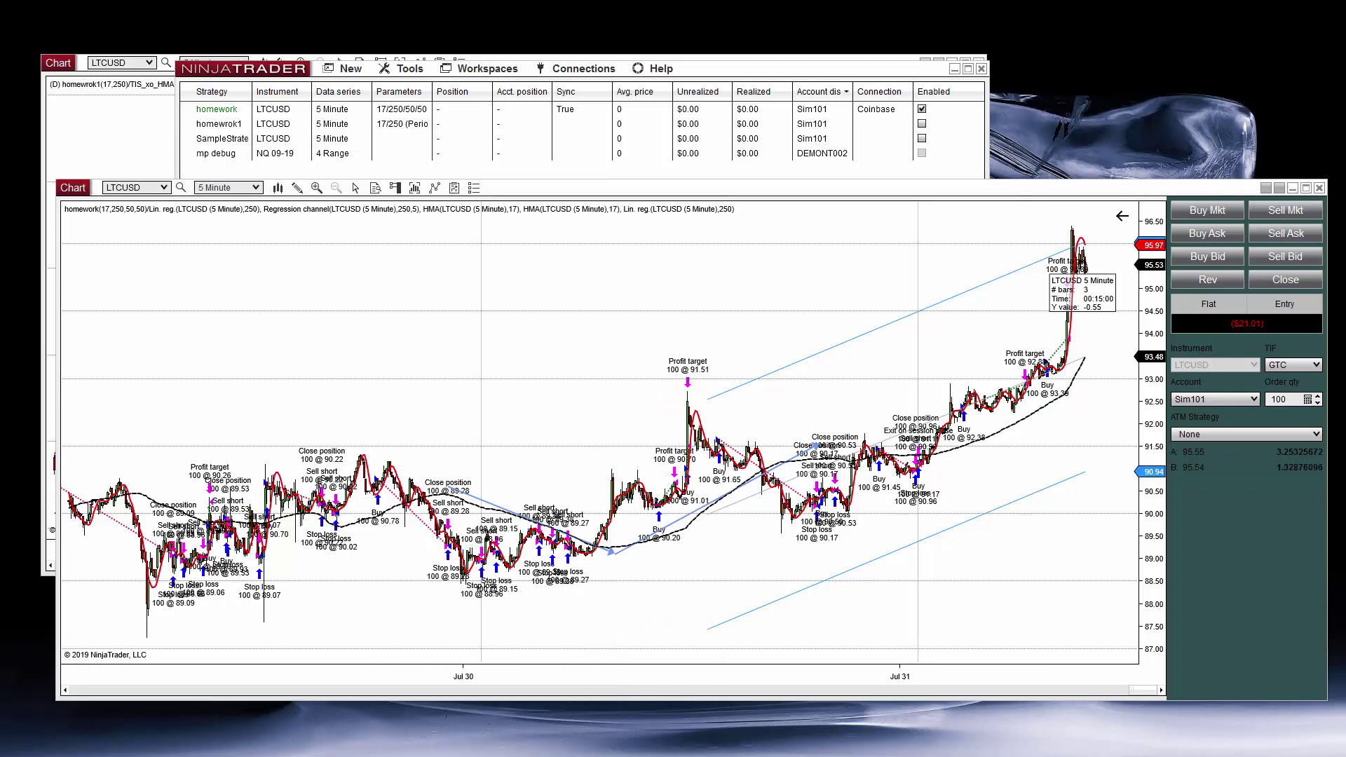
left_click(484, 280)
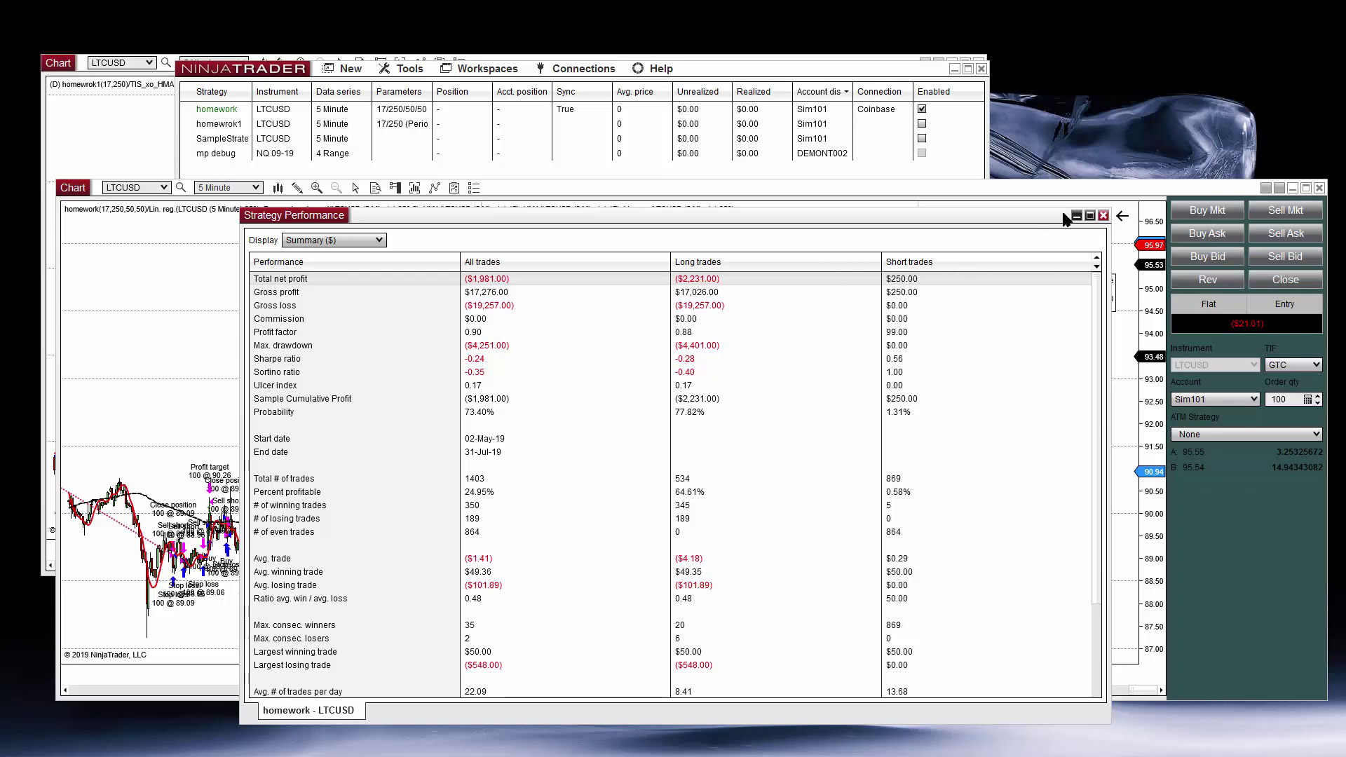
left_click(1103, 216)
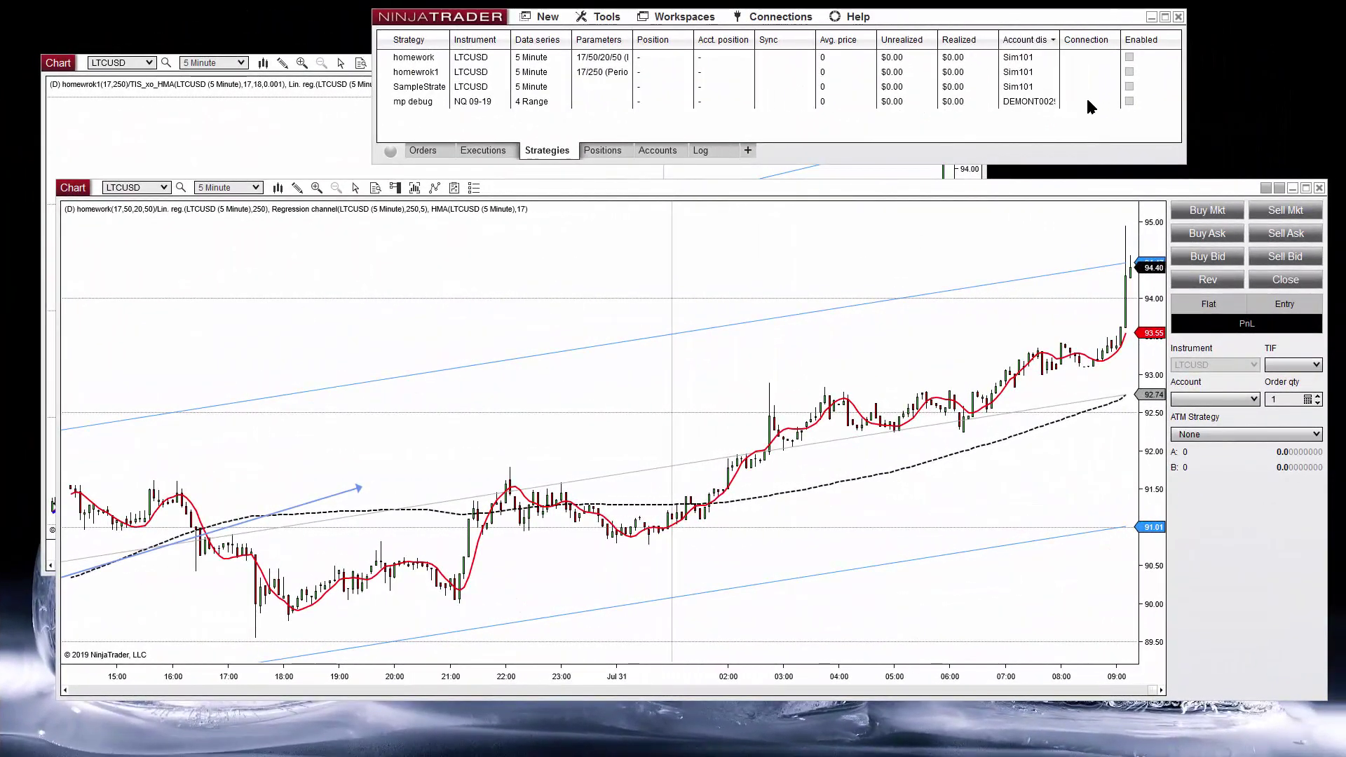
Open a new Strategy Analyzer with Backtest type and the homework strategy selected
left_click(546, 18)
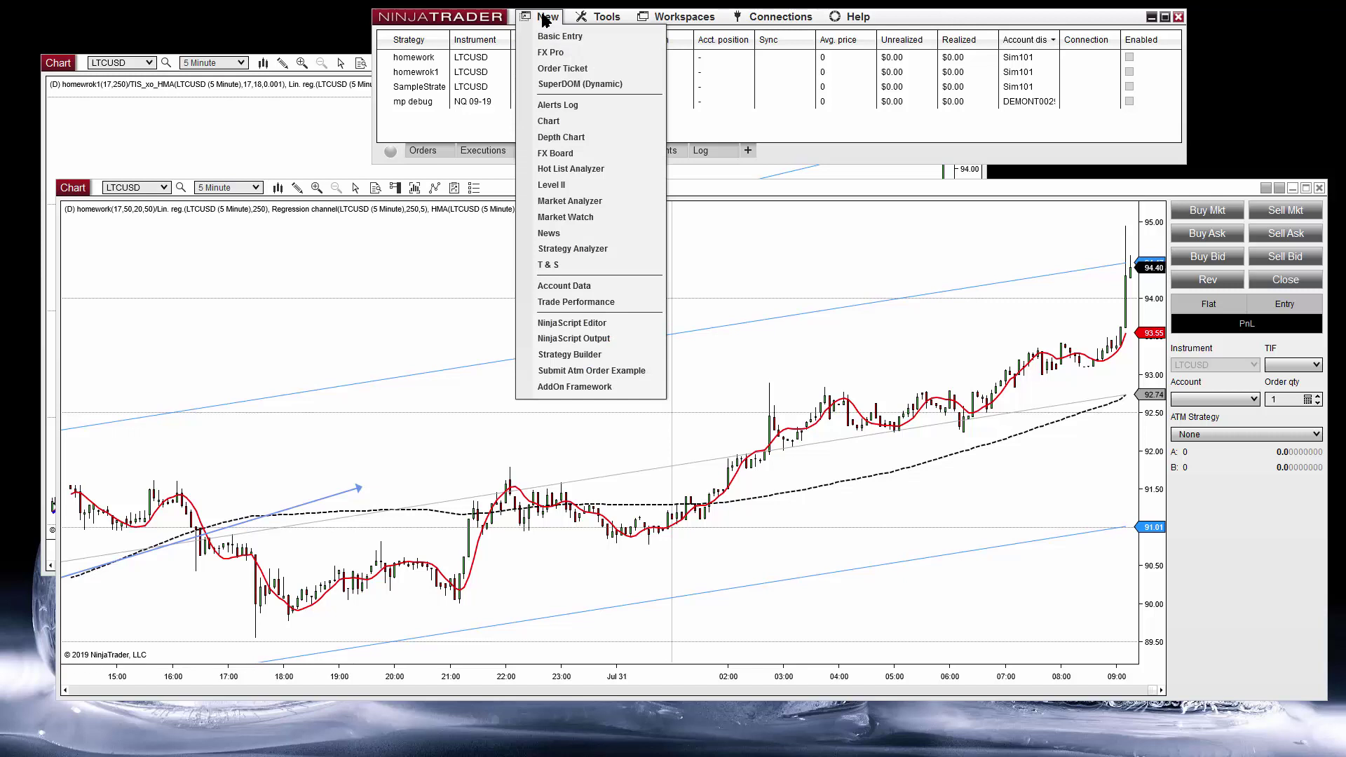
left_click(579, 263)
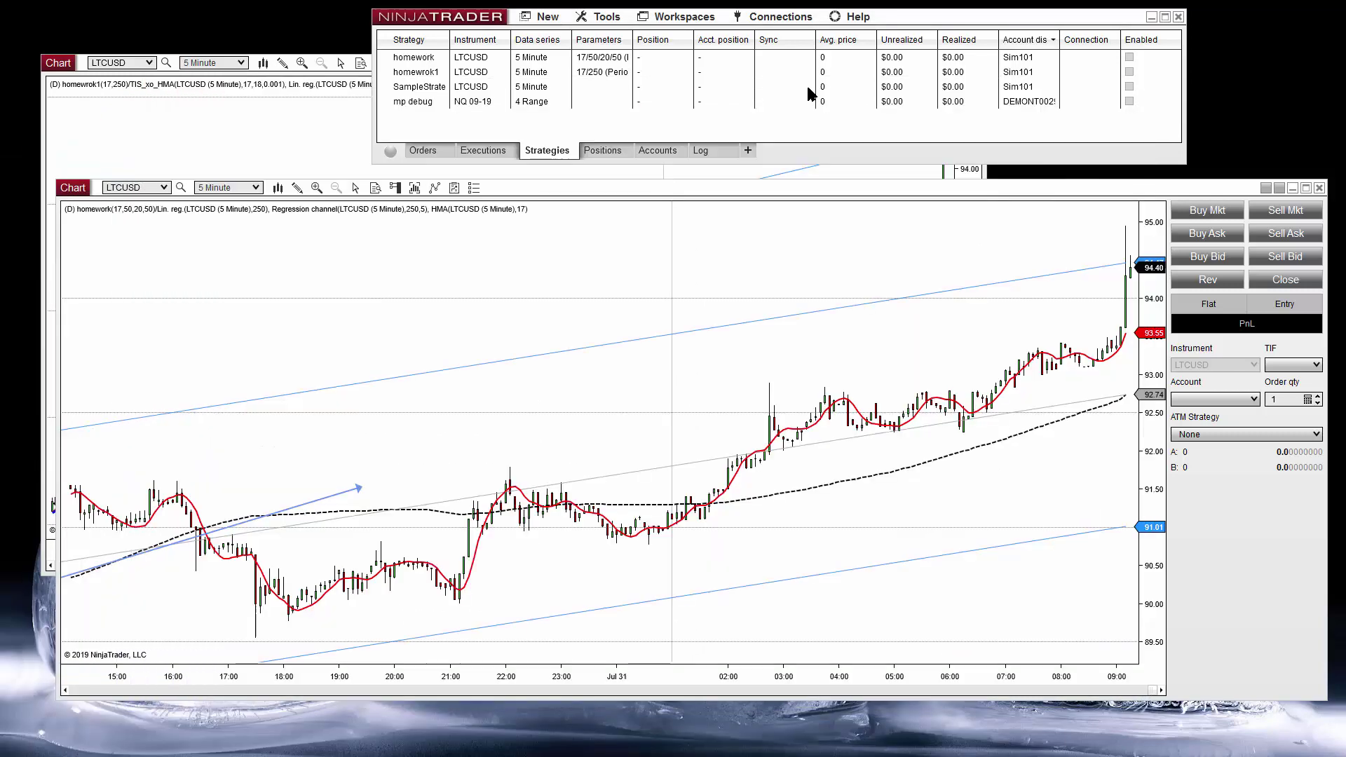
left_click(1104, 140)
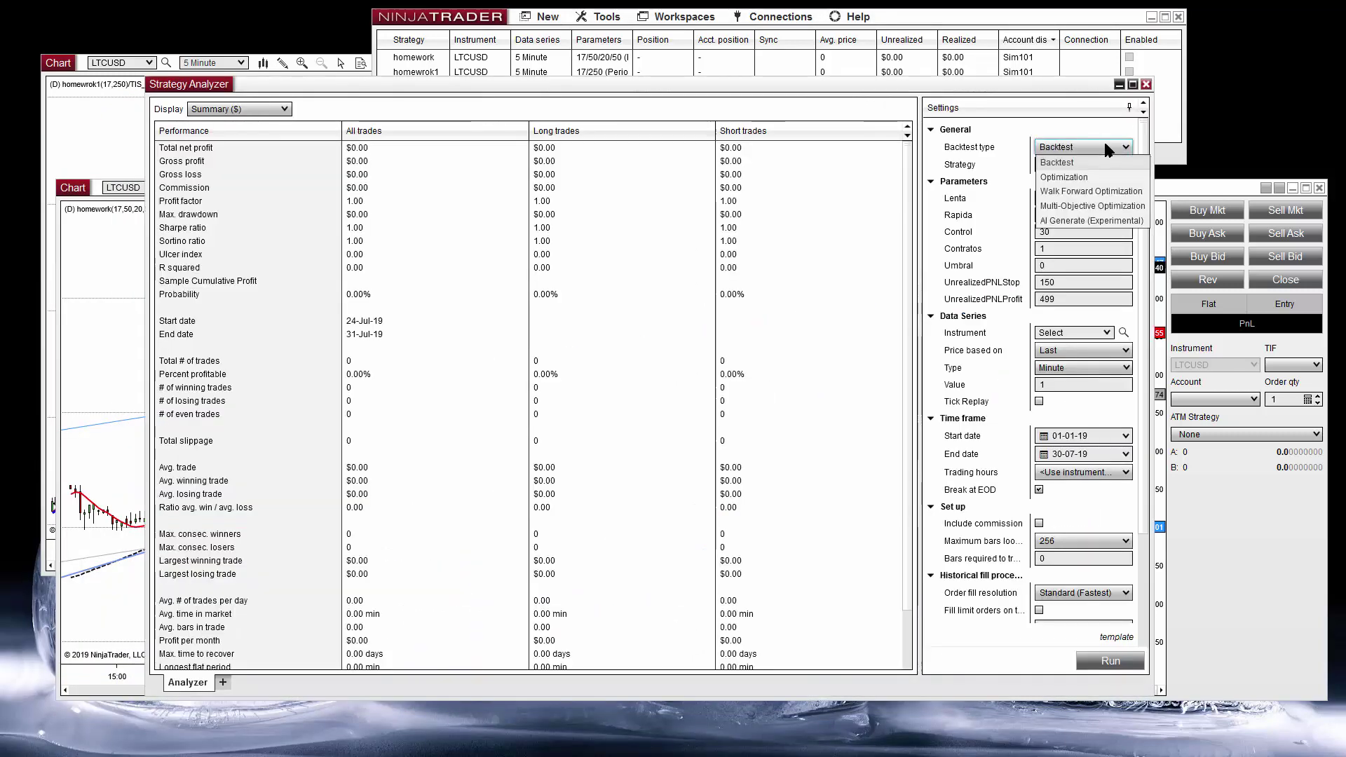
left_click(1101, 153)
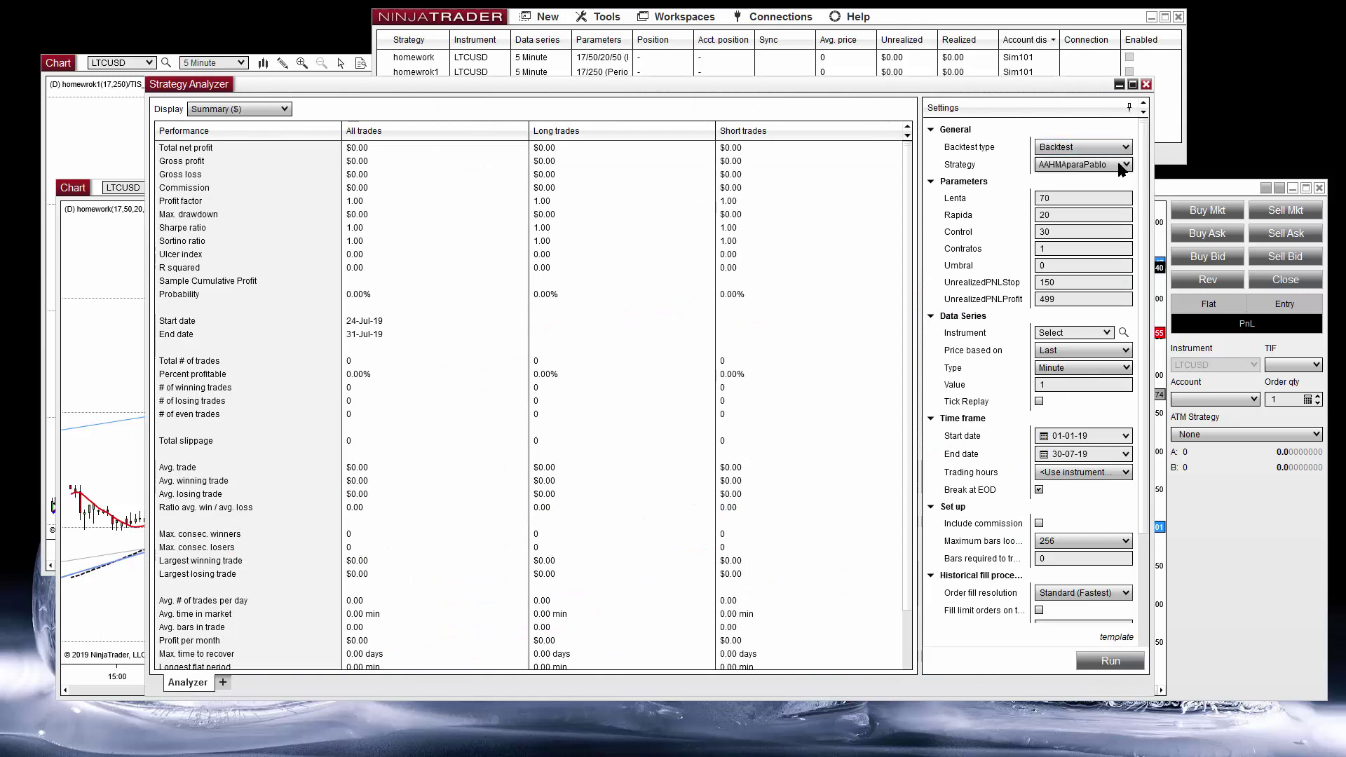
left_click(1102, 164)
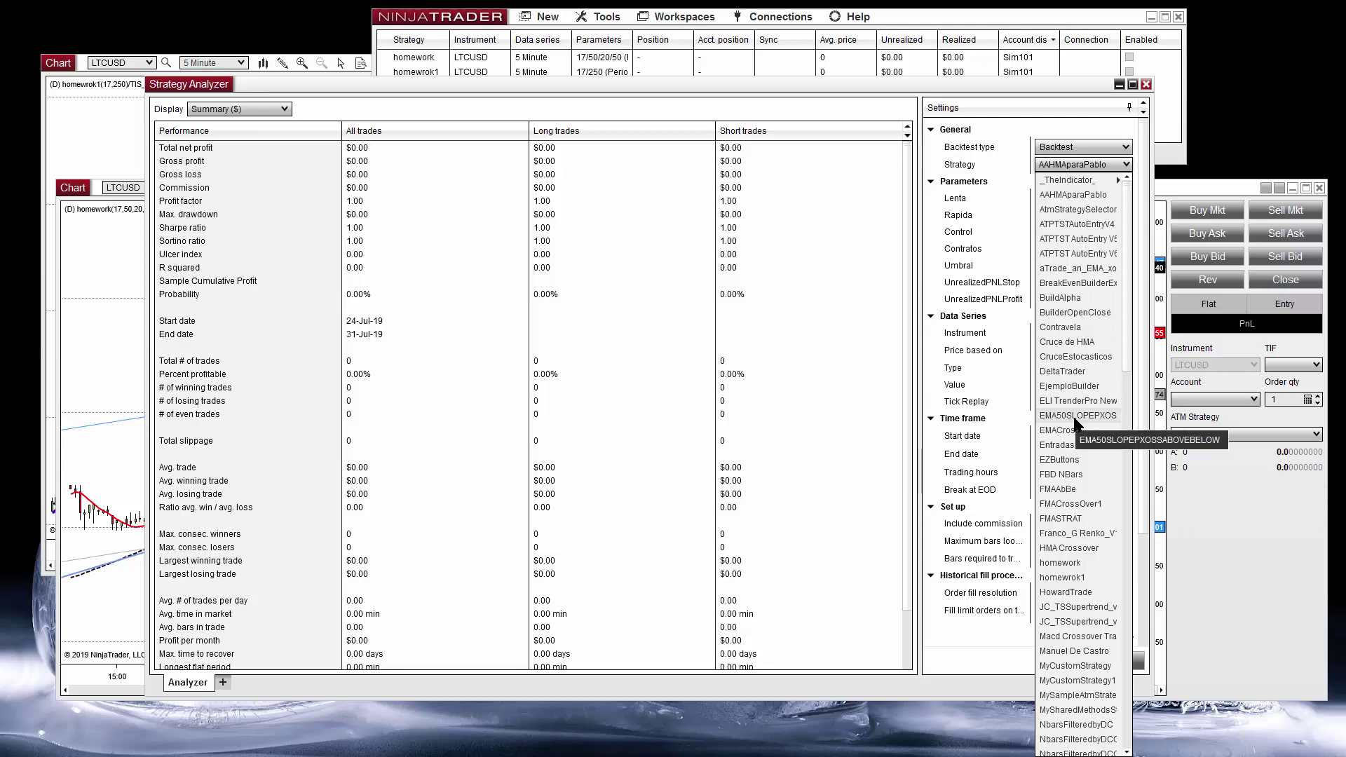
left_click(1055, 562)
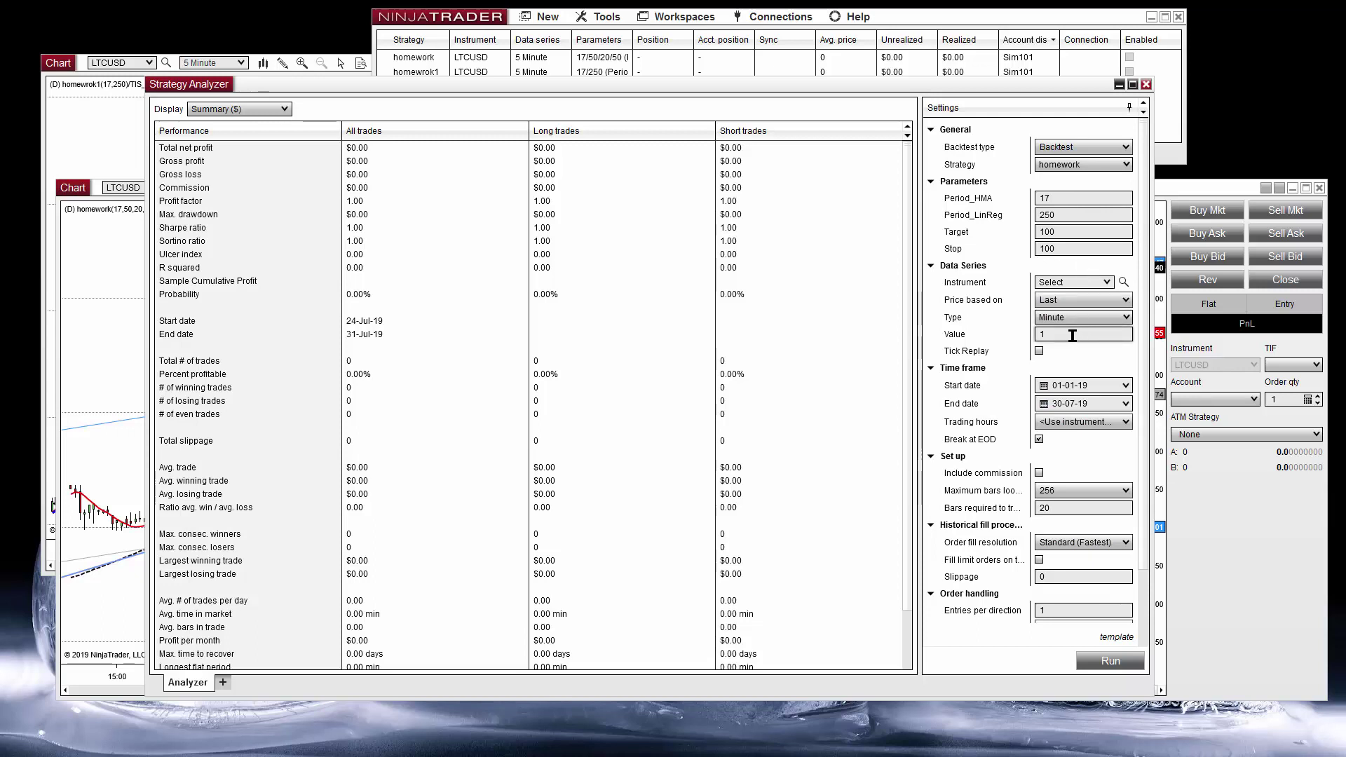
Set the backtest bar period value to 5 and the instrument to LTCUSD
left_click(1072, 336)
type("5")
left_click(1108, 281)
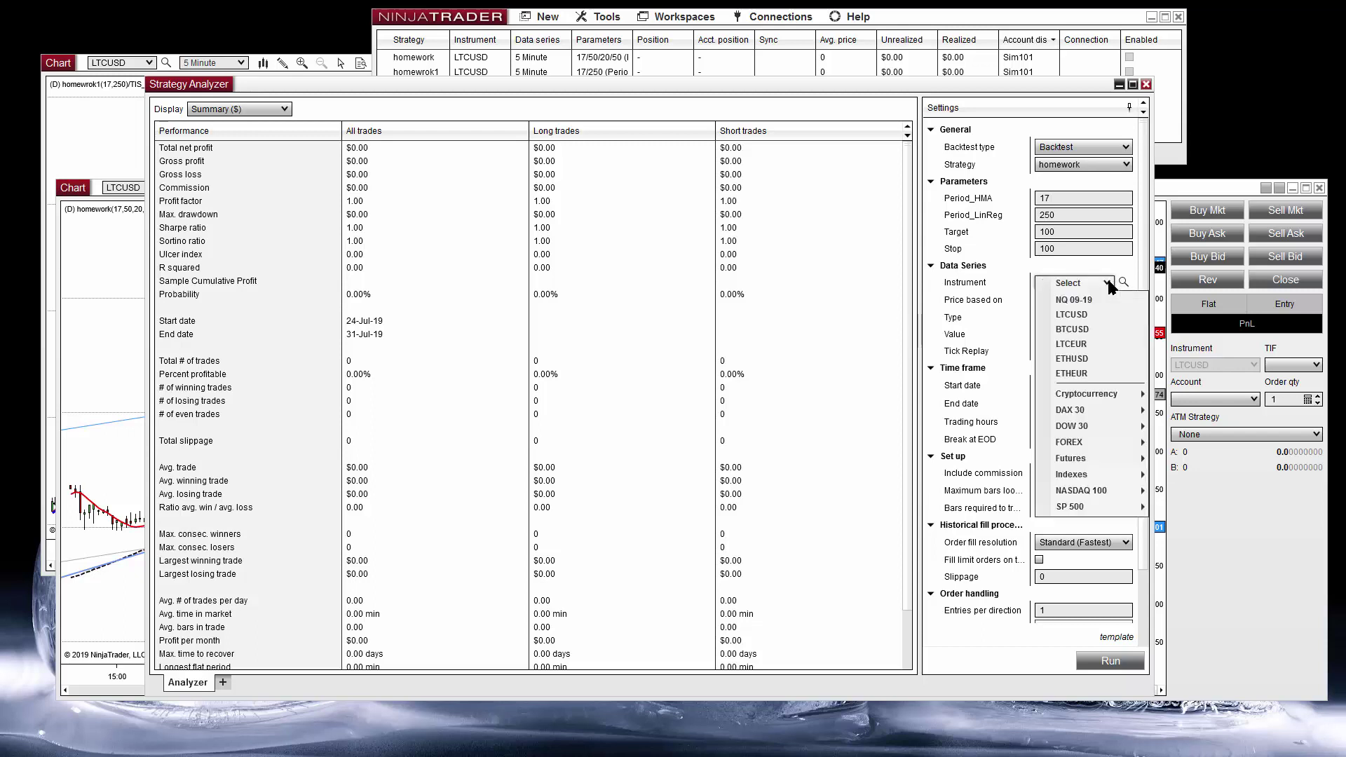
left_click(1089, 316)
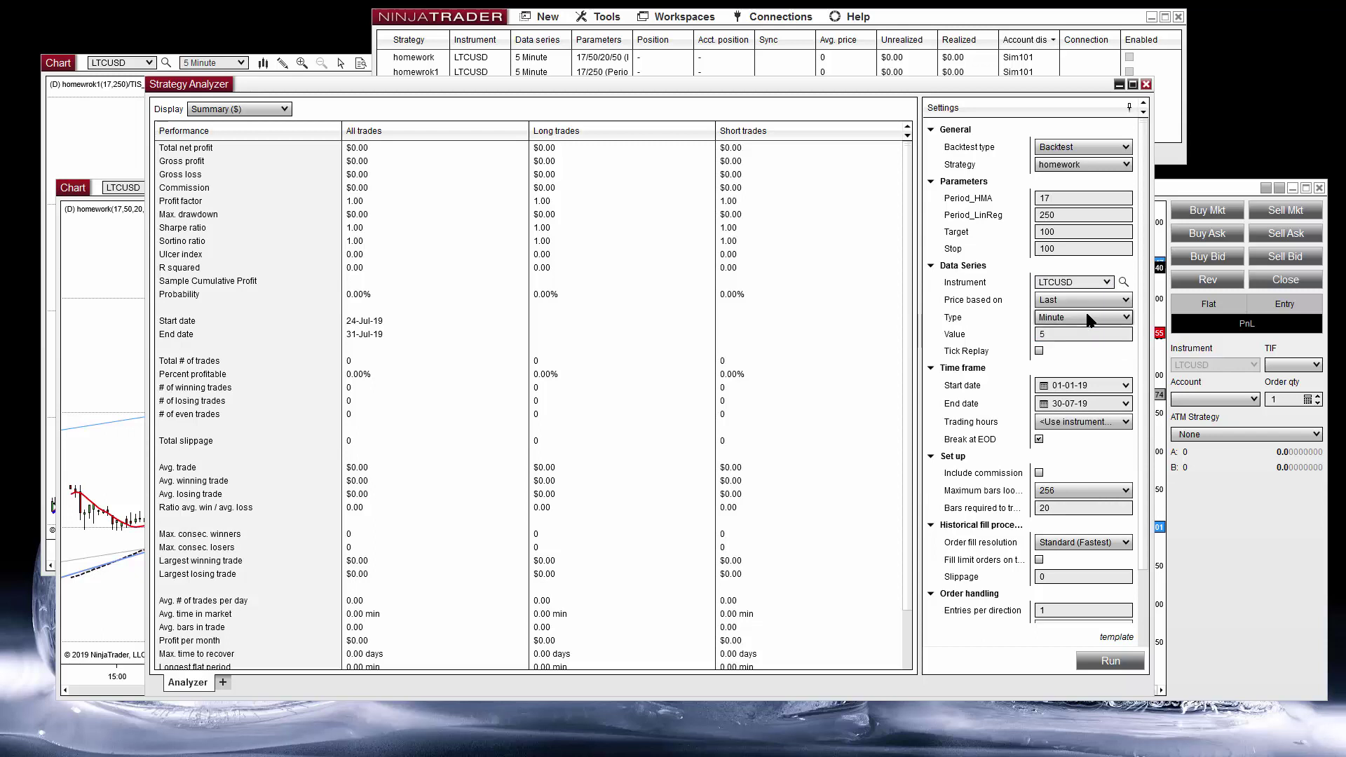
Set the date range 01-01-19 to 31-07-19 and Default 24 x 7 trading hours
left_click(1128, 409)
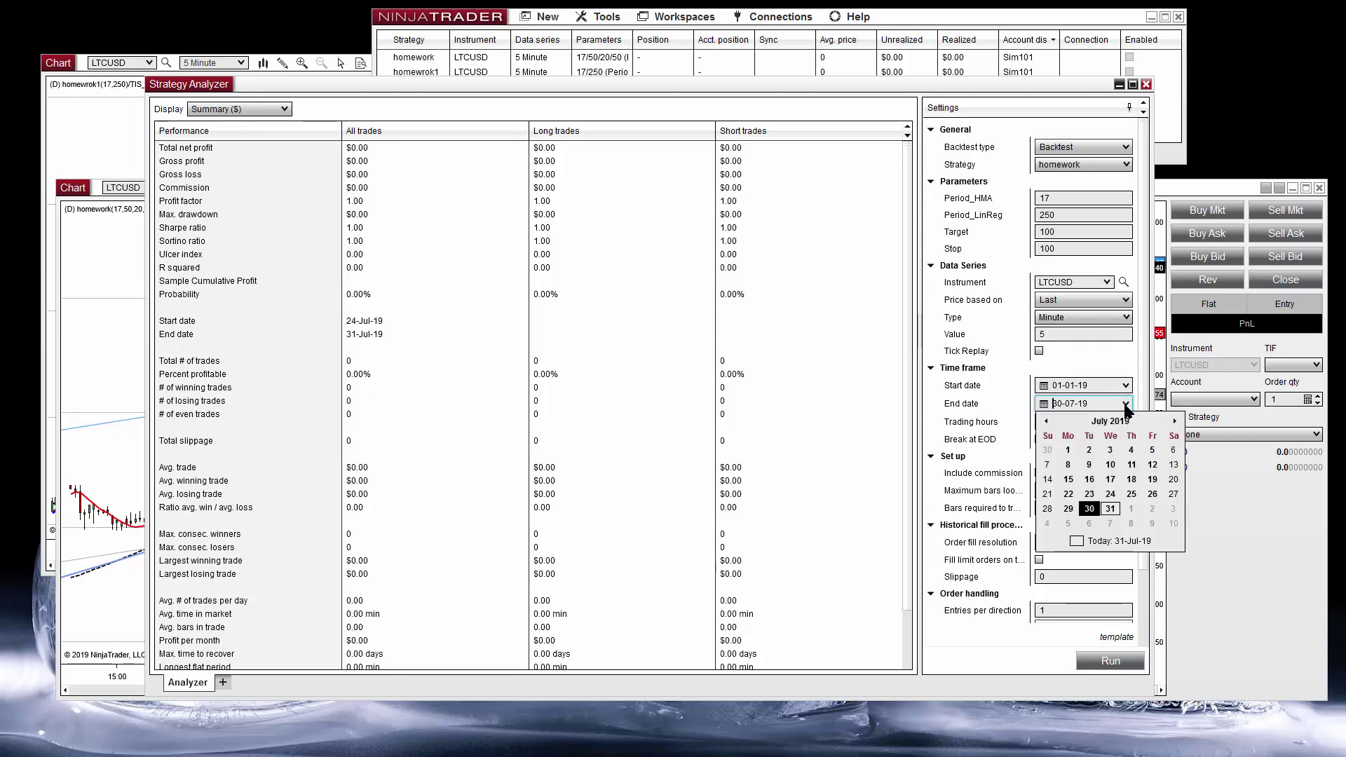
left_click(1098, 544)
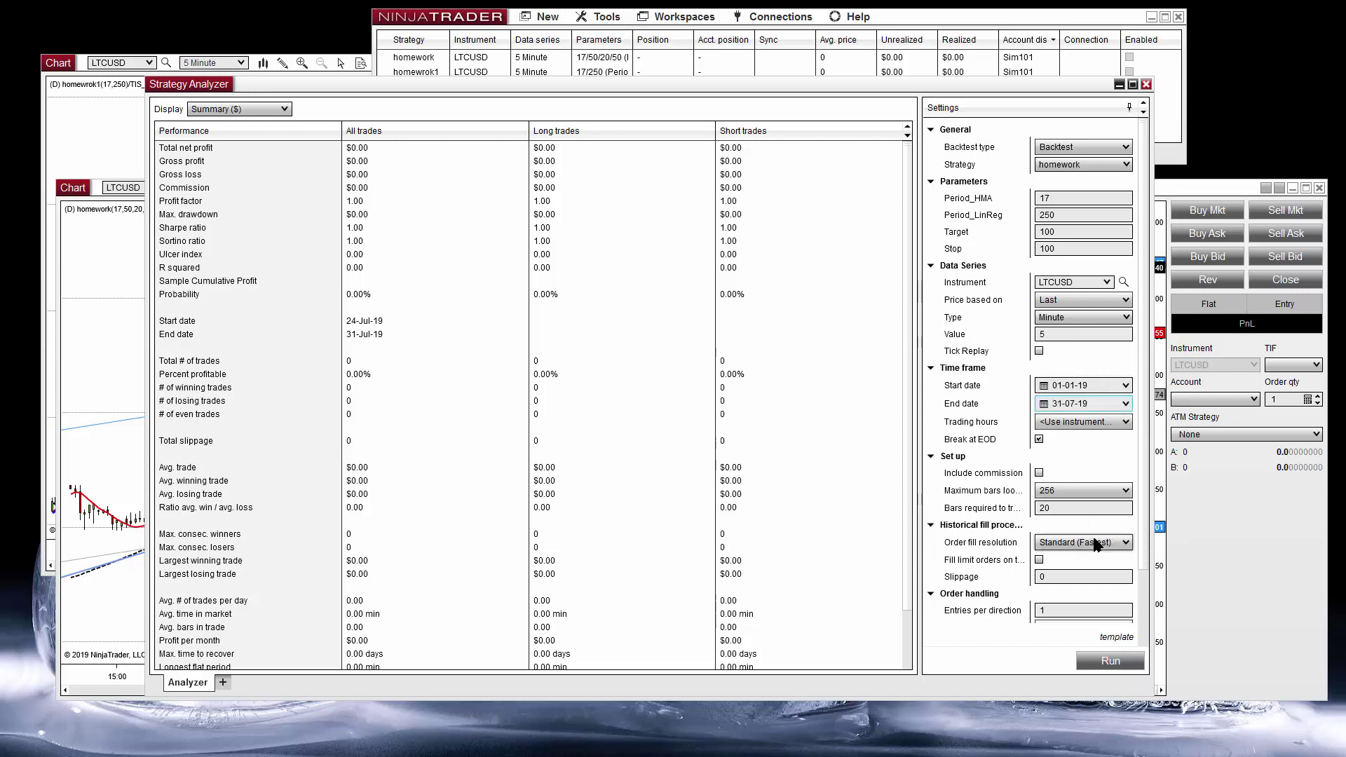
left_click(1126, 386)
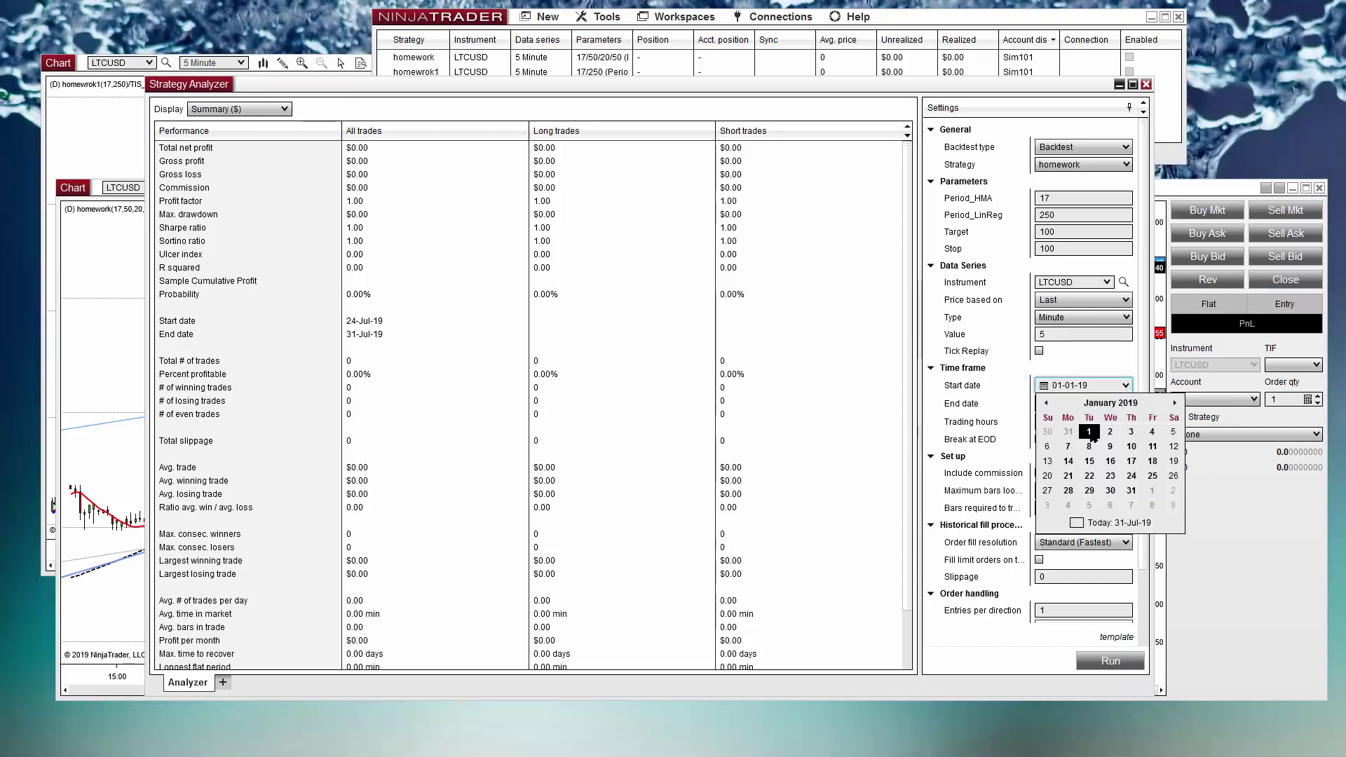
left_click(1090, 434)
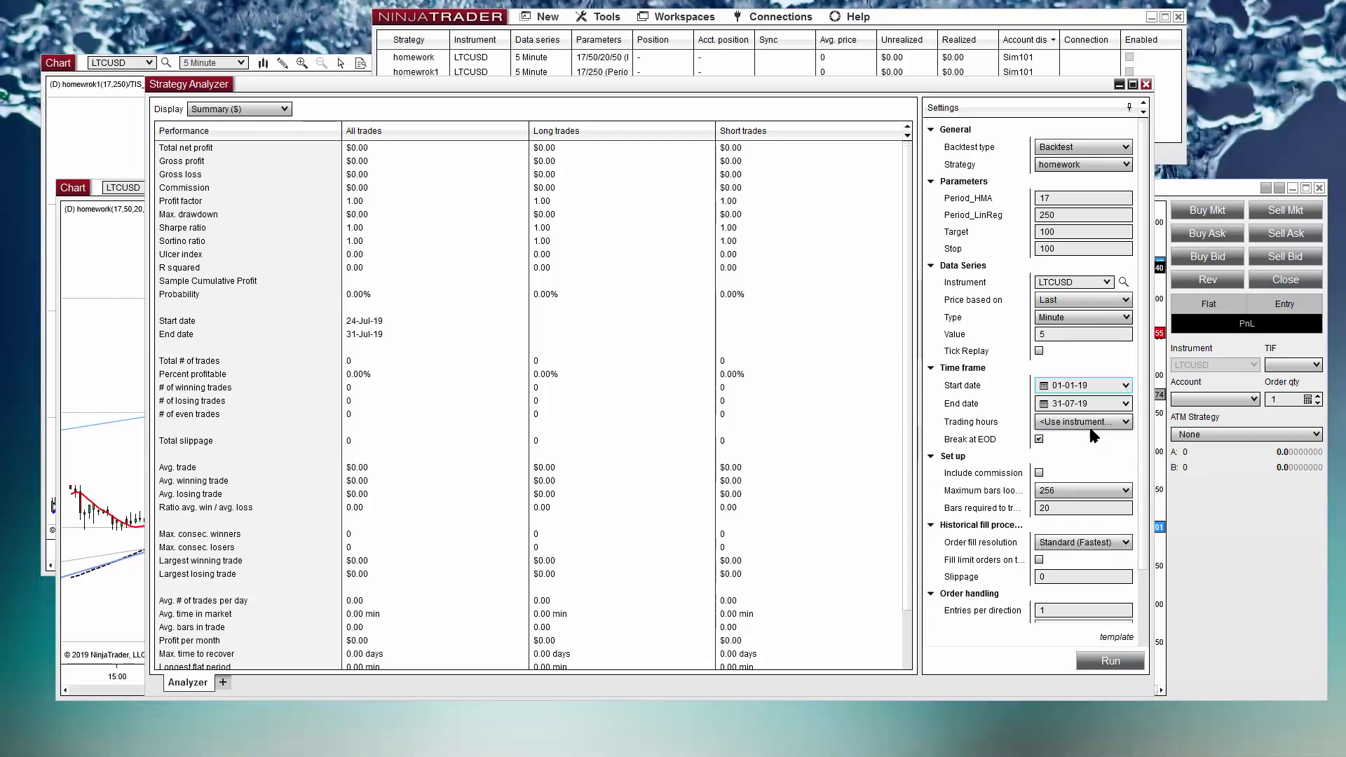
left_click(1125, 423)
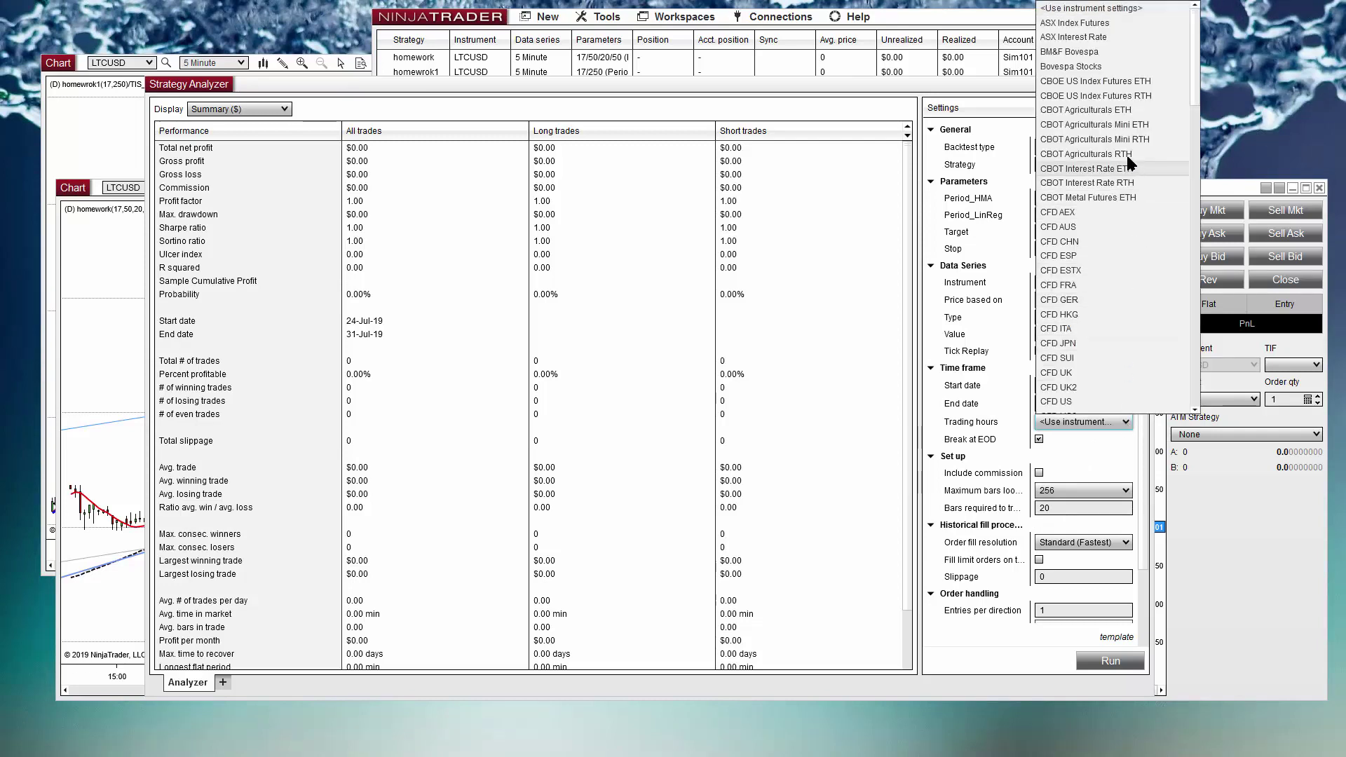
scroll(1125, 169, "down", 4)
scroll(1119, 224, "down", 10)
left_click(1084, 169)
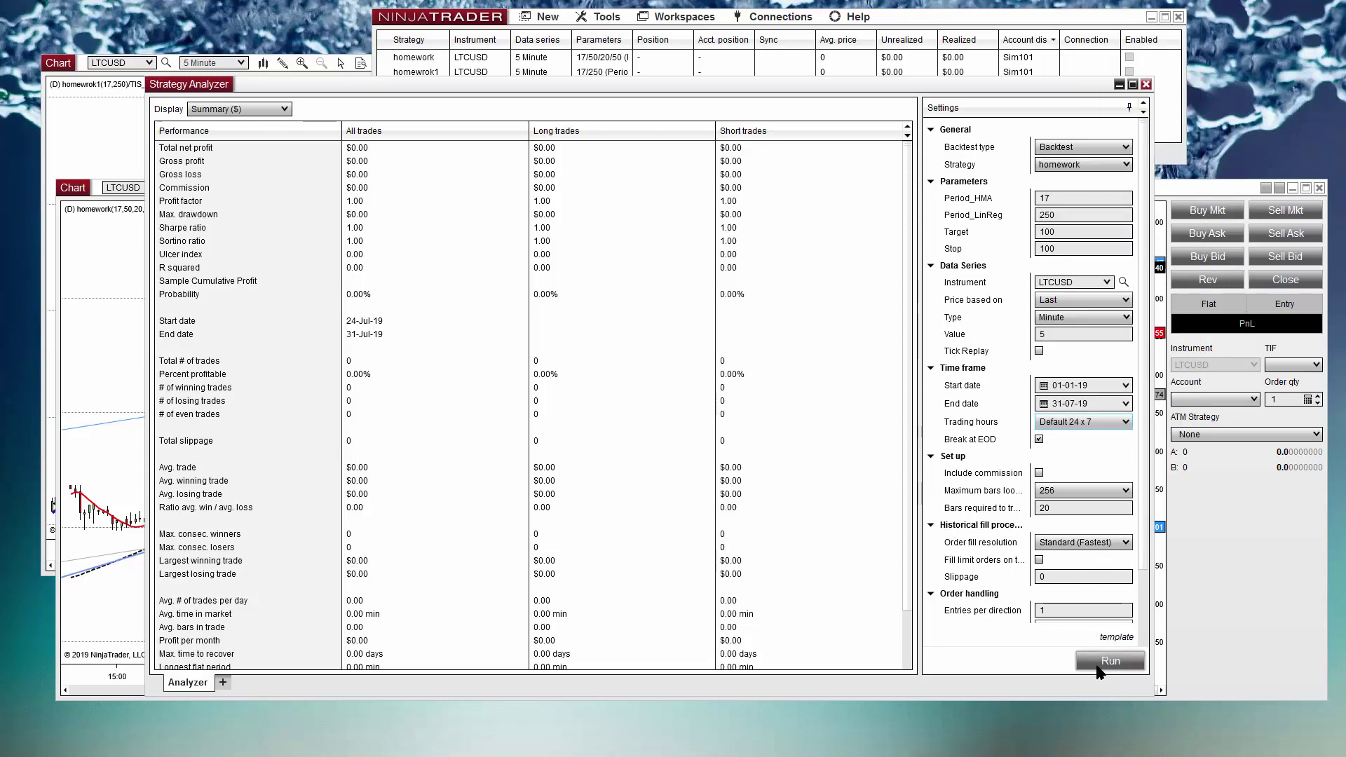
Run the backtest and glance at the list of result views
left_click(1108, 662)
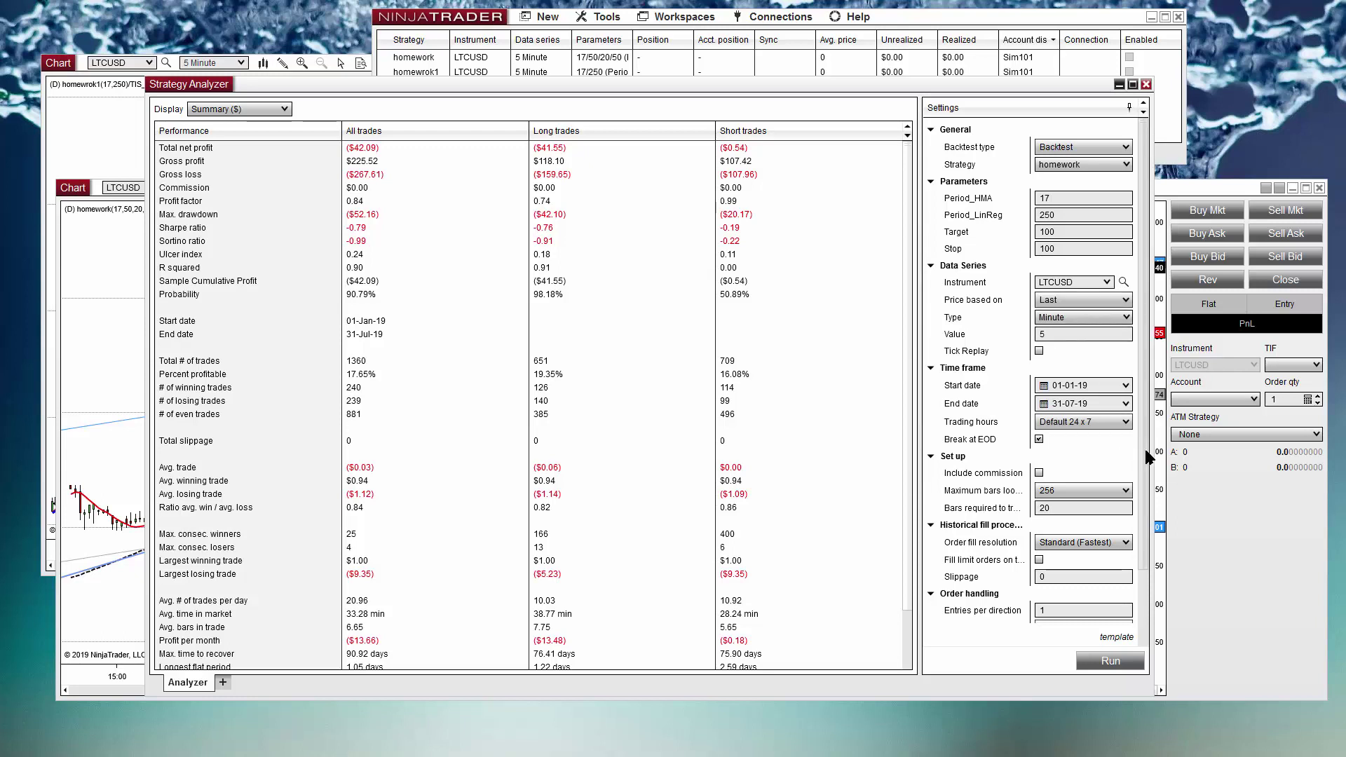
left_click(270, 110)
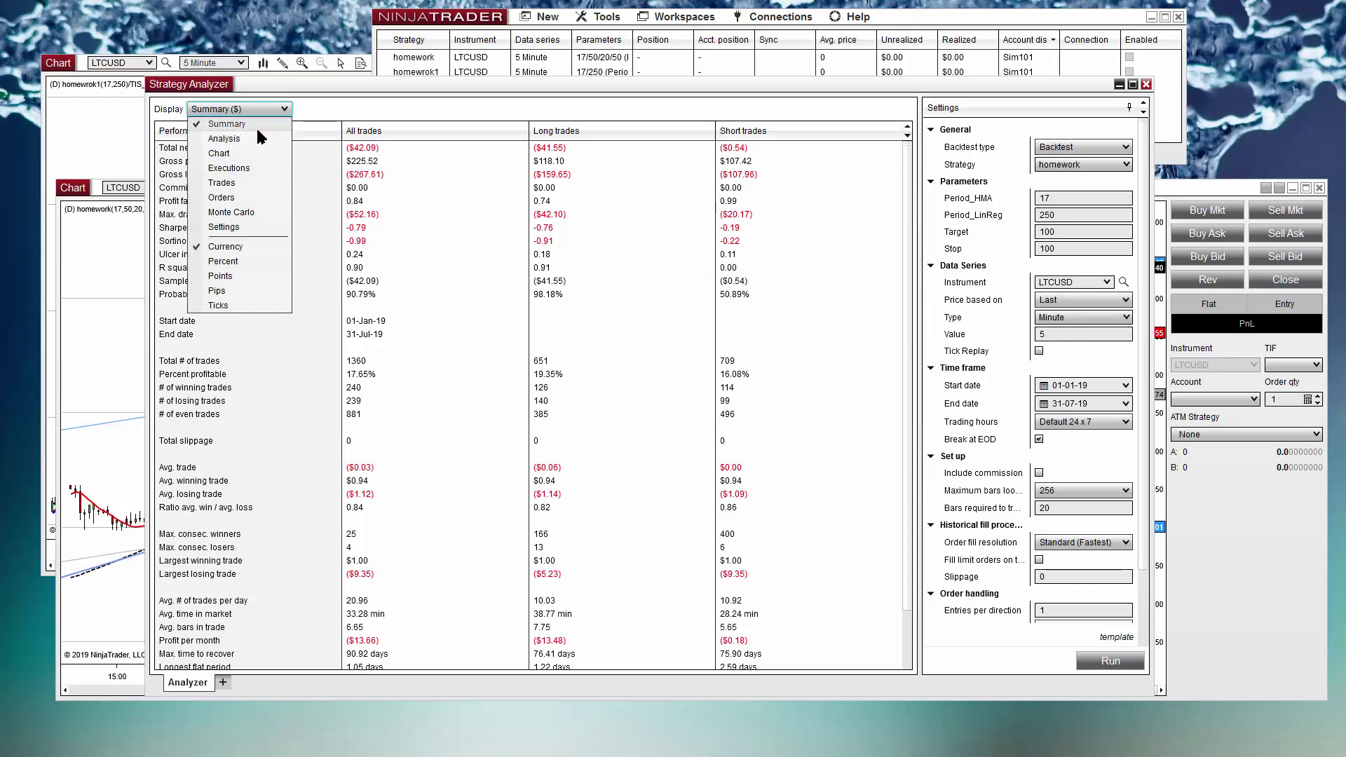
key("Escape")
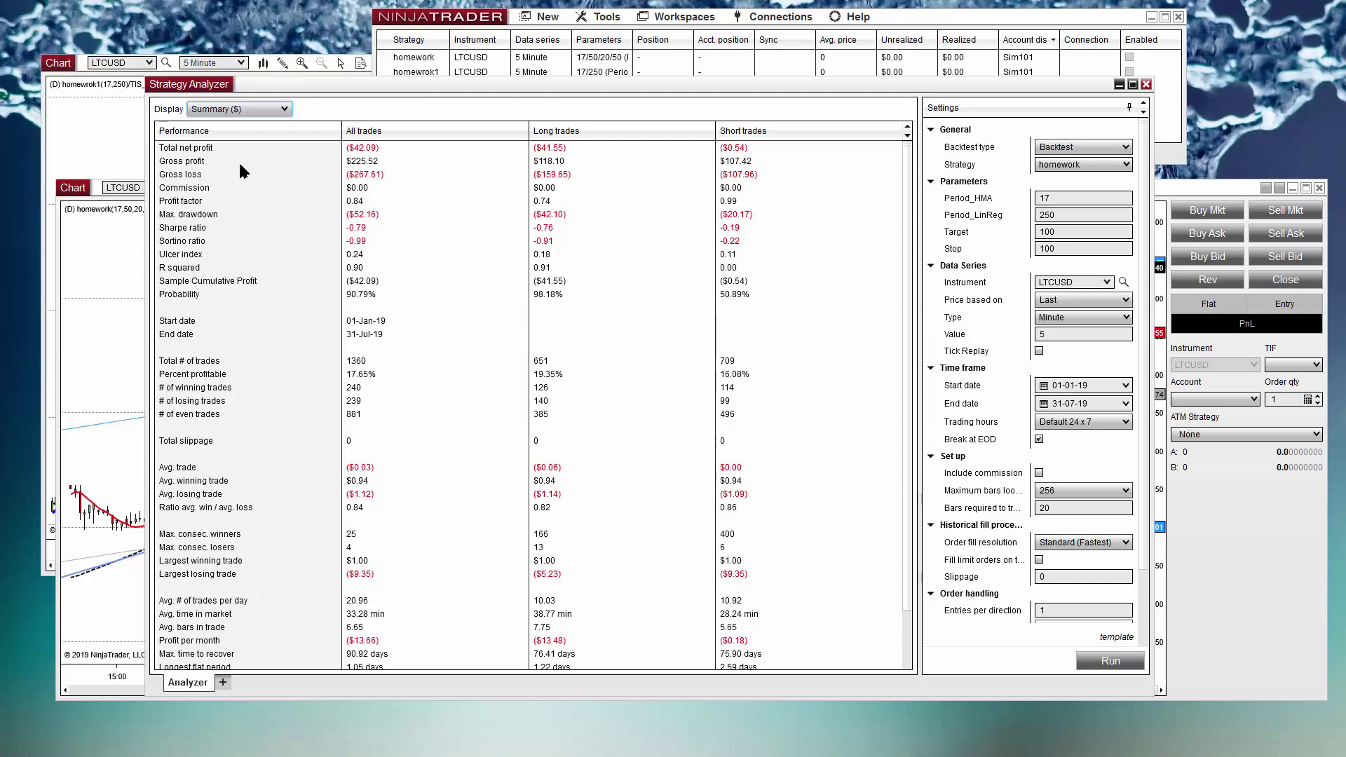
Scroll down to Order properties and bring up the Set order quantity choices
scroll(256, 111, "down", 3)
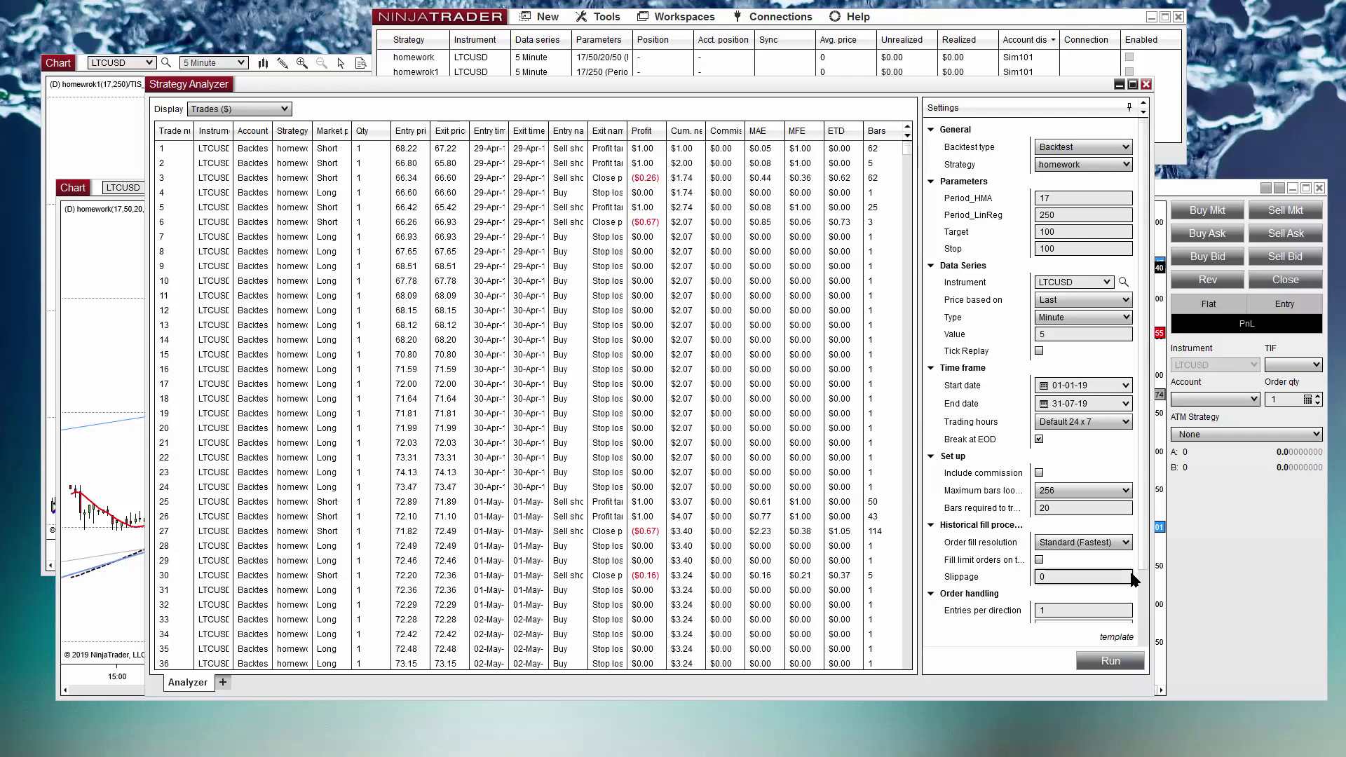
scroll(1142, 592, "down", 2)
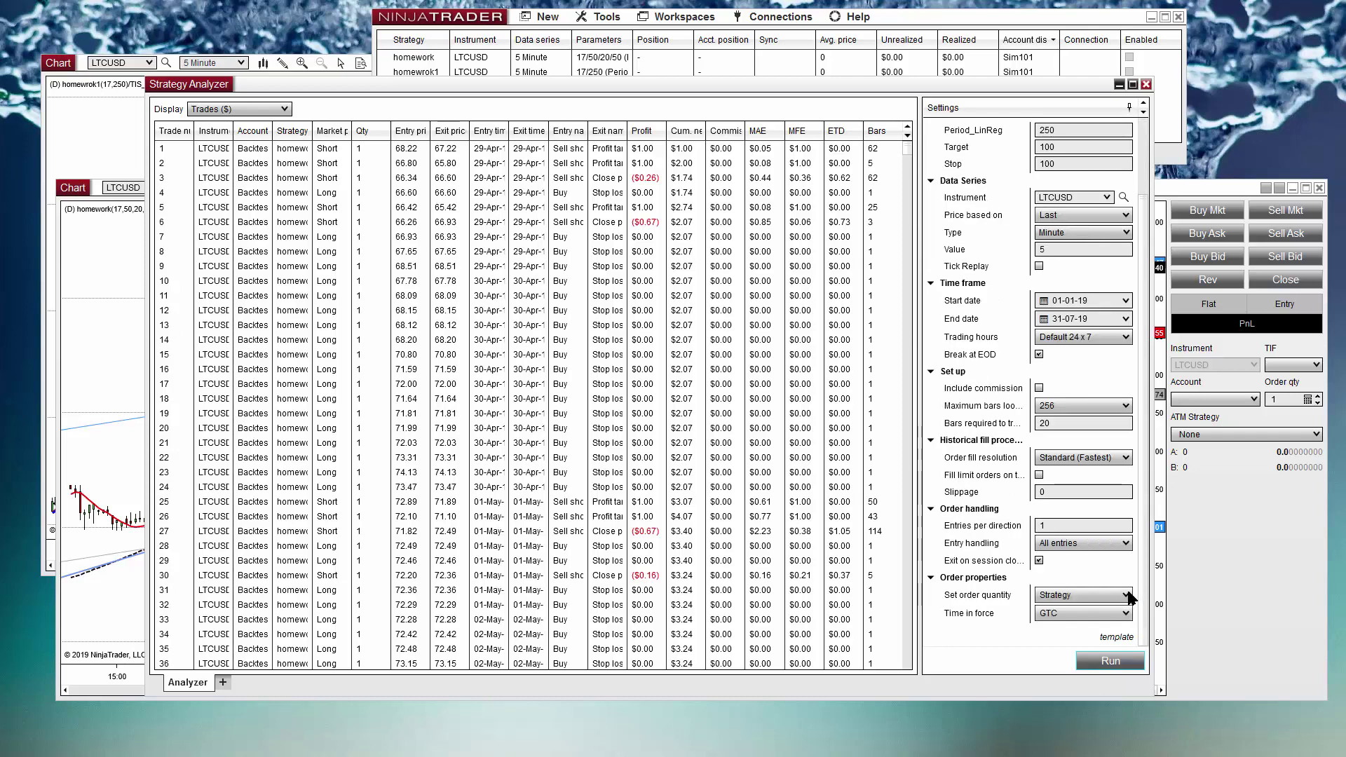
left_click(1087, 594)
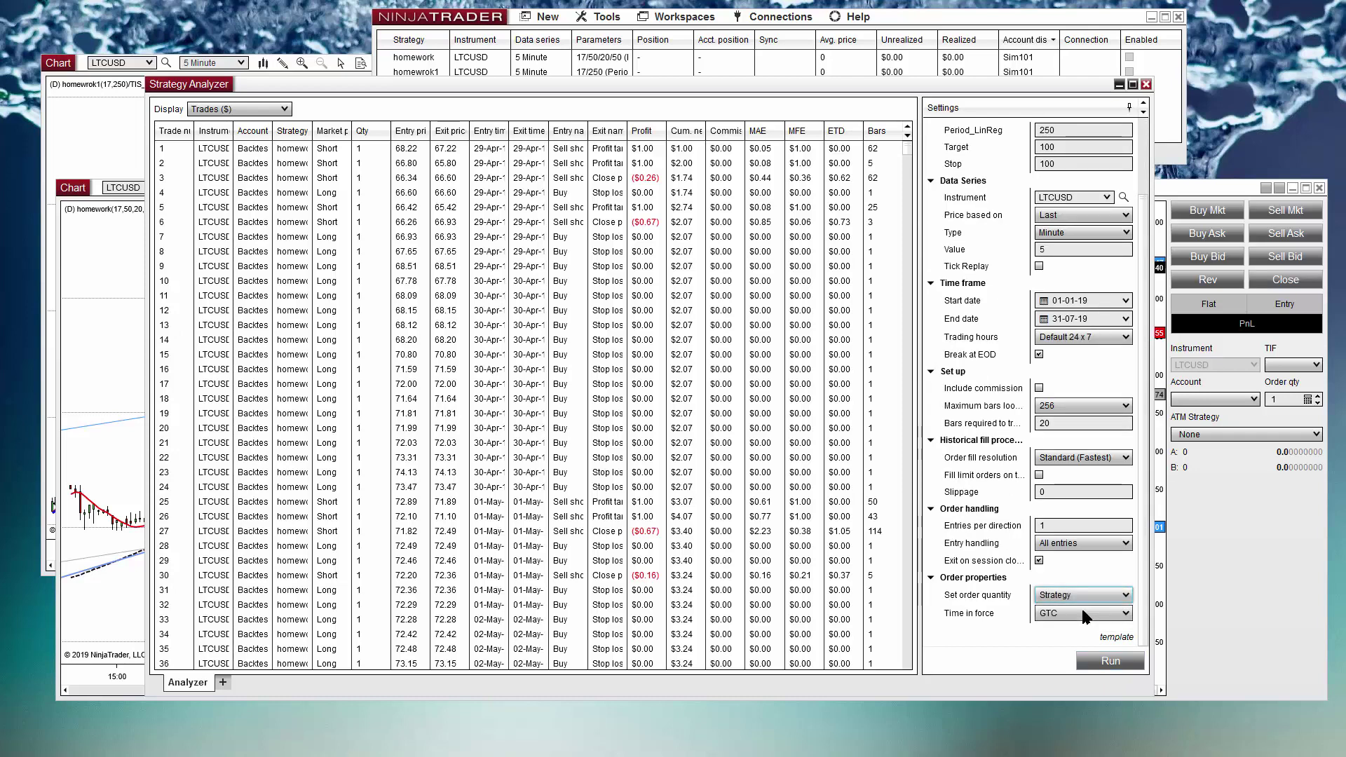
Set order quantity to Default quantity of 100 and re-run the backtest
left_click(1069, 610)
left_click(1066, 594)
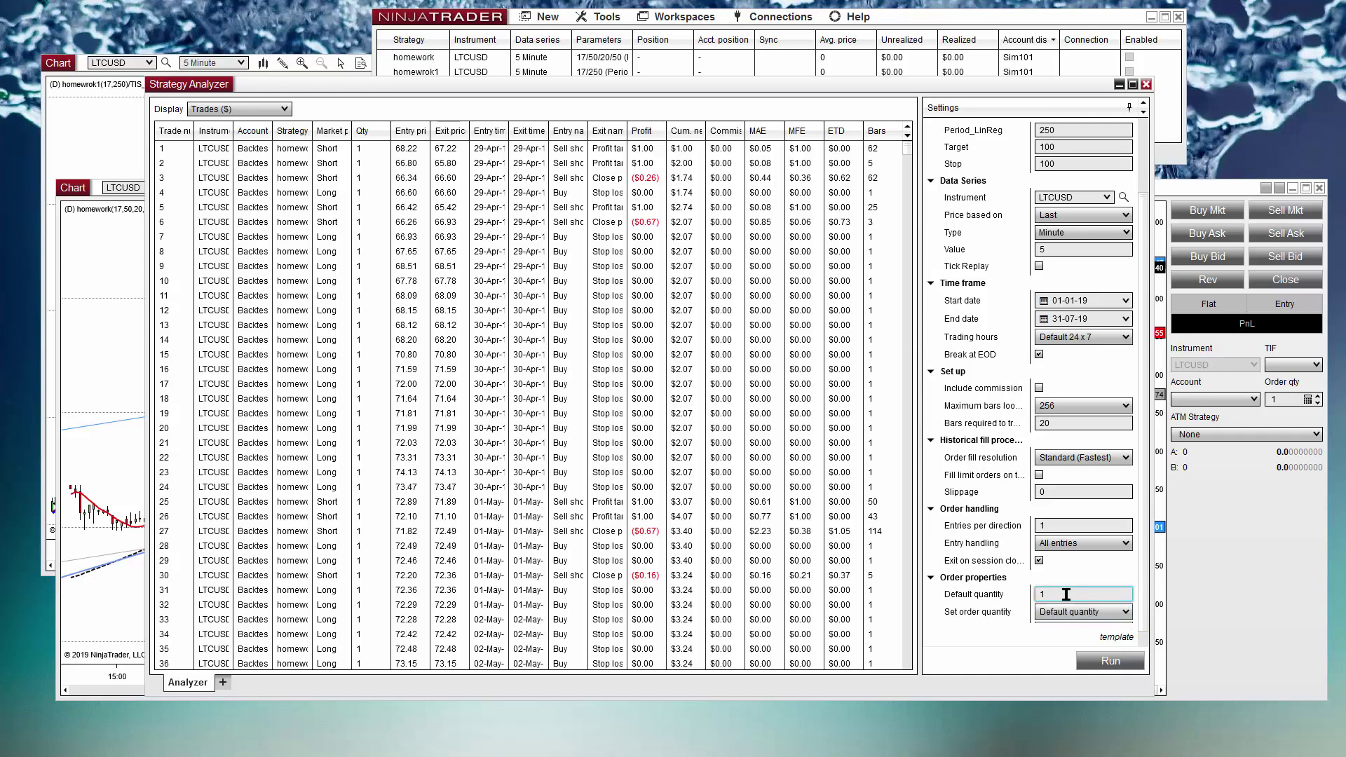
left_click(1112, 662)
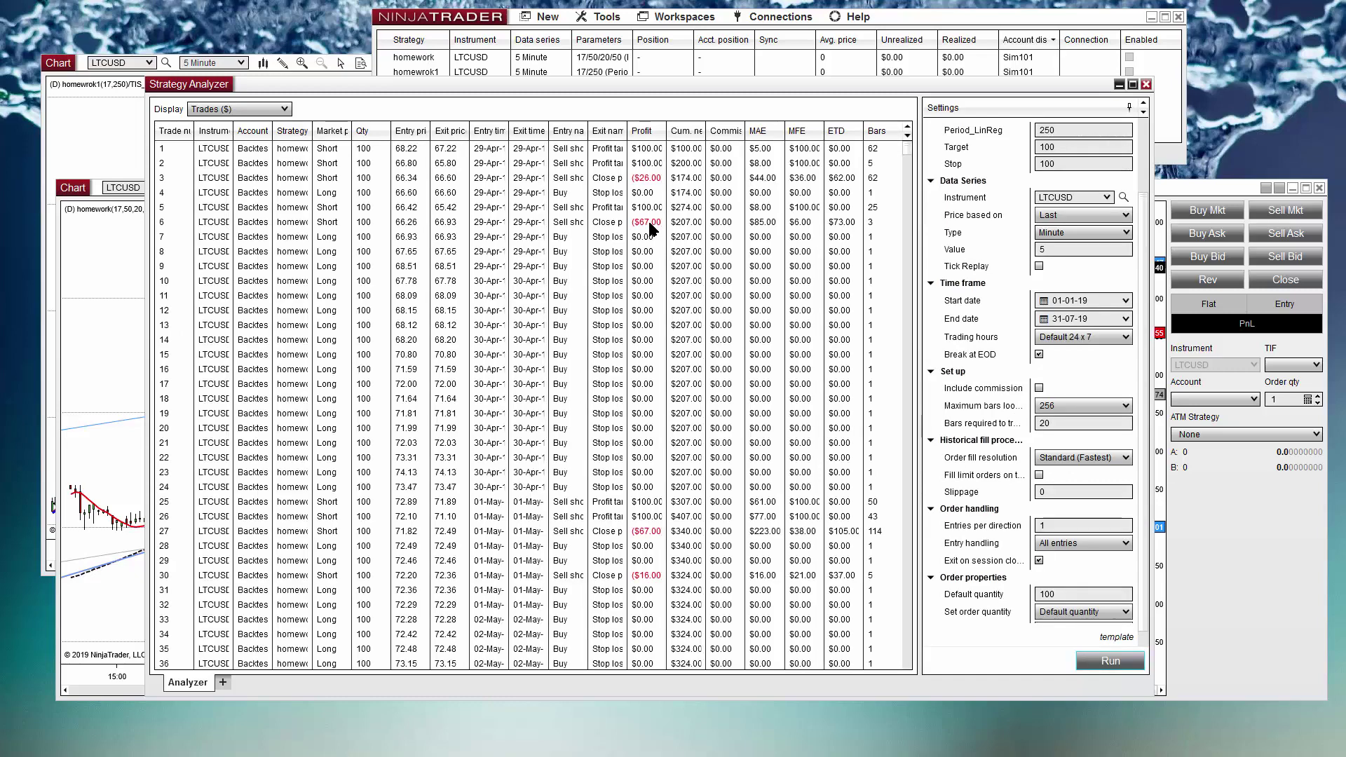
Show the Summary ($) view with the $4,209.00 net loss over 1360 trades
left_click(226, 110)
left_click(232, 126)
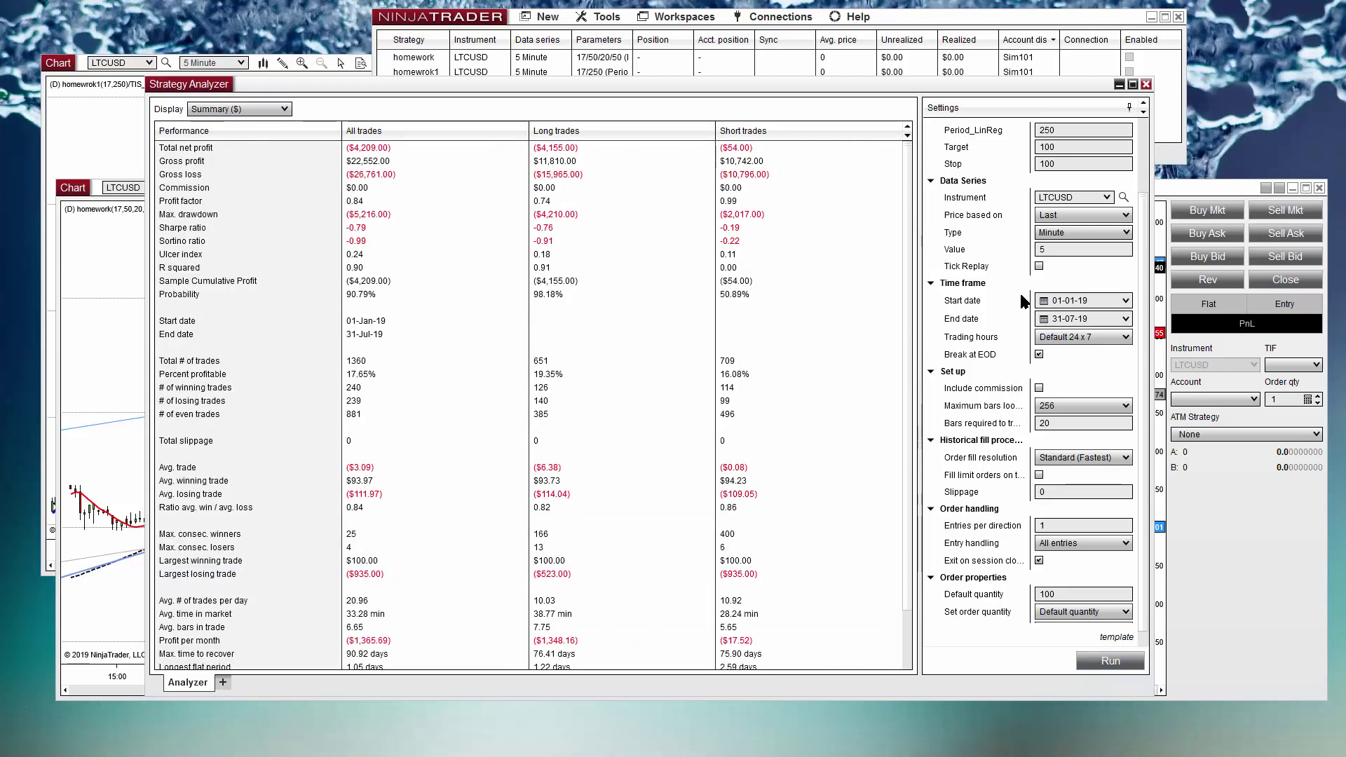
scroll(1138, 296, "up", 3)
Set Backtest type to Optimization and give Period_HMA a range of 8–34
left_click(1069, 147)
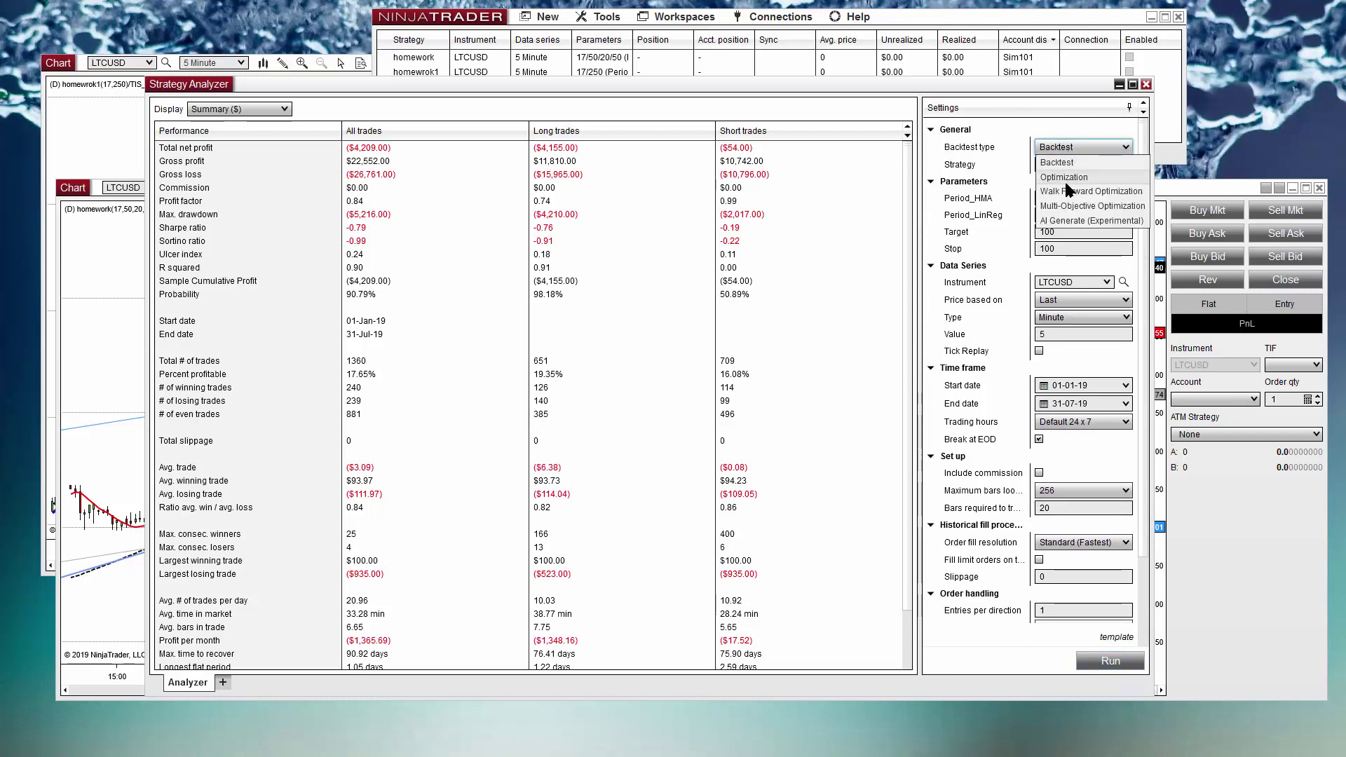
left_click(1062, 178)
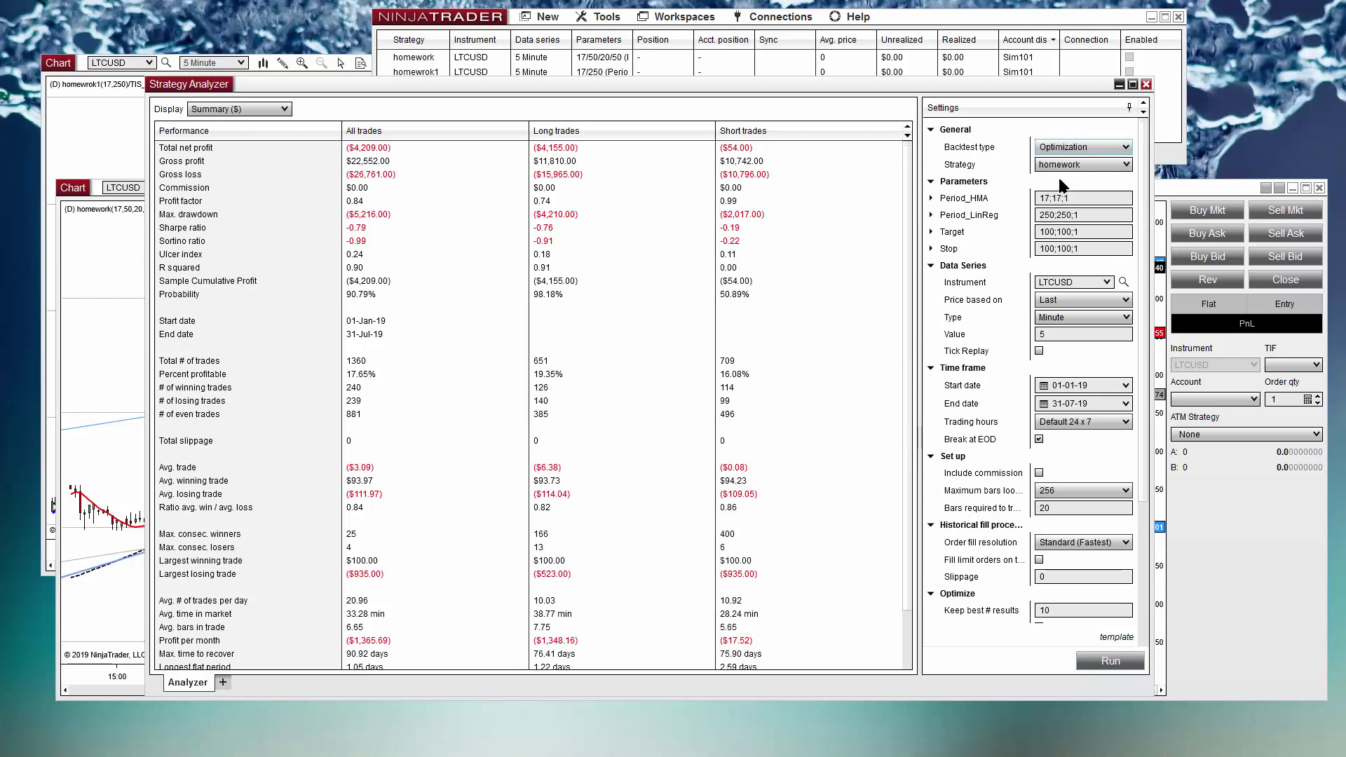
left_click(932, 199)
left_click(1061, 216)
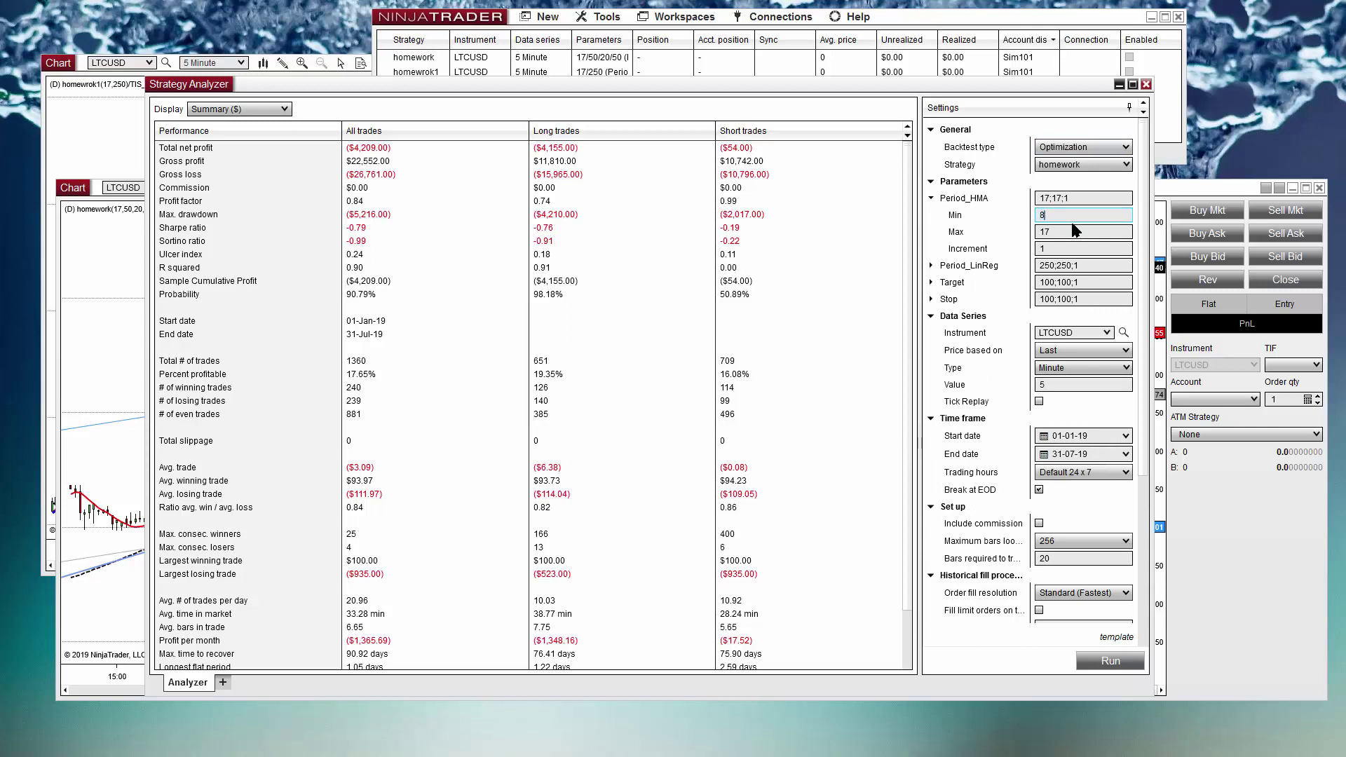
left_click(1061, 231)
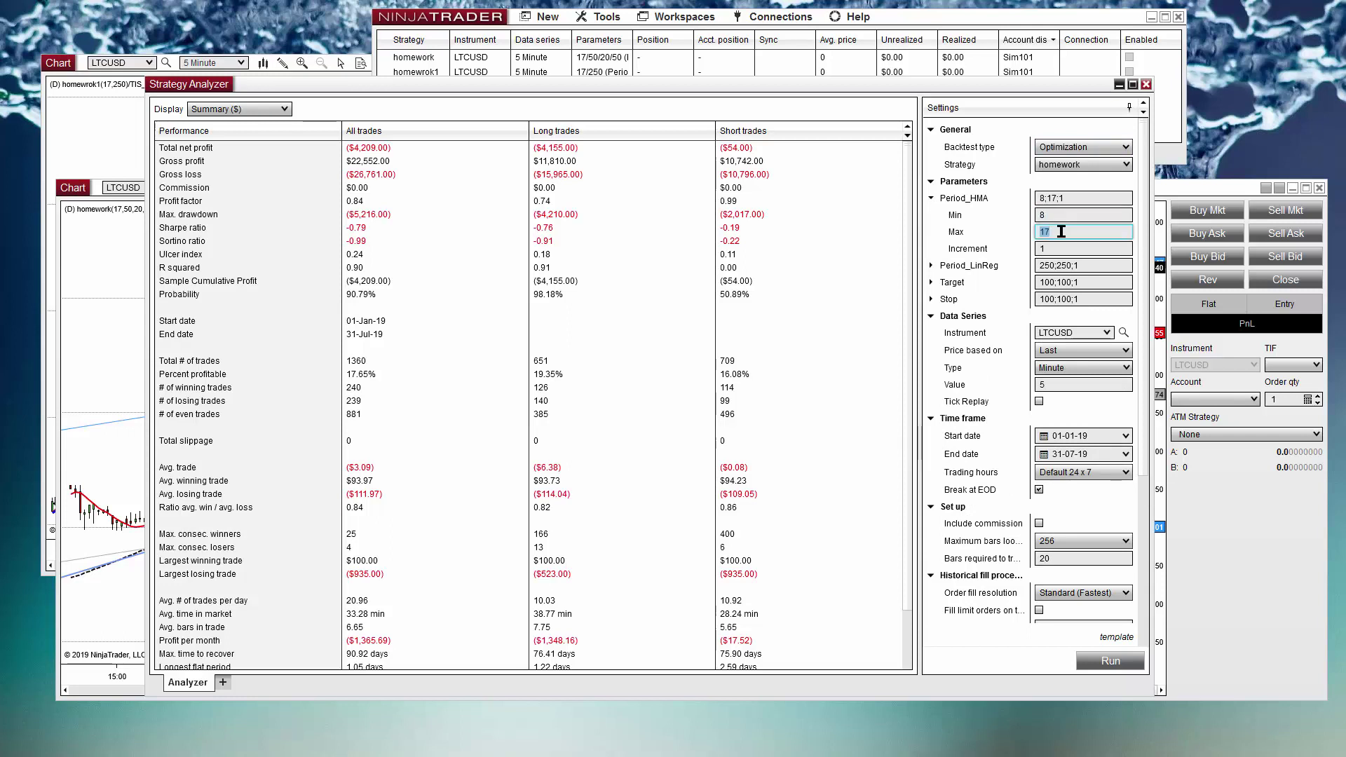
type("34")
Set Period_LinReg to range 34–250 and Target to range 30–300
left_click(933, 266)
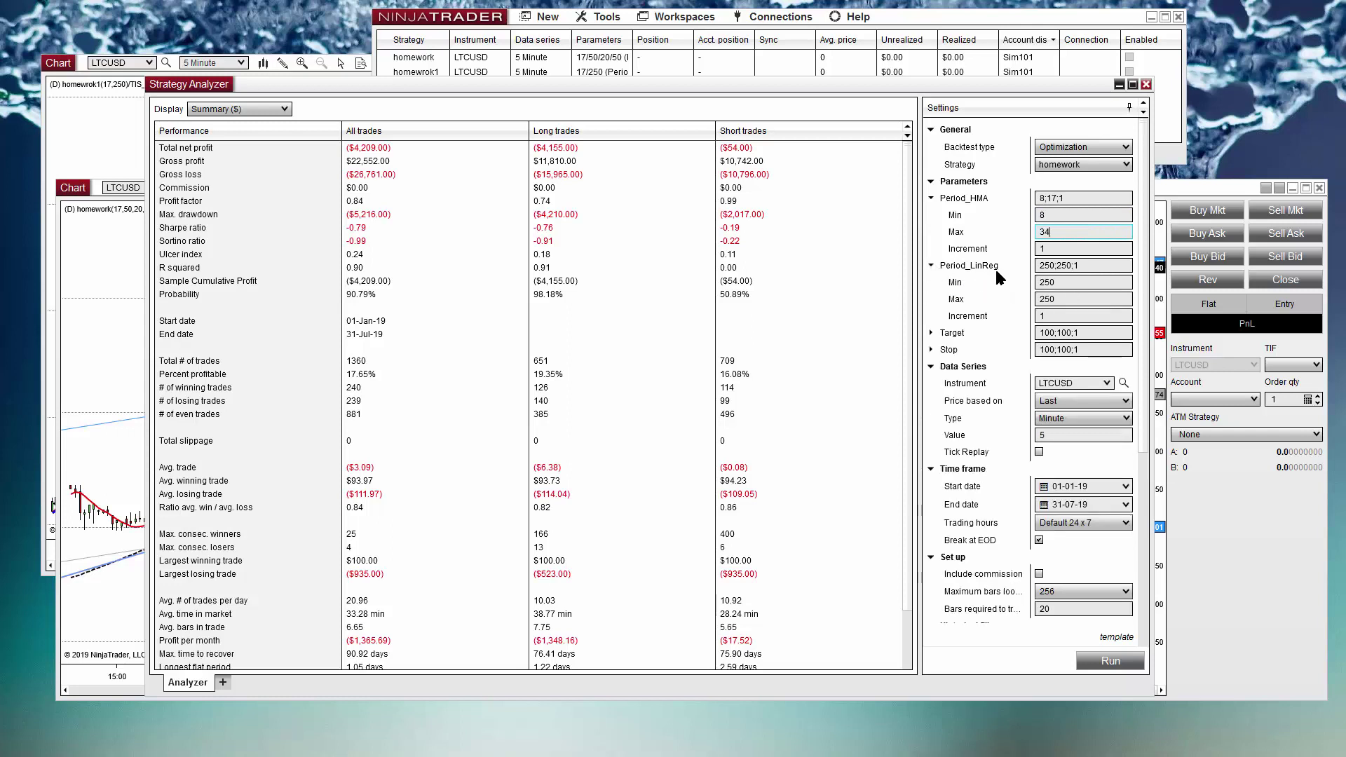
left_click(1064, 282)
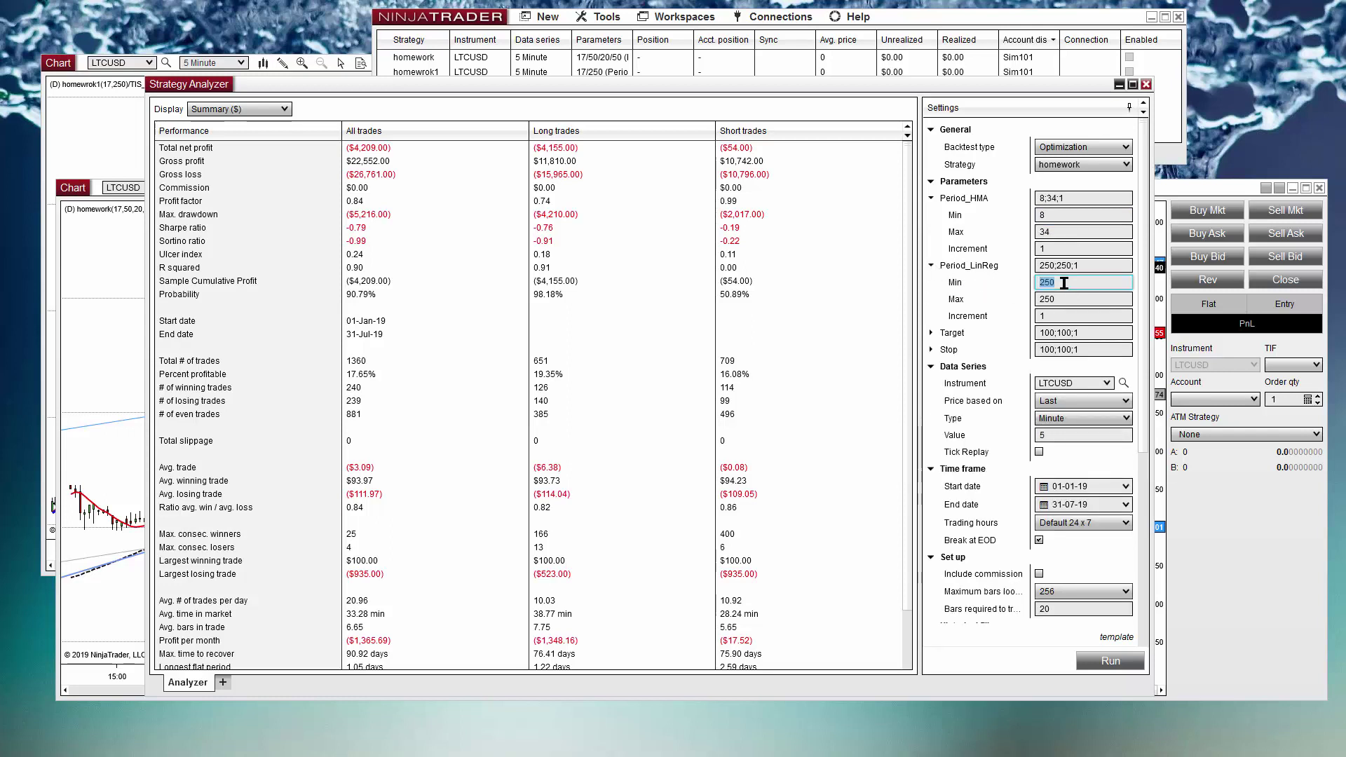
type("34")
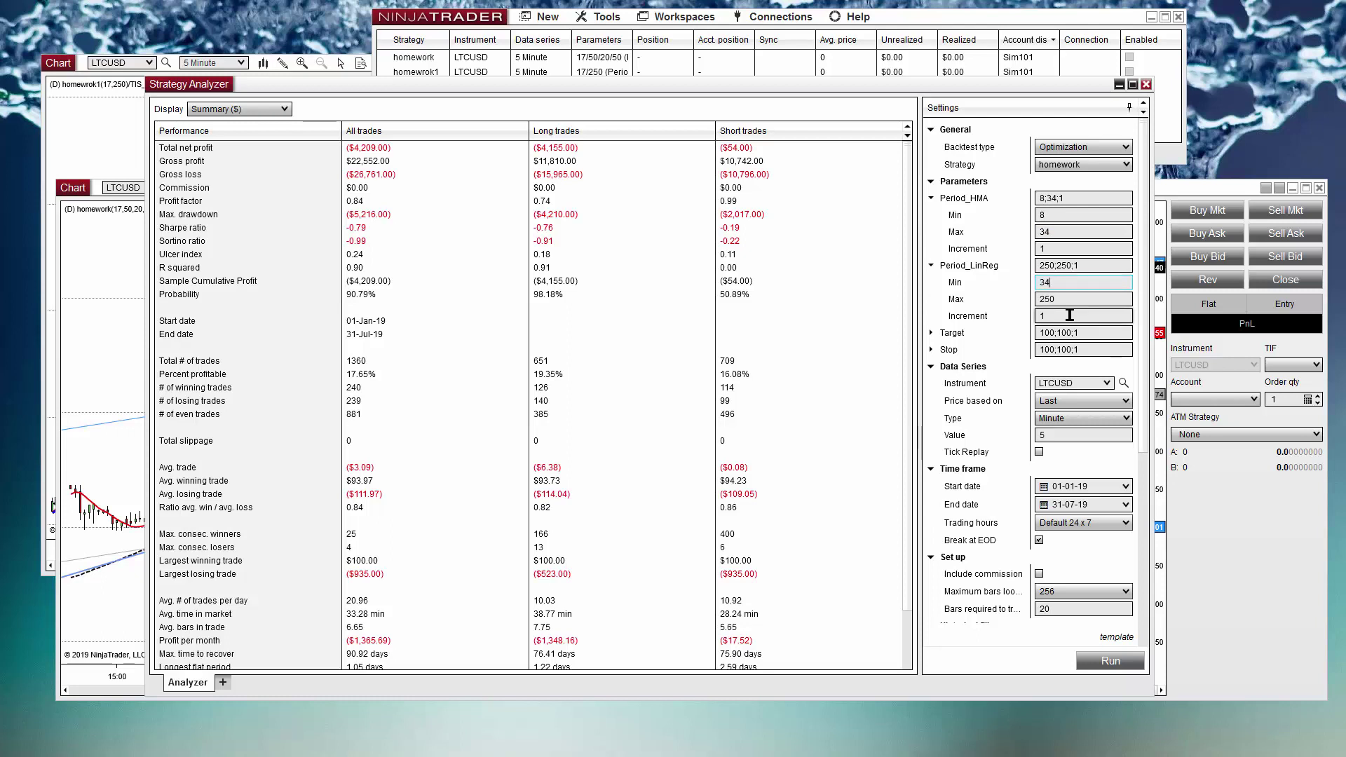
left_click(932, 333)
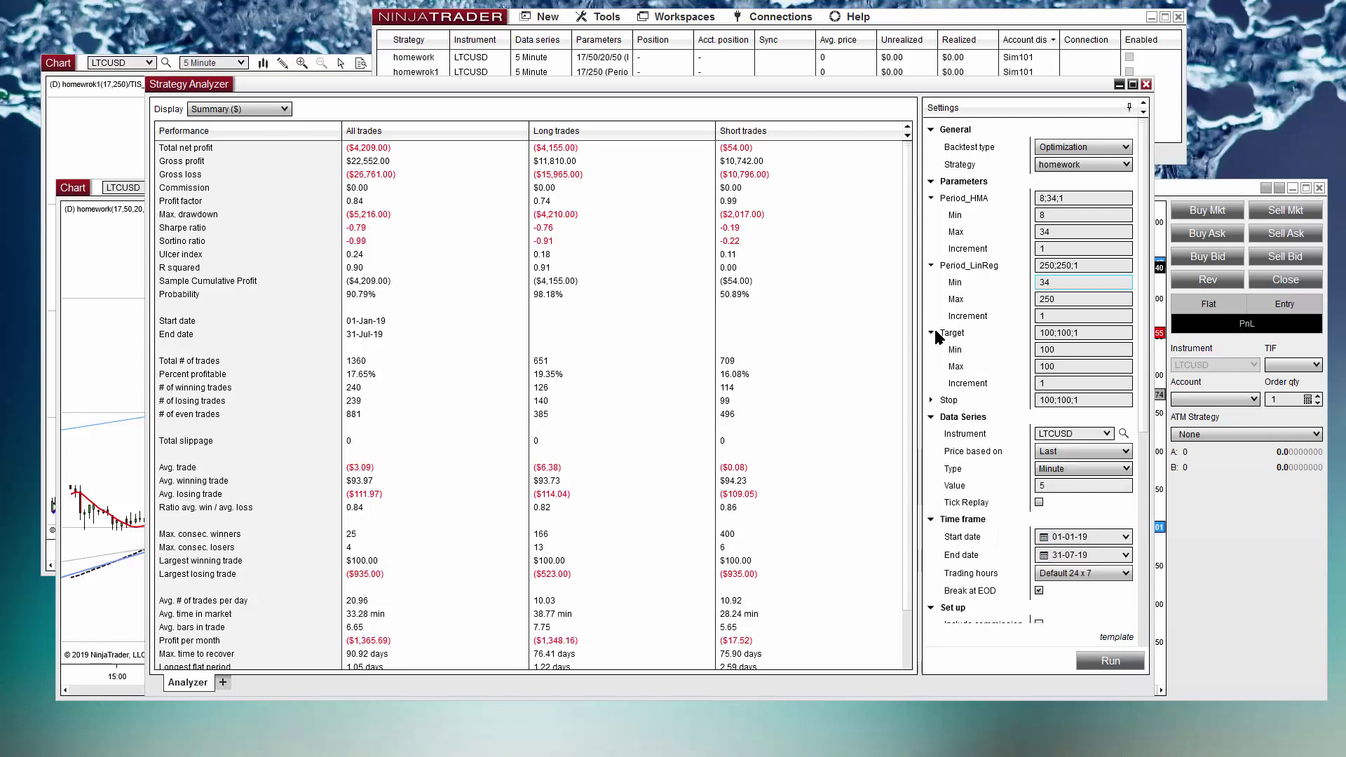
left_click(1065, 352)
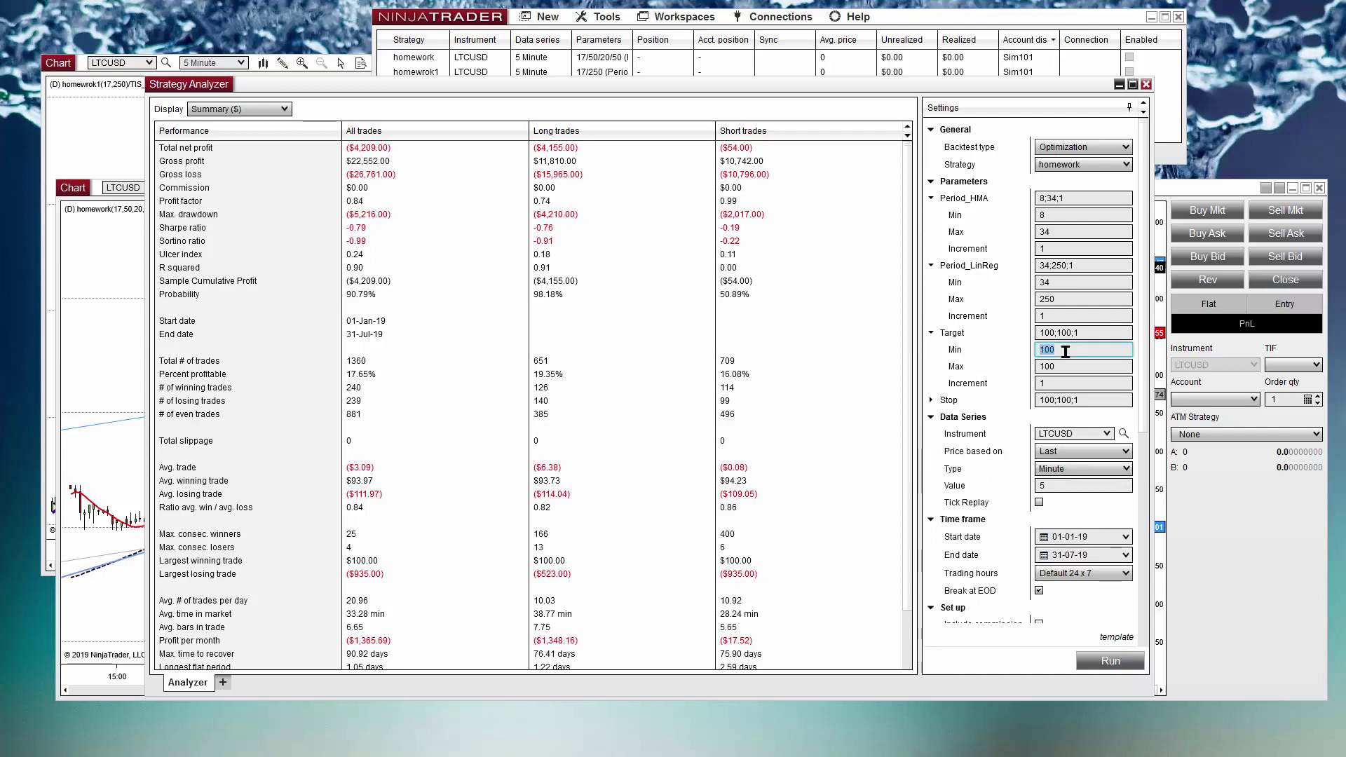
type("30")
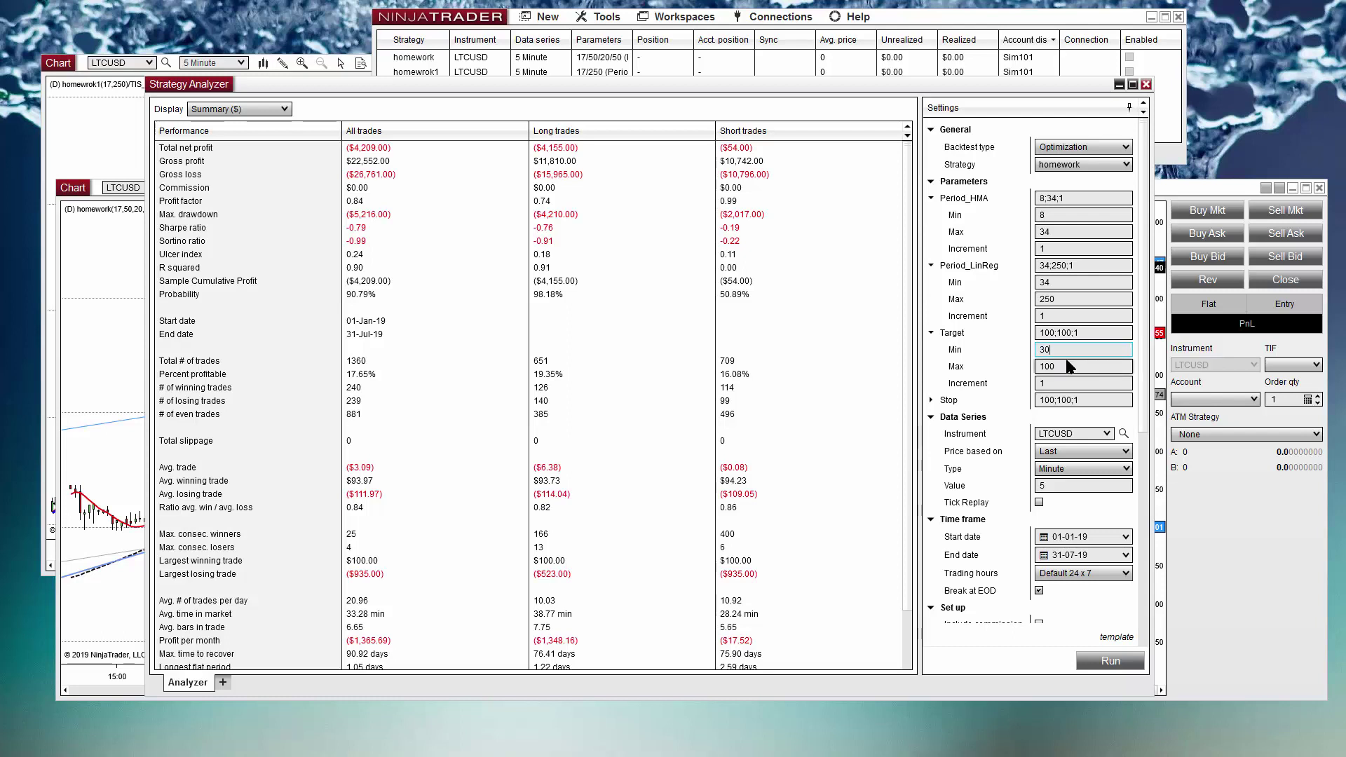
double_click(1068, 365)
Set the Stop parameter range to 30–300
left_click(930, 401)
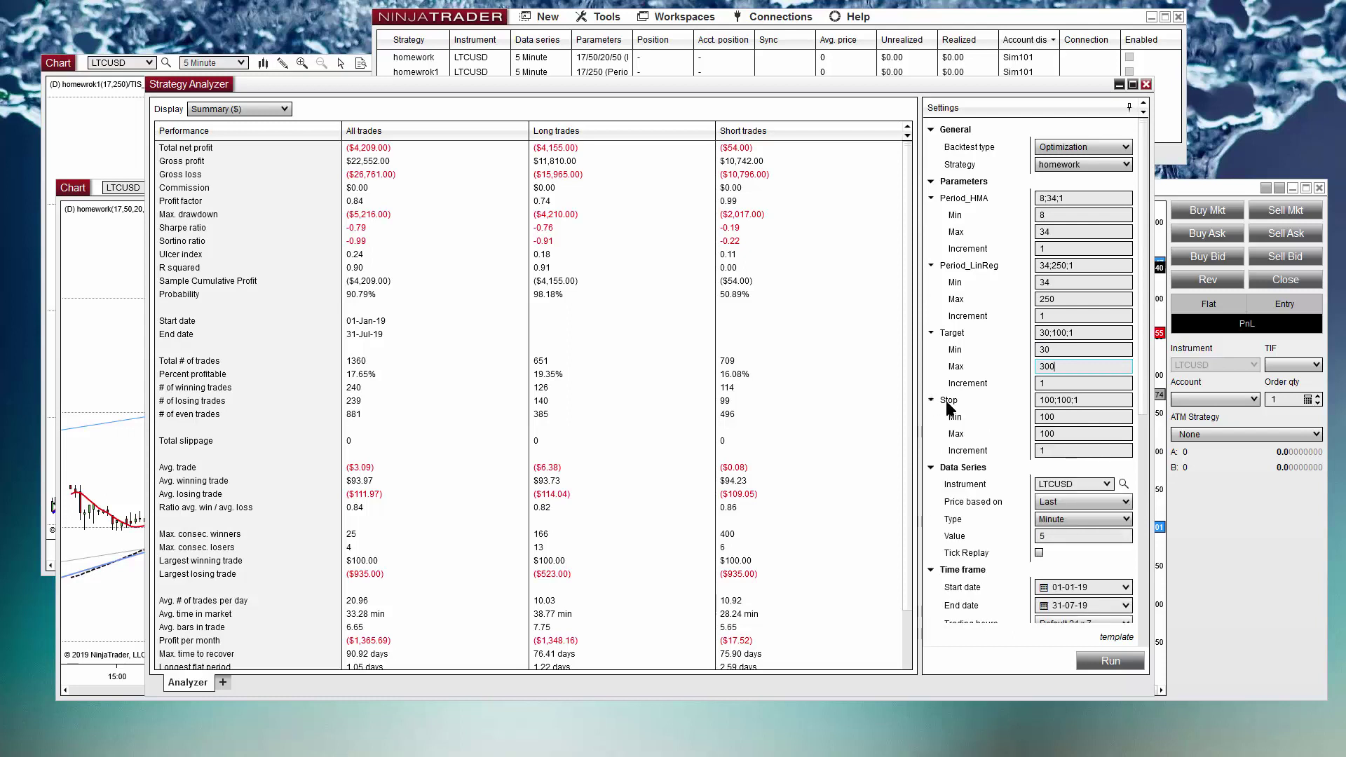
double_click(1062, 416)
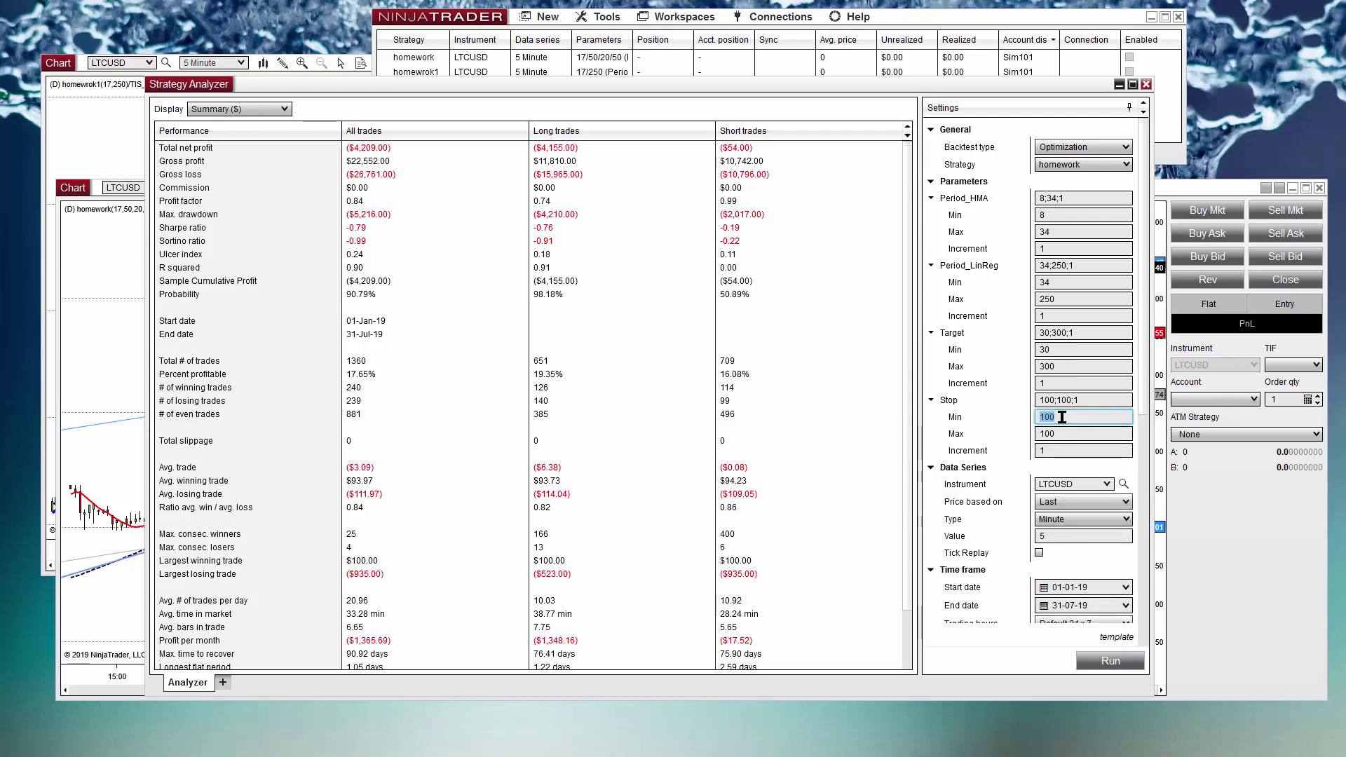
double_click(1070, 435)
type("300")
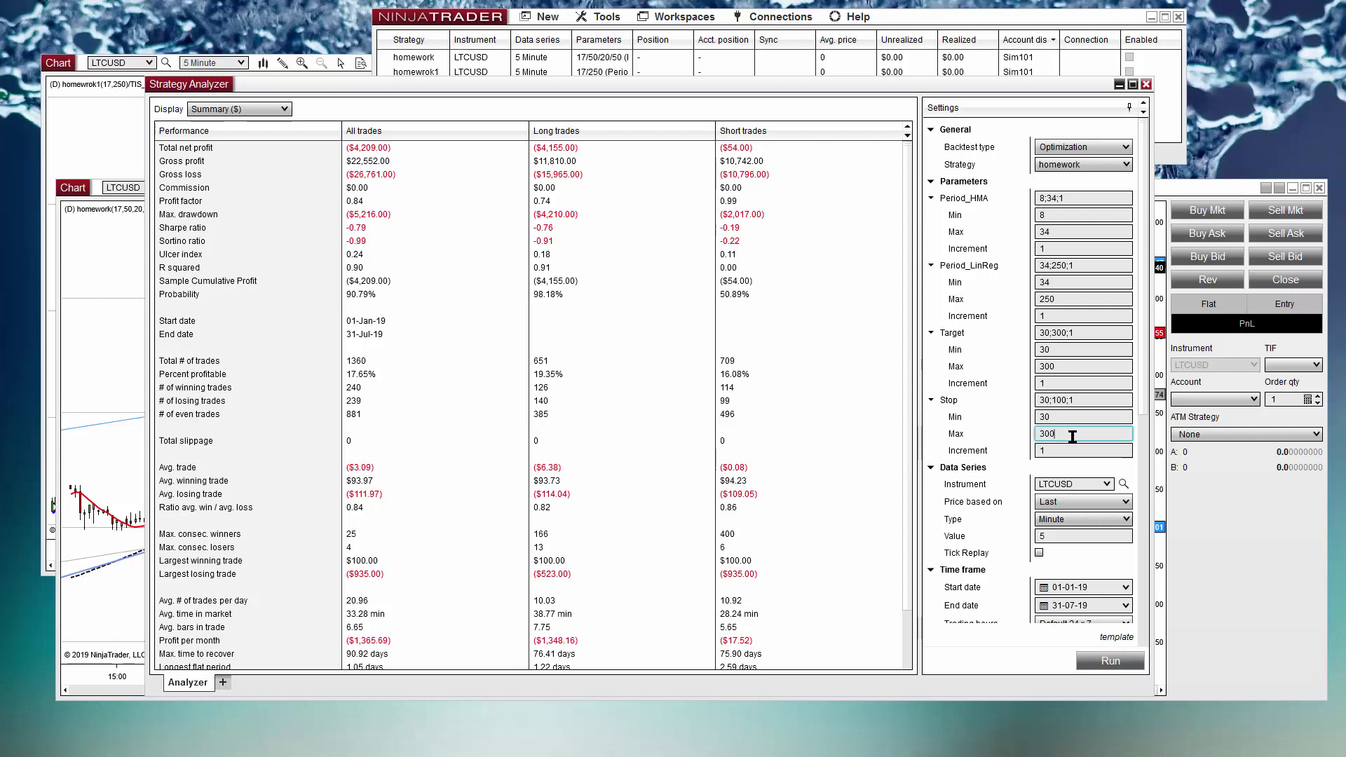
Change Optimize on from Max. profit factor to Max. net profit, then return to the top
scroll(1128, 476, "down", 4)
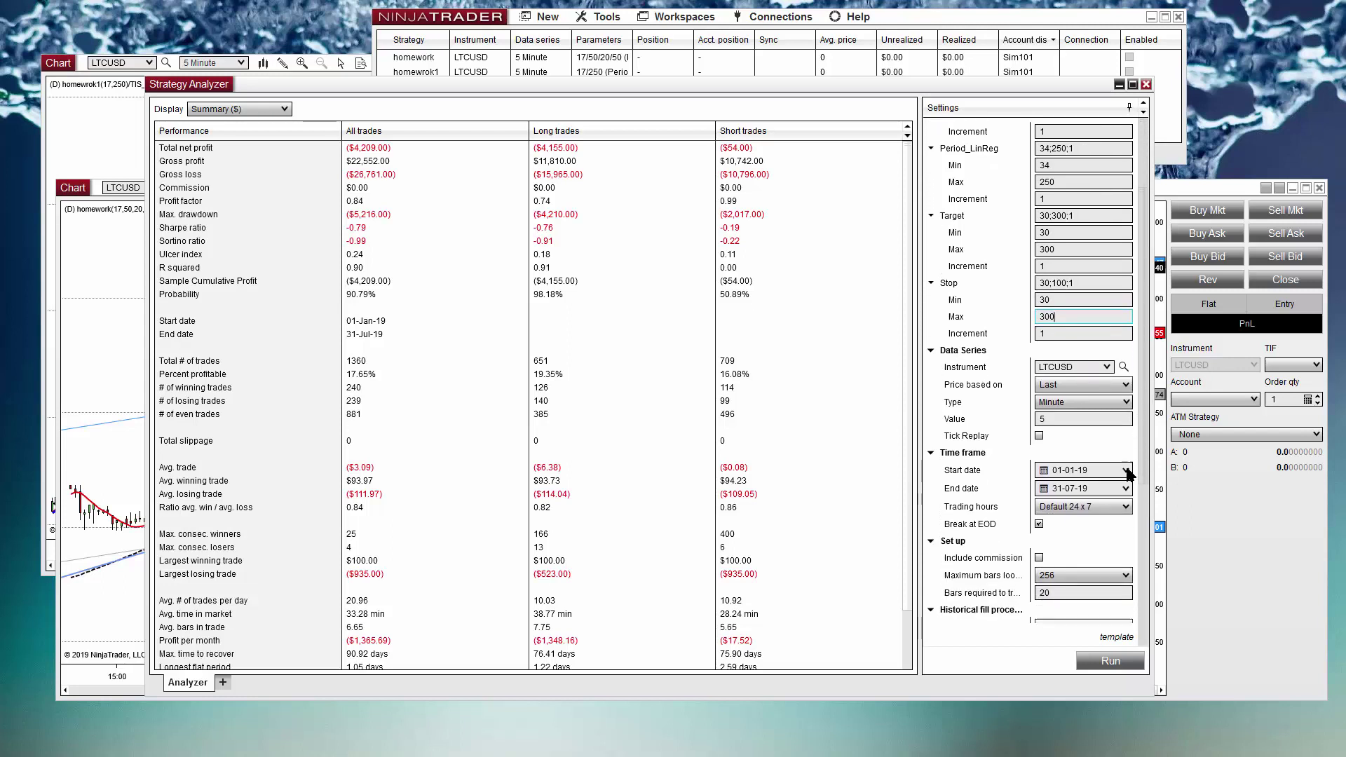
scroll(1128, 476, "down", 8)
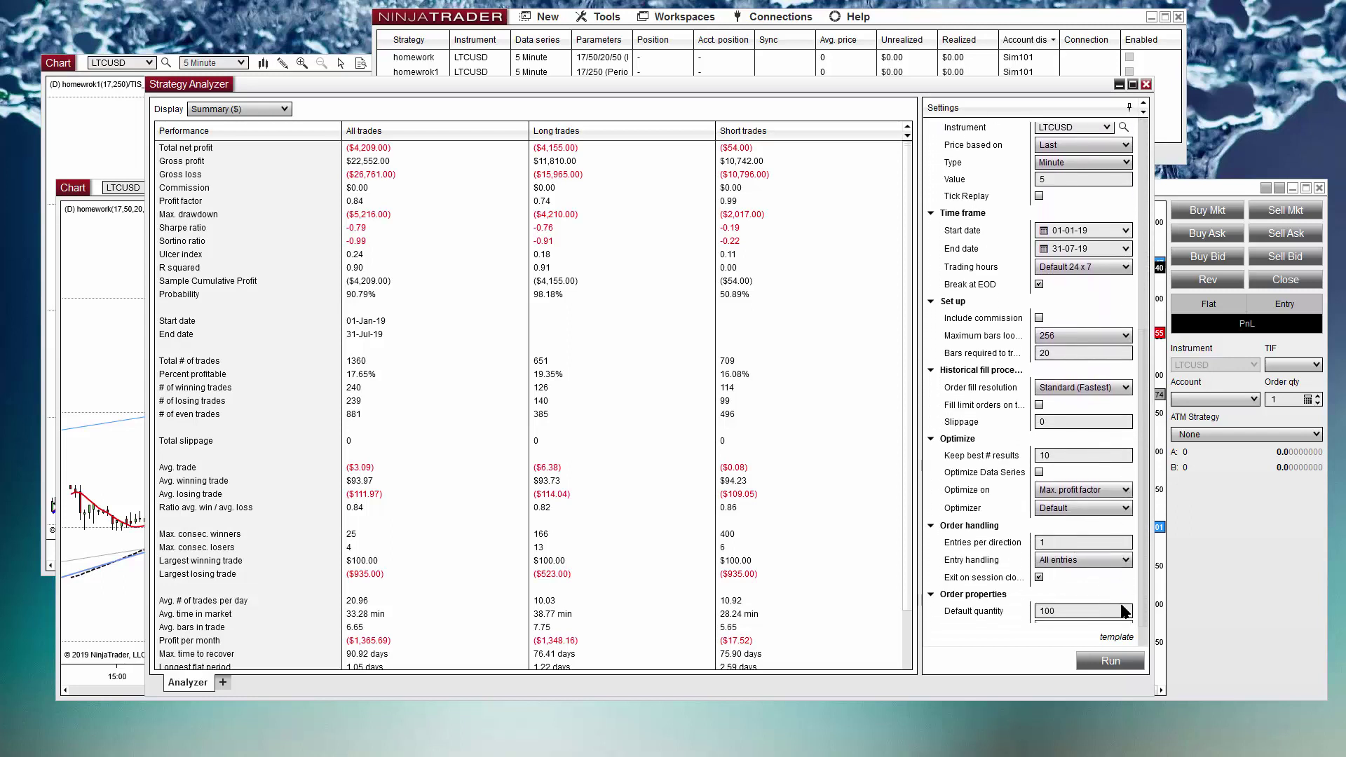
scroll(1124, 612, "down", 1)
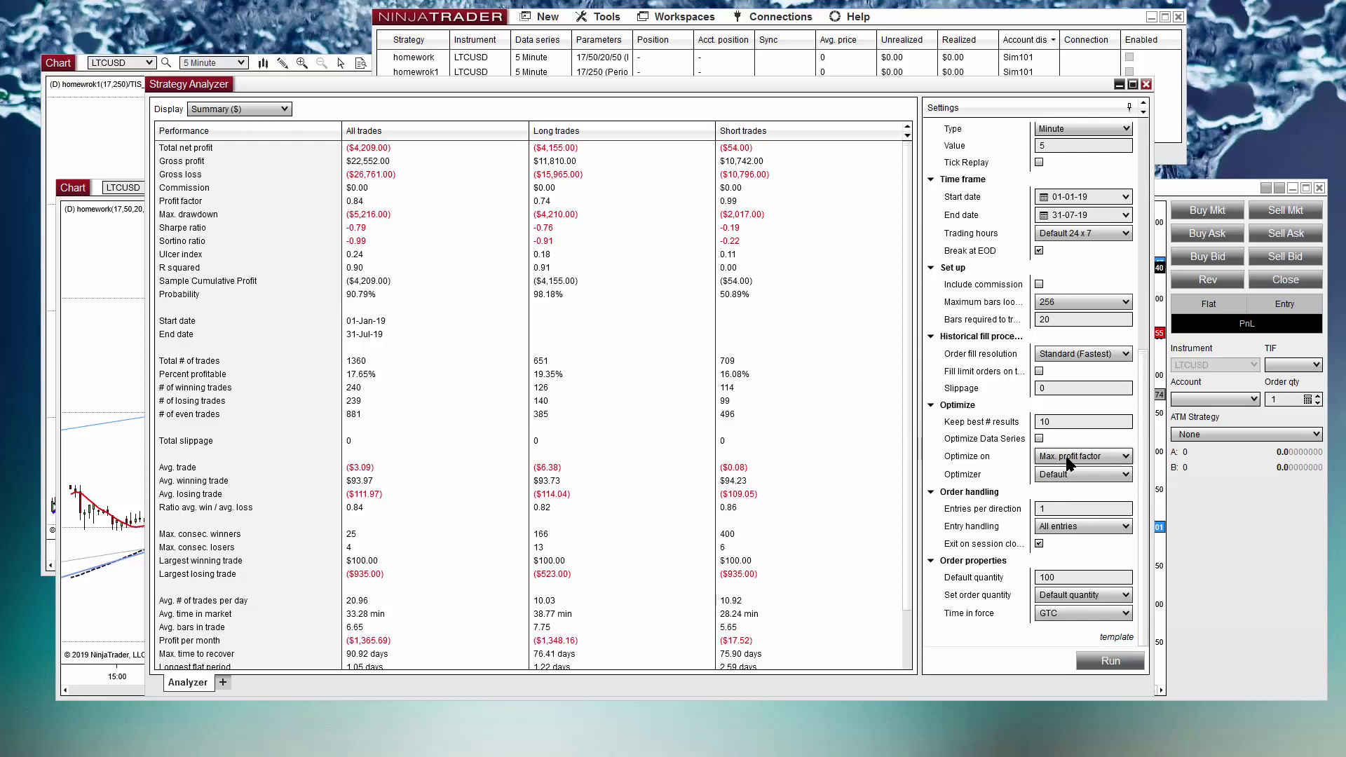
left_click(1127, 457)
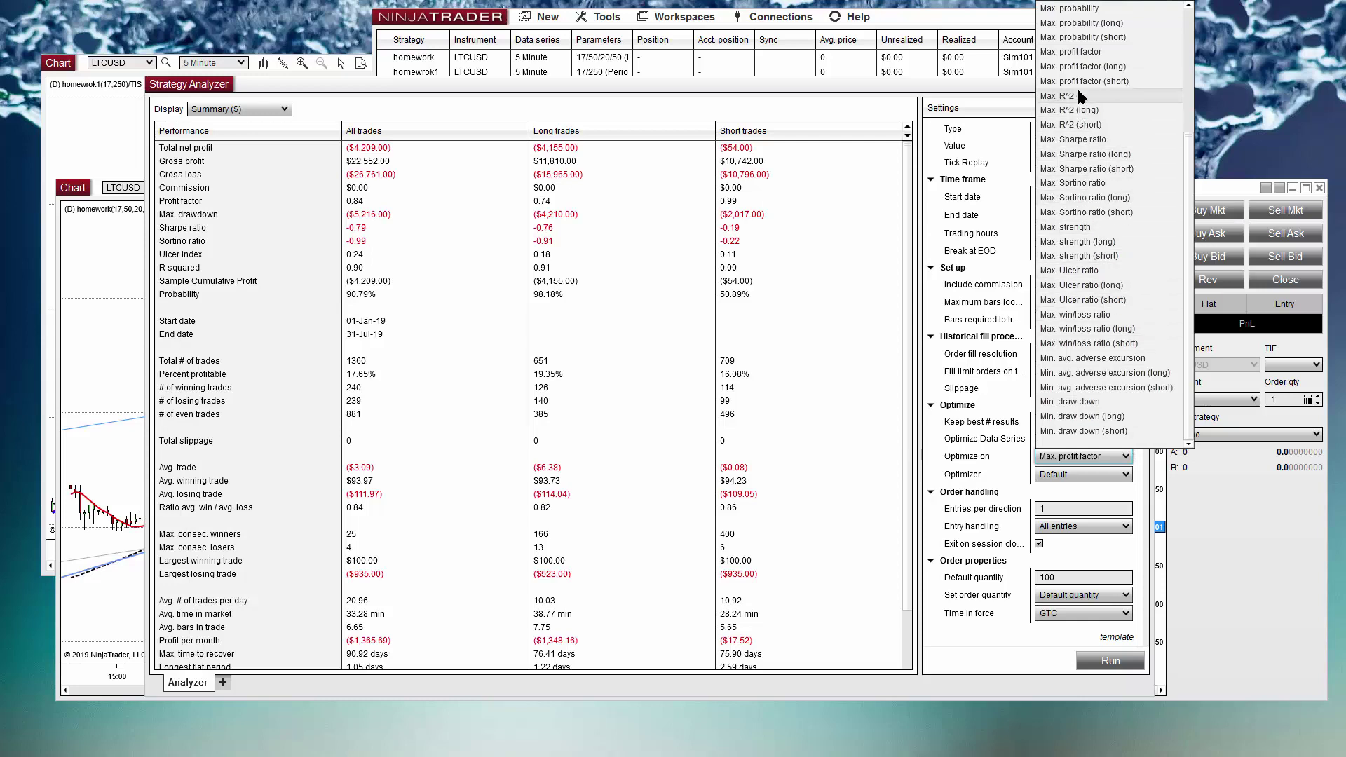
scroll(1077, 140, "up", 3)
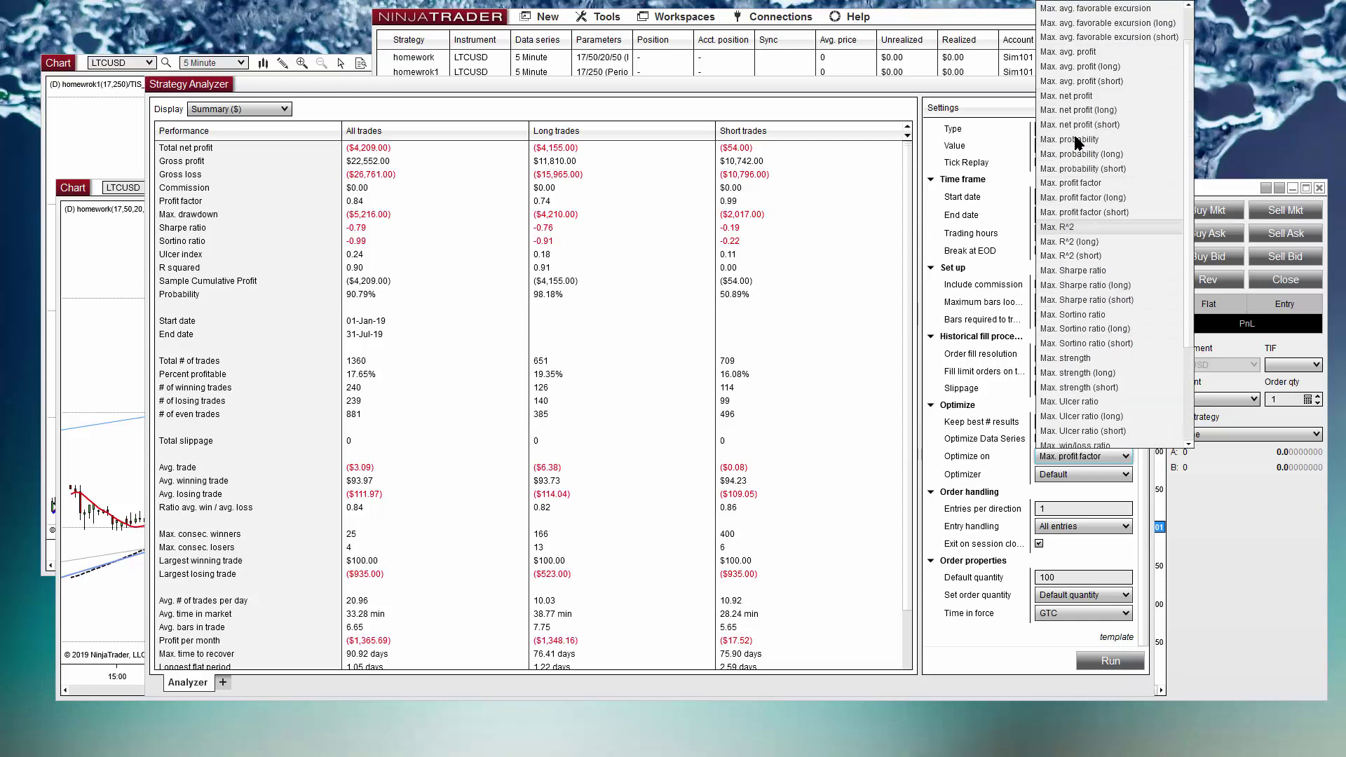
left_click(1099, 96)
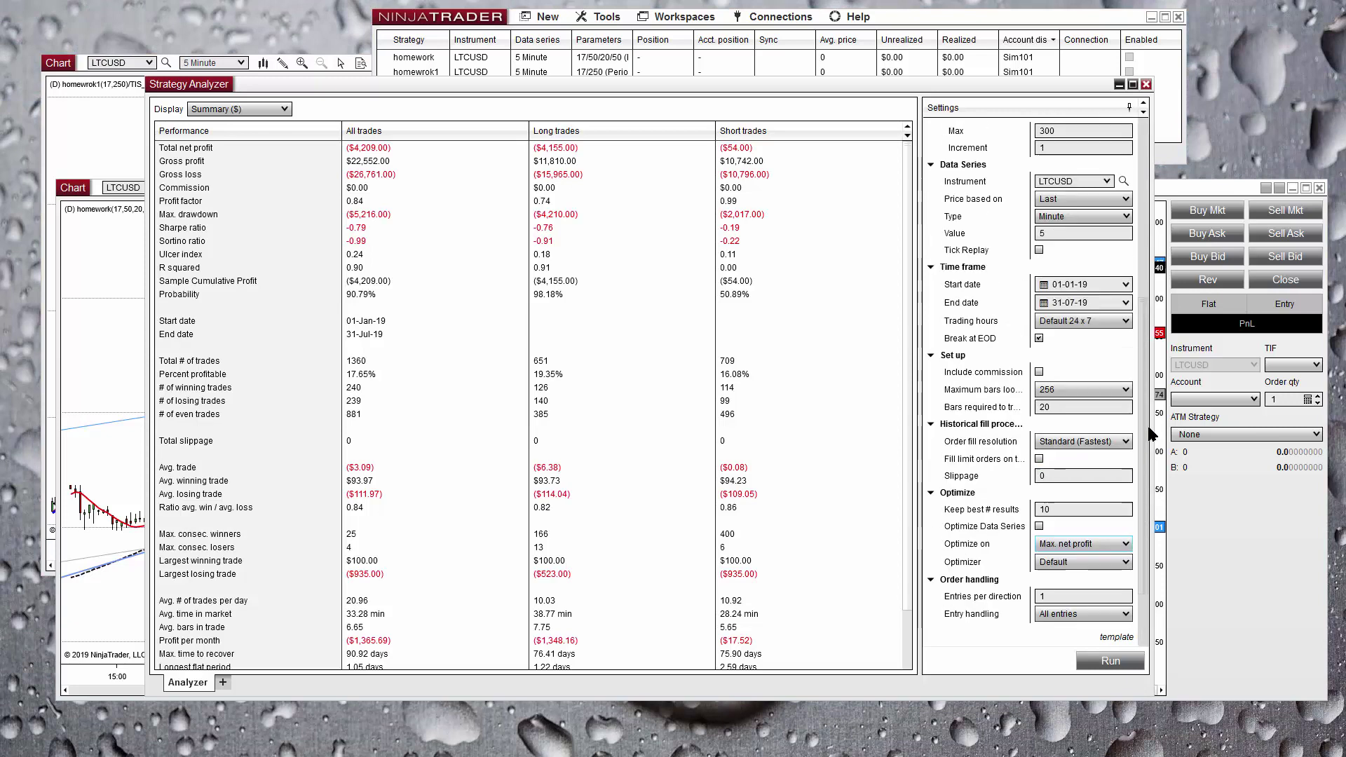
left_click_drag(1143, 537, 1148, 239)
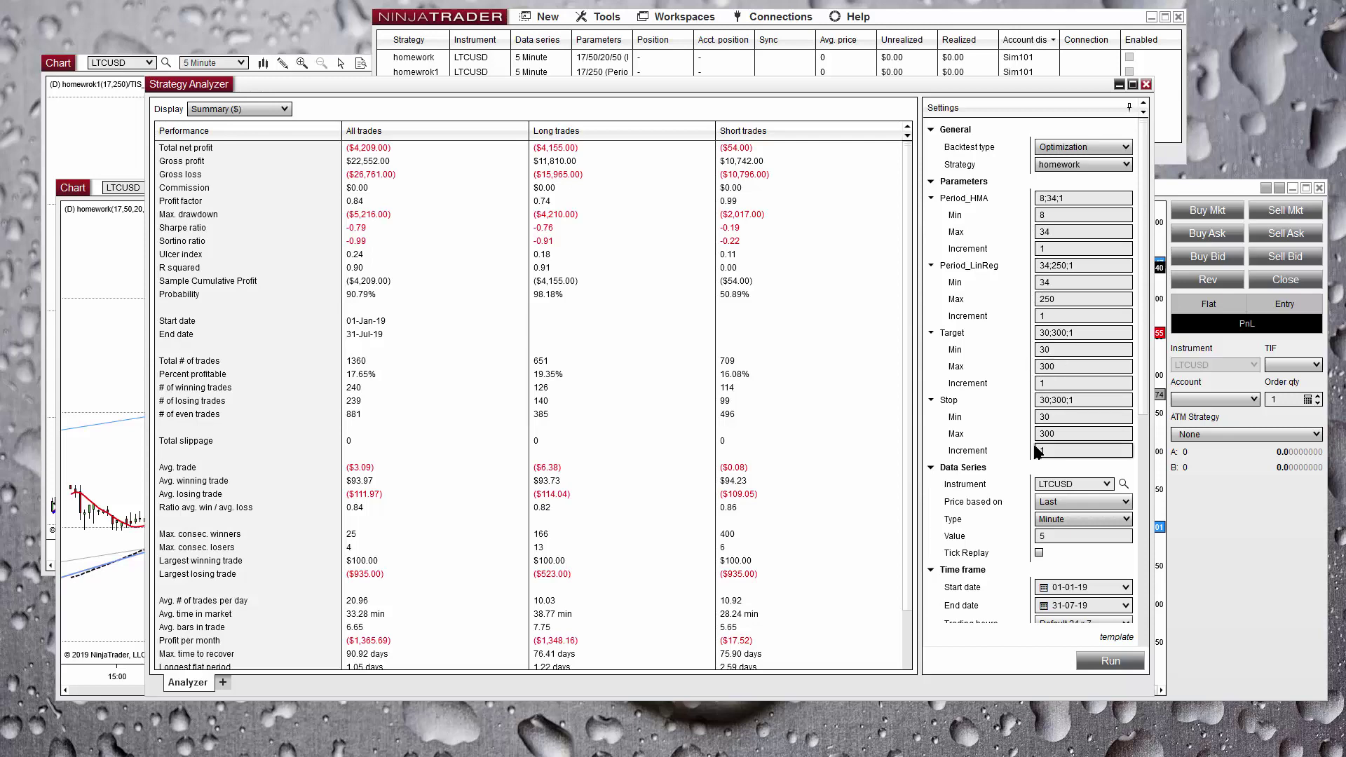
Start the optimization, then abort it once it projects 430,290,819 iterations
left_click(1107, 662)
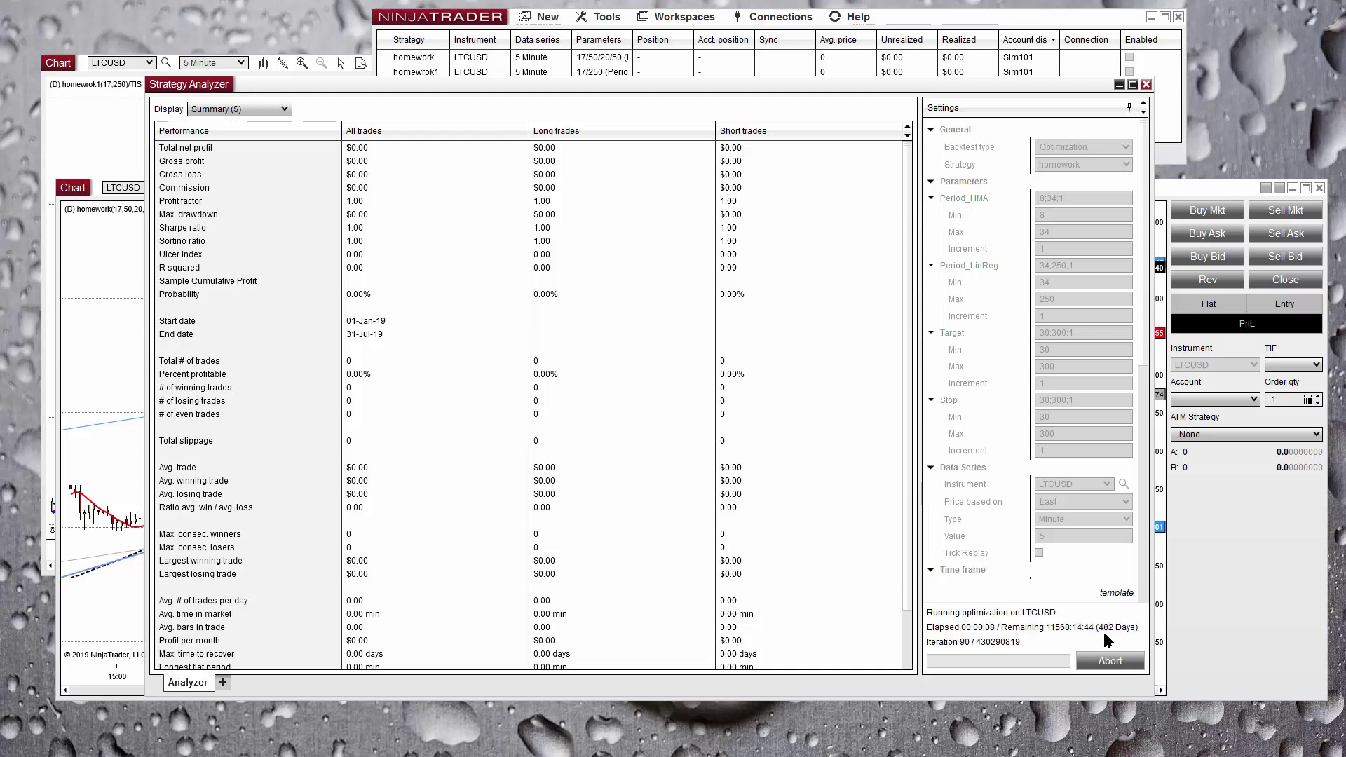
left_click(1102, 662)
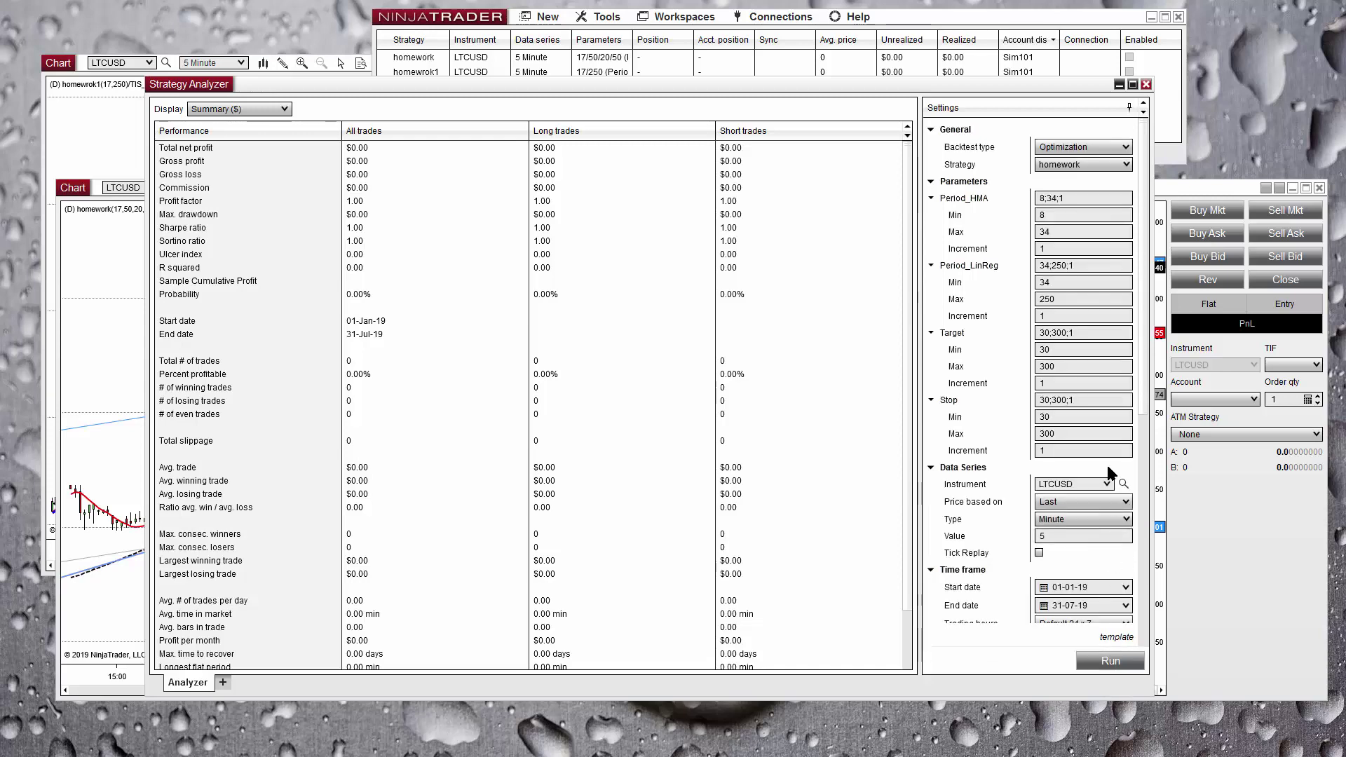
scroll(1138, 462, "down", 5)
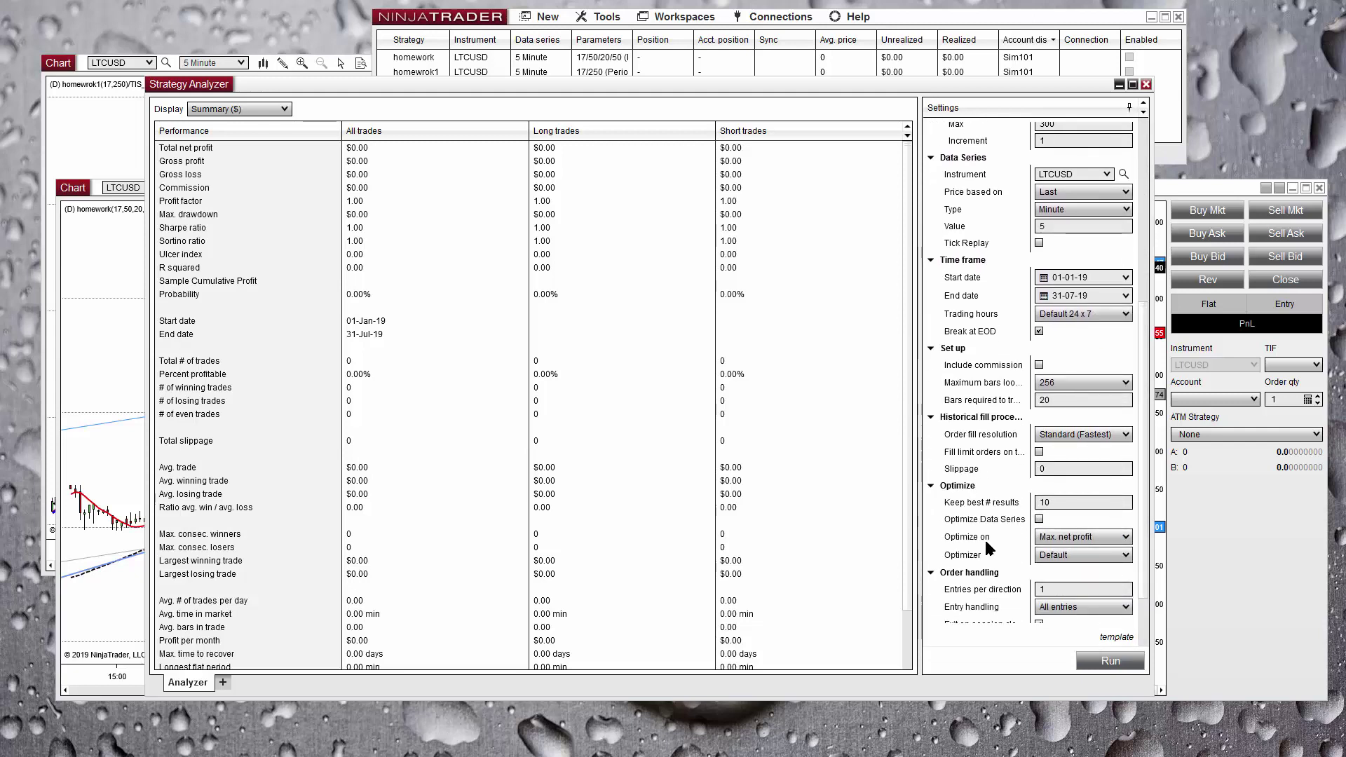
Run a Genetic optimization with Generation size 50 and 10 Generations
left_click(1122, 555)
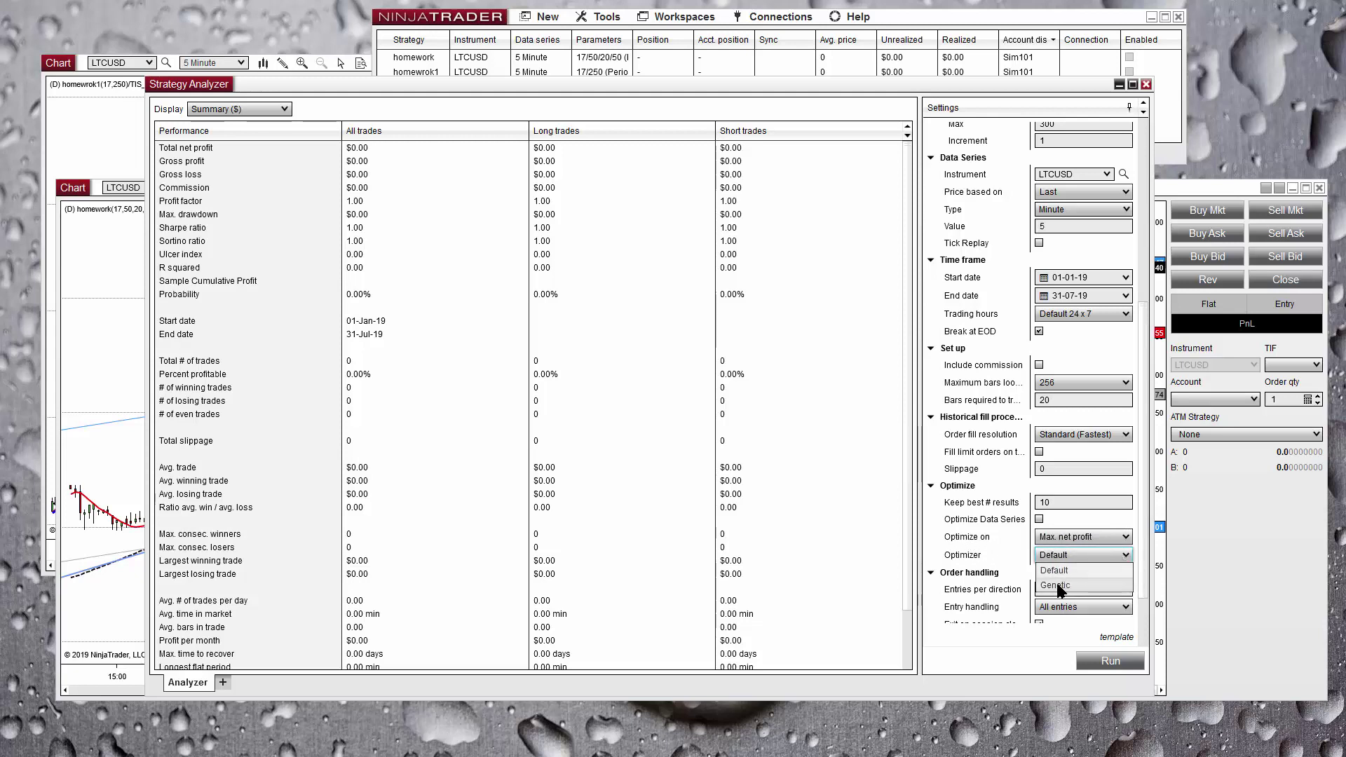
left_click(1058, 584)
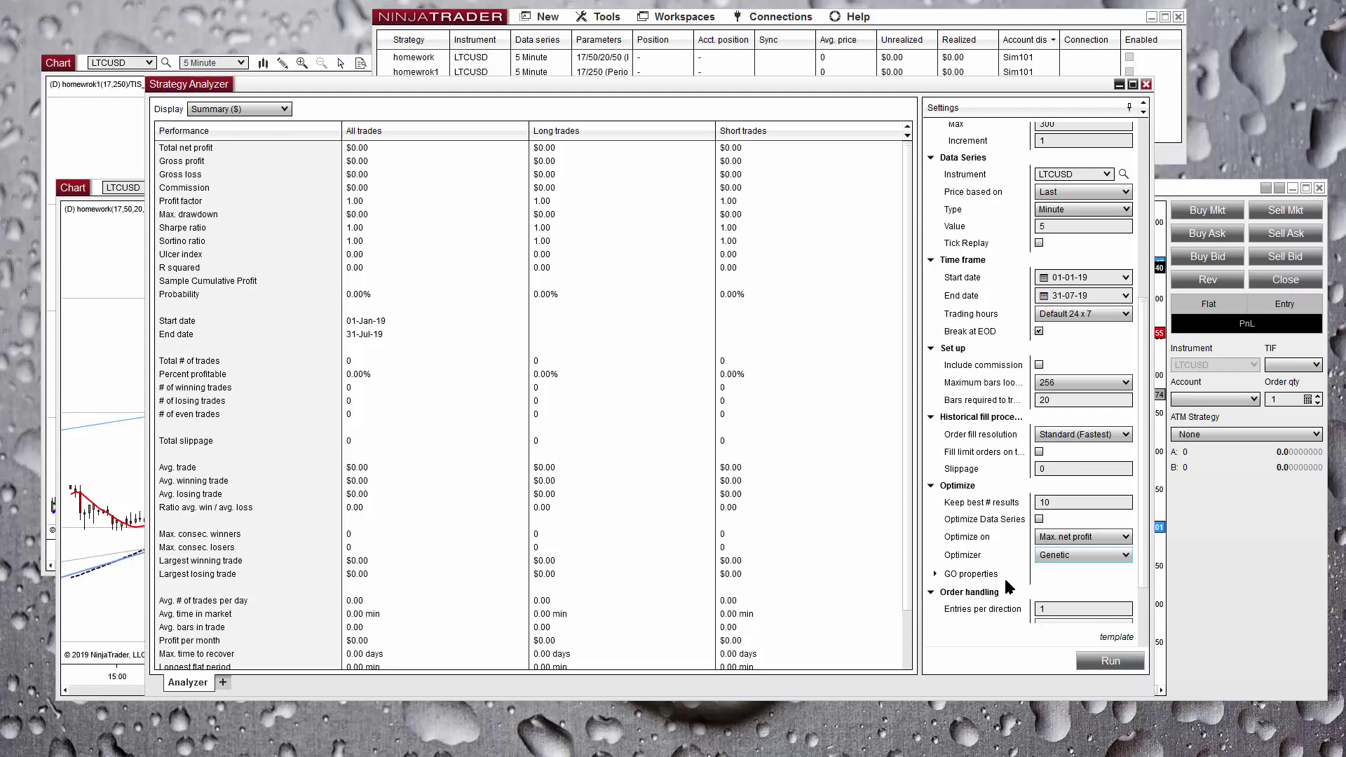
left_click(936, 574)
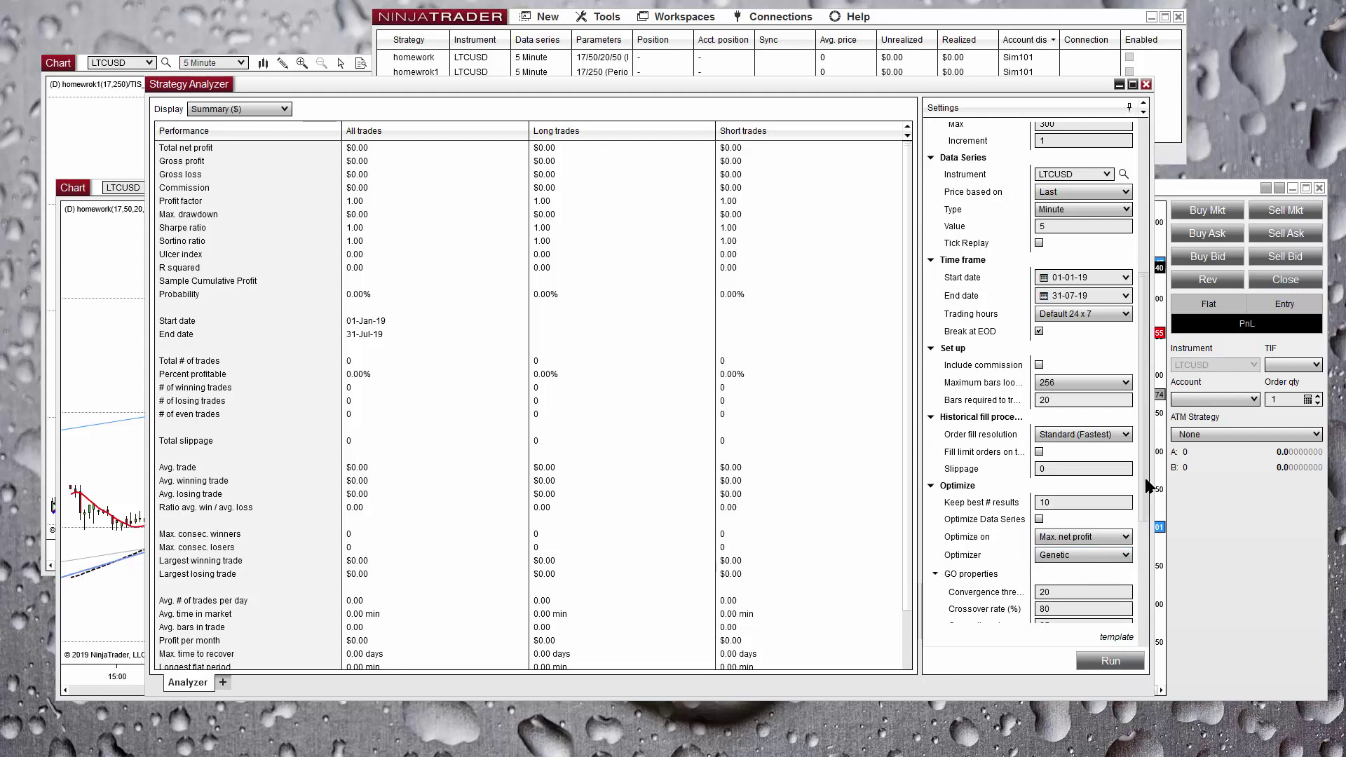
scroll(1091, 566, "down", 5)
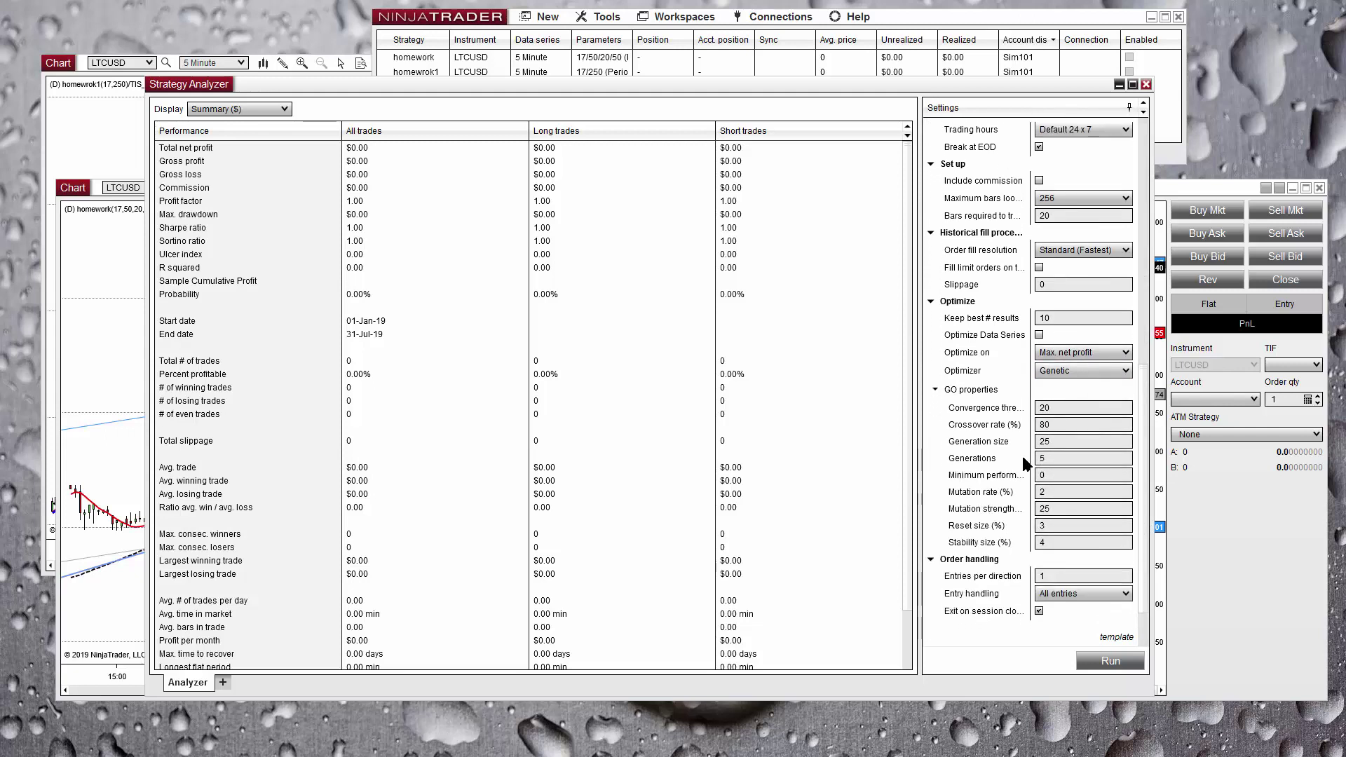
left_click(1061, 442)
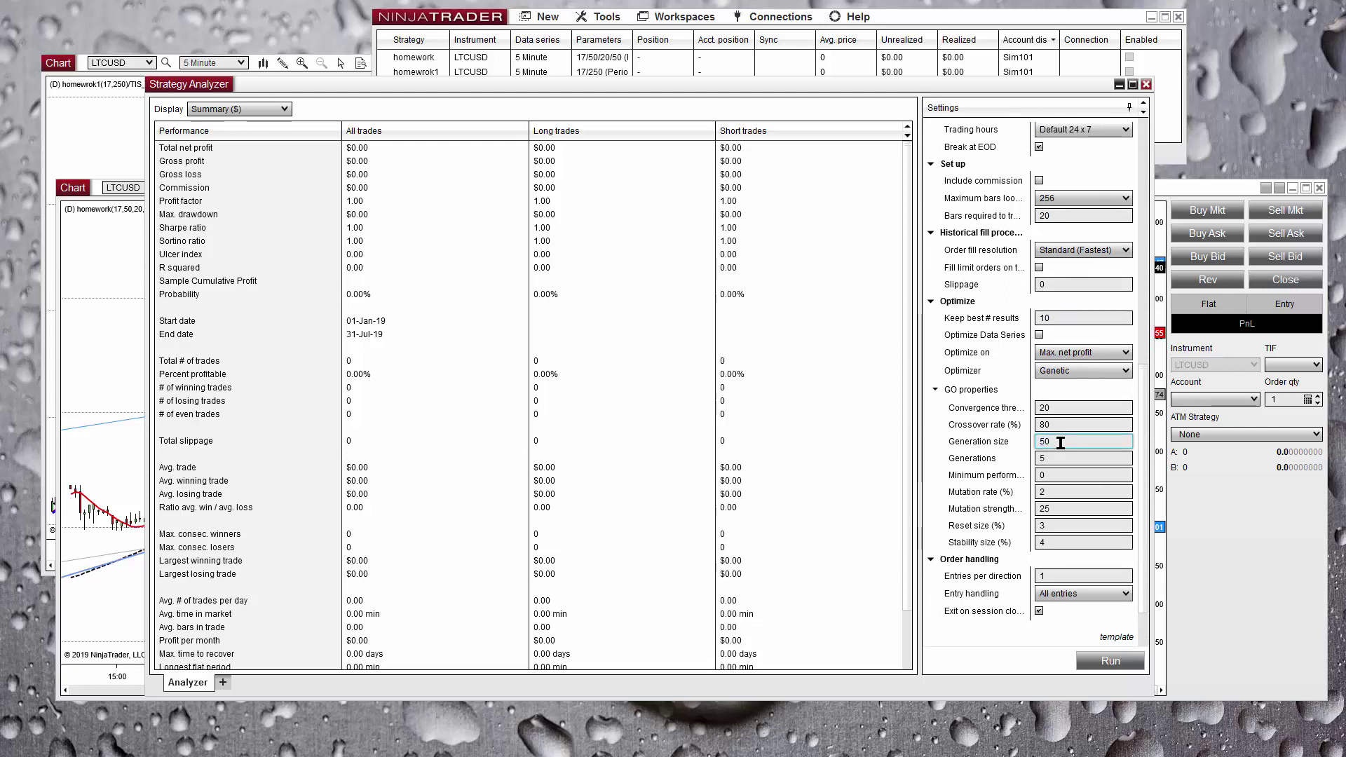
left_click(1056, 455)
type("10")
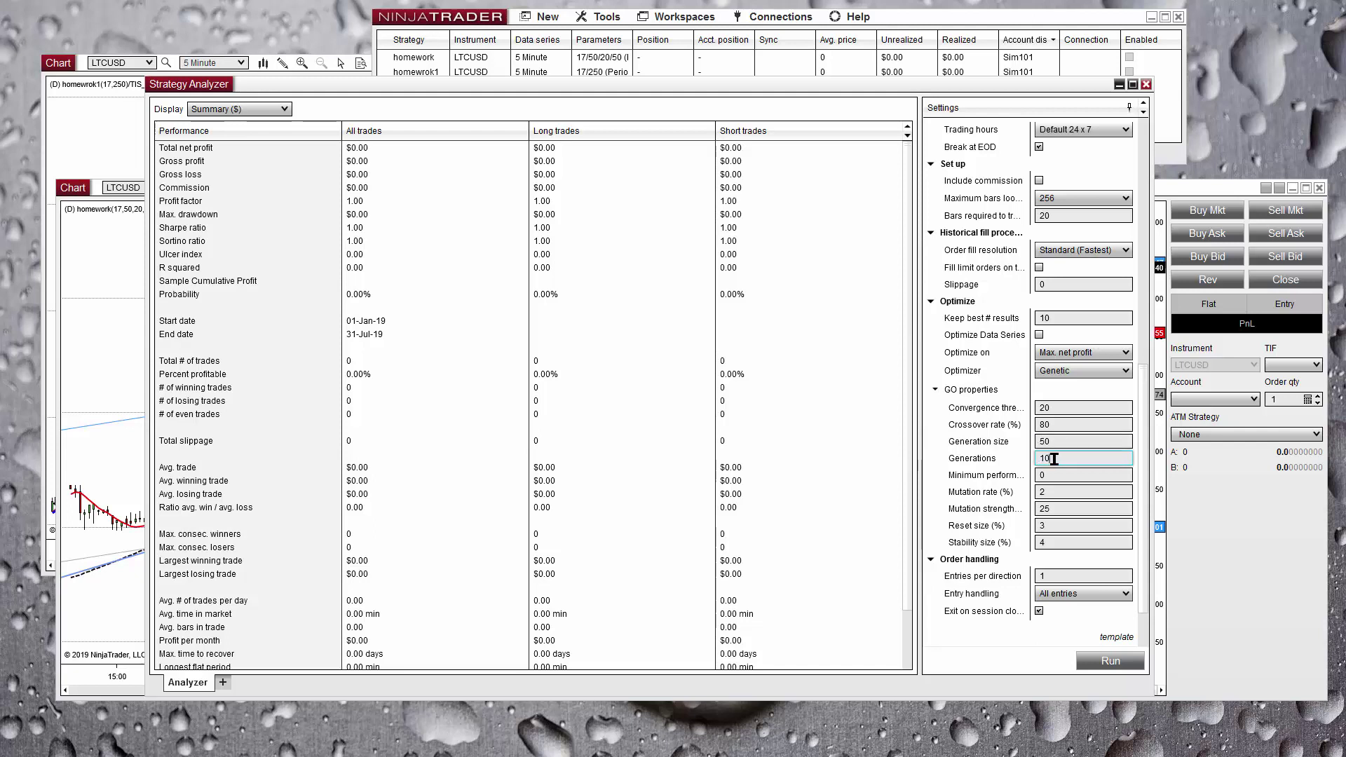
left_click(1101, 661)
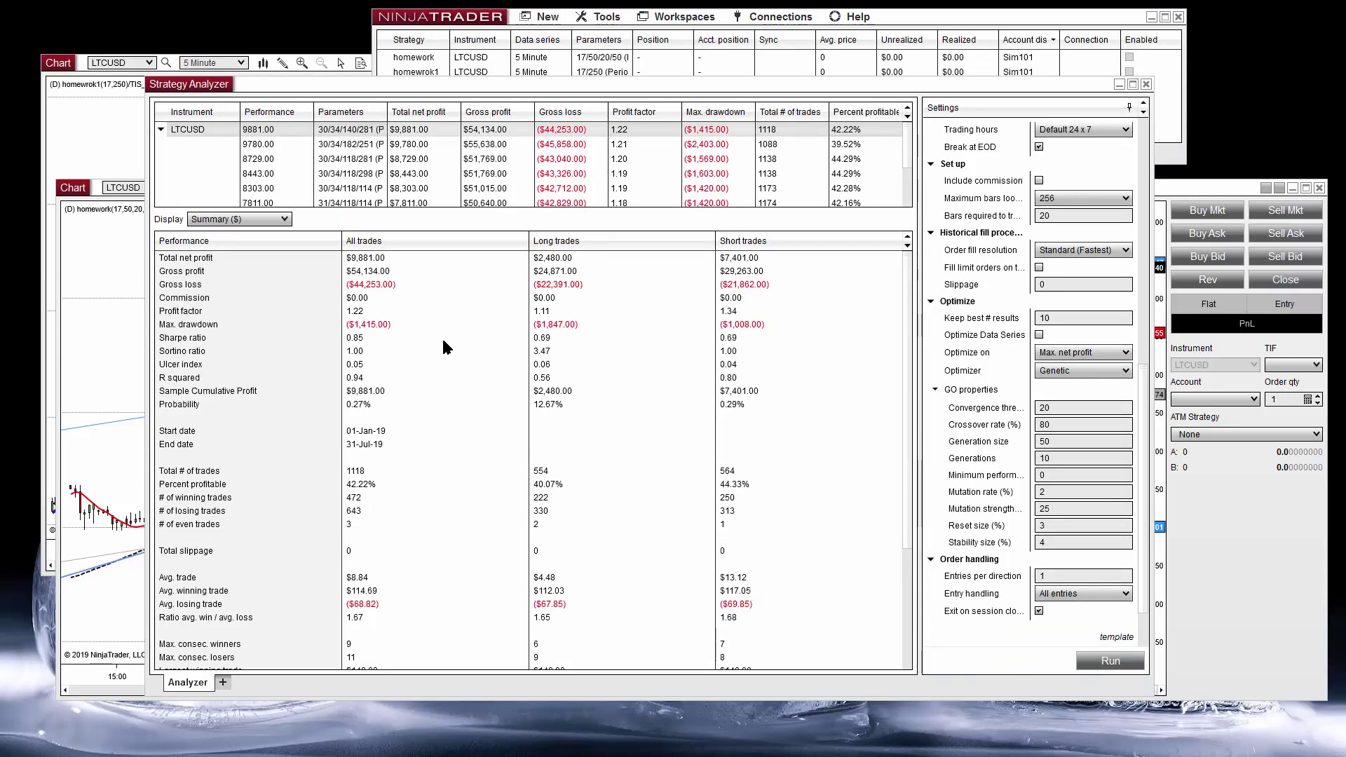
Switch the top result's display to Analysis with a Daily period
left_click(258, 217)
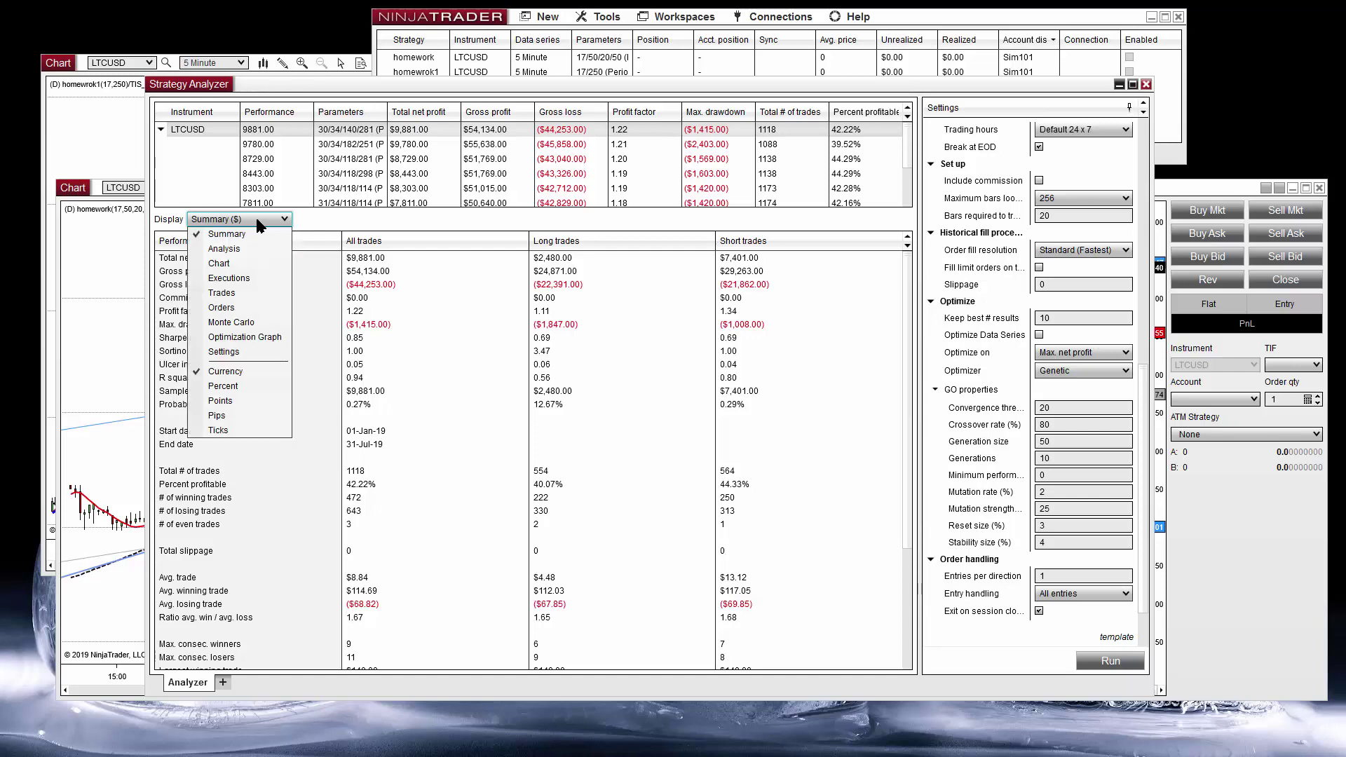
left_click(225, 249)
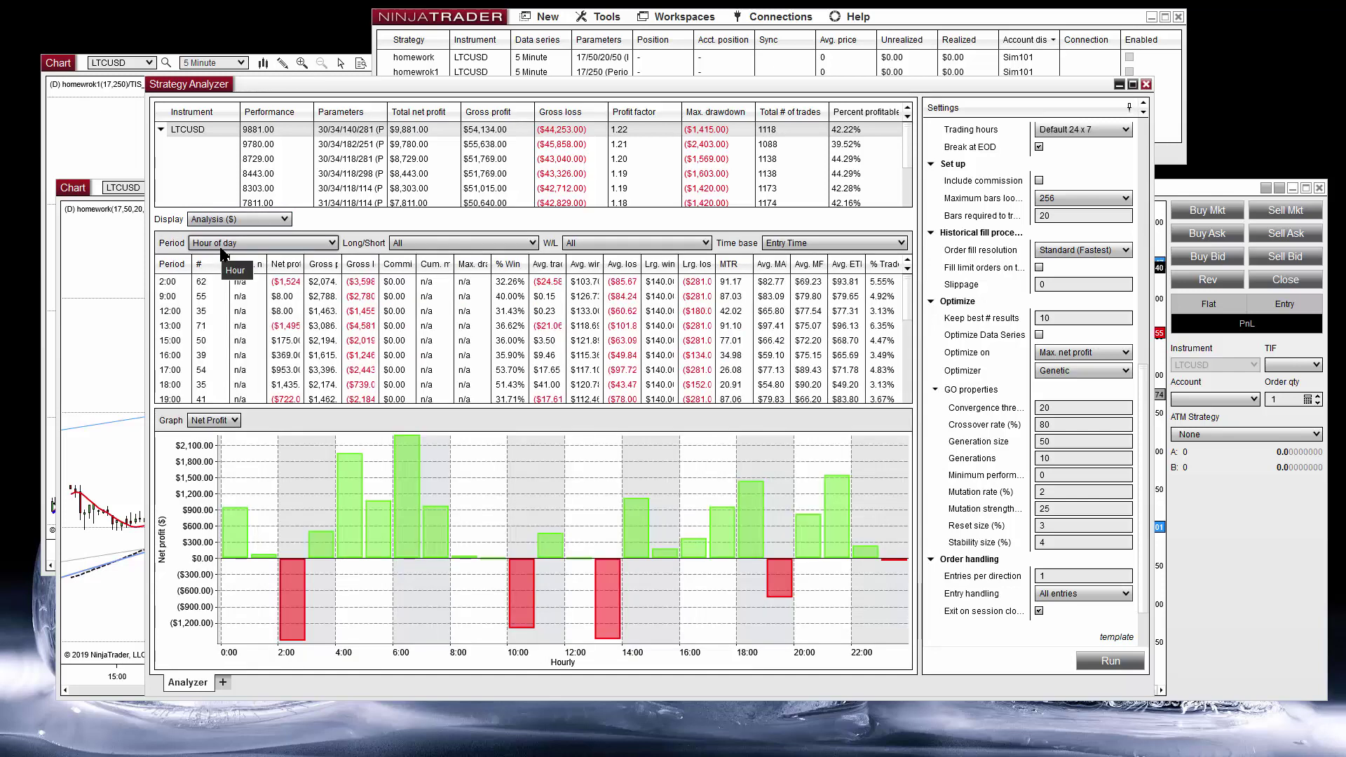
left_click(214, 421)
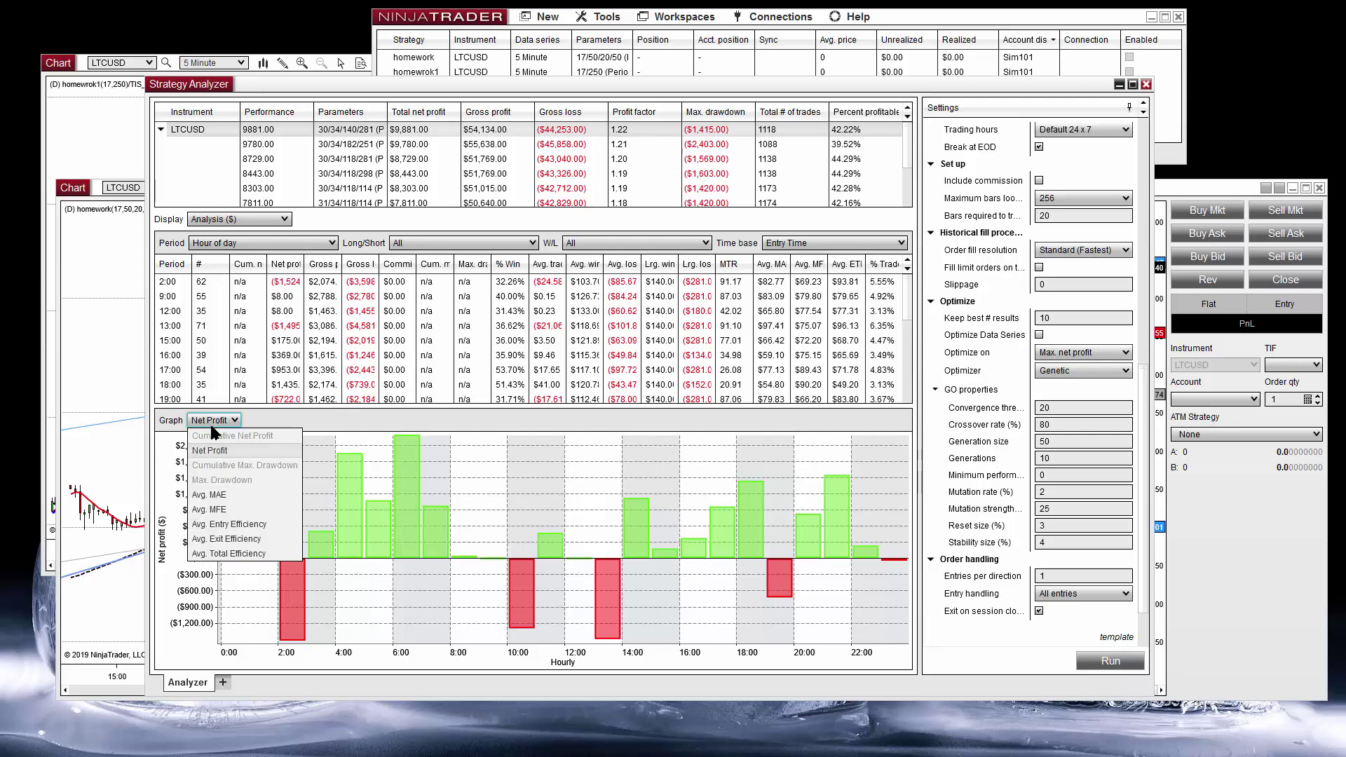
left_click(218, 246)
left_click(214, 248)
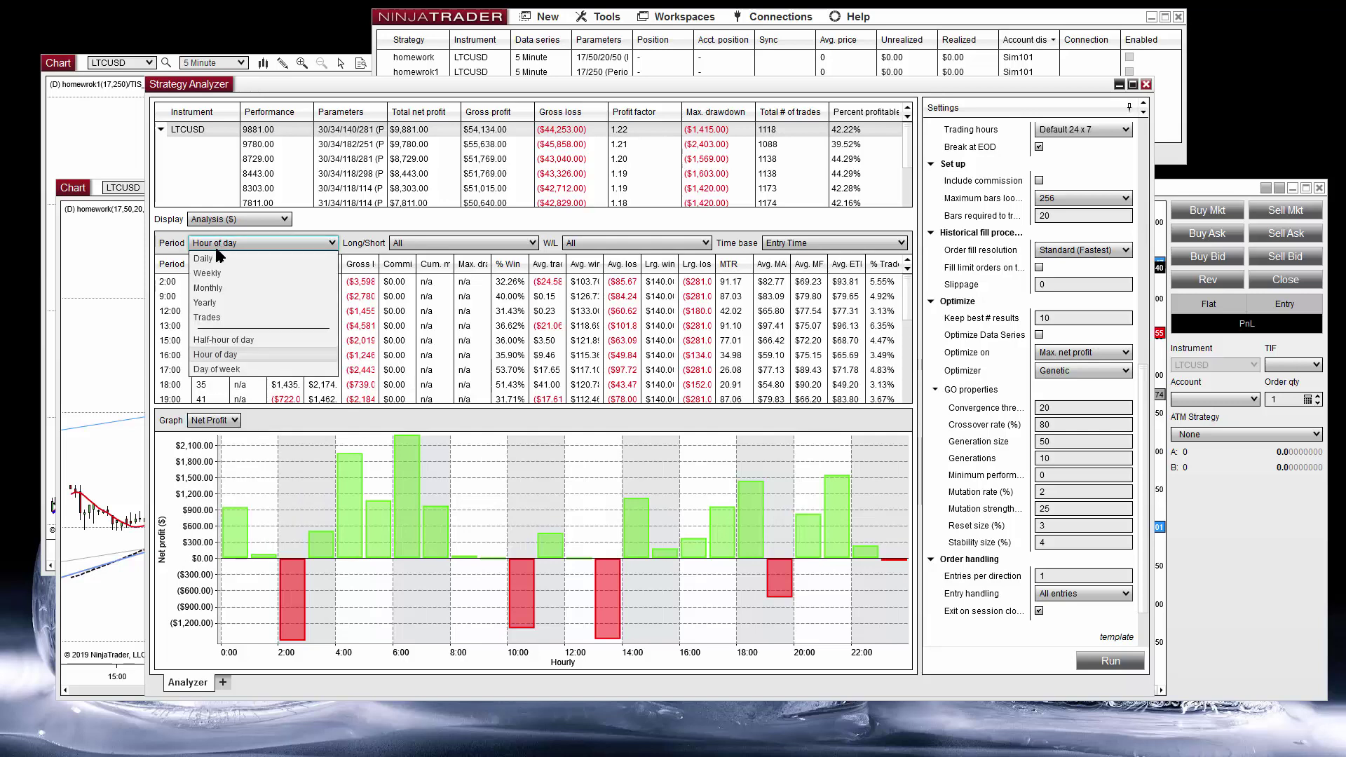
left_click(213, 257)
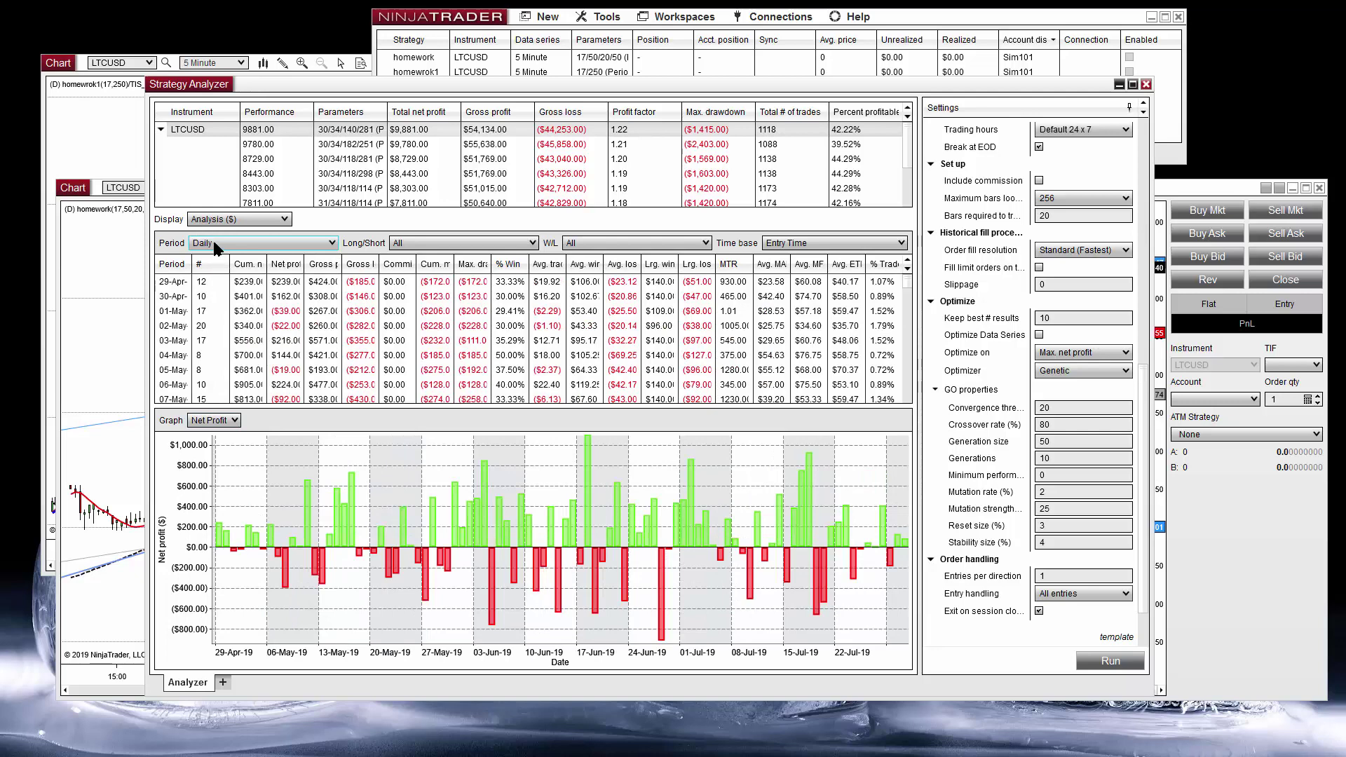
Chart Cumulative Net Profit, climbing to nearly $10,000 by 31-Jul-19
left_click(214, 421)
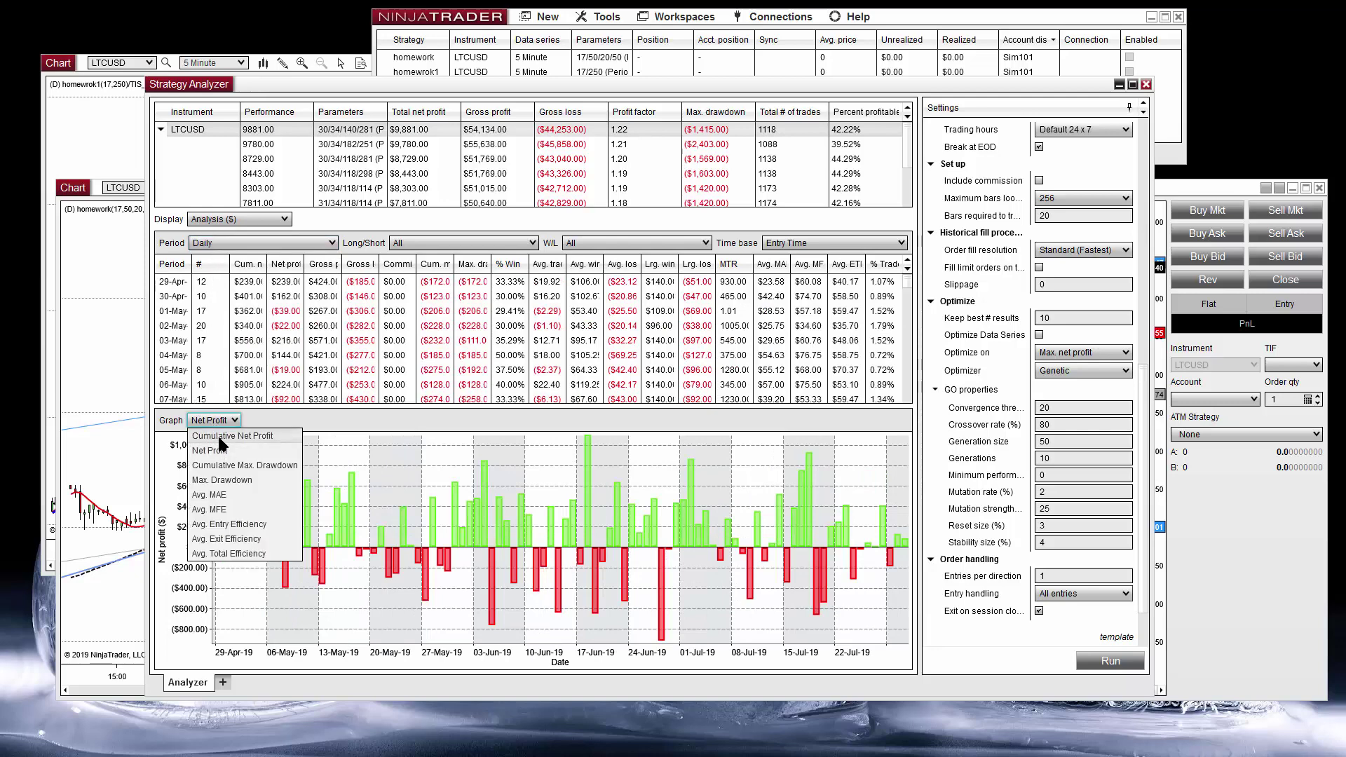
left_click(220, 436)
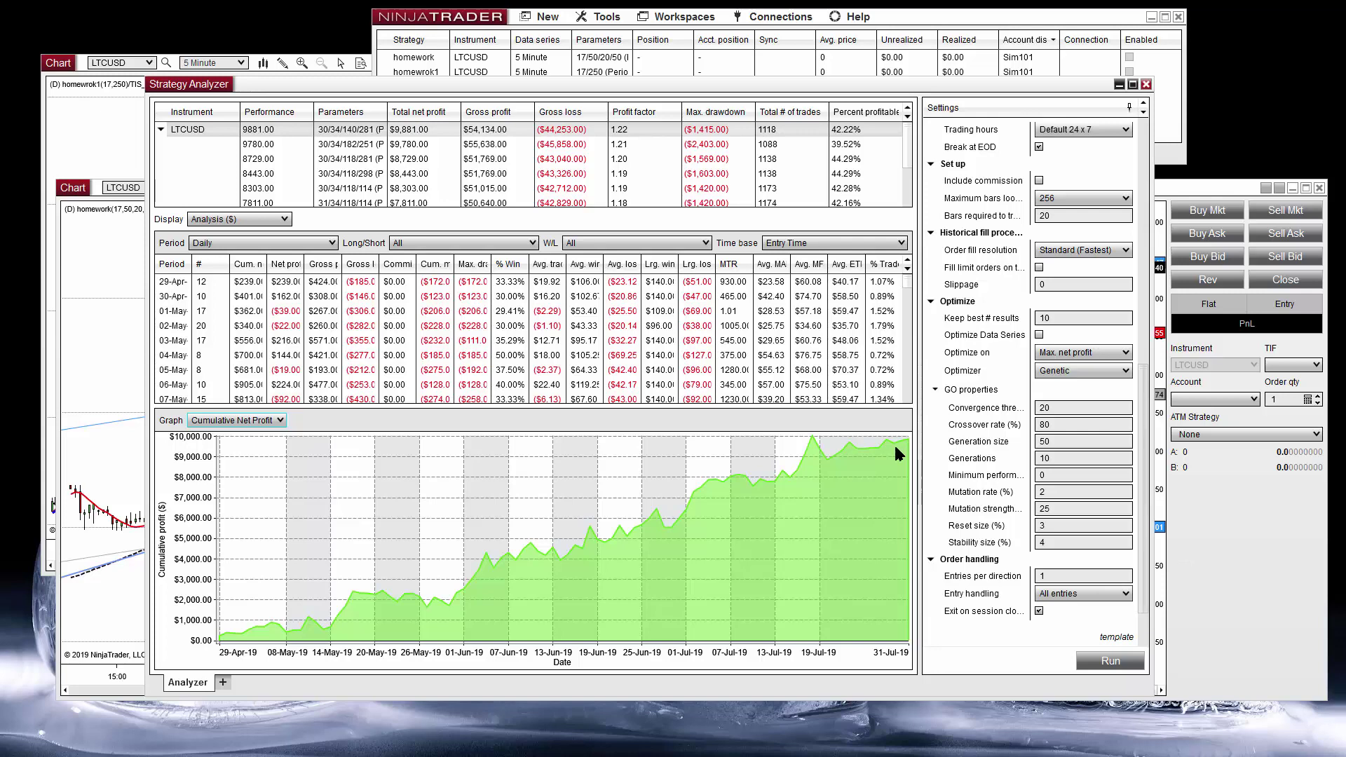
left_click(220, 220)
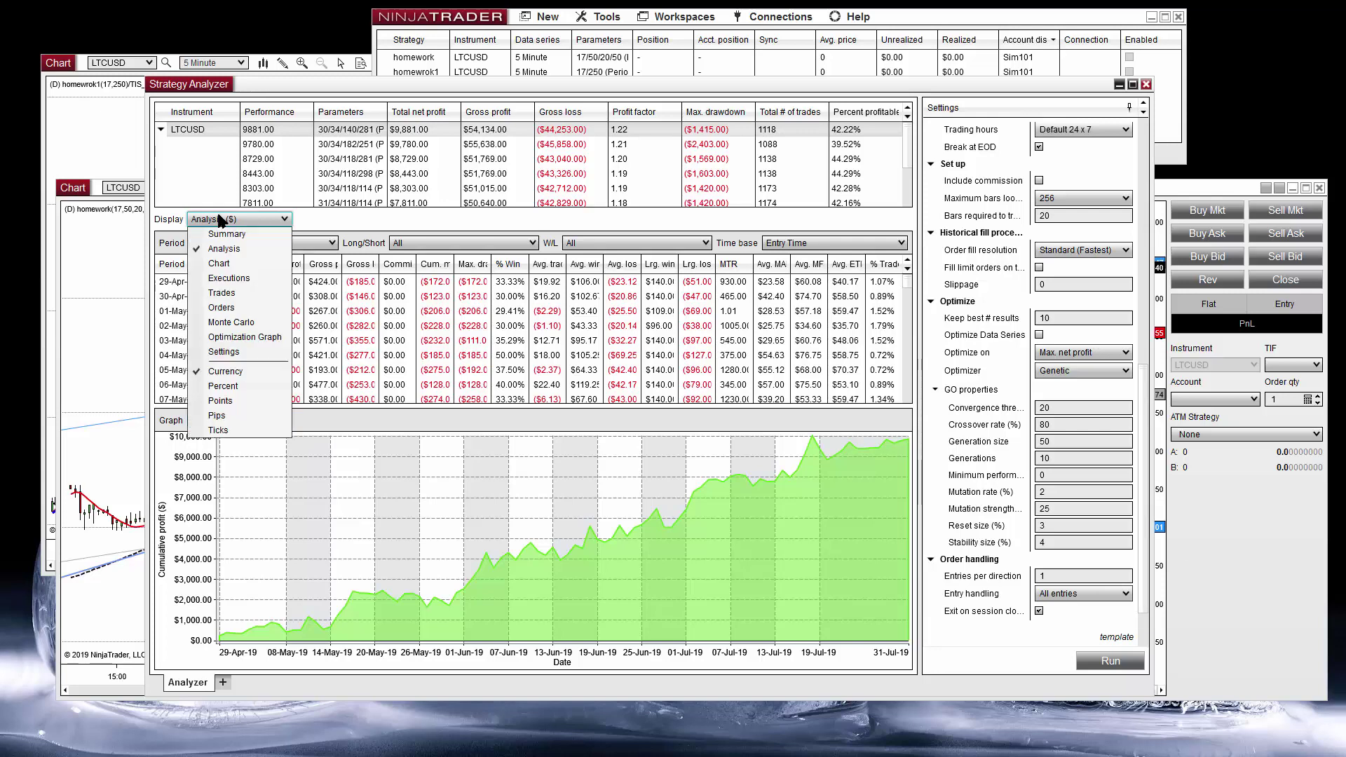
Show the top result's Settings: Period_HMA 30, Period_LinReg 34, Target 140, Stop 281
left_click(222, 355)
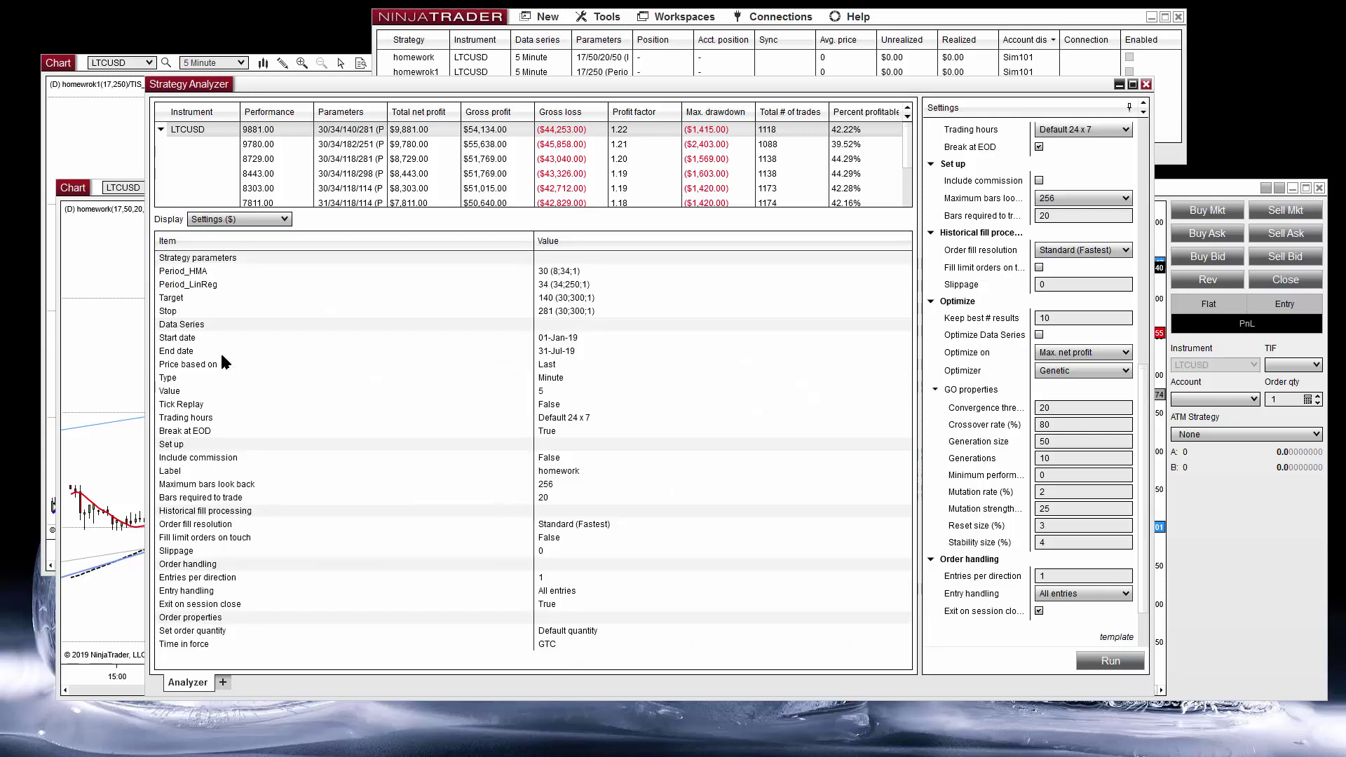
left_click(549, 269)
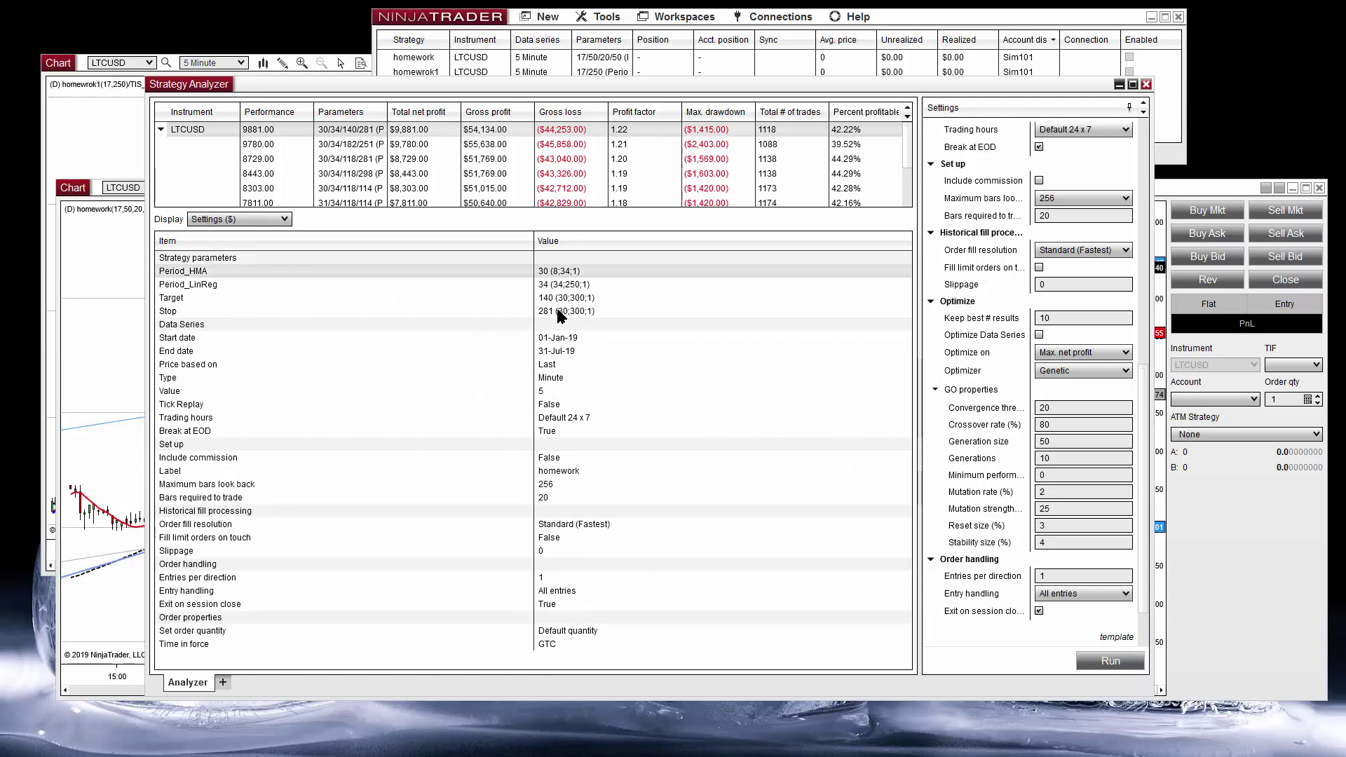
left_click(548, 286)
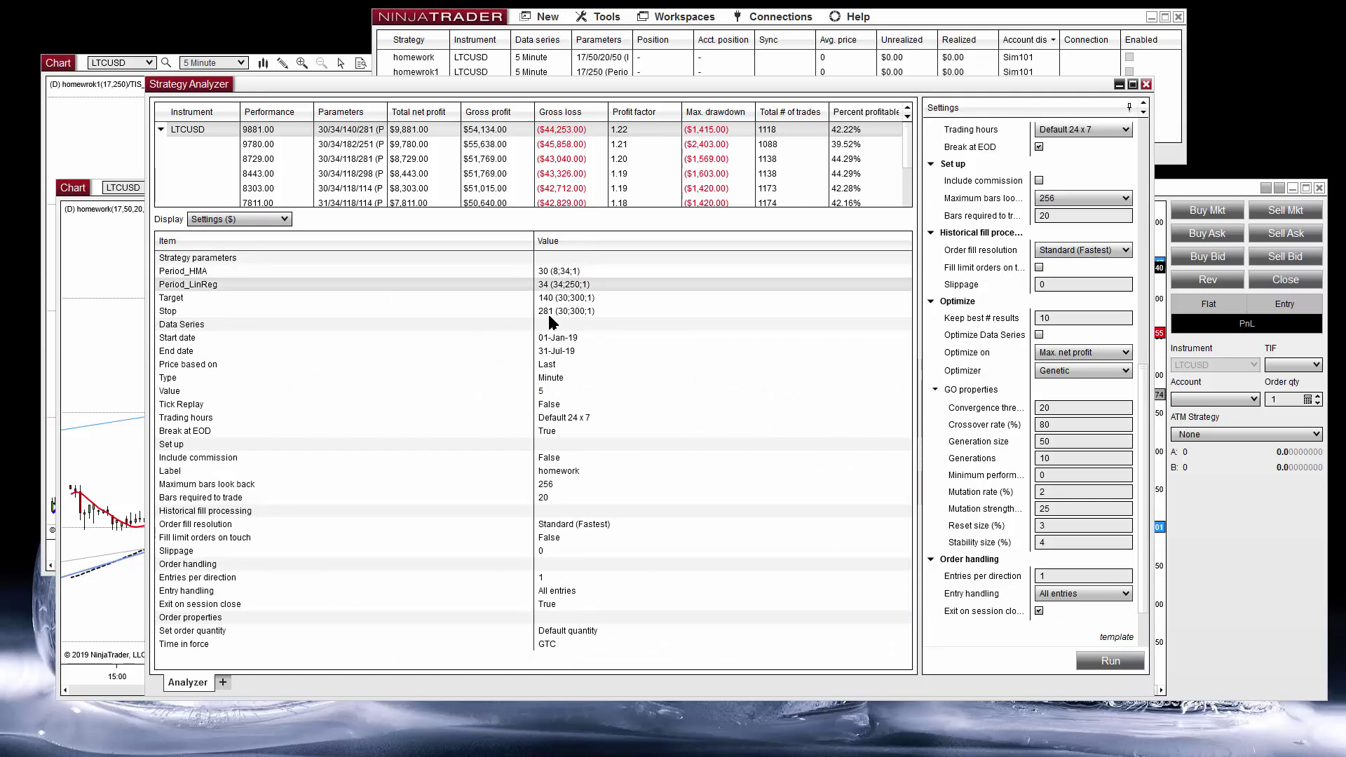
left_click(555, 300)
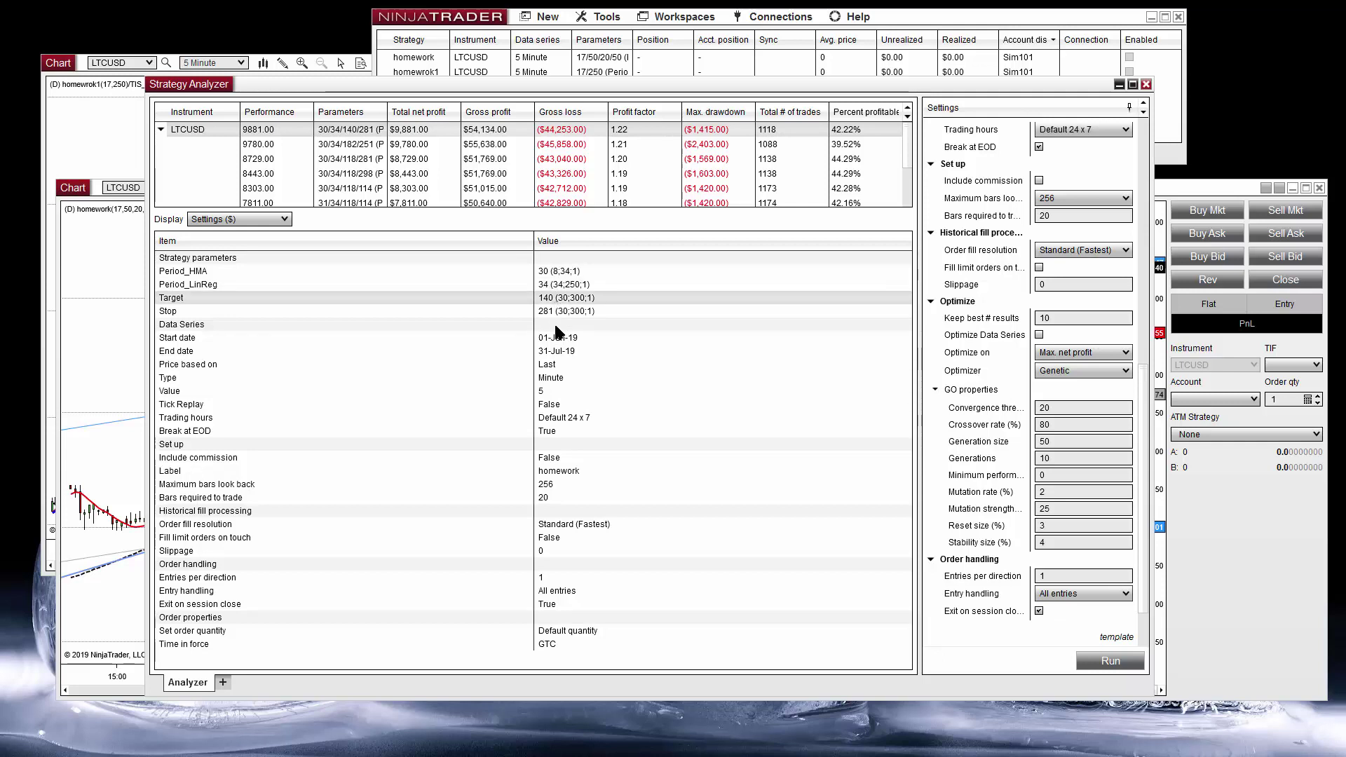
left_click(548, 311)
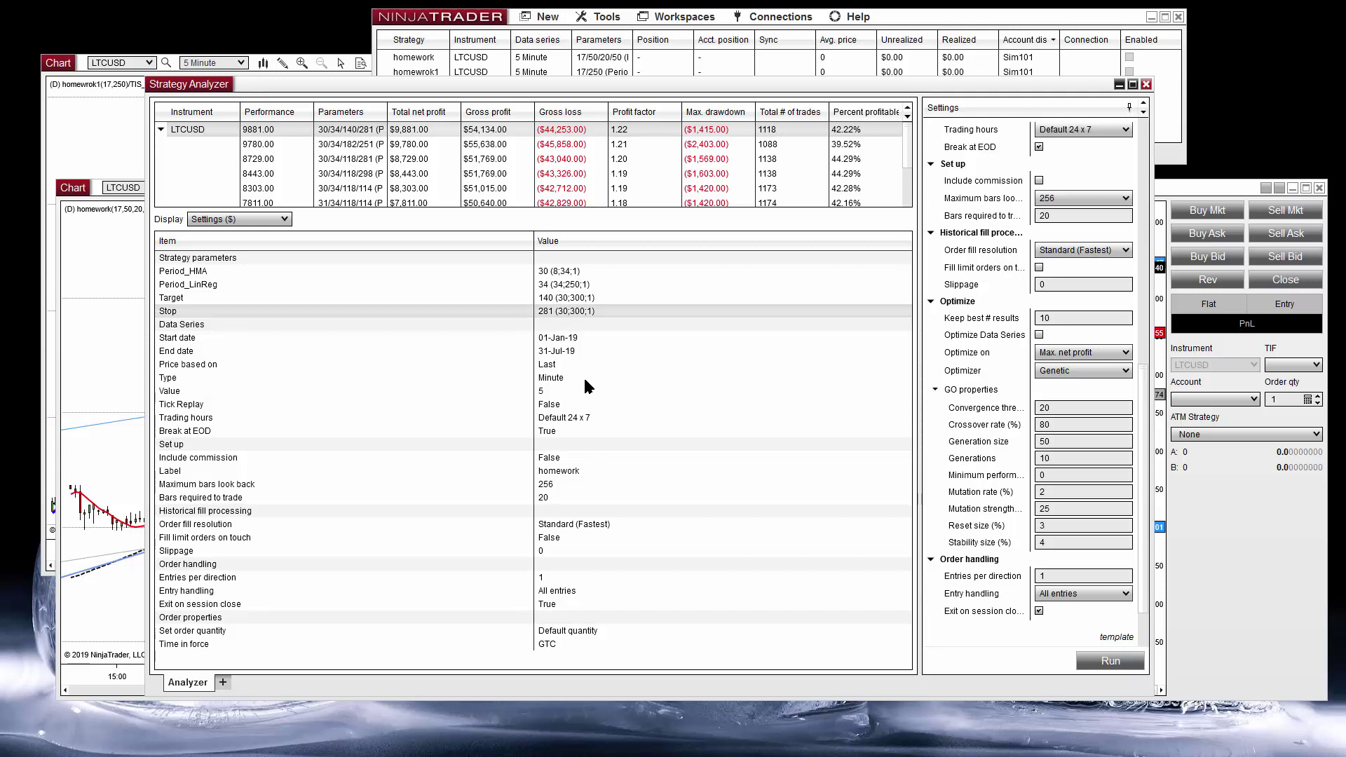
left_click(235, 220)
Switch back to Analysis and chart Net Profit as bars
left_click(232, 233)
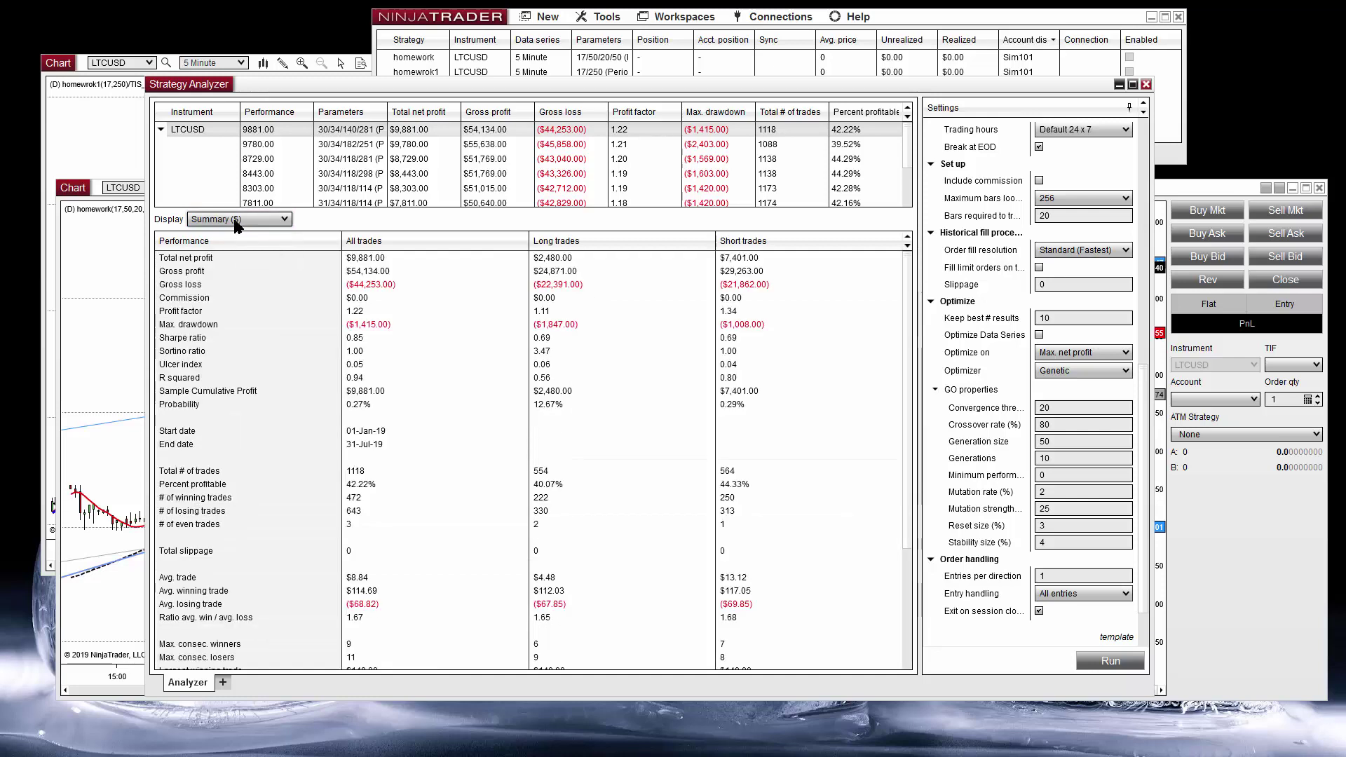
left_click(231, 219)
left_click(224, 250)
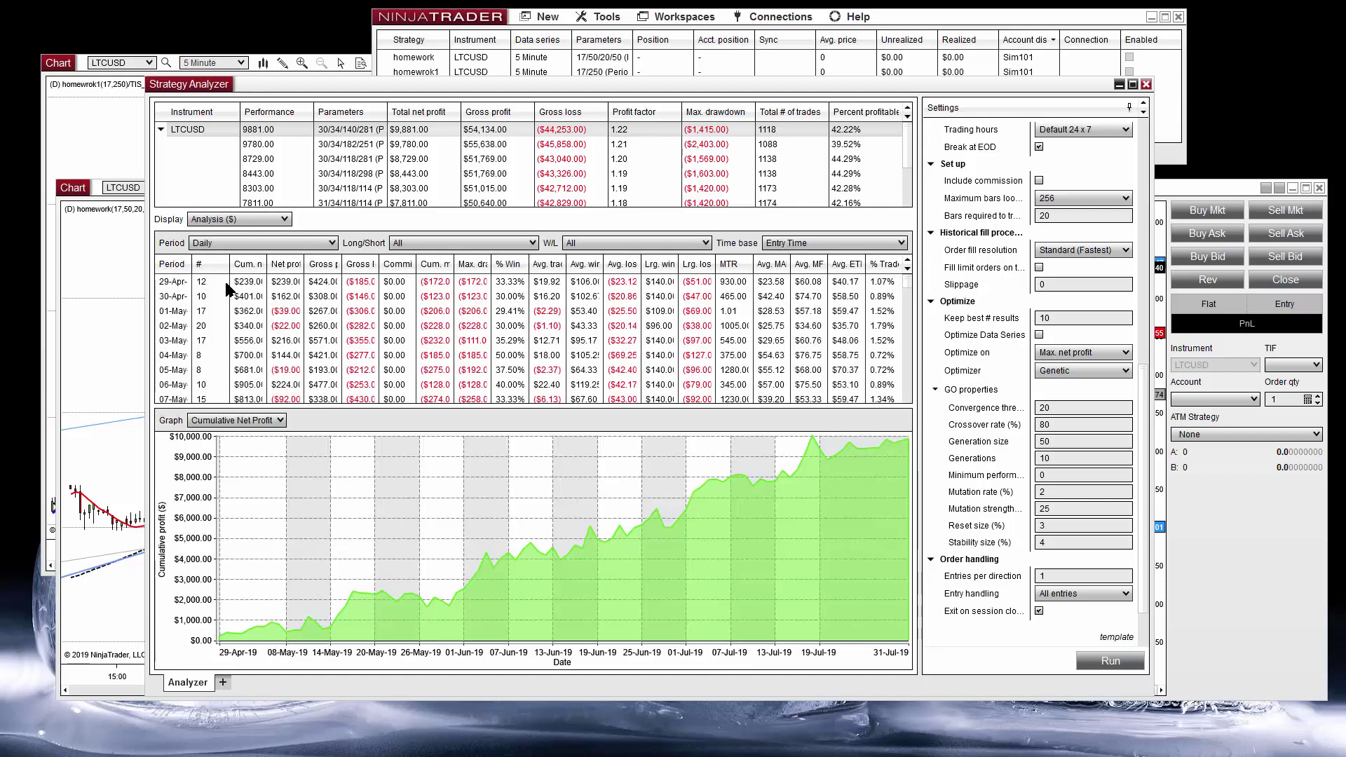
left_click(236, 421)
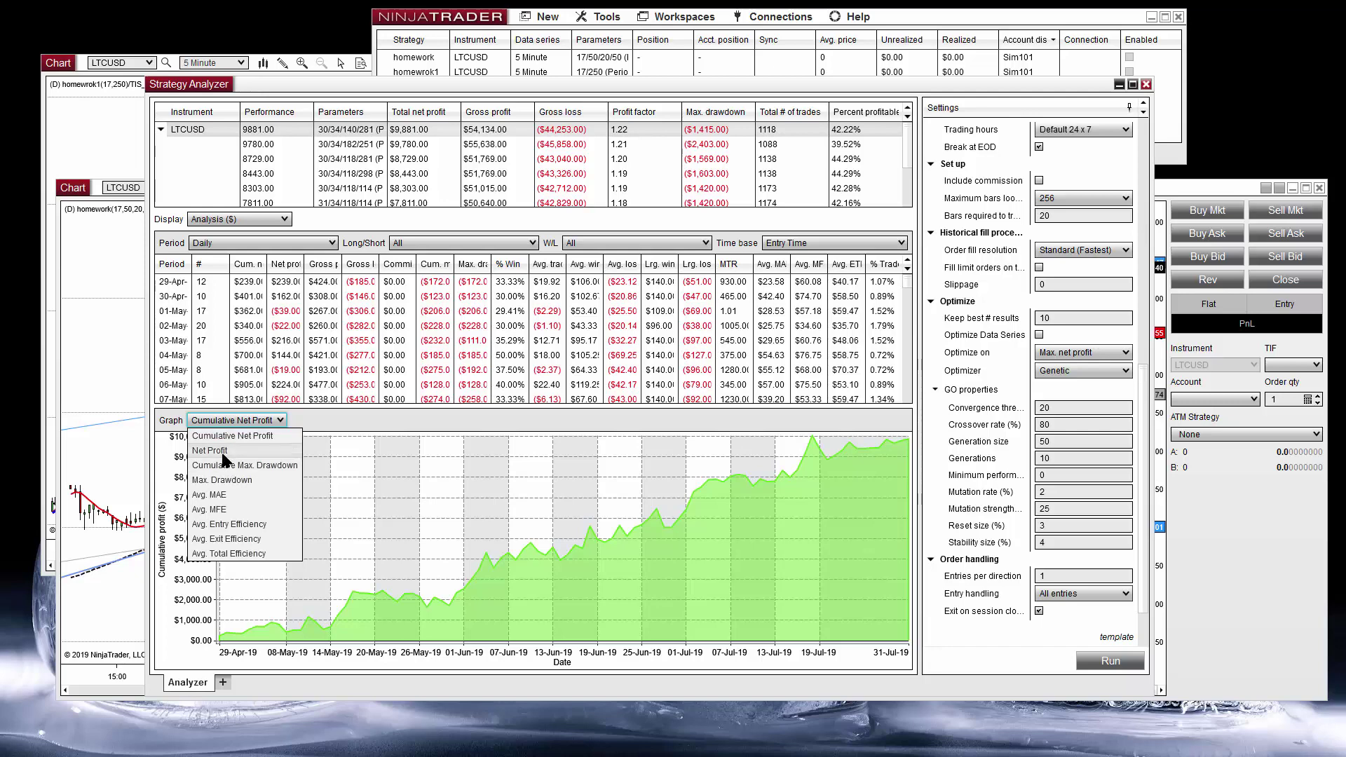
left_click(222, 451)
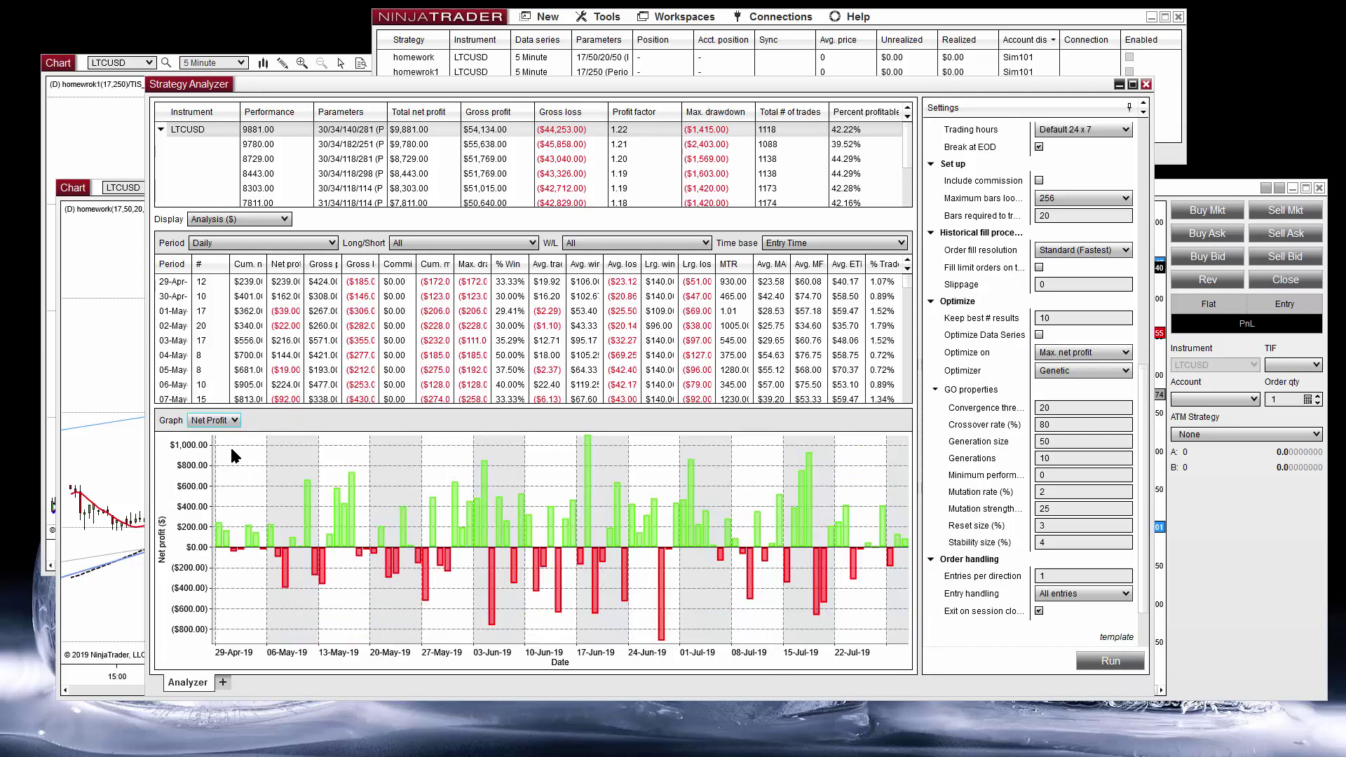
Break the net profit down by Day of week, then by Hour of day
left_click(284, 246)
left_click(219, 370)
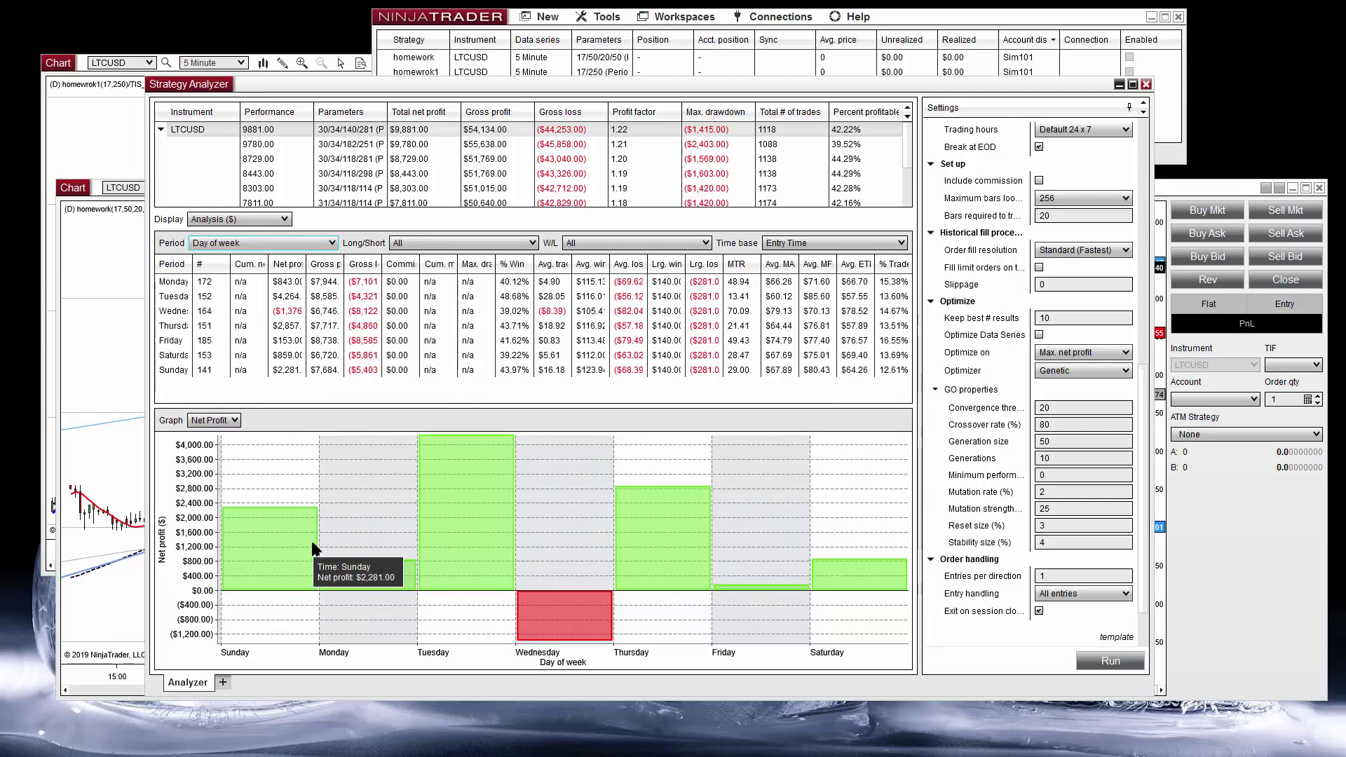
left_click(256, 242)
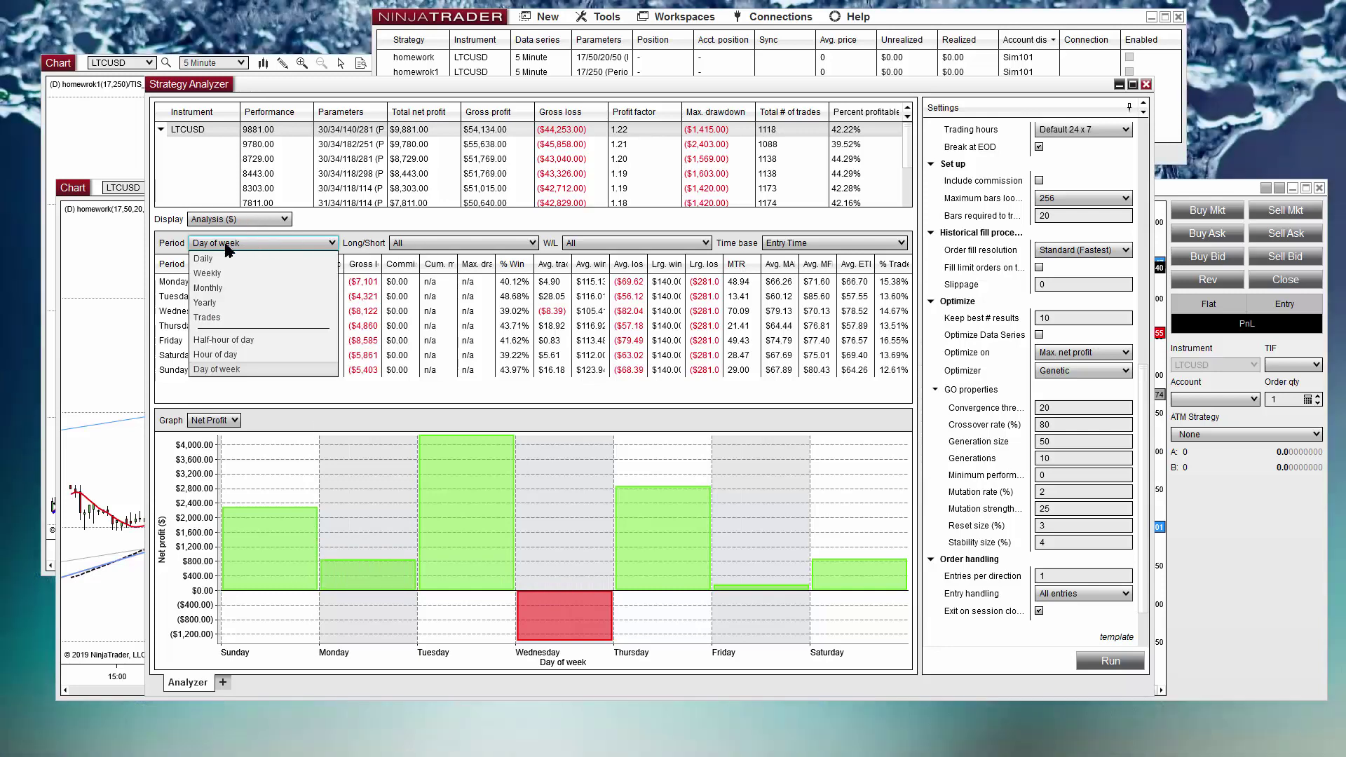
left_click(231, 354)
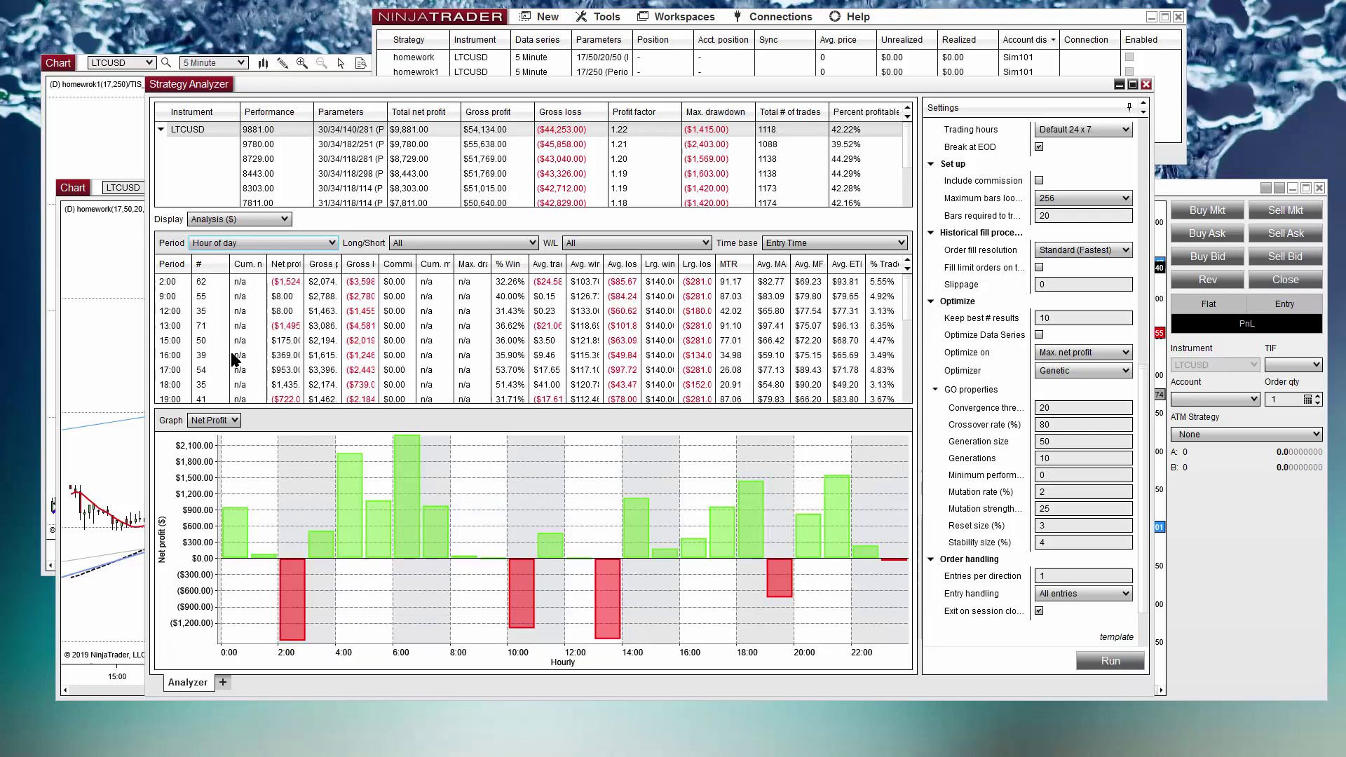
left_click(800, 242)
left_click(799, 257)
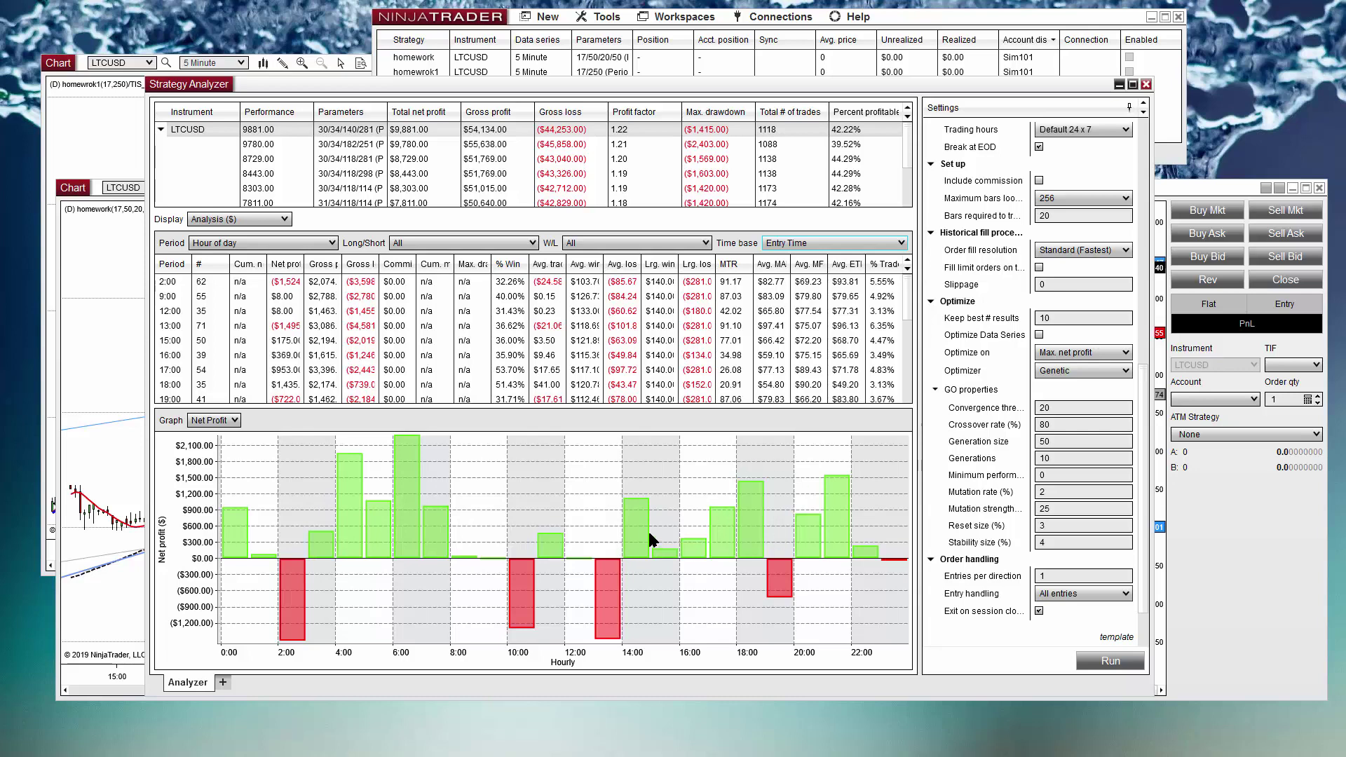
left_click(216, 218)
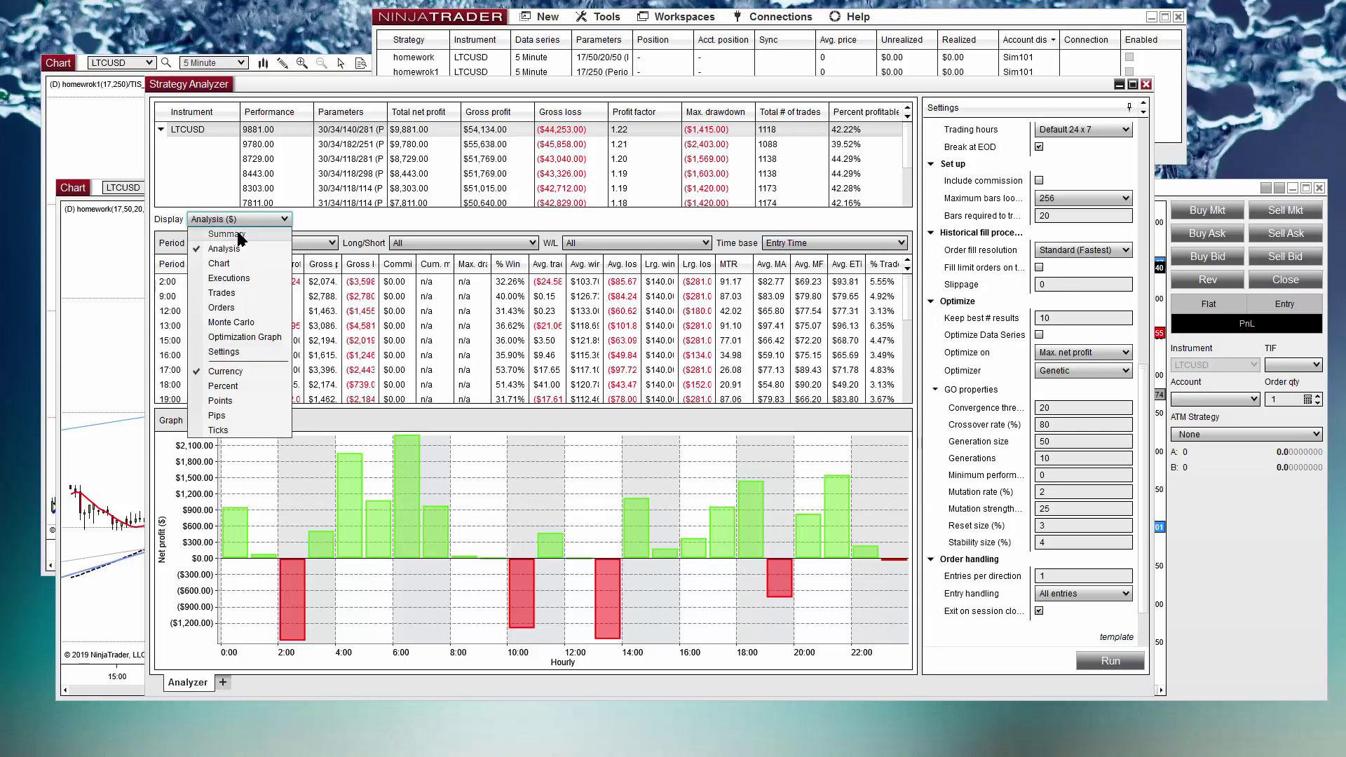
Change the LTCUSD data series Value from 5 to 1 minute and rerun the optimization
left_click(226, 233)
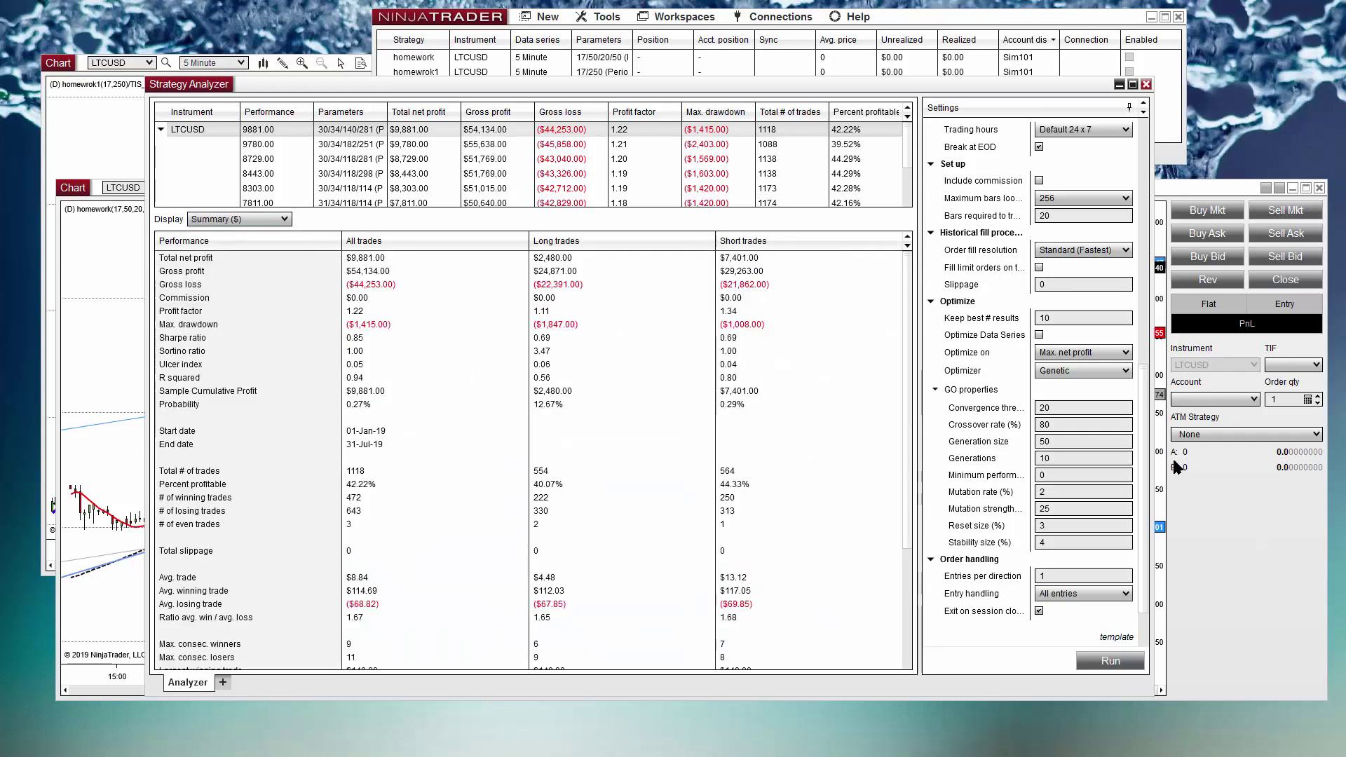
scroll(1143, 406, "up", 1)
left_click_drag(1142, 405, 1143, 324)
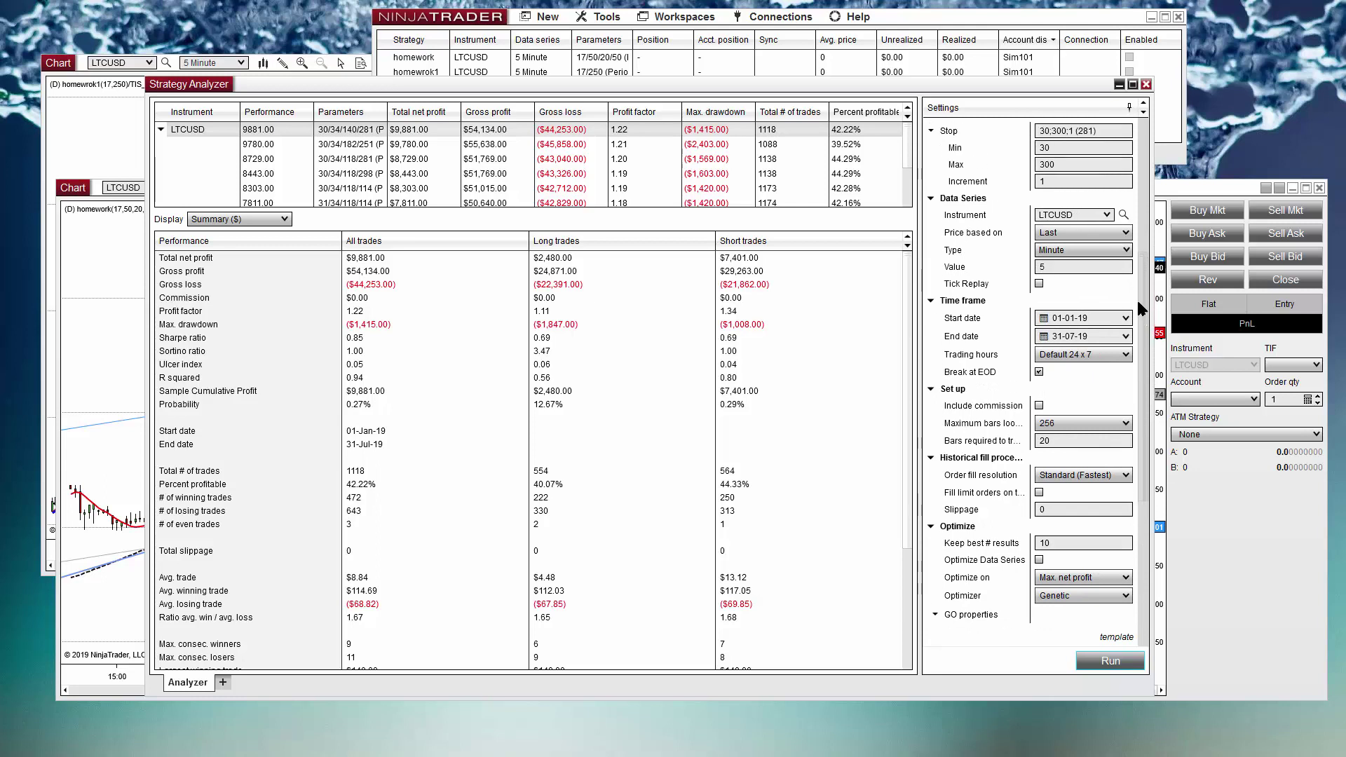
left_click(1051, 267)
double_click(1051, 267)
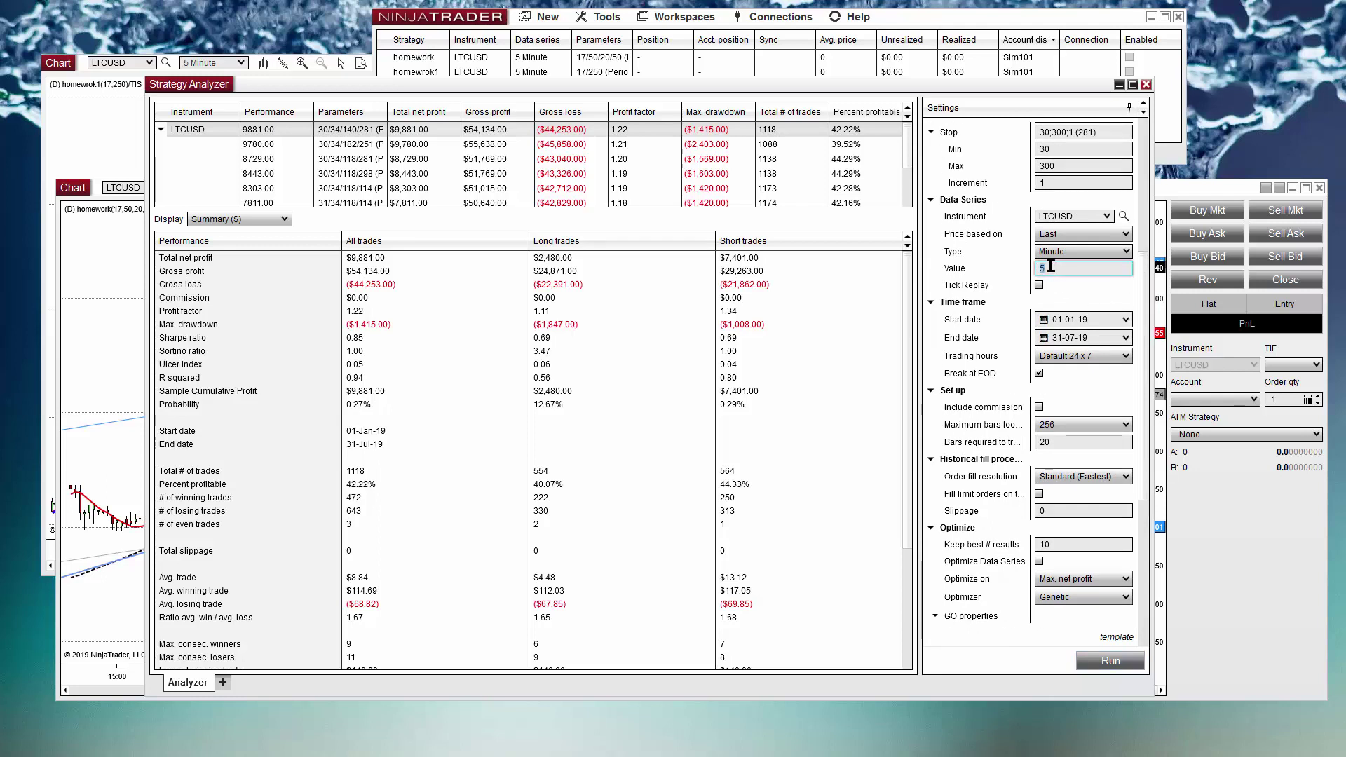
type("1")
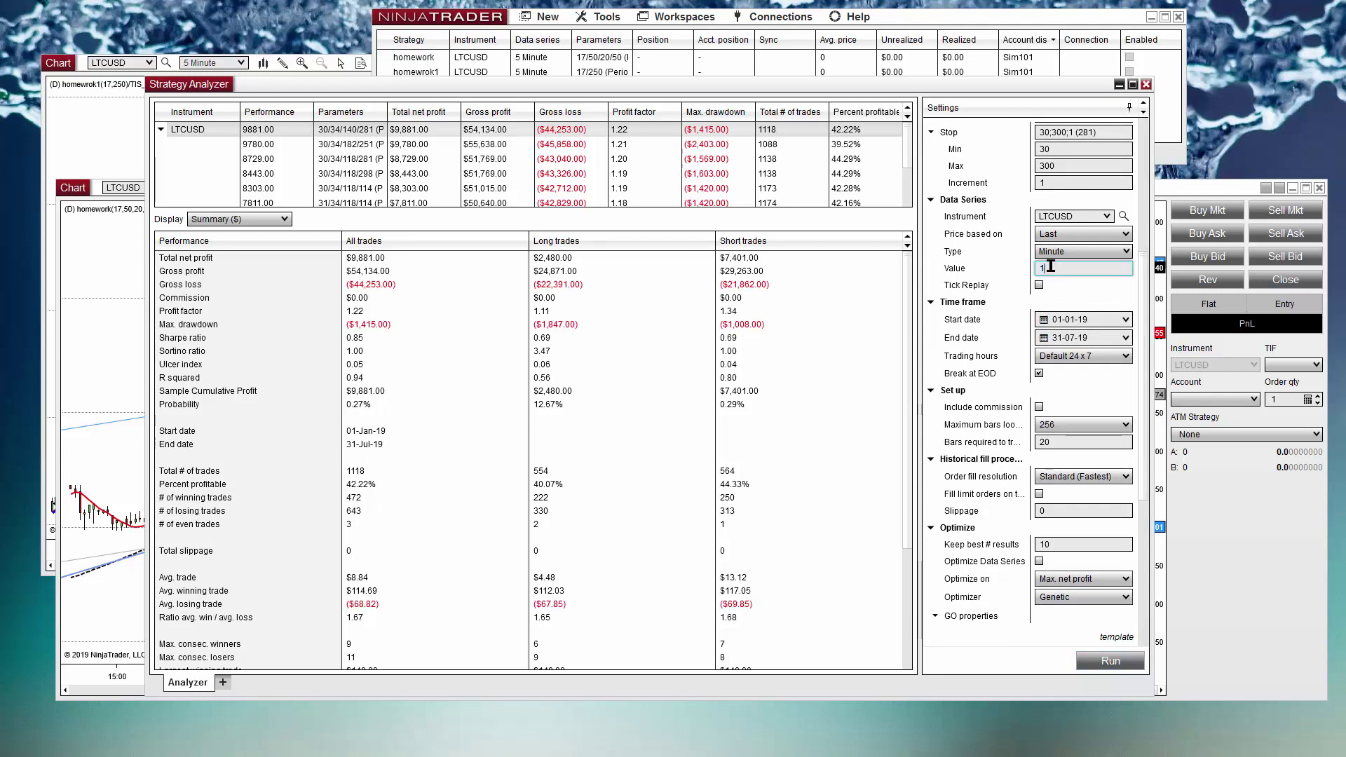
left_click(1110, 661)
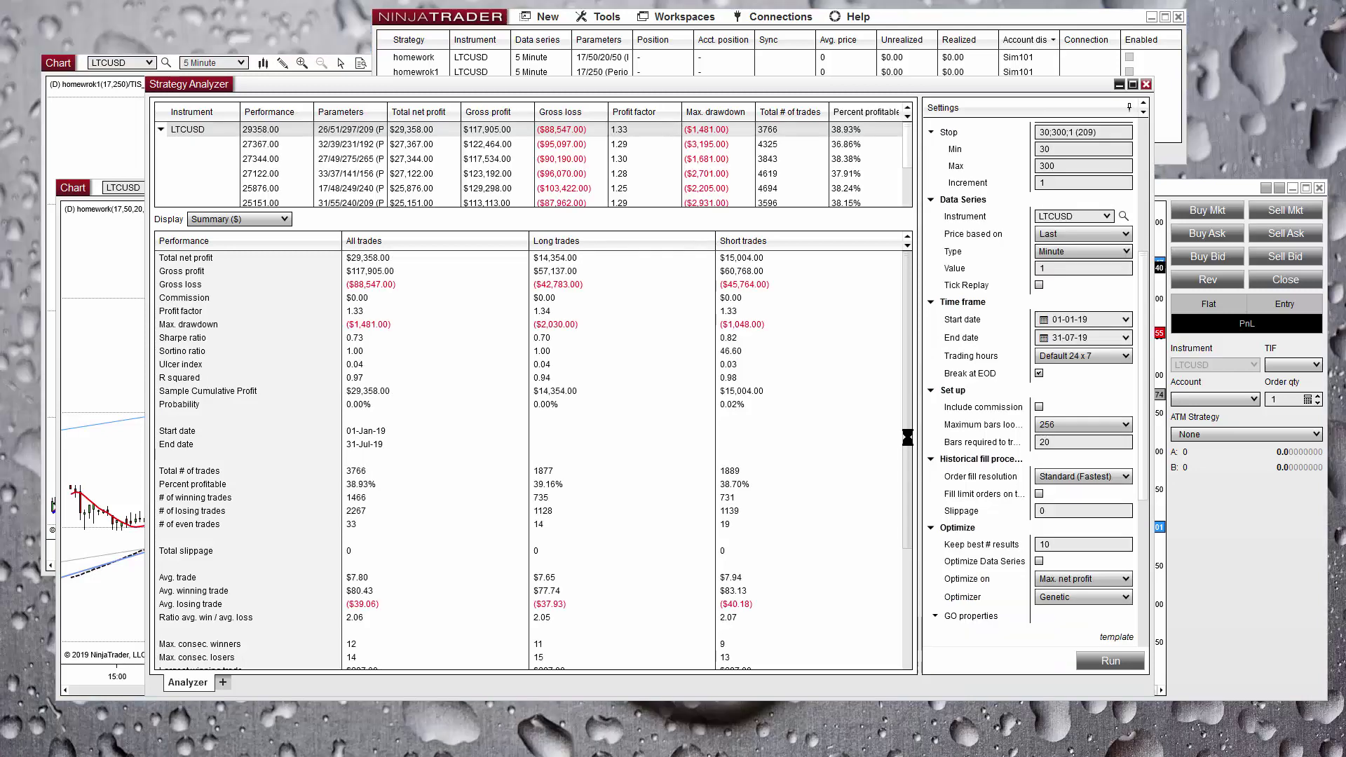
Review the profit factor, $29,358 net profit, $1,481 max drawdown and average trade figures
left_click(350, 312)
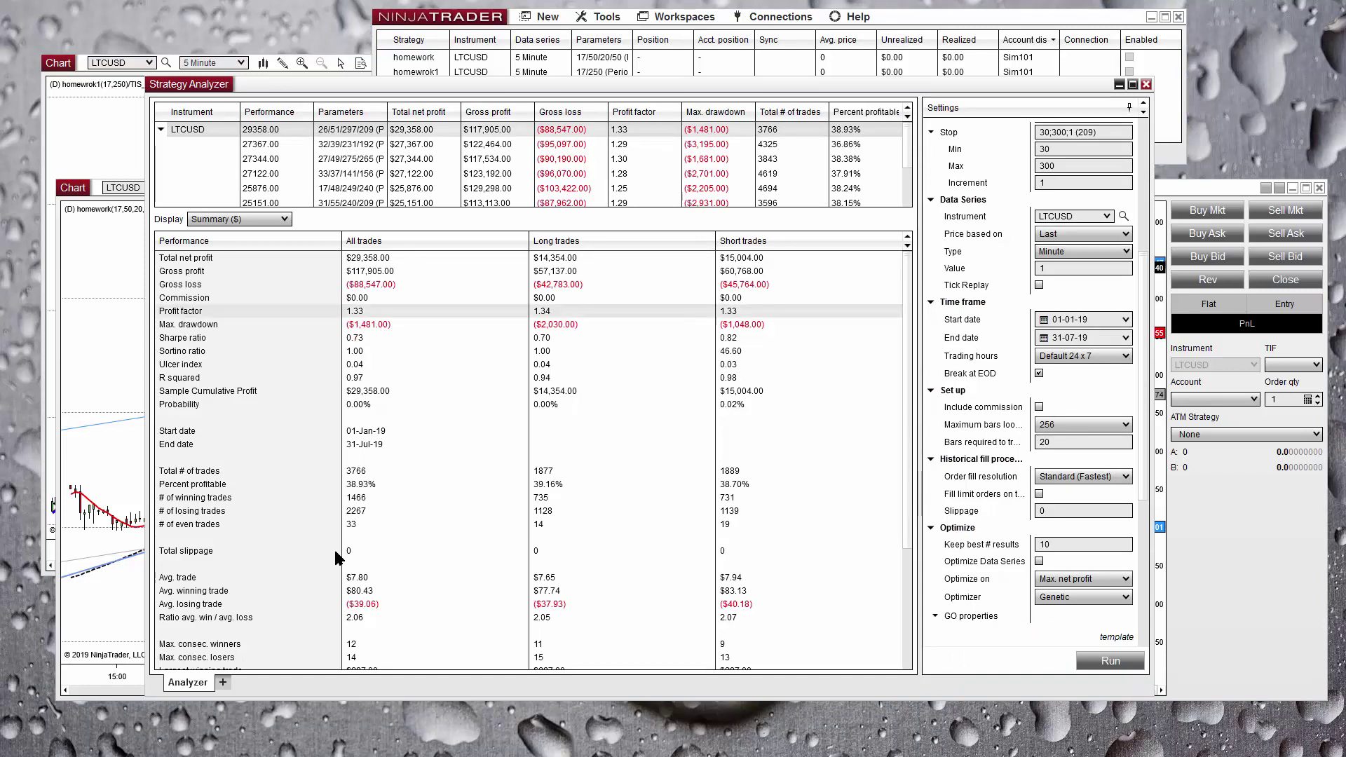
left_click(374, 258)
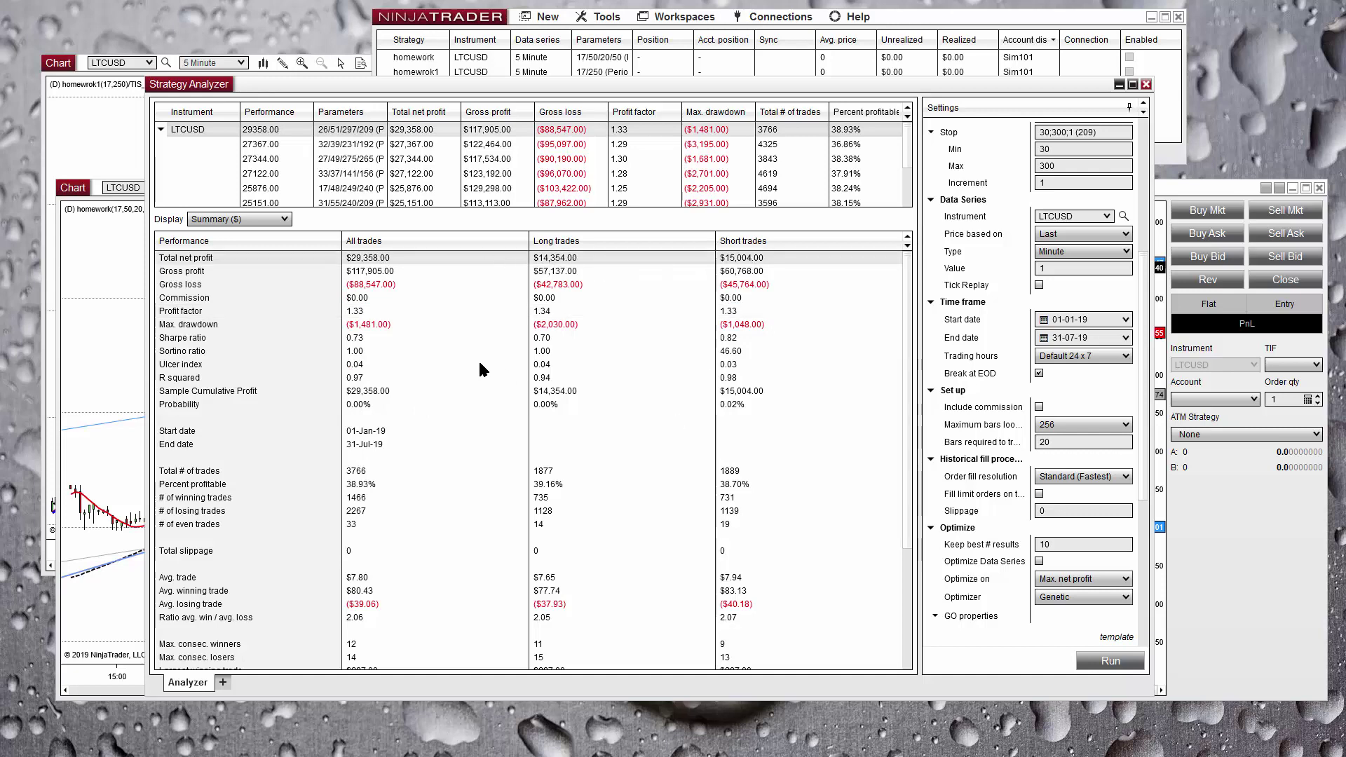
left_click(352, 327)
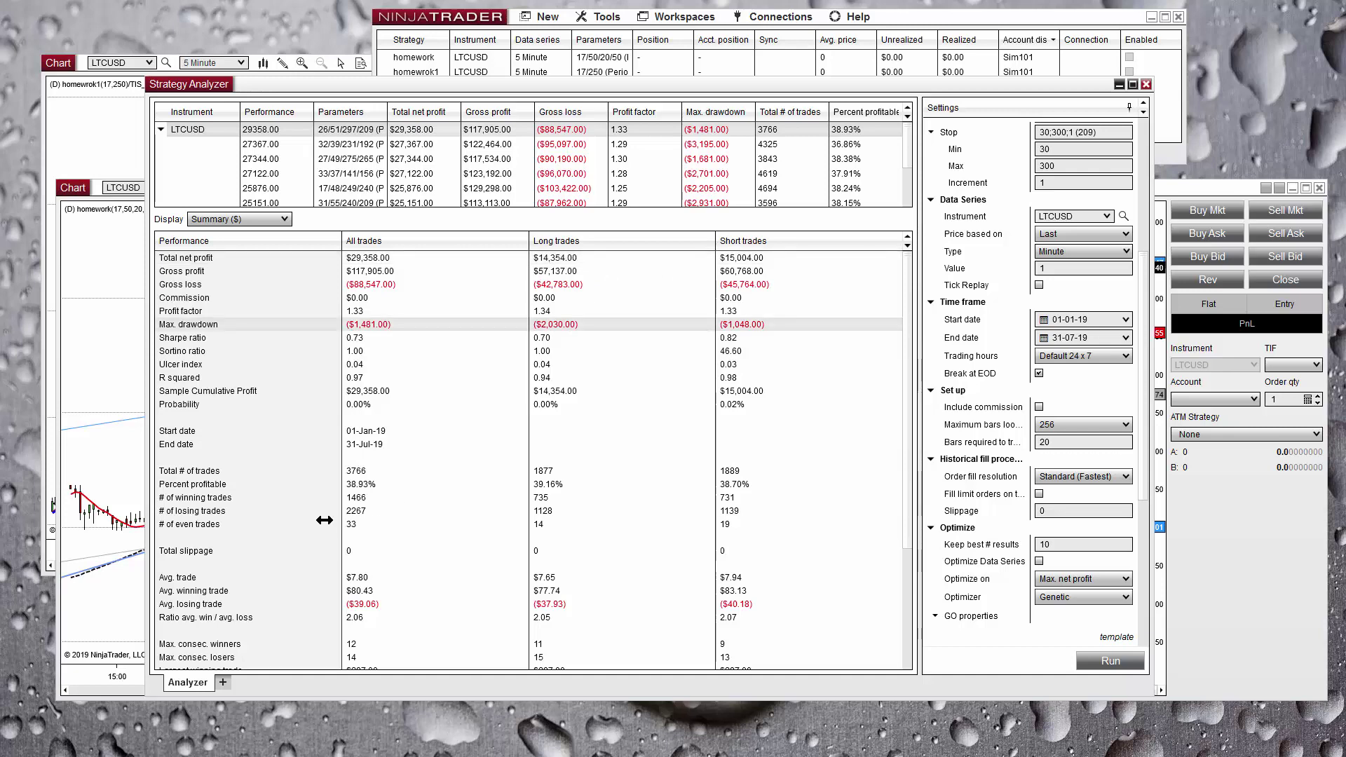
left_click(353, 581)
left_click(358, 593)
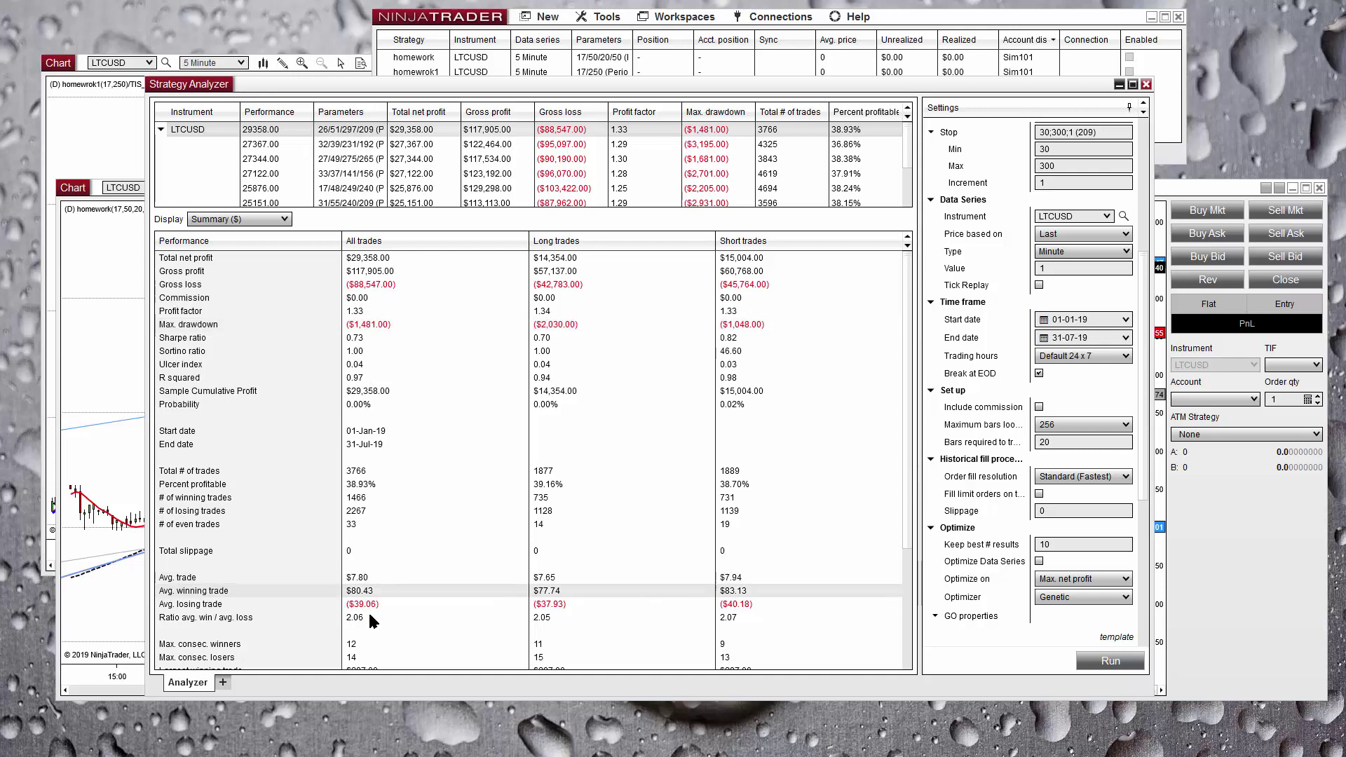
left_click(364, 607)
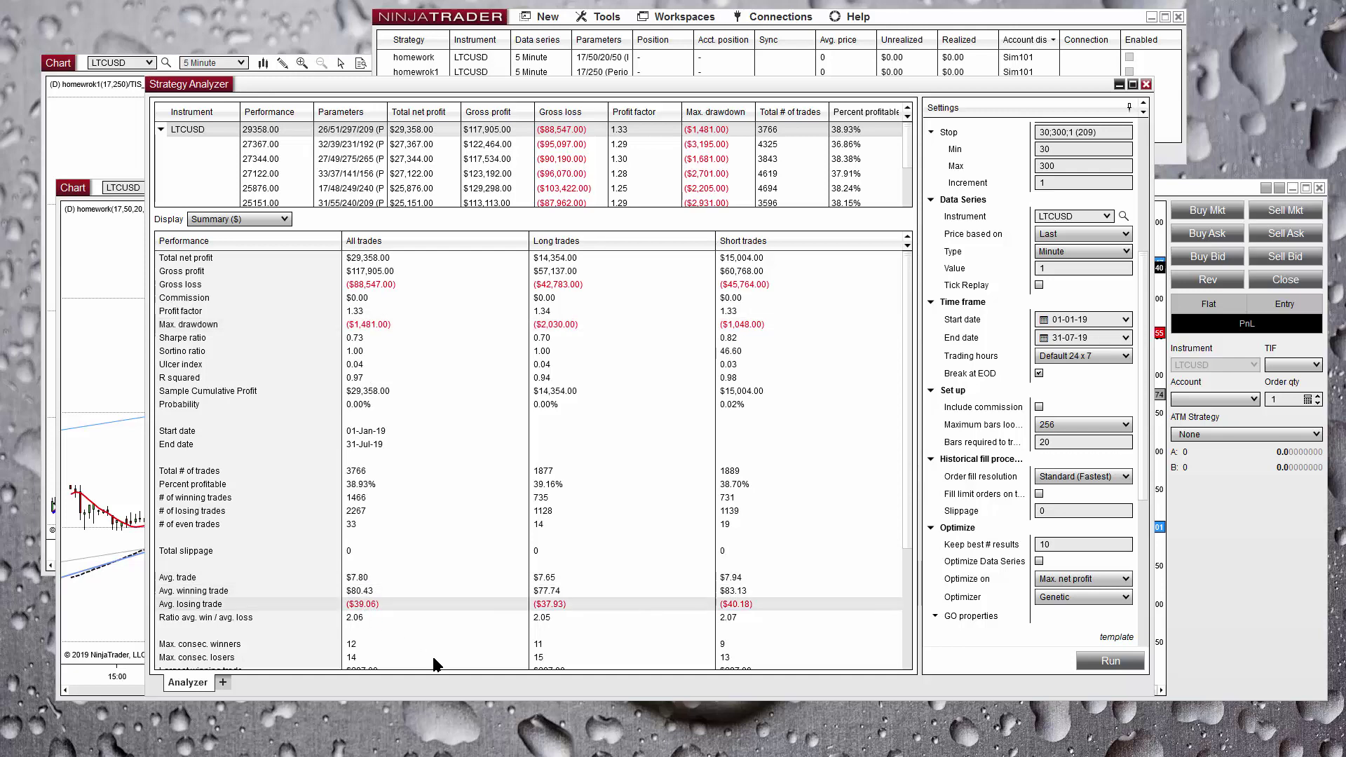
Check the Max. consec. winners and losers figures, then open the result views list
scroll(449, 643, "down", 1)
left_click(368, 605)
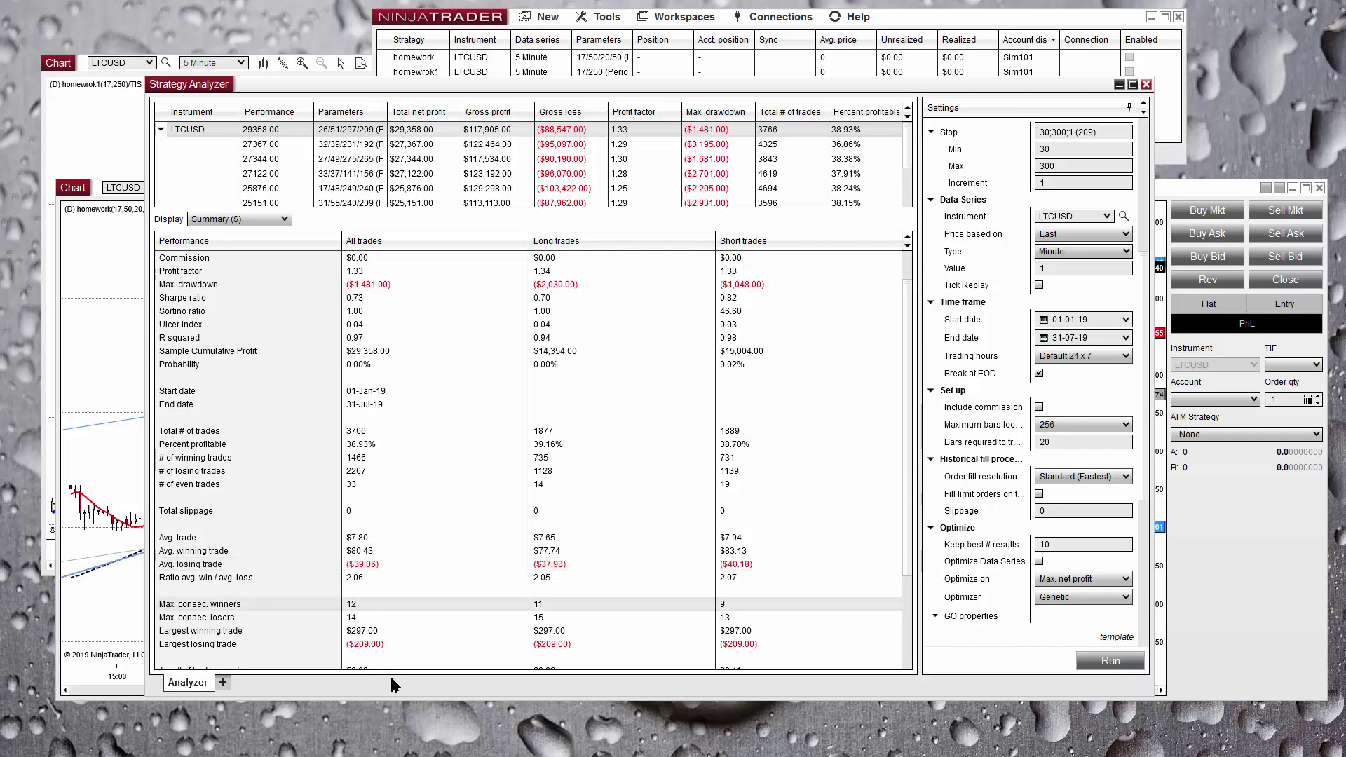
left_click(355, 618)
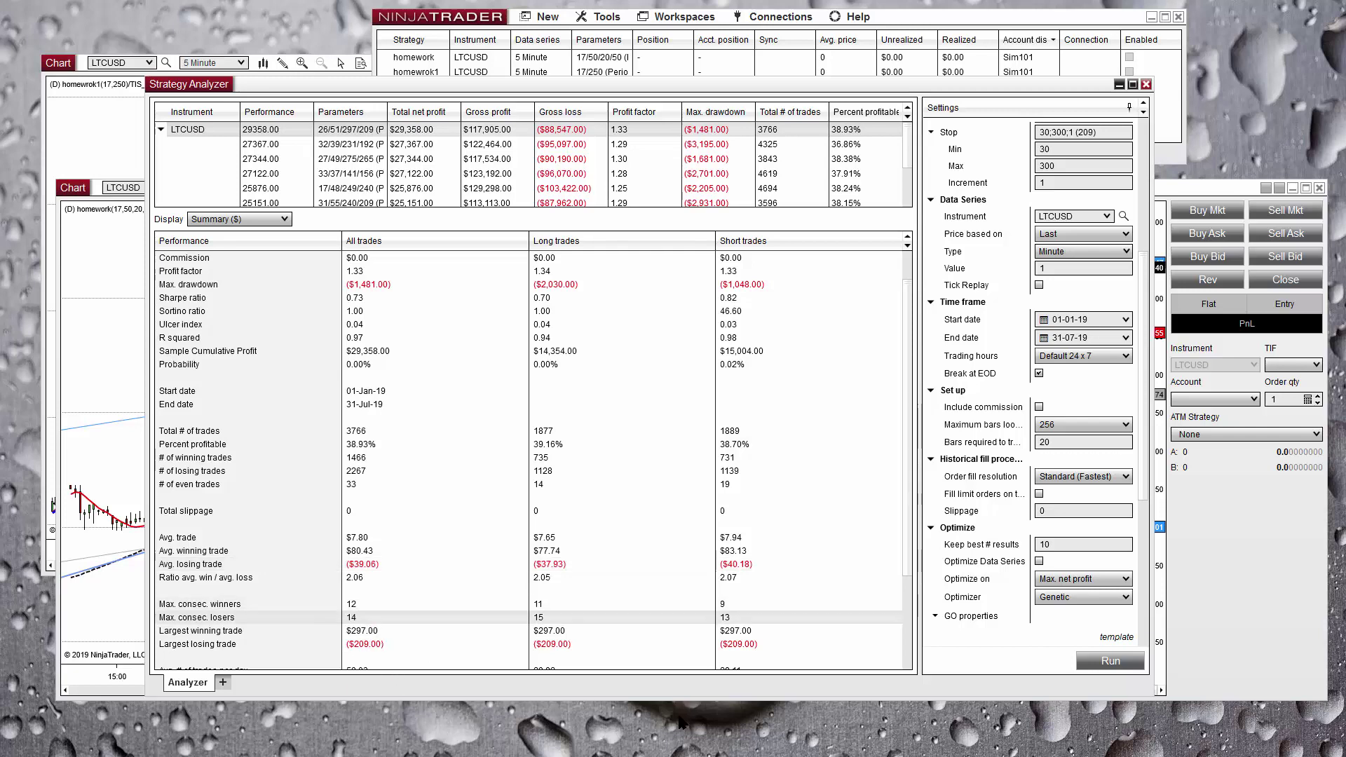
scroll(588, 582, "up", 1)
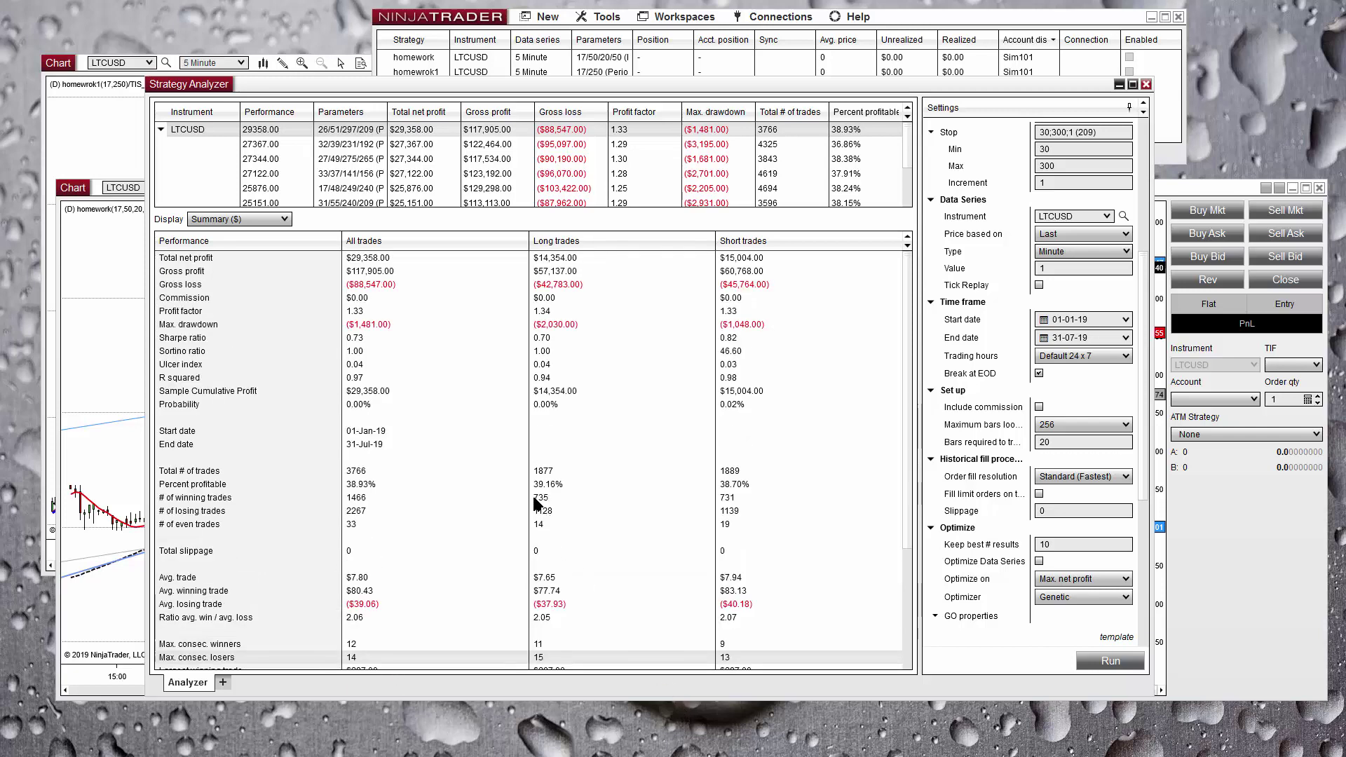
left_click(240, 219)
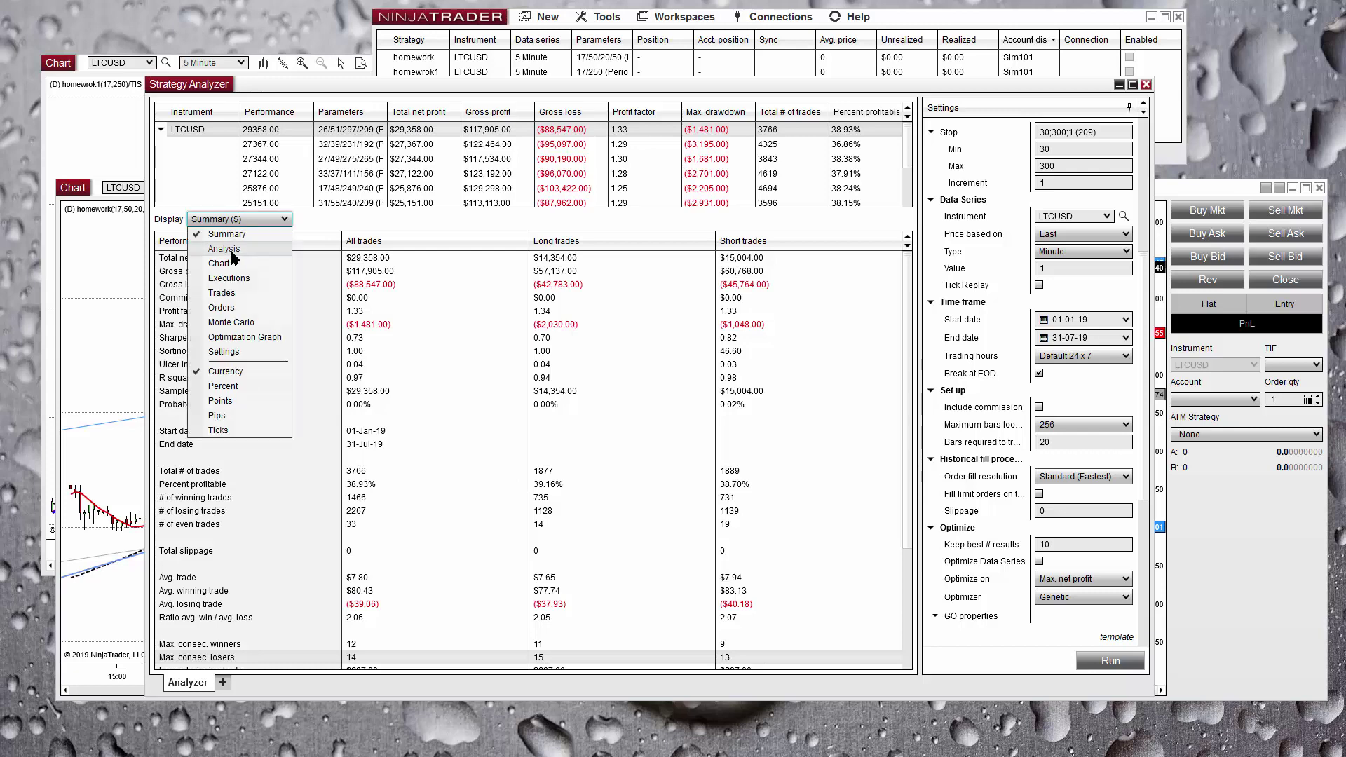
left_click(225, 249)
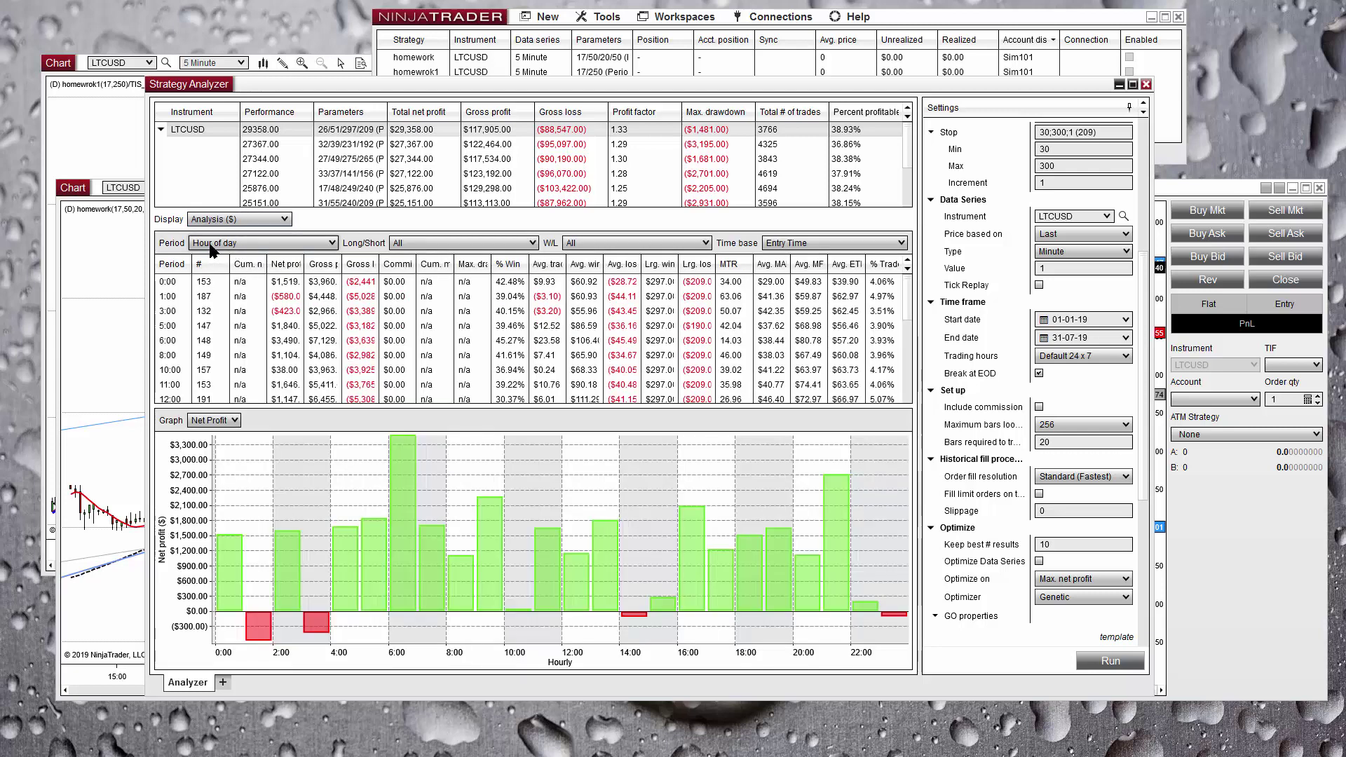
left_click(230, 247)
left_click(214, 261)
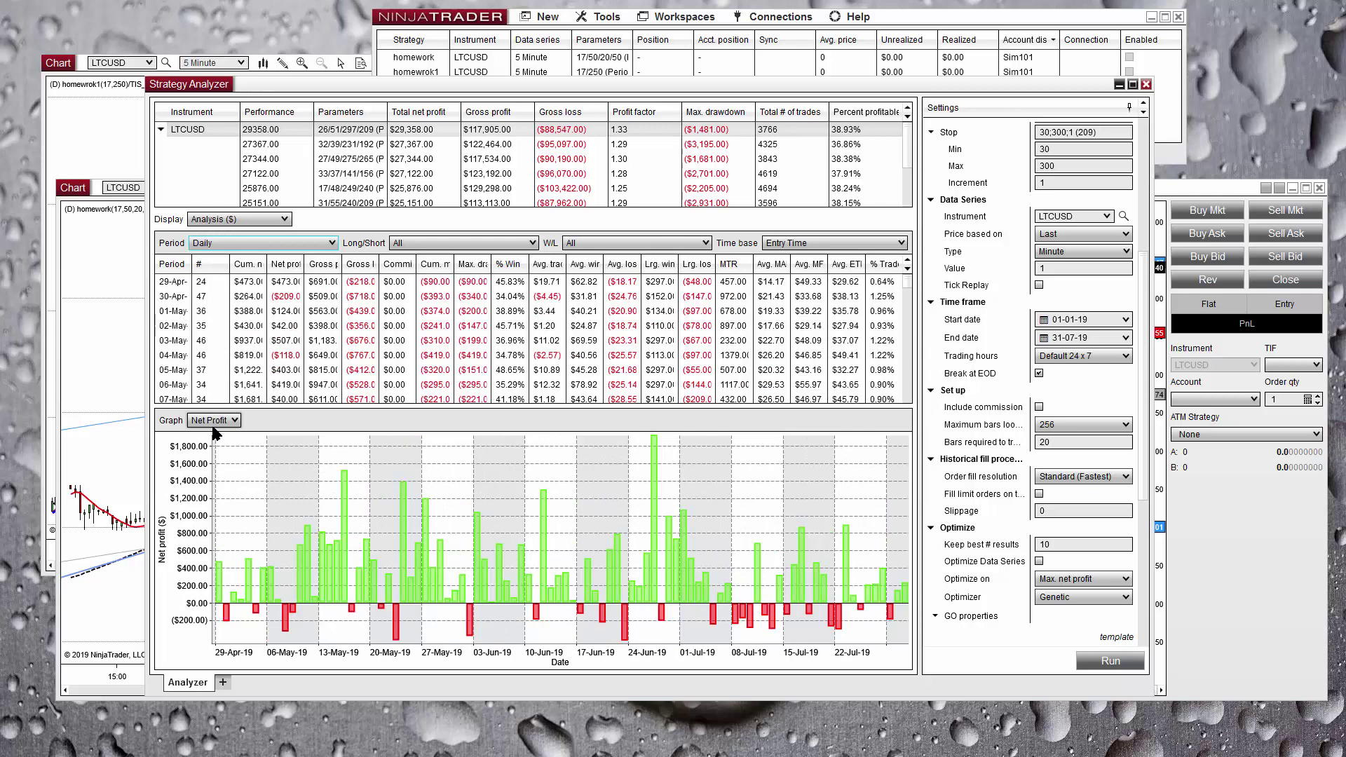
left_click(214, 422)
left_click(217, 449)
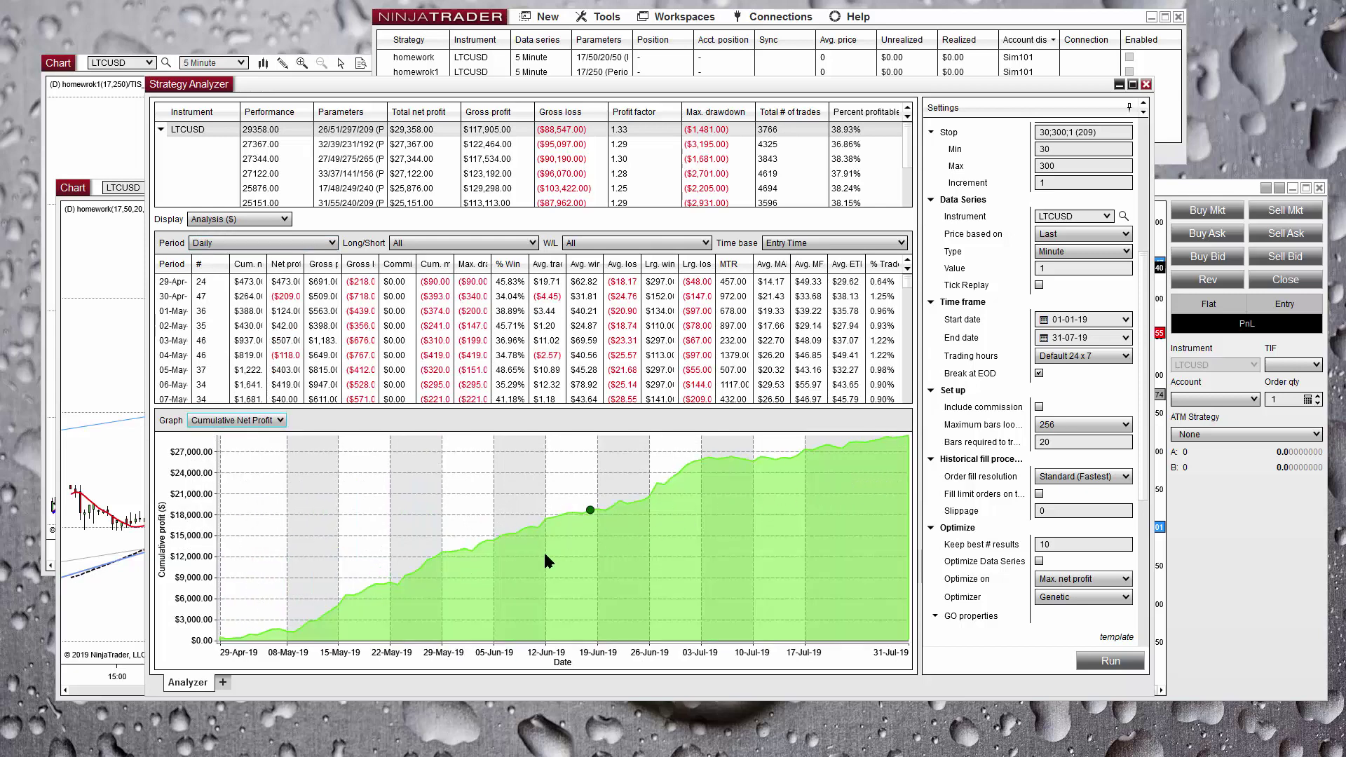
left_click(223, 219)
left_click(221, 238)
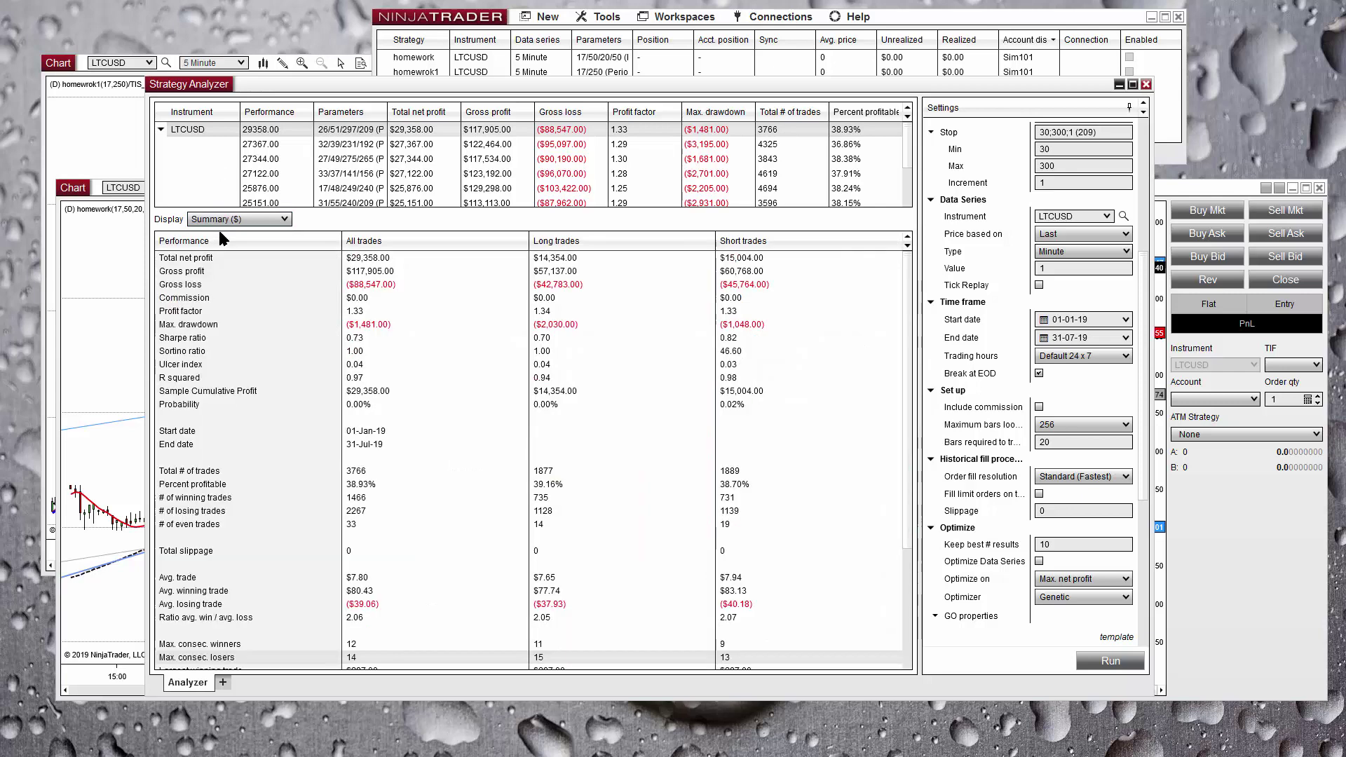
left_click(360, 299)
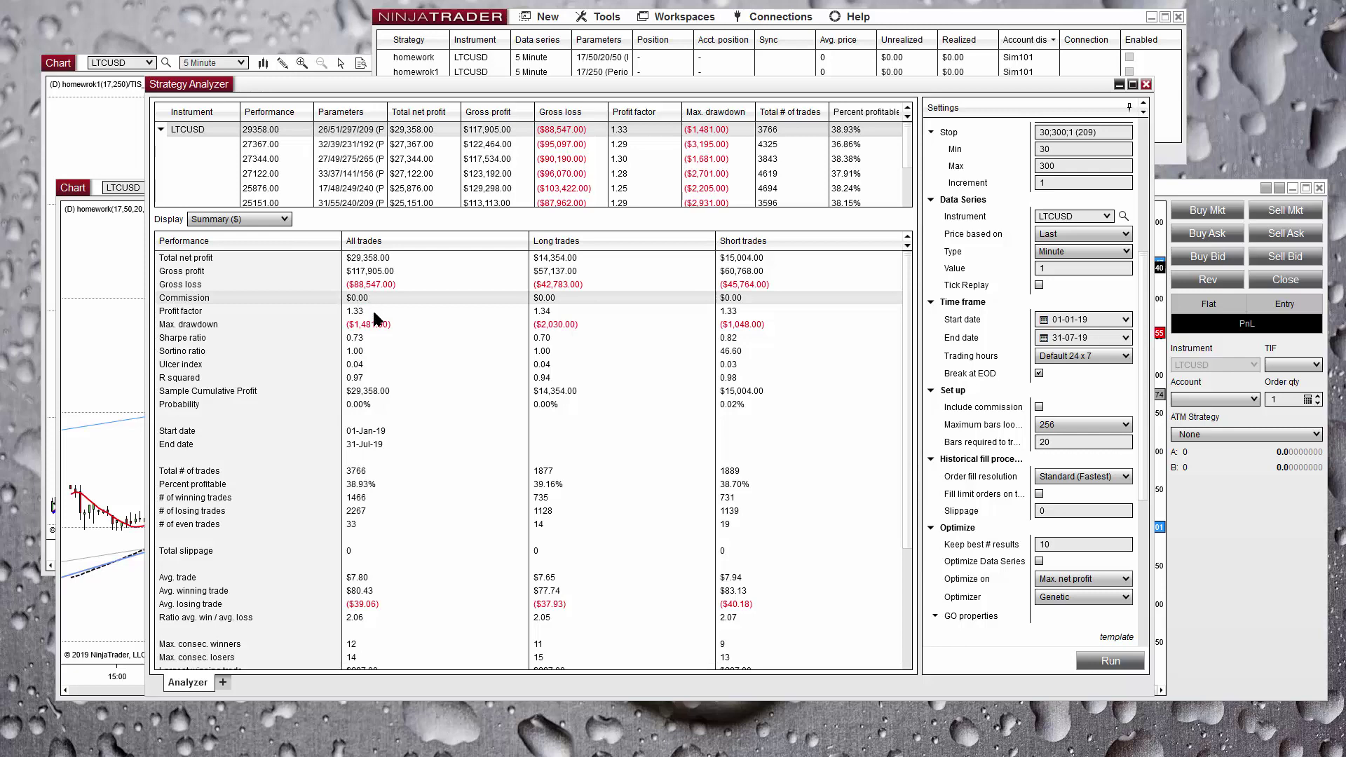
left_click(362, 471)
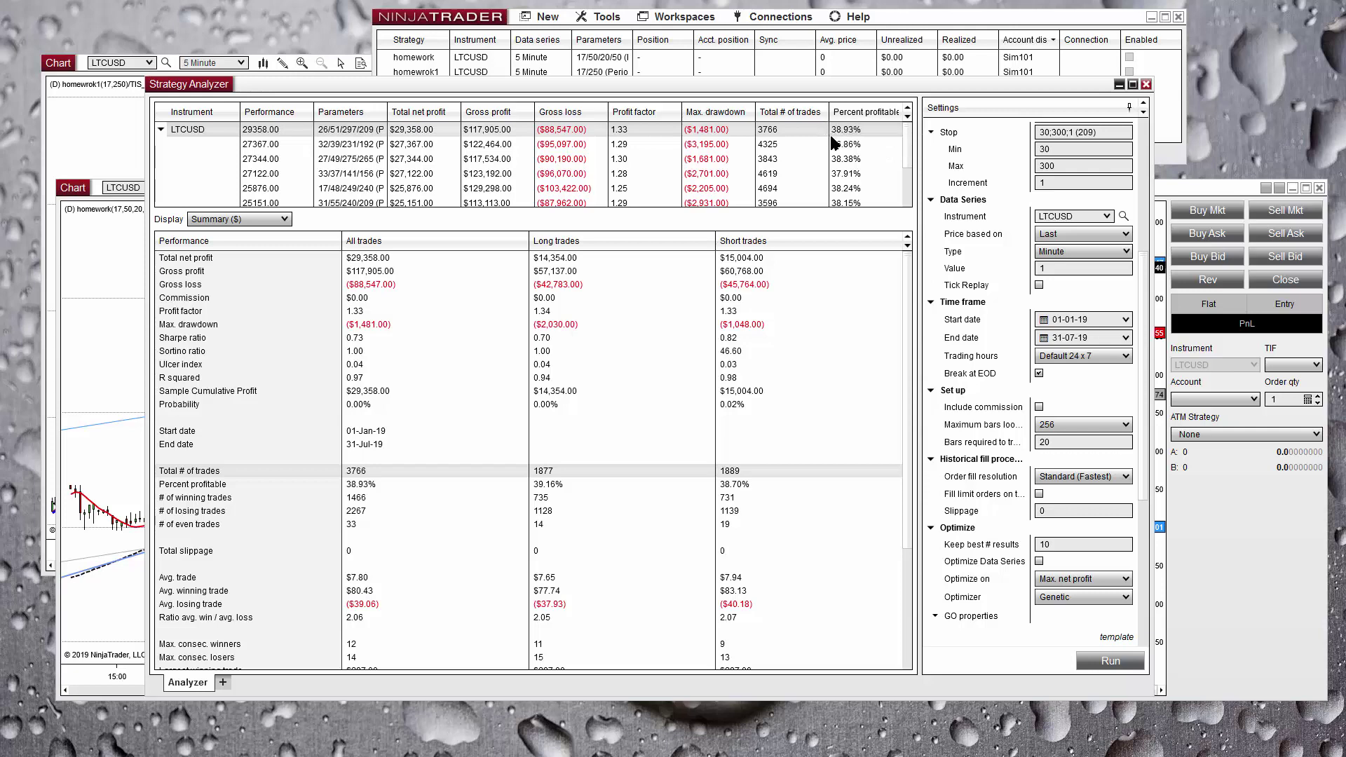
left_click(242, 219)
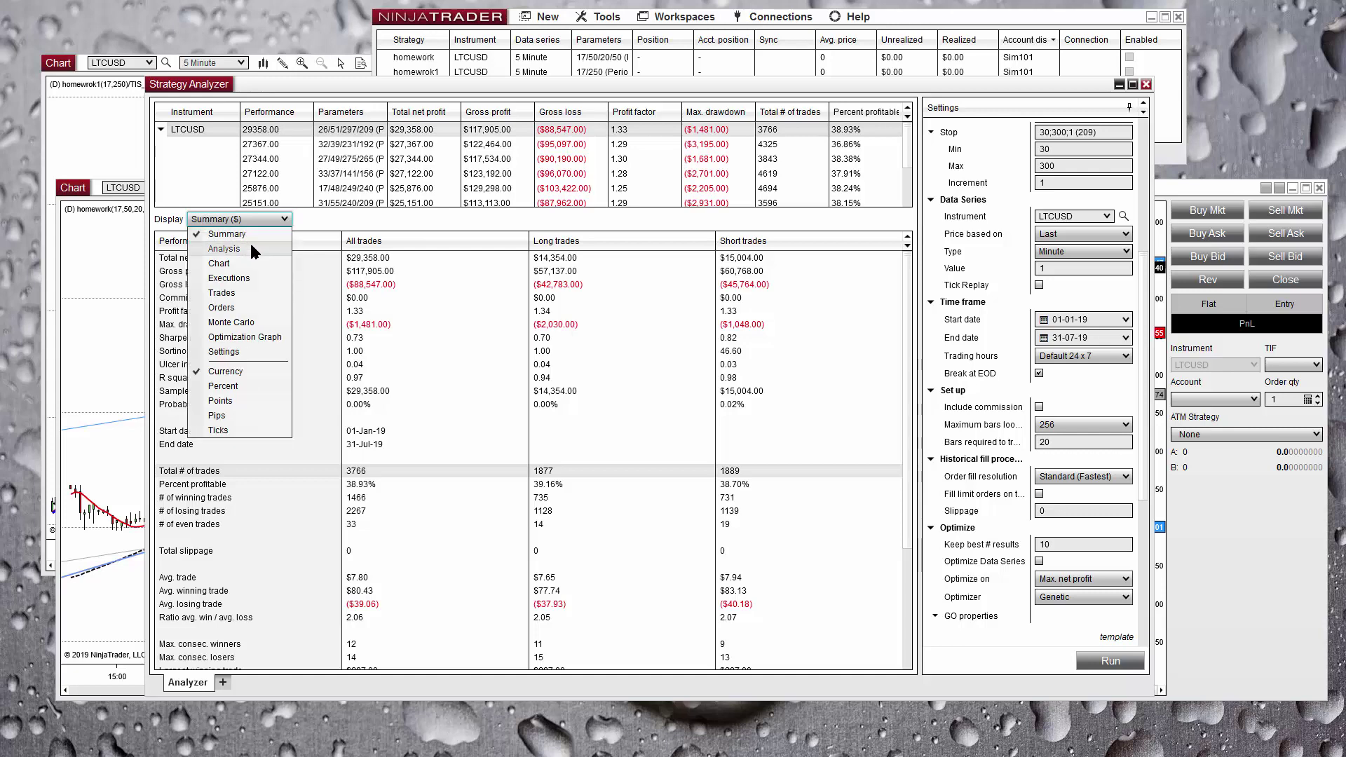
left_click(237, 261)
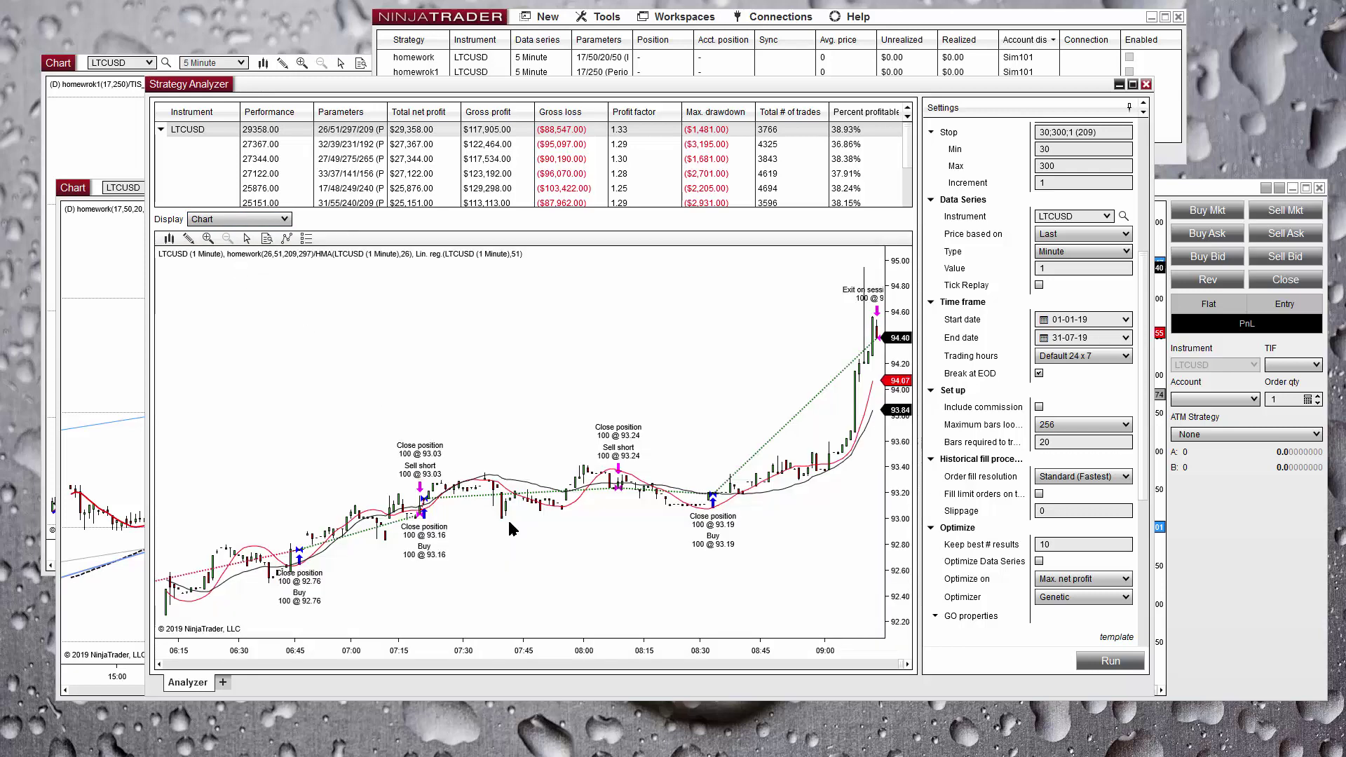
left_click_drag(803, 590, 609, 582)
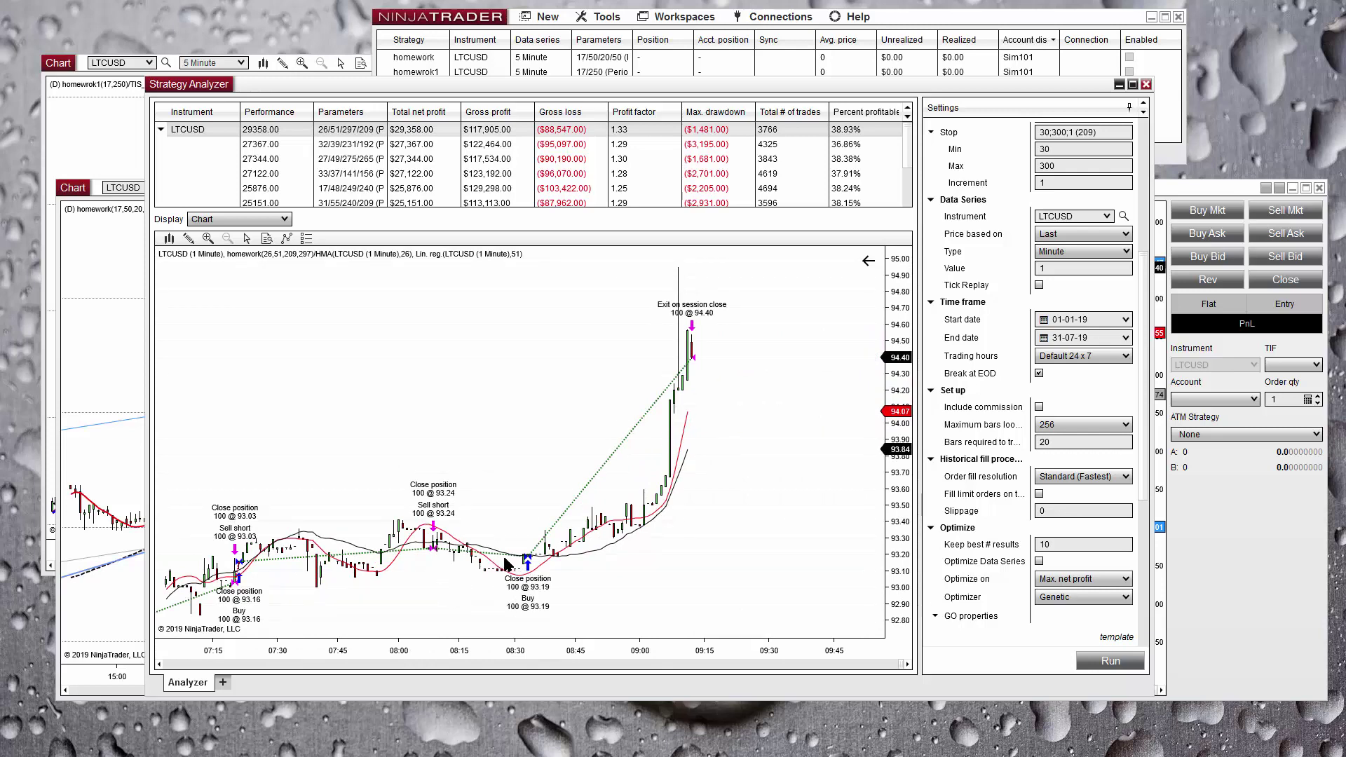
left_click_drag(408, 609, 628, 605)
left_click_drag(412, 589, 491, 599)
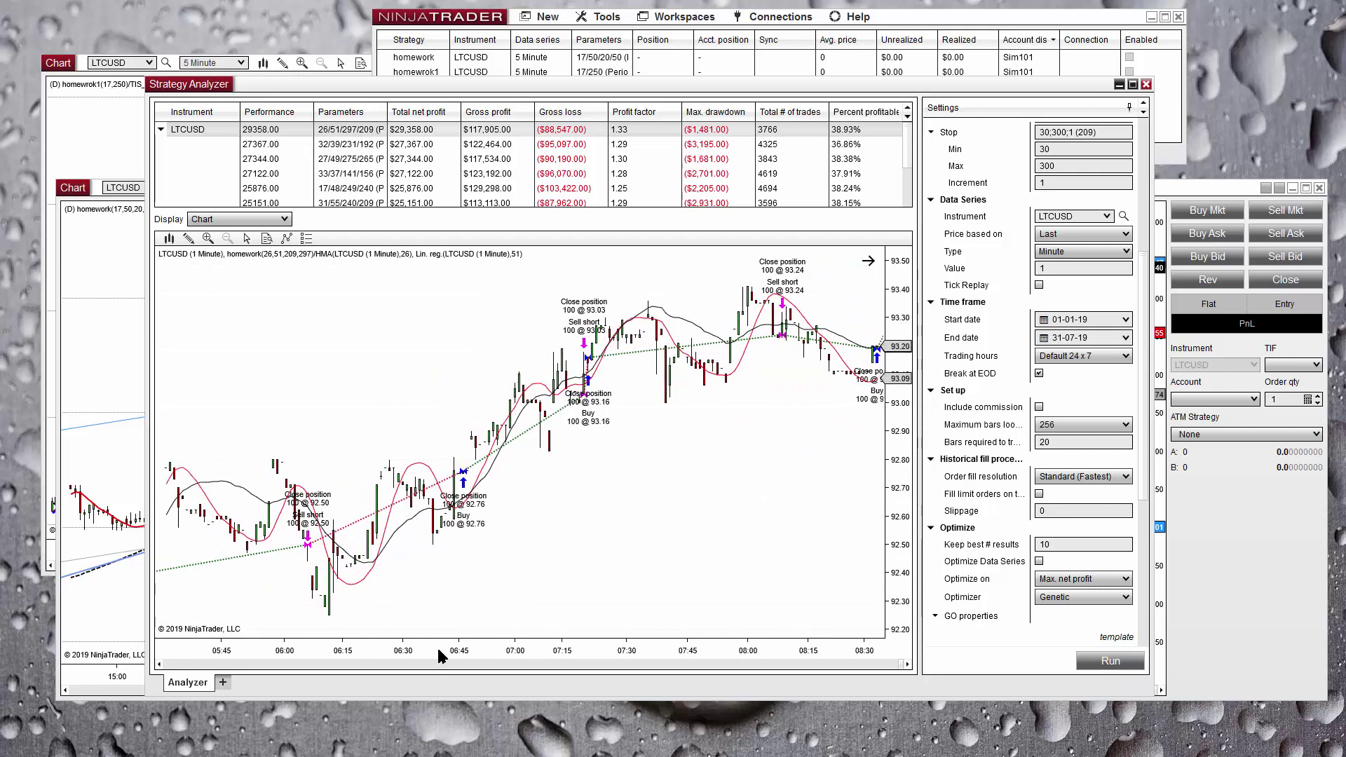
left_click_drag(438, 651, 490, 649)
left_click_drag(413, 616, 513, 620)
left_click_drag(238, 619, 690, 593)
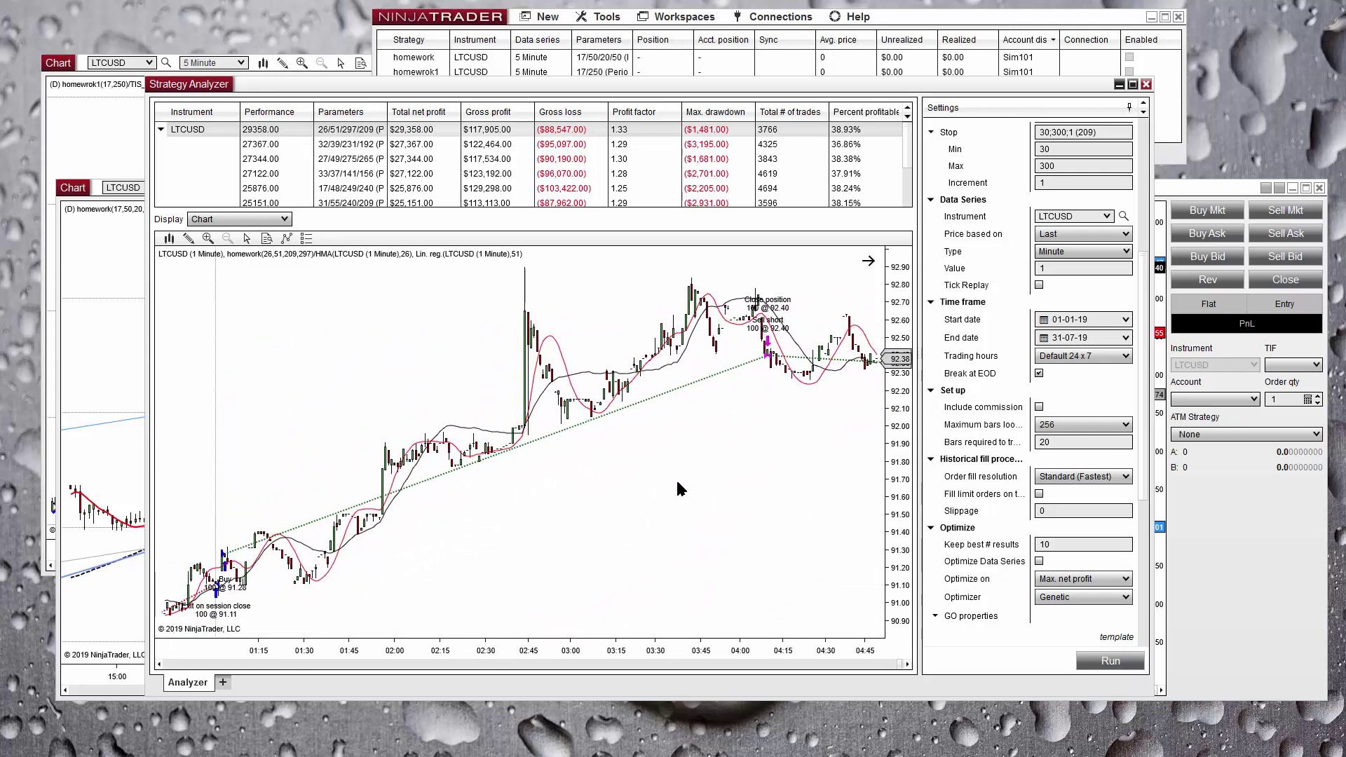
scroll(676, 478, "up", 5)
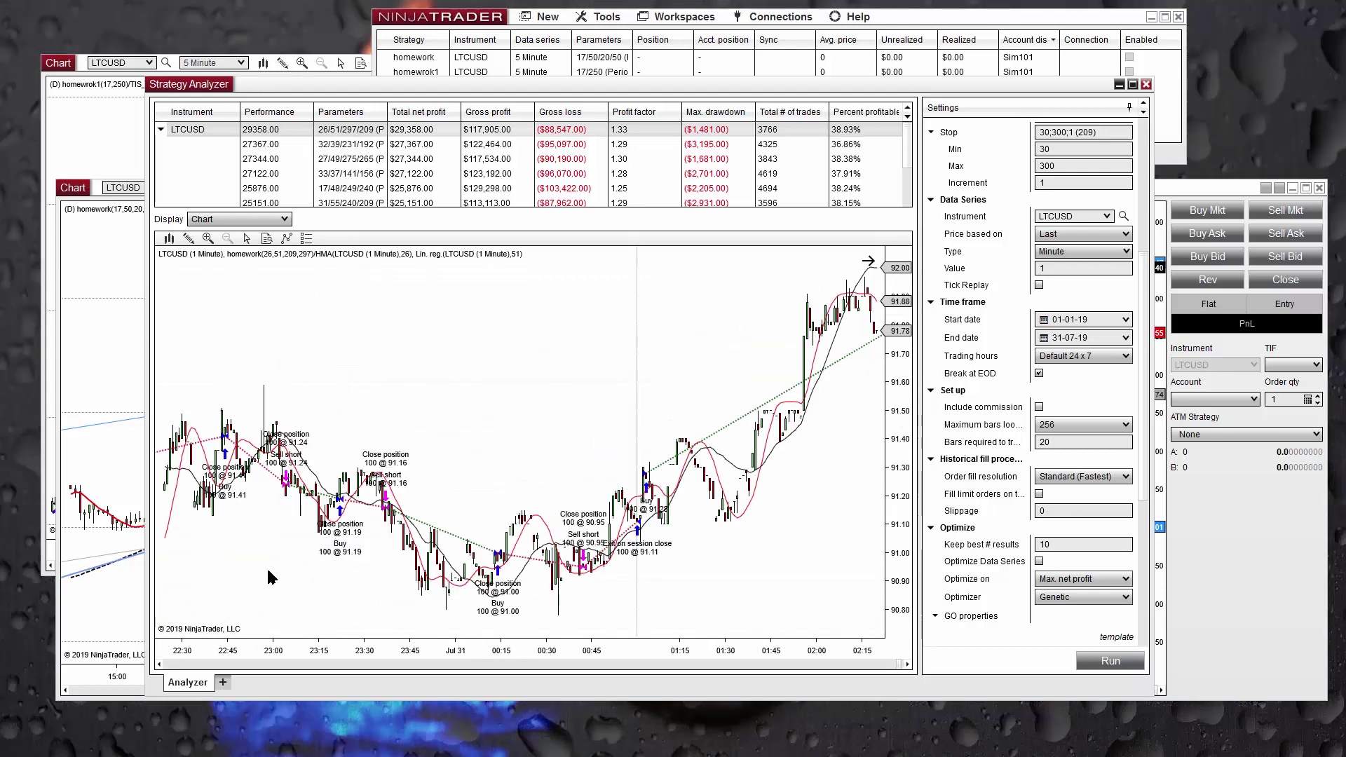
left_click_drag(270, 571, 519, 596)
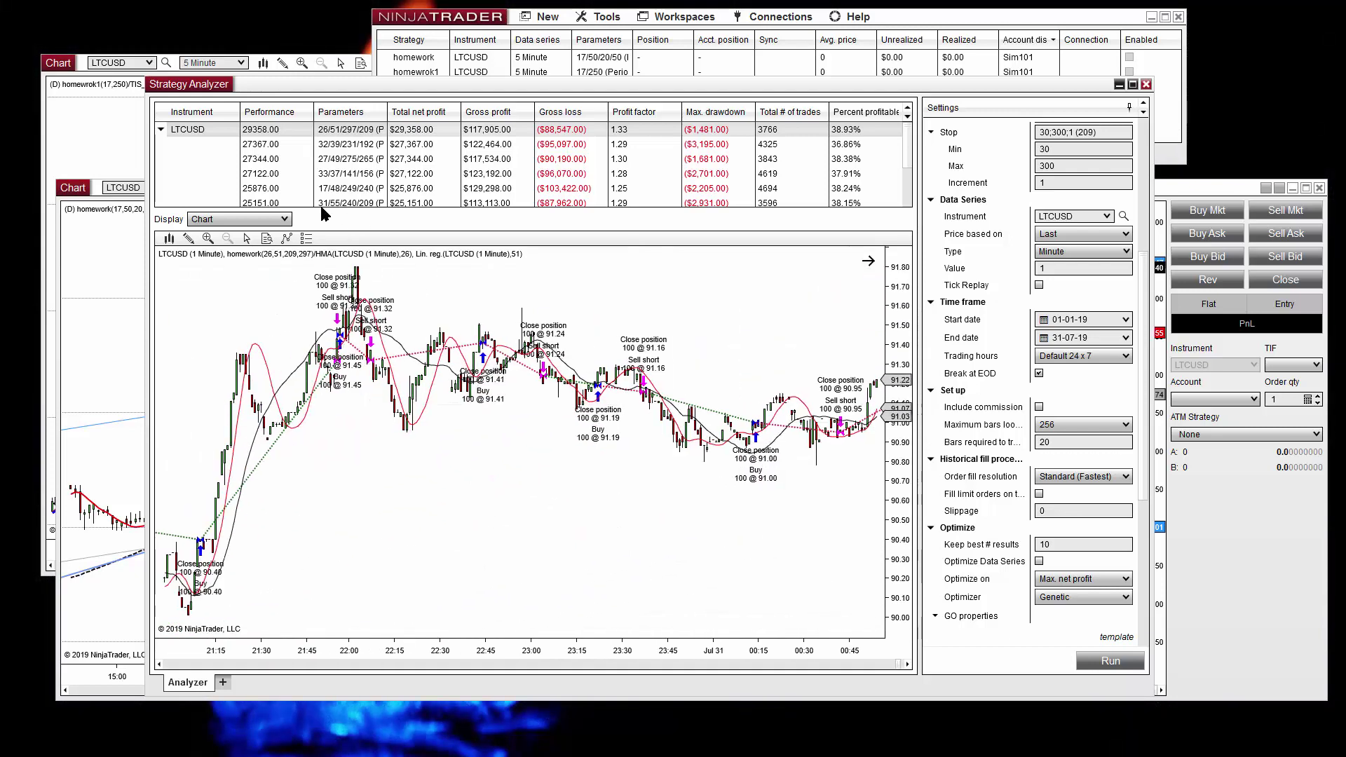
left_click(285, 219)
left_click(245, 235)
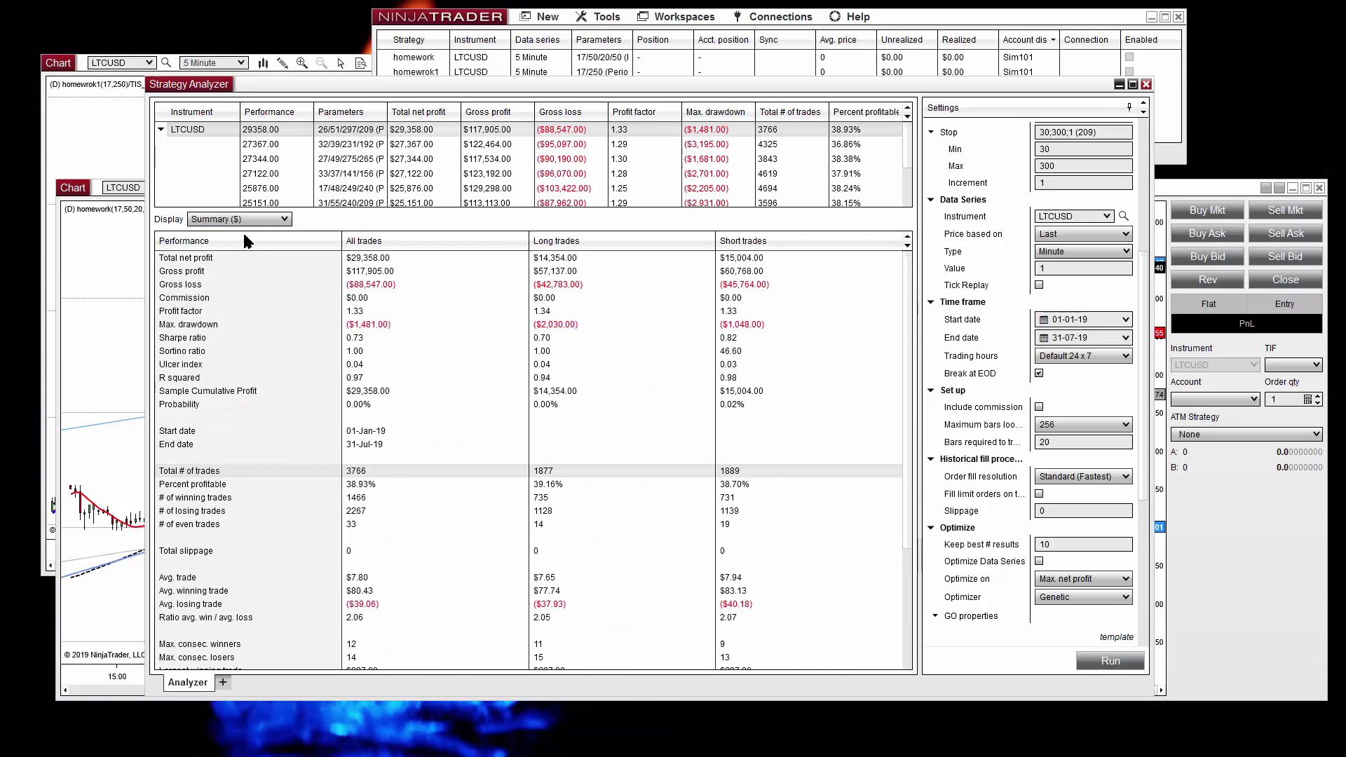